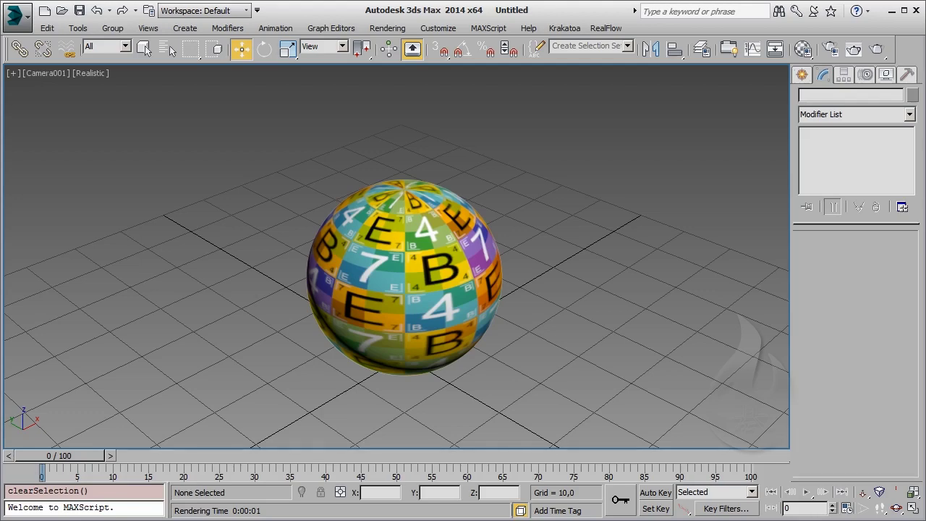
Briefly open and close the Material Editor, then switch to the Vimeo 'Logo Altab dust' page in Chrome
key("m")
left_click(266, 53)
key("alt+Tab")
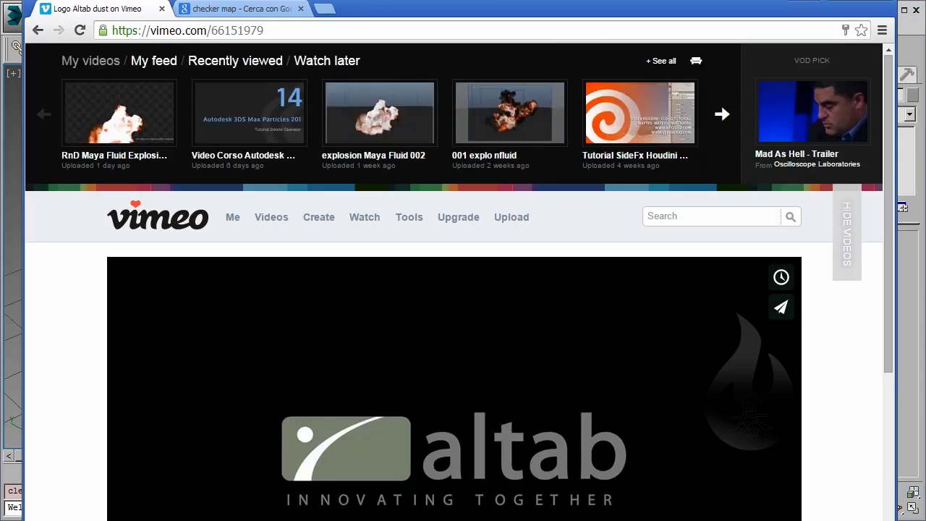
Scroll to the Logo Altab dust video and play it, pausing, resuming and restarting it
scroll(407, 501, "down", 3)
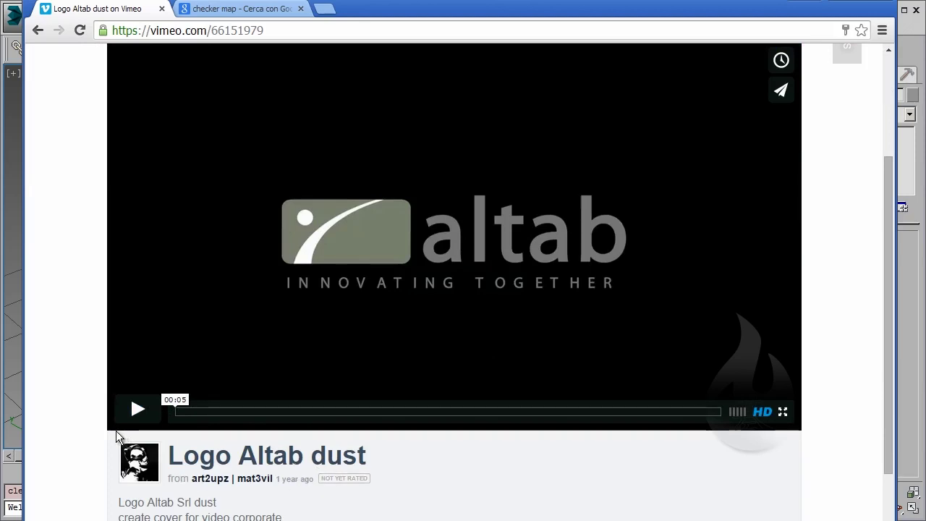
left_click(131, 410)
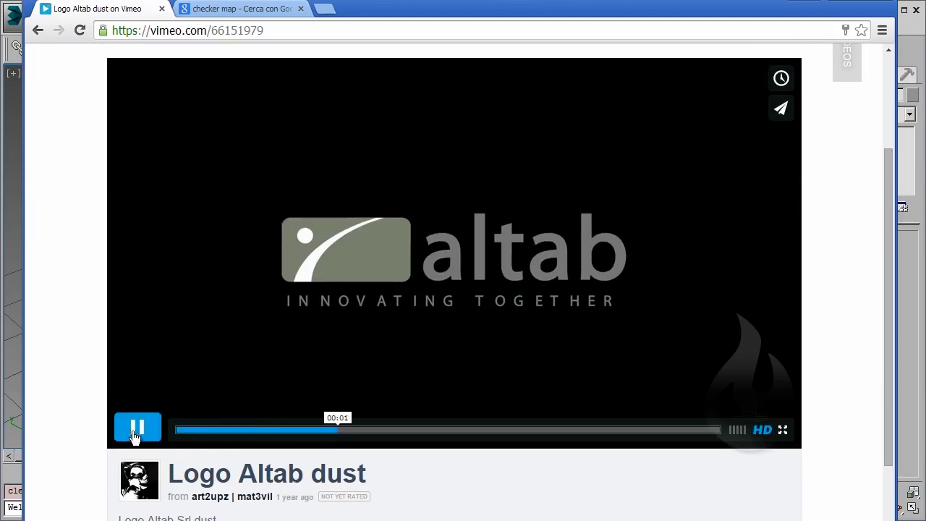
left_click(139, 433)
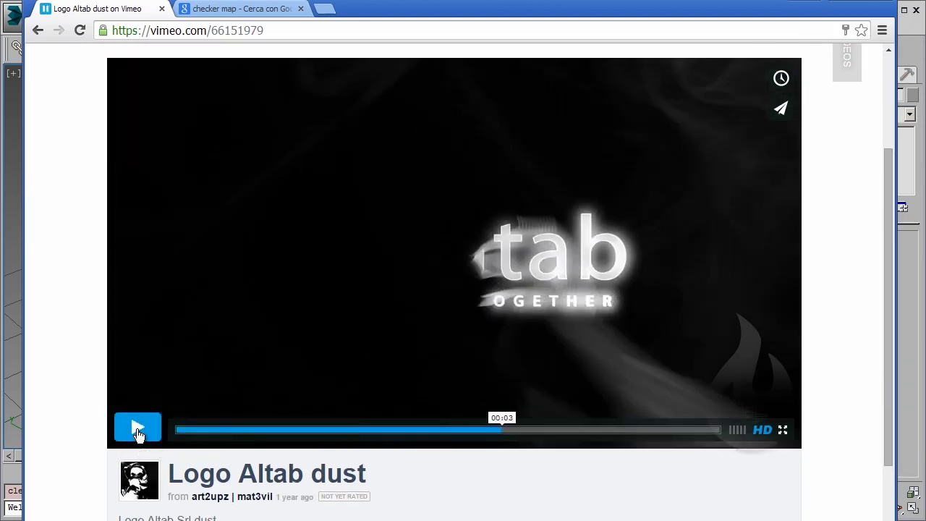
left_click(139, 432)
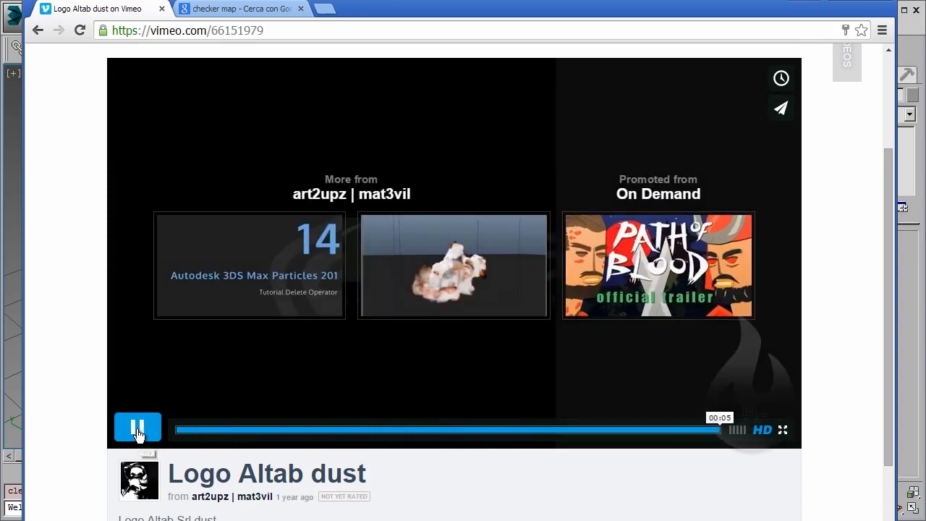
left_click(139, 433)
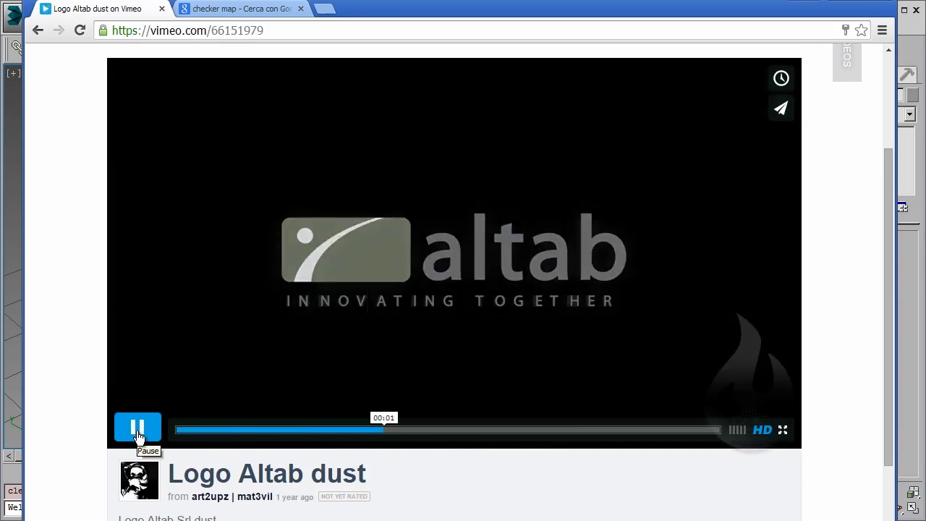
Replay the reference video to its end, then switch to the Google 'checker map' image results
left_click(138, 433)
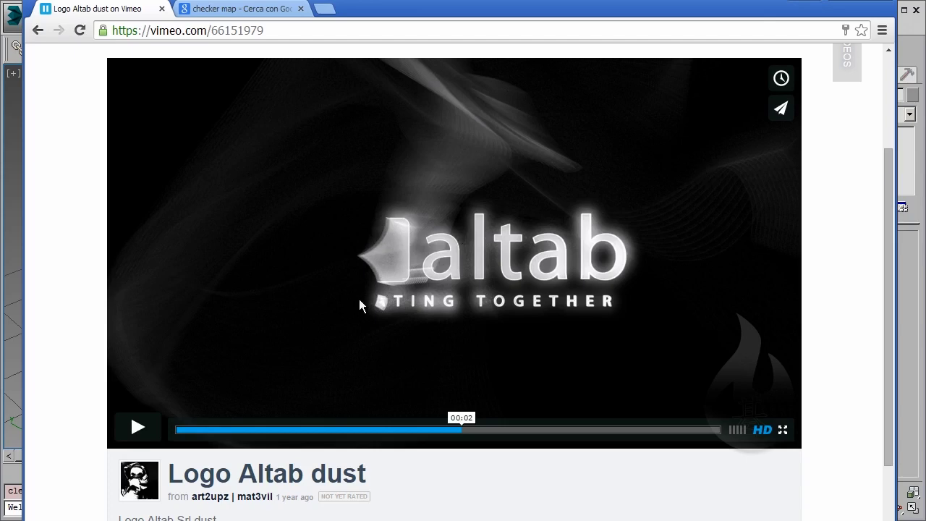
left_click(139, 430)
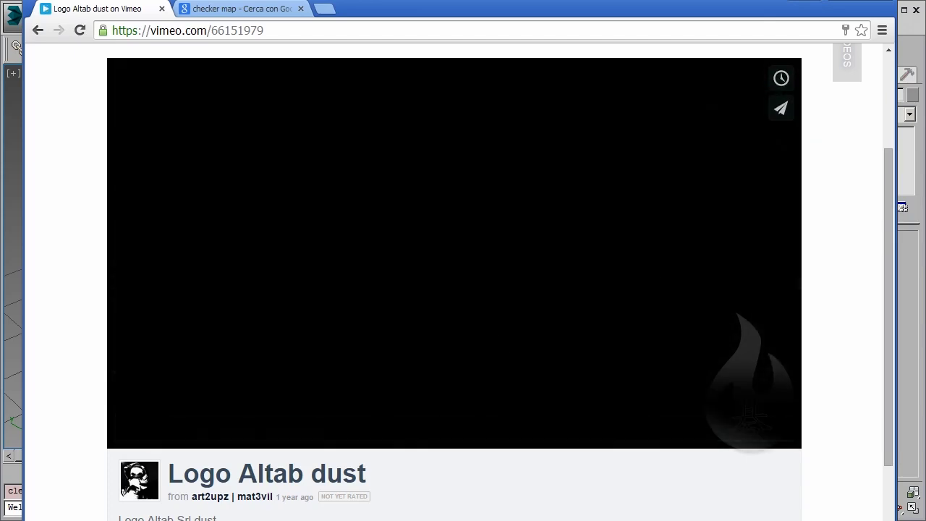
left_click(153, 432)
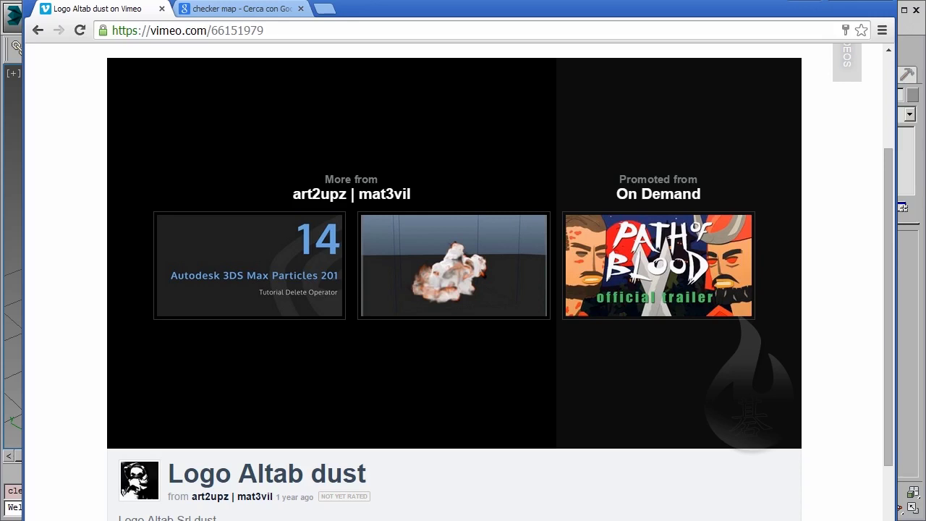
left_click(226, 9)
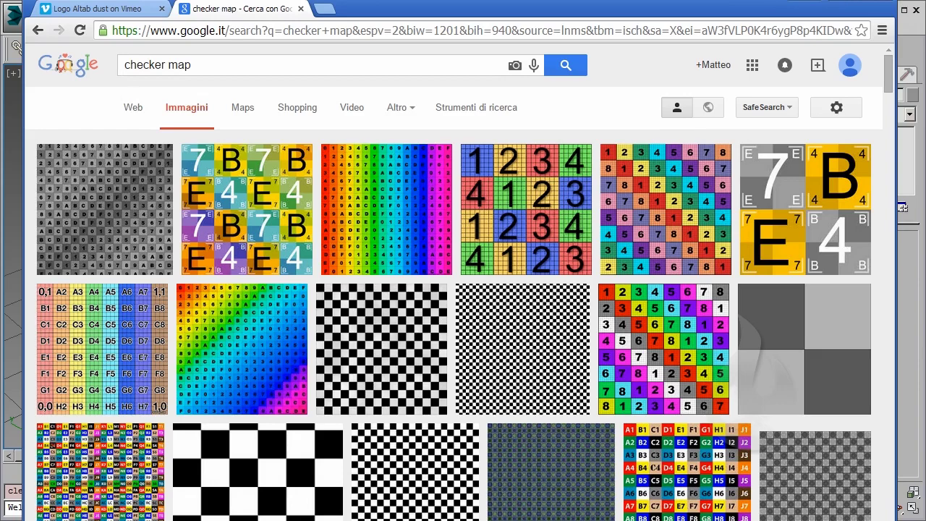
Bring 3ds Max with the checker-textured sphere in the Camera001 view back to the front
left_click(848, 6)
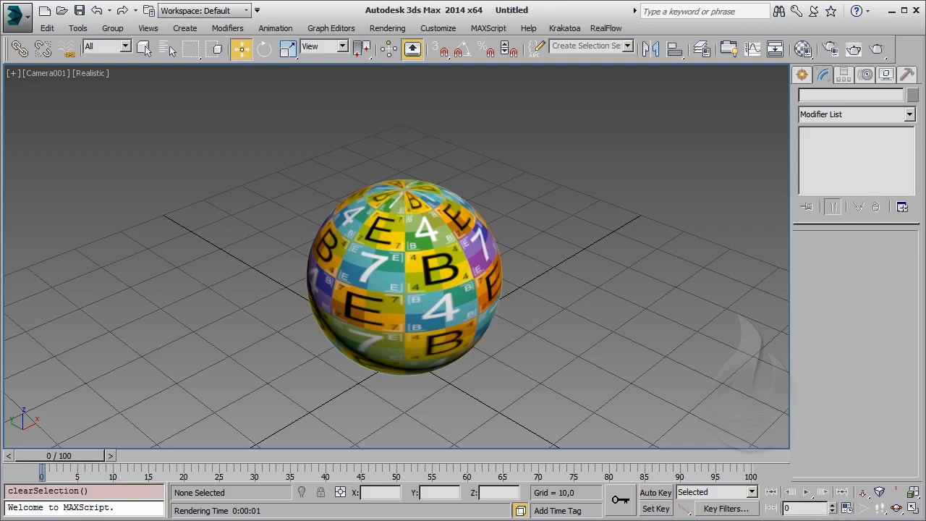
Select the sphere to check its spherical UVW Map modifier, then deselect it
left_click(418, 248)
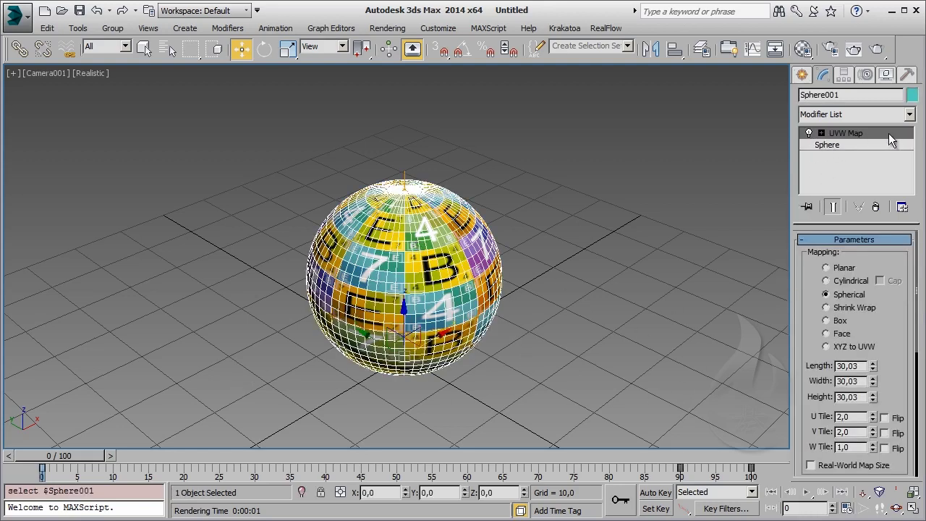
mouse_move(894, 368)
left_mouse_down()
mouse_move(894, 254)
mouse_move(895, 368)
left_mouse_up()
left_click(596, 310)
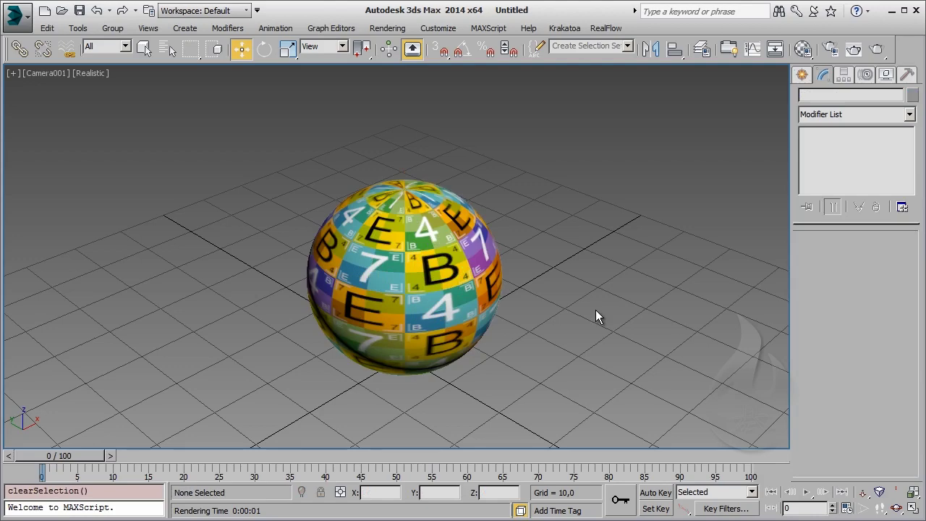
Open the Material Editor, centre it and make slot 1 '01 - Default' active
key("m")
left_click_drag(82, 51, 447, 53)
left_click(398, 94)
scroll(485, 319, "down", 3)
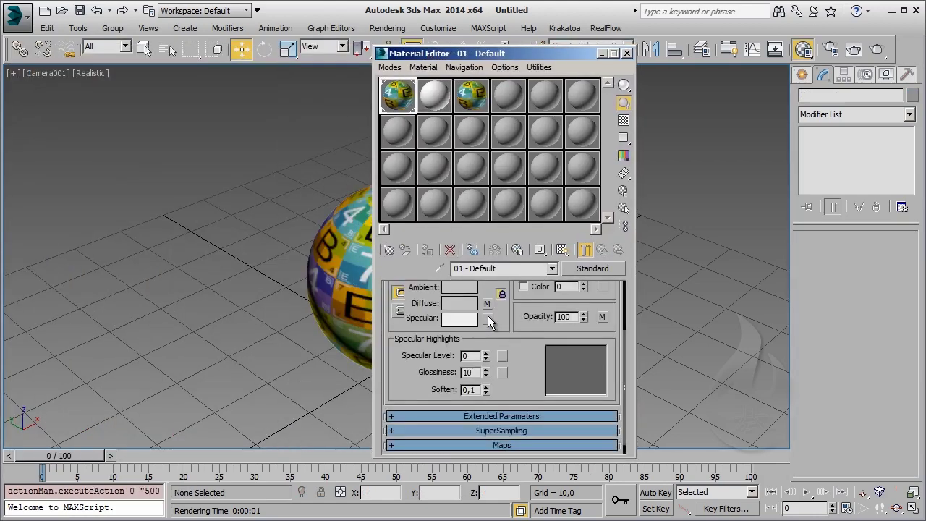
View the Gradient Ramp opacity map and scrub the timeline to watch it animate, back to frame 0
left_click(602, 317)
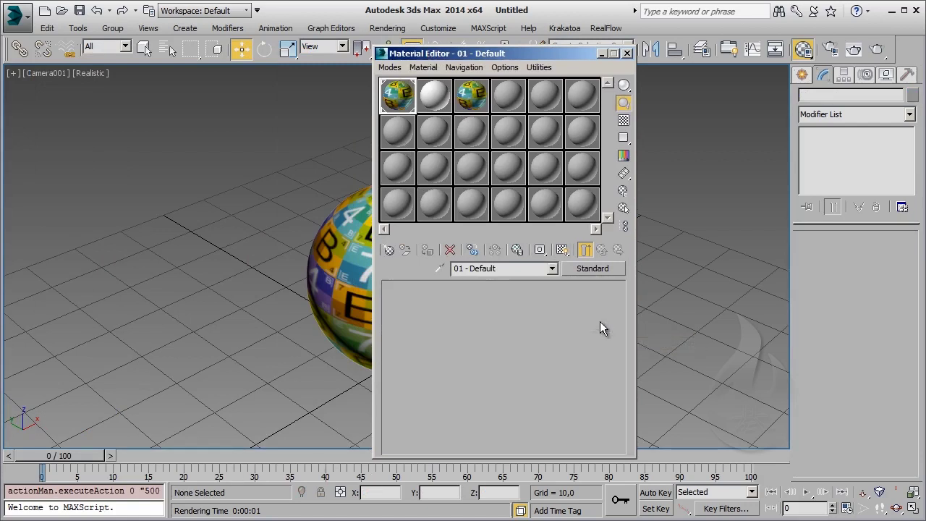
scroll(510, 327, "down", 3)
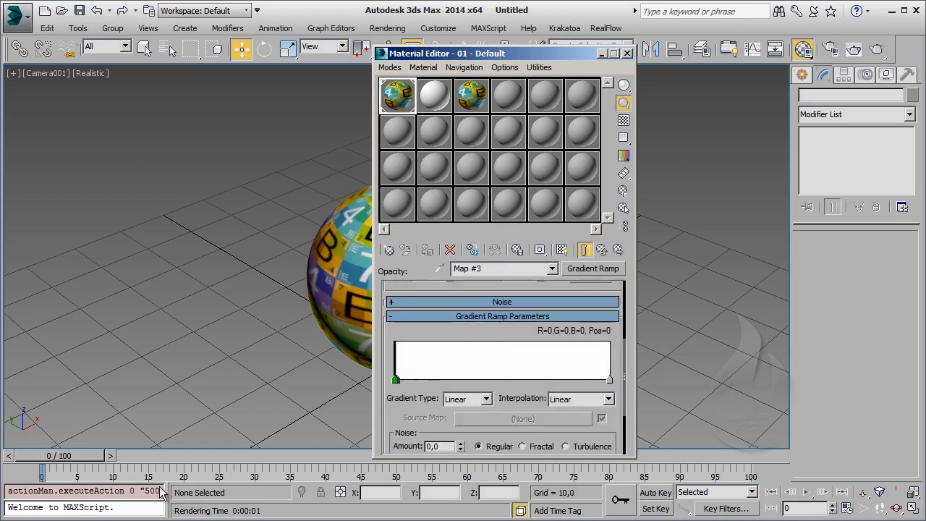
left_click_drag(56, 460, 697, 456)
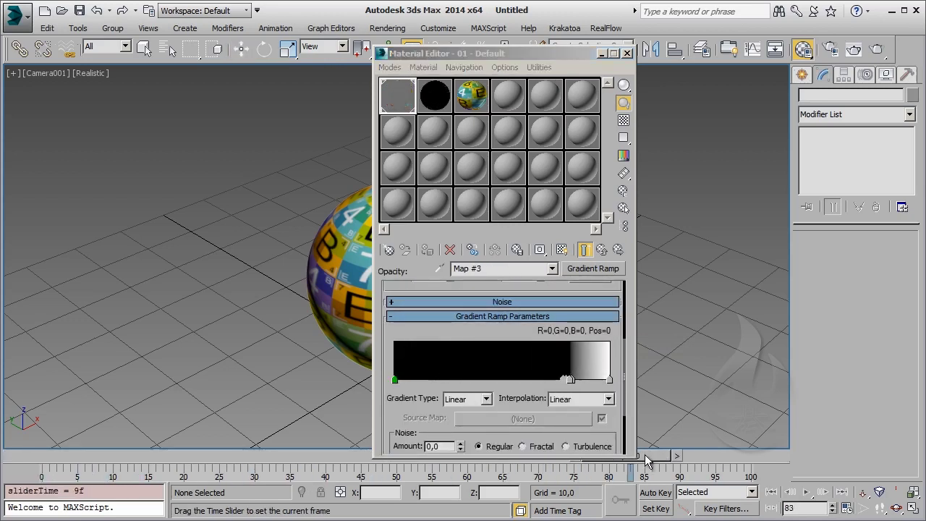
left_click_drag(572, 456, 44, 456)
Return to the parent material, inspect materials 02 and 03 - Default, and close the editor
left_click(602, 250)
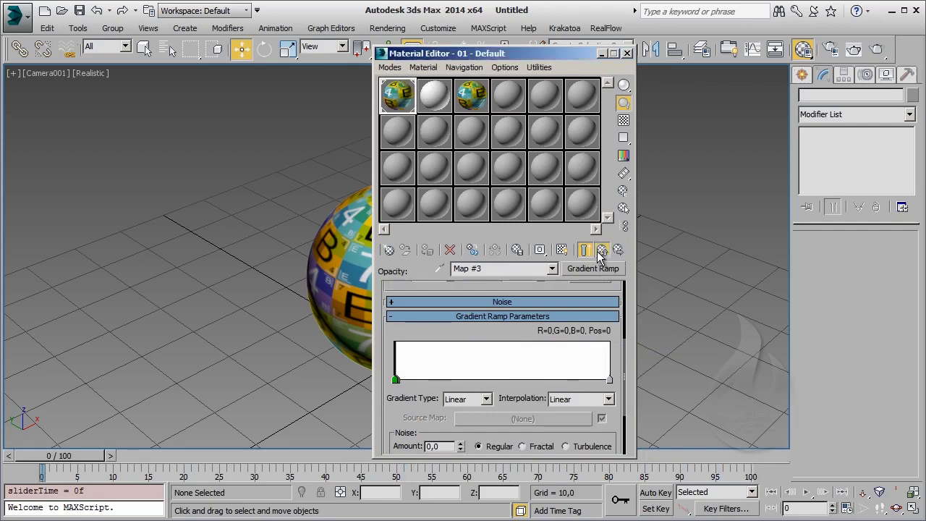
left_click(434, 94)
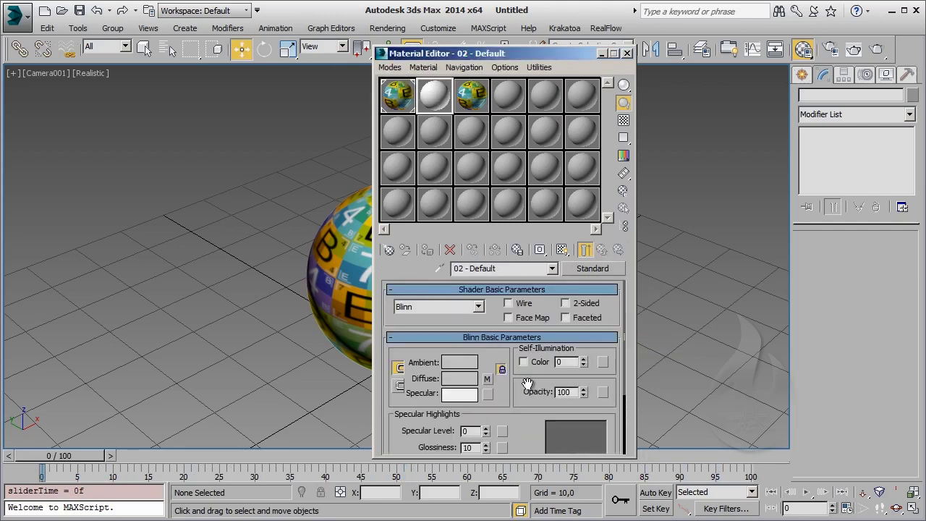
left_click(479, 99)
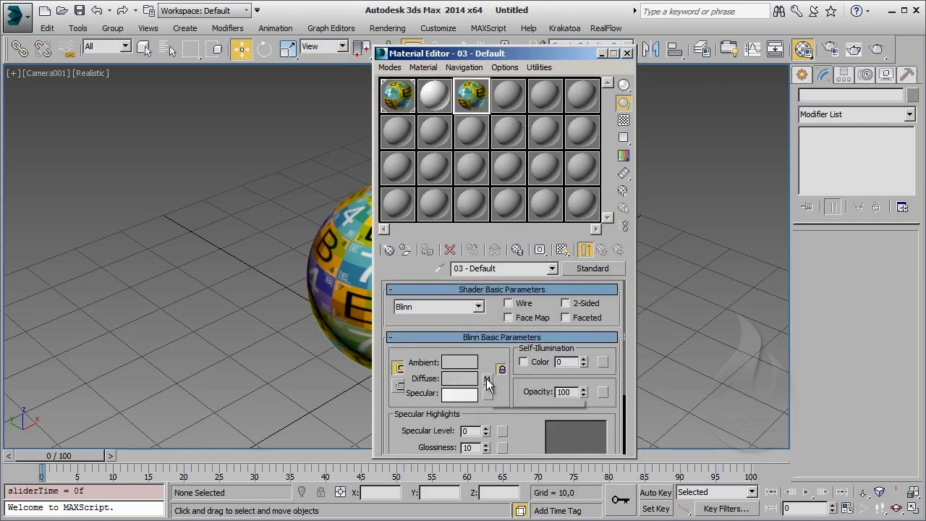
left_click(601, 54)
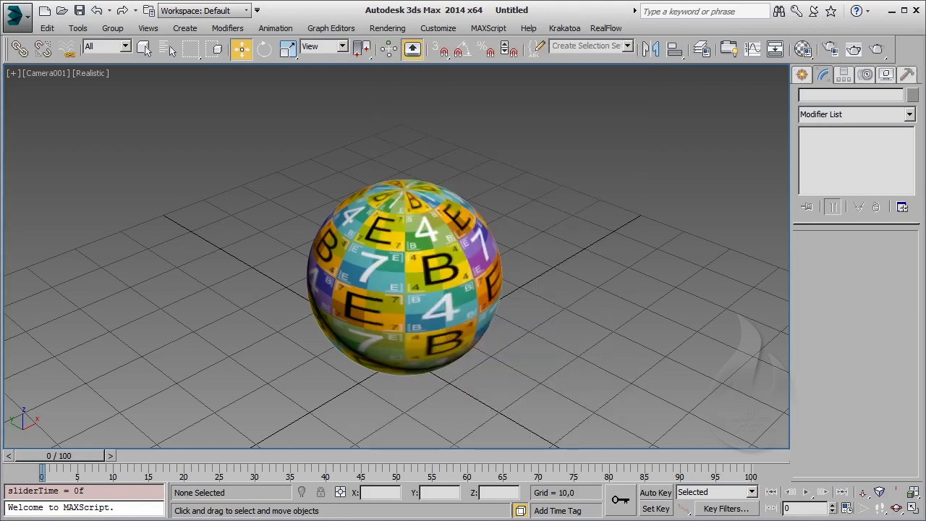
In Particle View, create PF Source 001 and wire it into a new Event 001 with Birth
key("6")
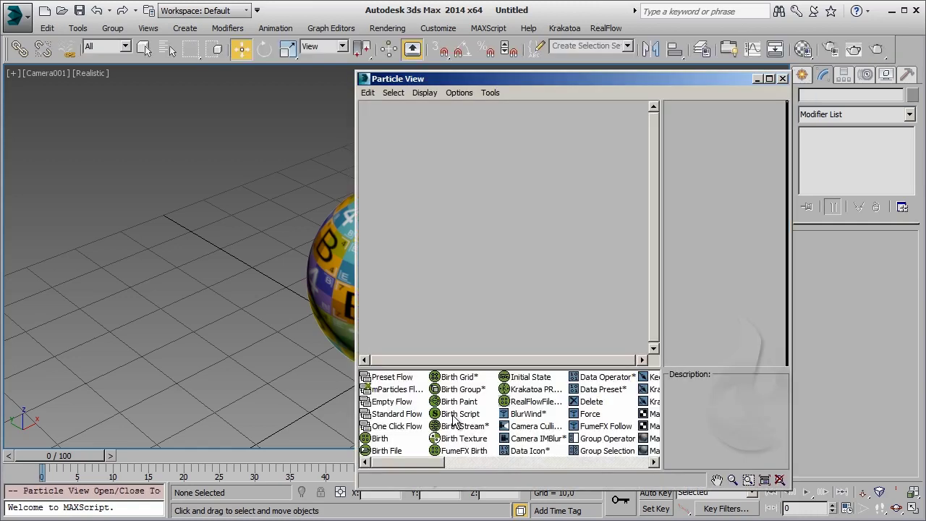
left_click_drag(400, 404, 379, 127)
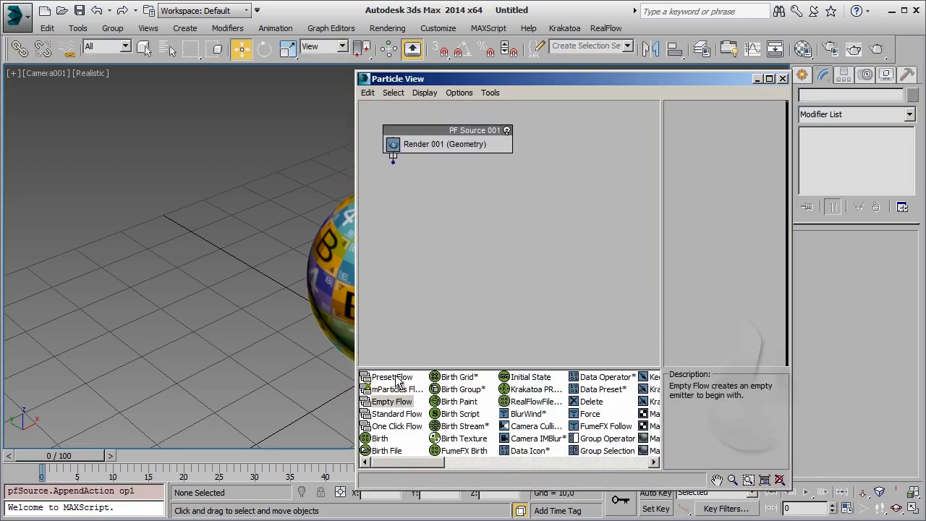
left_click_drag(379, 438, 416, 225)
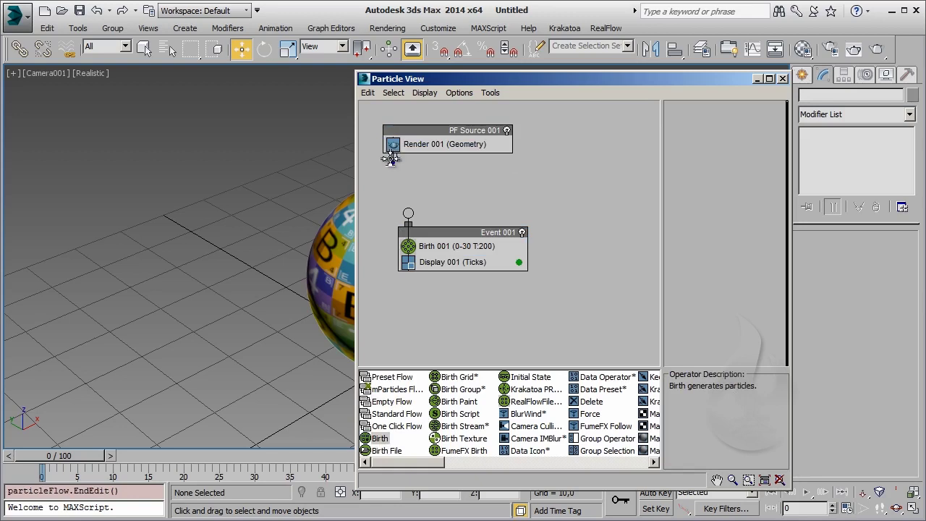
left_click_drag(393, 161, 408, 213)
Make Position Object 001 emit from Sphere001's surface and add Material Static to PF Source 001
left_click_drag(438, 462, 461, 461)
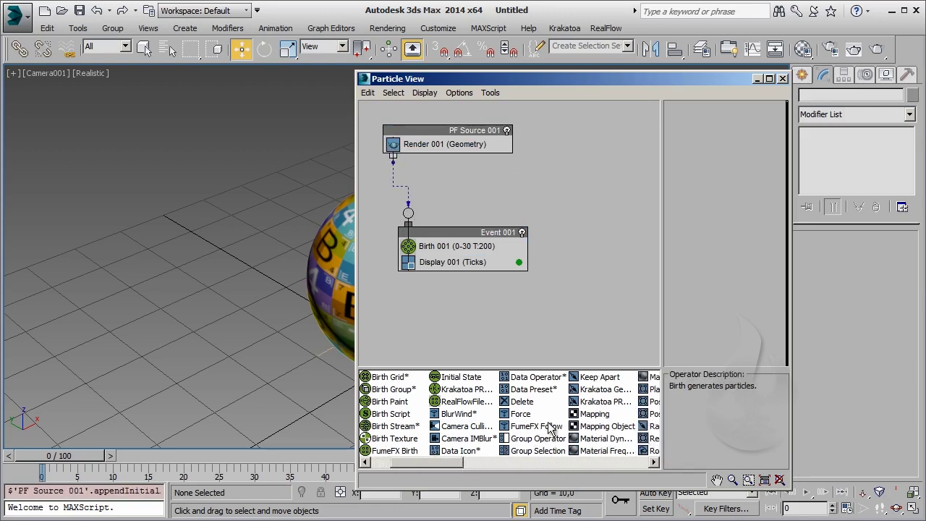
scroll(547, 434, "down", 2)
left_click_drag(535, 413, 467, 266)
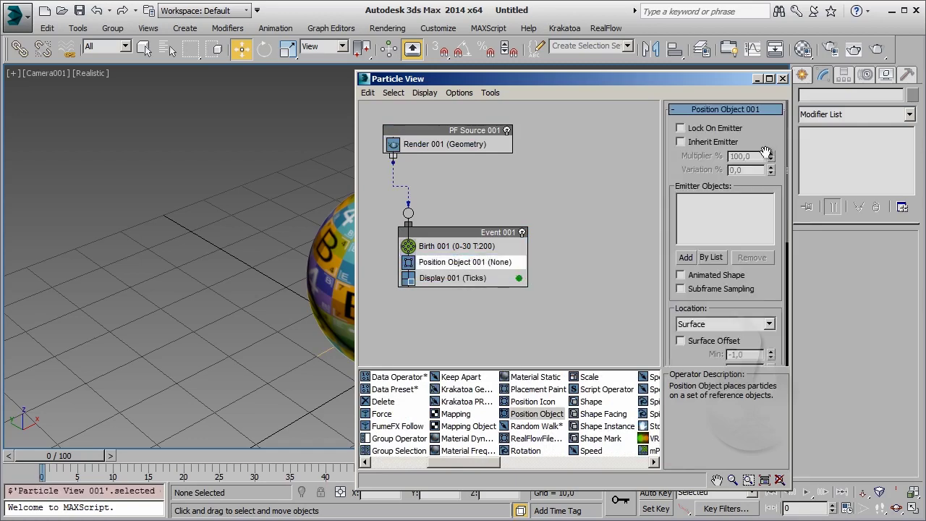
left_click(711, 258)
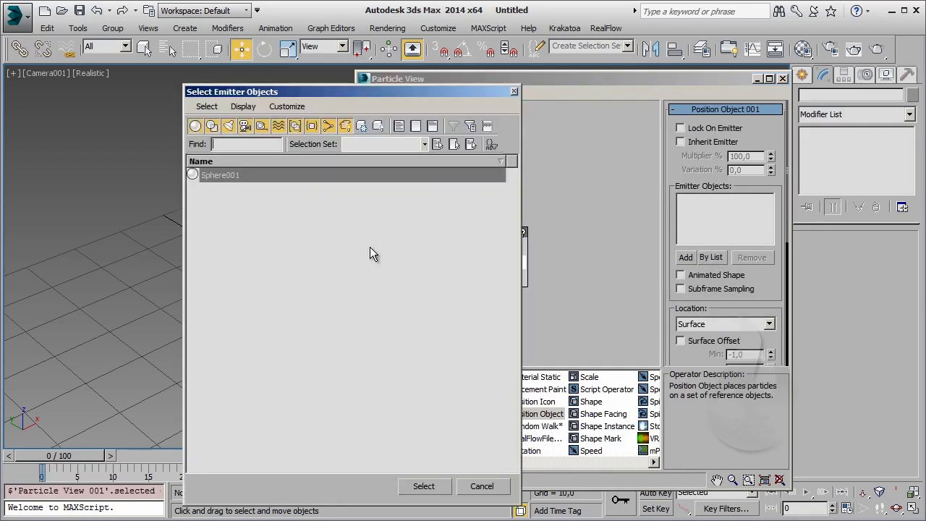
double_click(221, 175)
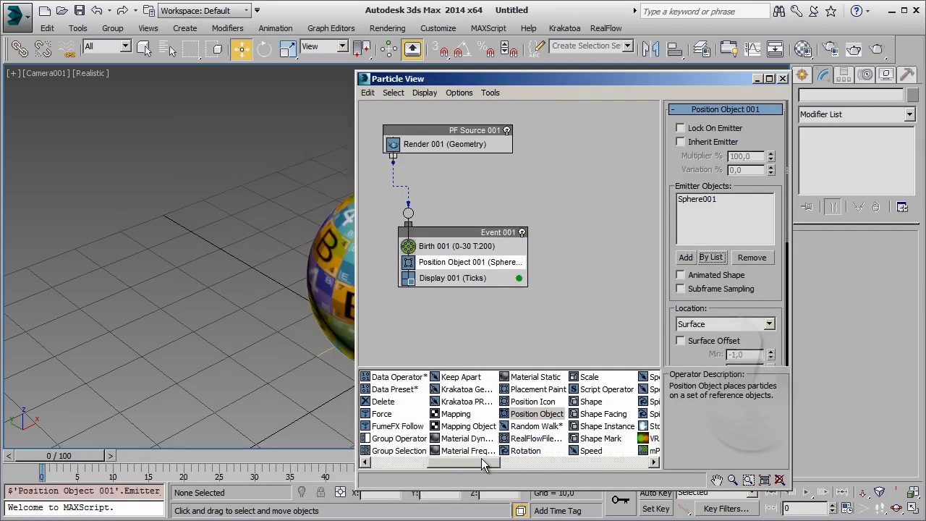
left_click(536, 378)
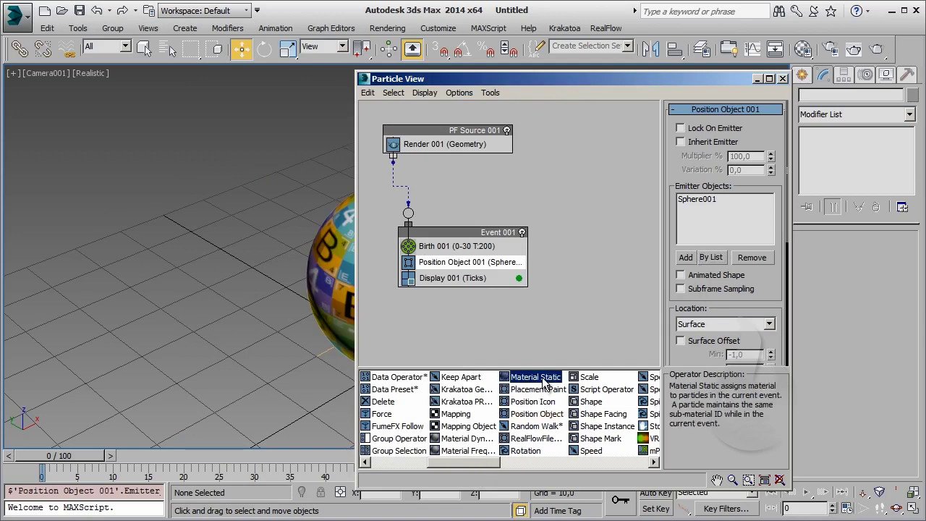
mouse_move(545, 383)
left_mouse_down()
mouse_move(458, 150)
mouse_move(462, 129)
left_mouse_up()
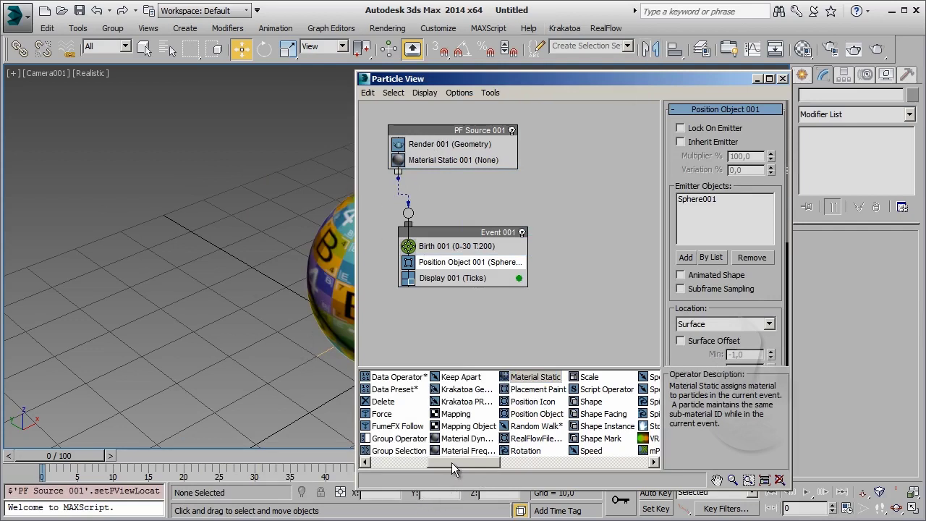
Rename the sphere's slot 1 material to Sphere_MTL in the Material Editor
left_click(440, 160)
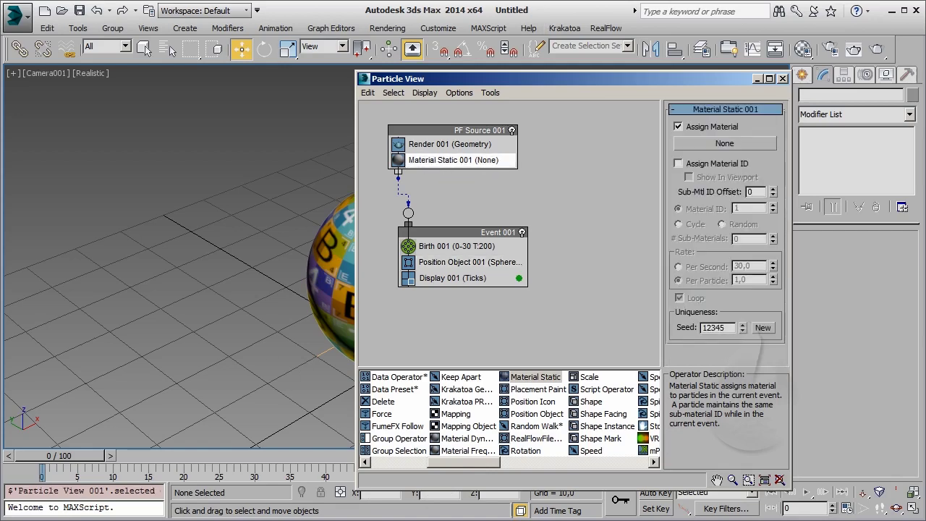
key("m")
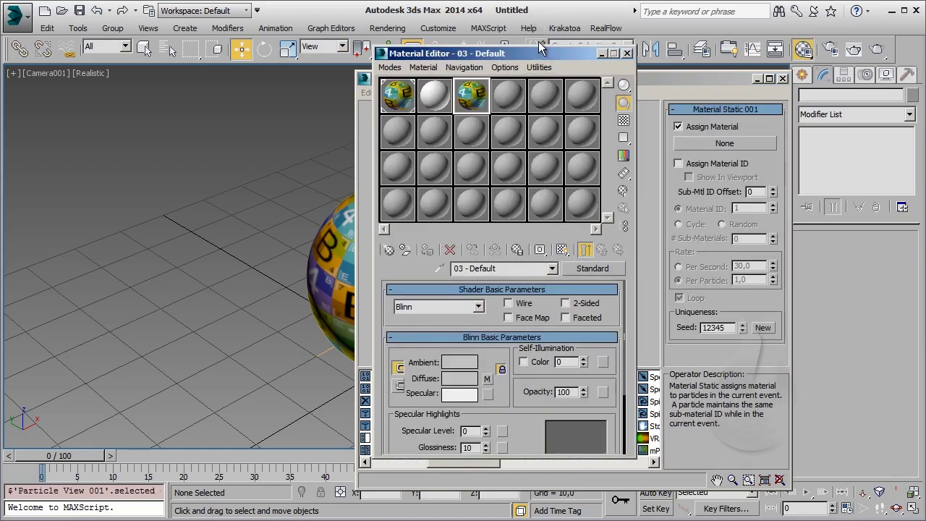
left_click_drag(541, 53, 234, 61)
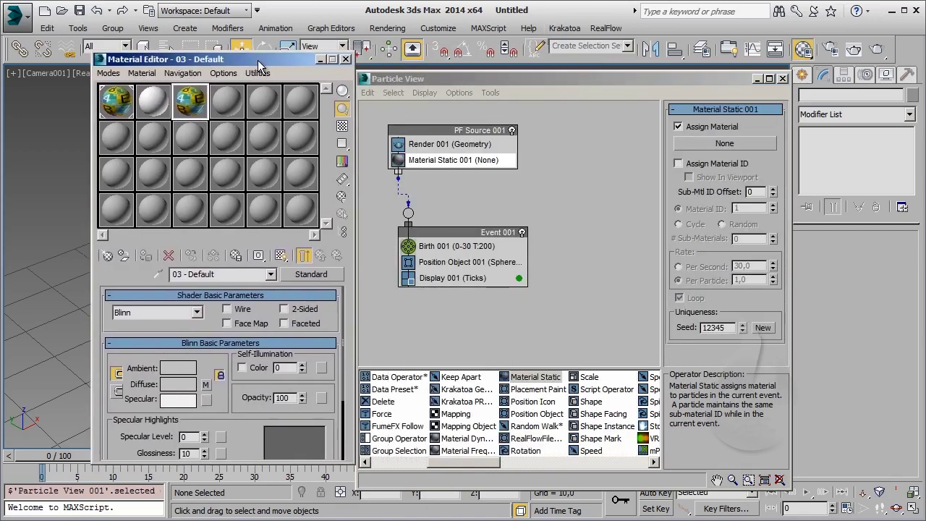
left_click(93, 104)
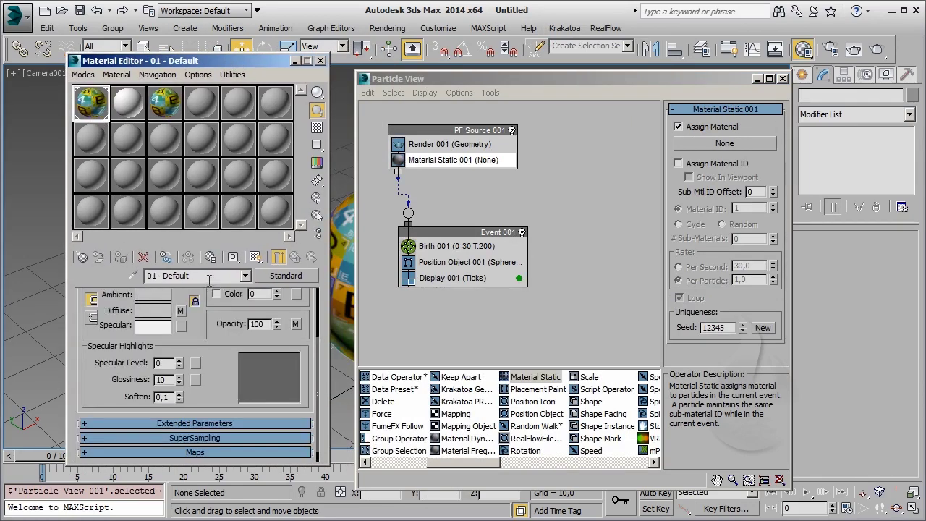
type("S")
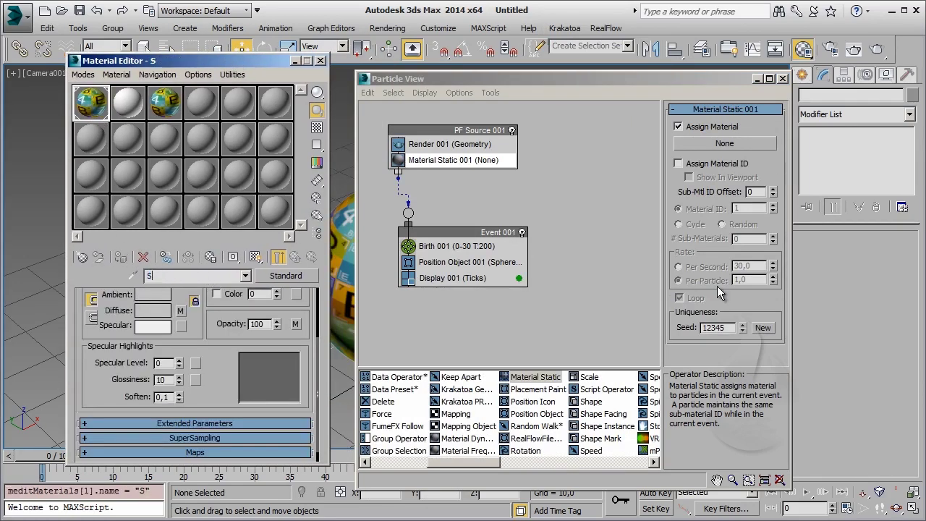
type("phere")
key("Return")
type("MTL")
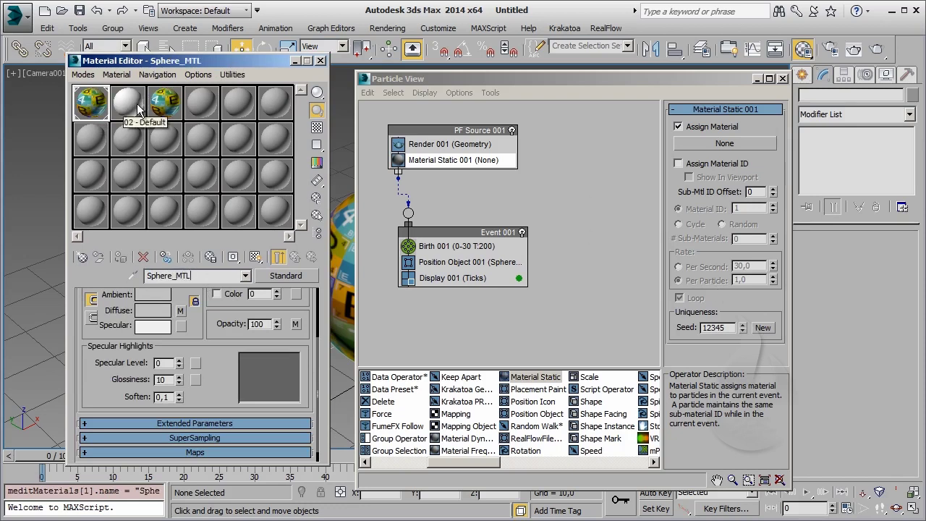
Name slot 3 Particle_MTL and assign it as an instance to Material Static 001
left_click(172, 108)
left_click(185, 276)
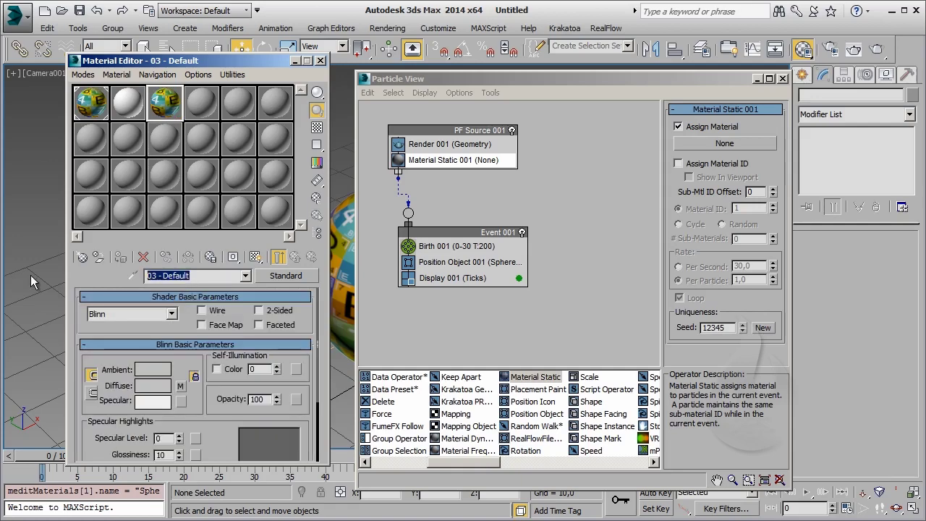
type("Part")
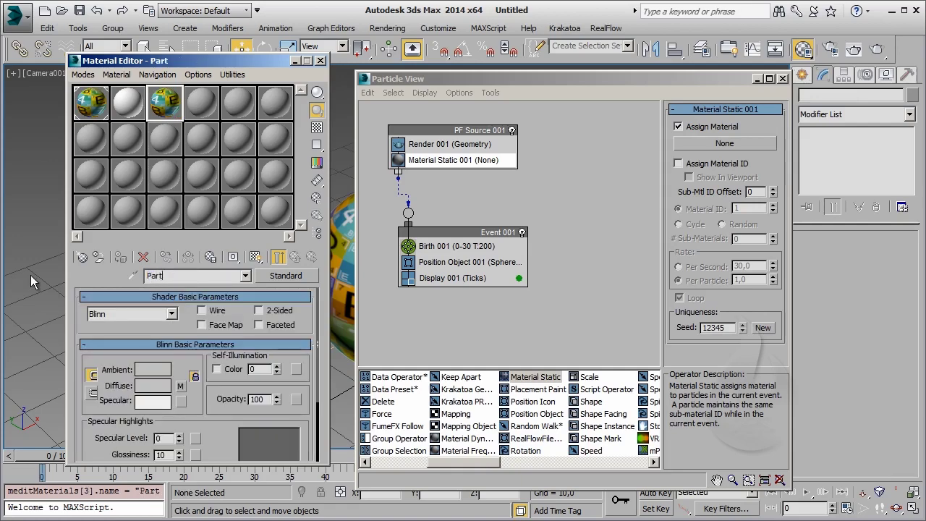
type("icle_MTL")
left_click_drag(177, 109, 716, 145)
left_click(542, 327)
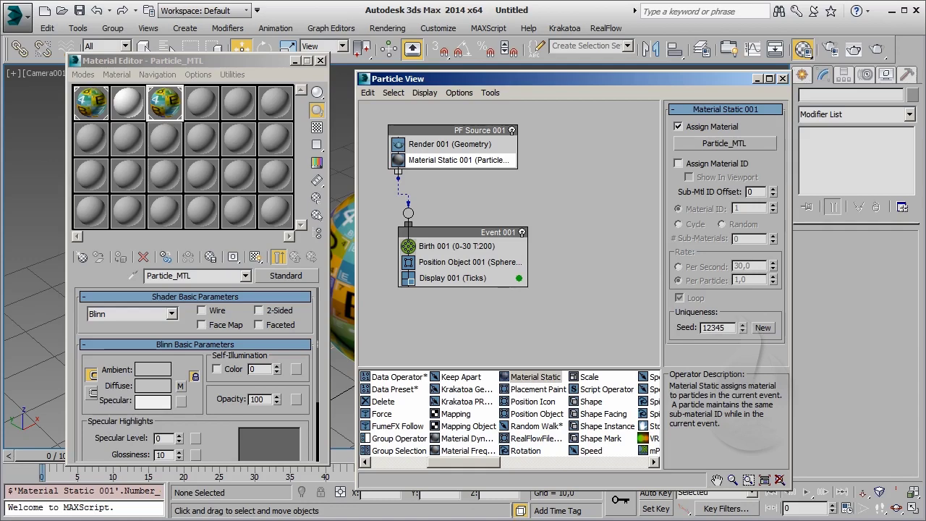
left_click(293, 62)
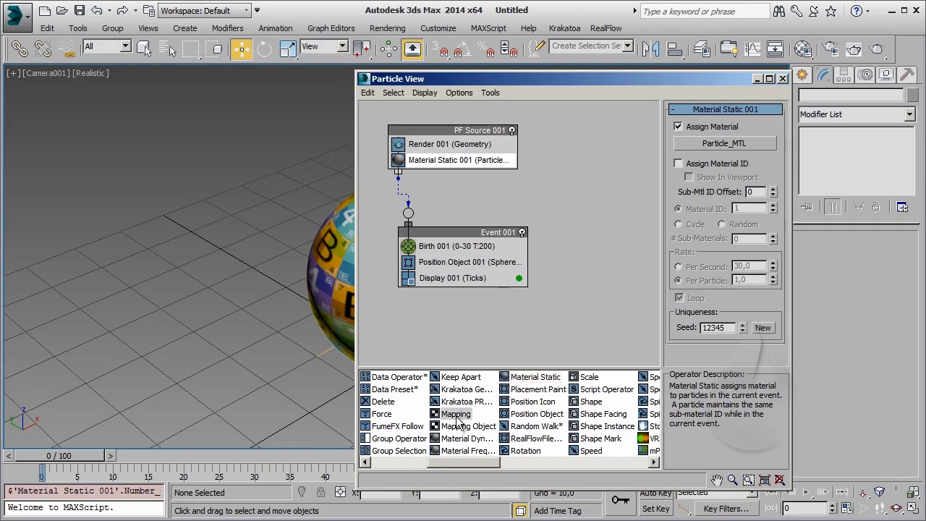
Add a Mapping operator synced by Absolute Time to PF Source 001, then replace it with Mapping Object 001
mouse_move(456, 414)
left_mouse_down()
mouse_move(464, 215)
mouse_move(452, 175)
left_mouse_up()
left_click(453, 175)
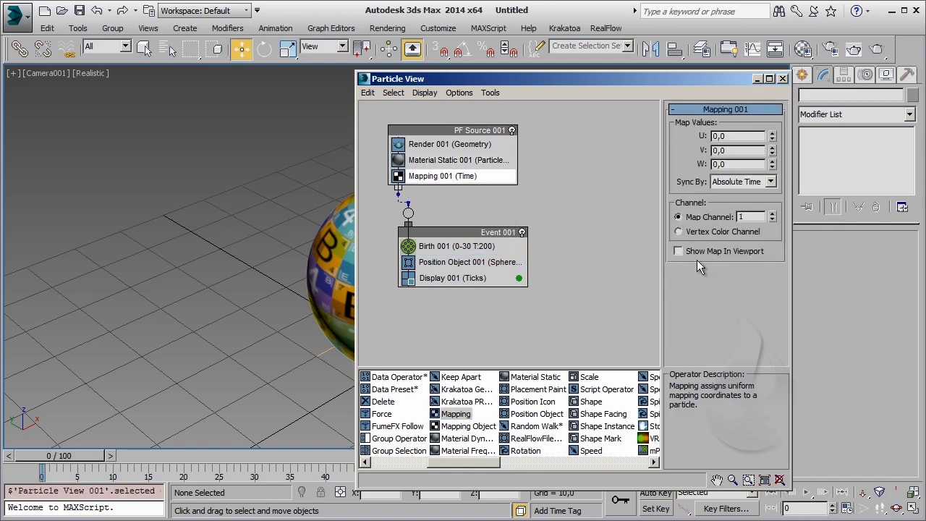
left_click(772, 181)
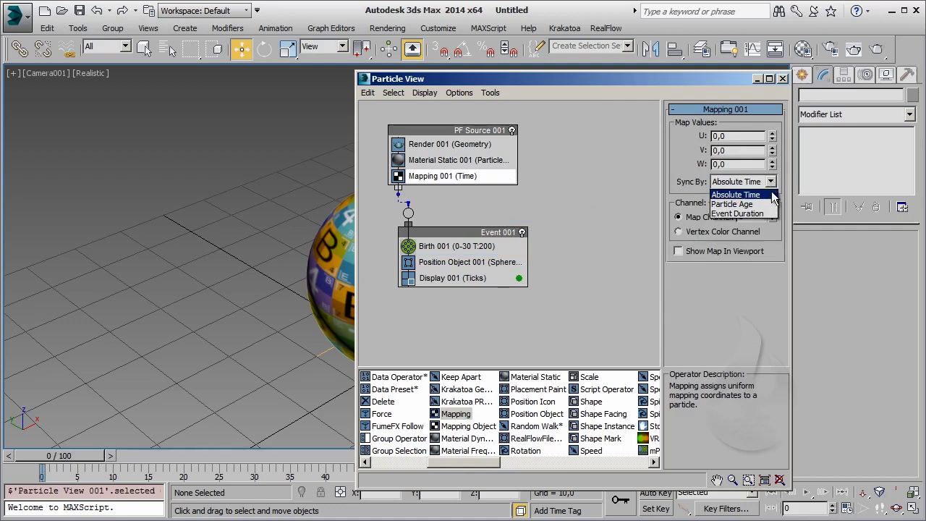
left_click(767, 193)
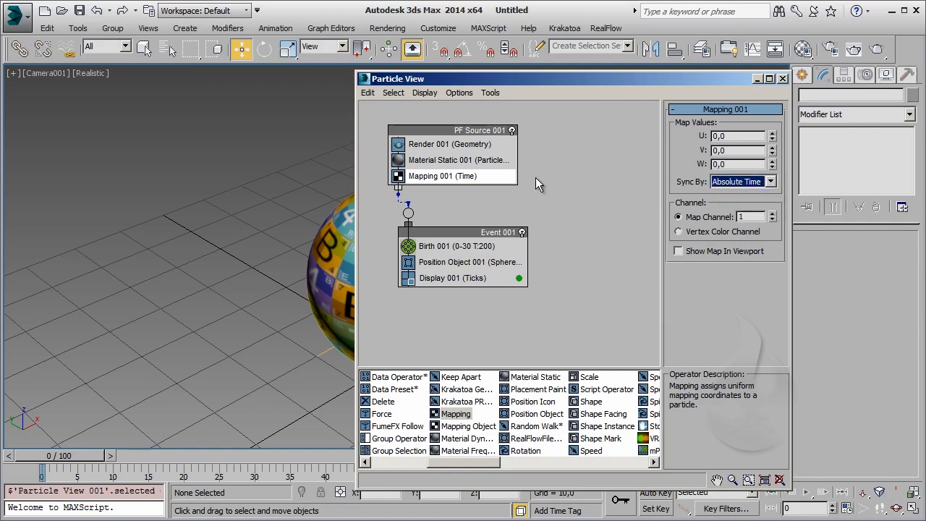
left_click_drag(479, 424, 432, 187)
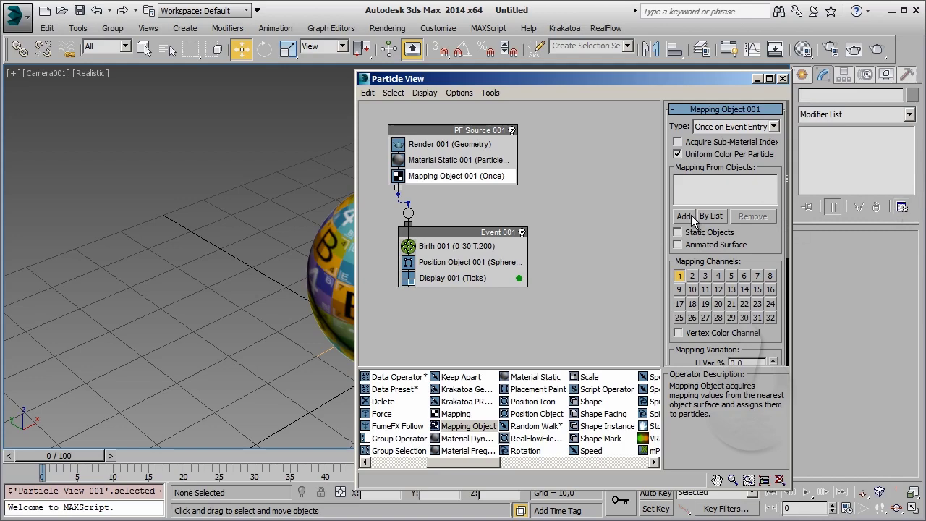
Set Mapping Object 001 to take its mapping from Sphere001 via By List
left_click(710, 216)
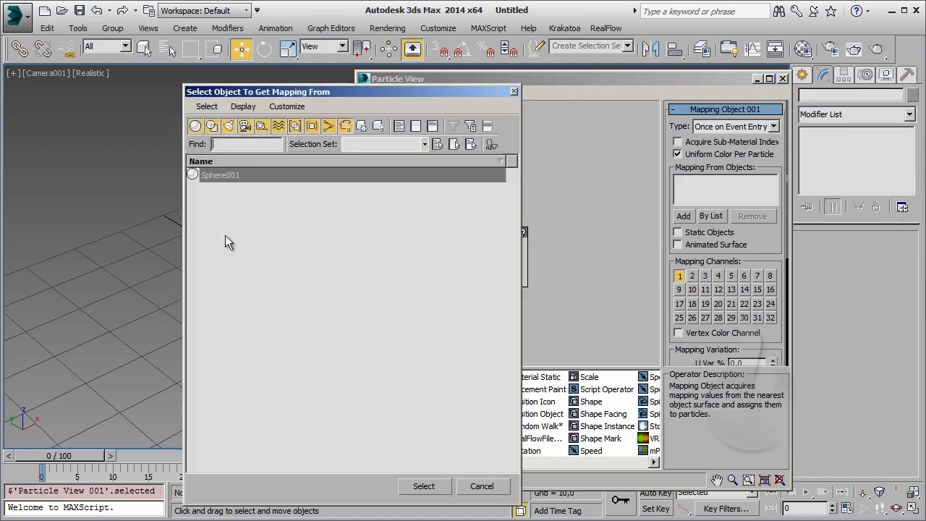
left_click(224, 177)
left_click(413, 488)
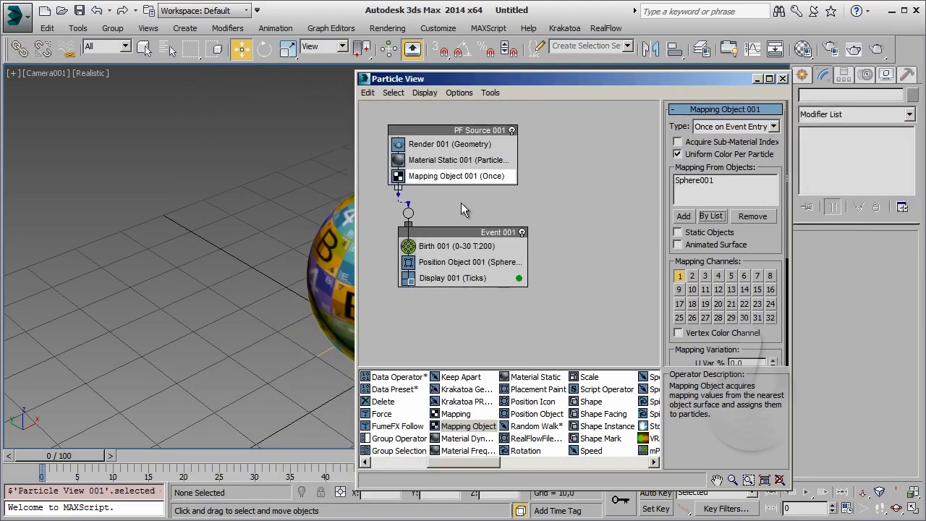
Move Event 001 lower beneath the source and review the Shape Facing operator
left_click_drag(461, 233, 469, 278)
mouse_move(445, 463)
left_mouse_down()
mouse_move(401, 464)
mouse_move(475, 467)
left_mouse_up()
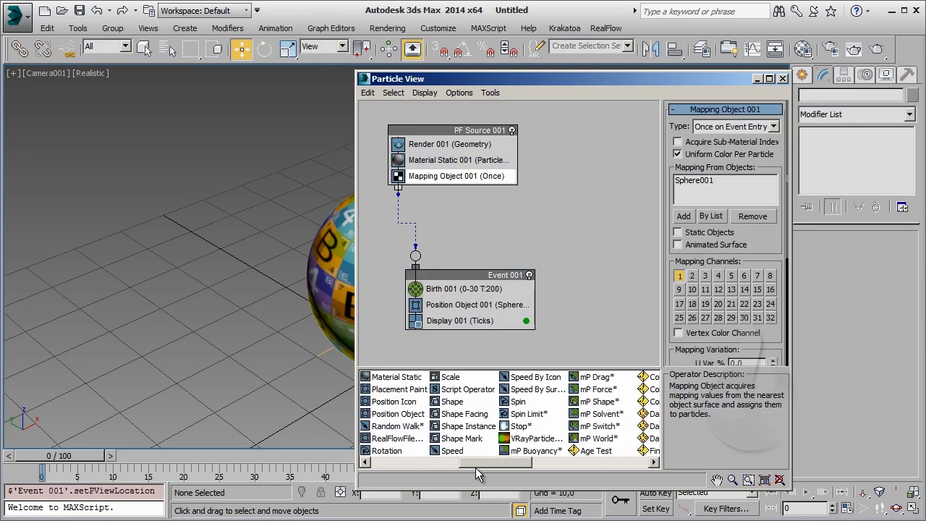
left_click(456, 417)
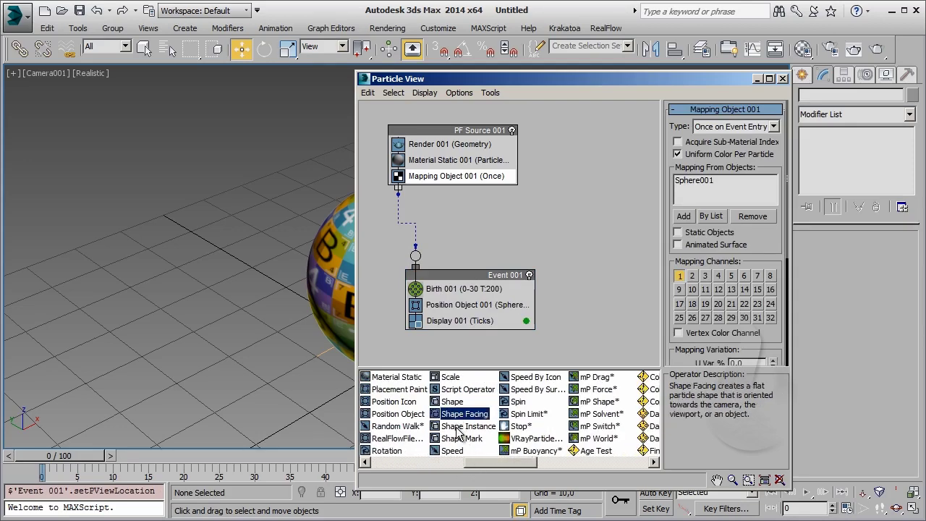
Compare the depot descriptions of Shape Instance, Shape and Shape Facing
left_click(457, 428)
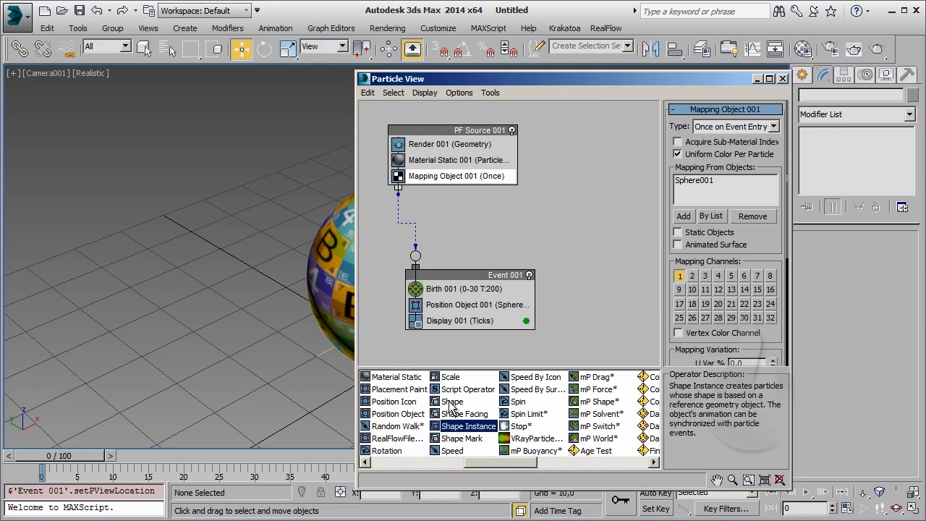
left_click(454, 403)
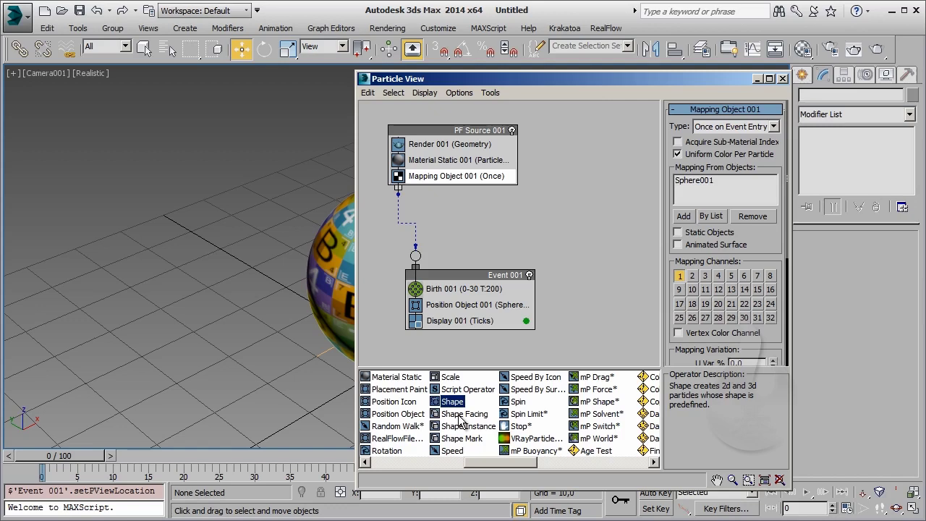
left_click(462, 415)
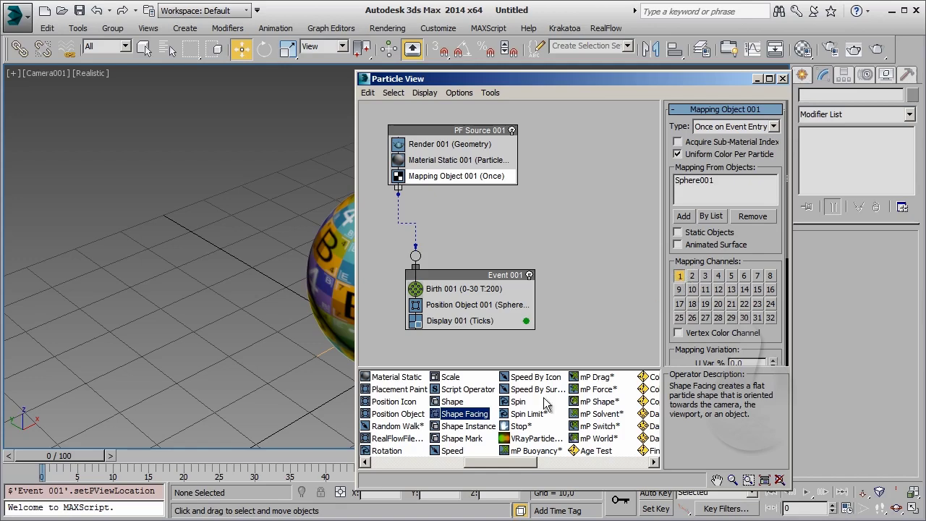
Add a Cube Shape operator (size 10) to Event 001 below Position Object, then narrow Particle View
left_click(447, 403)
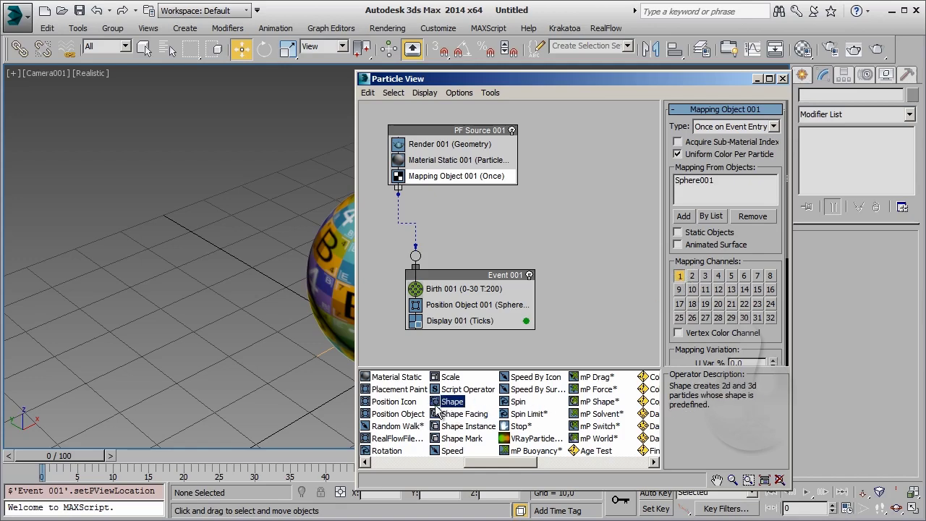
left_click_drag(443, 407, 463, 305)
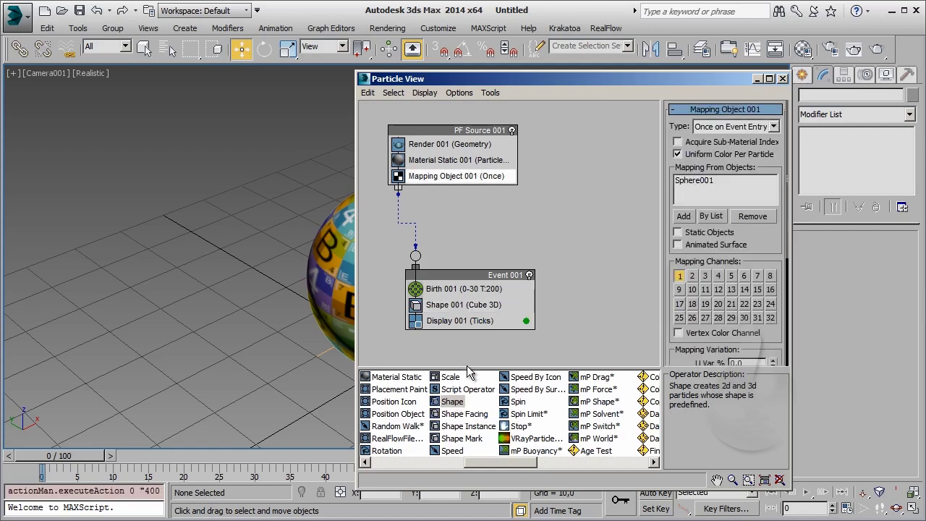
left_click_drag(398, 414, 471, 308)
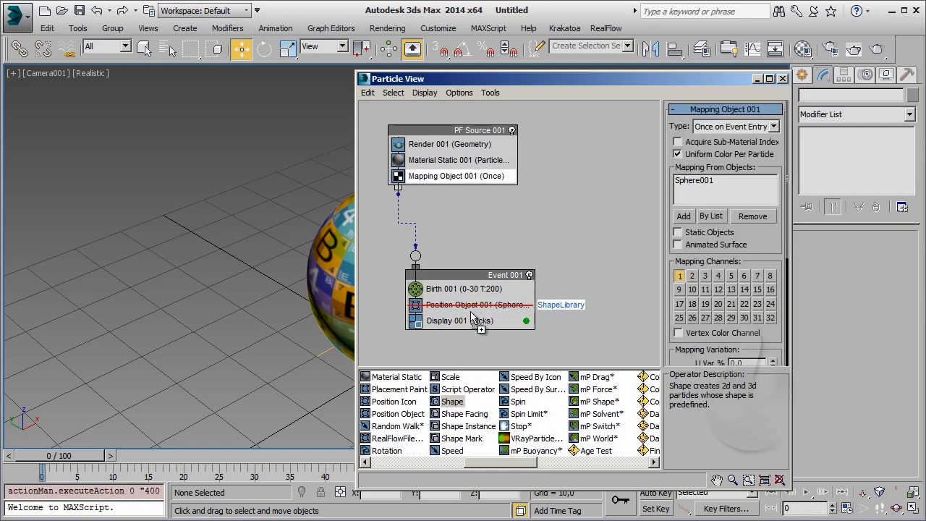
left_click(478, 322)
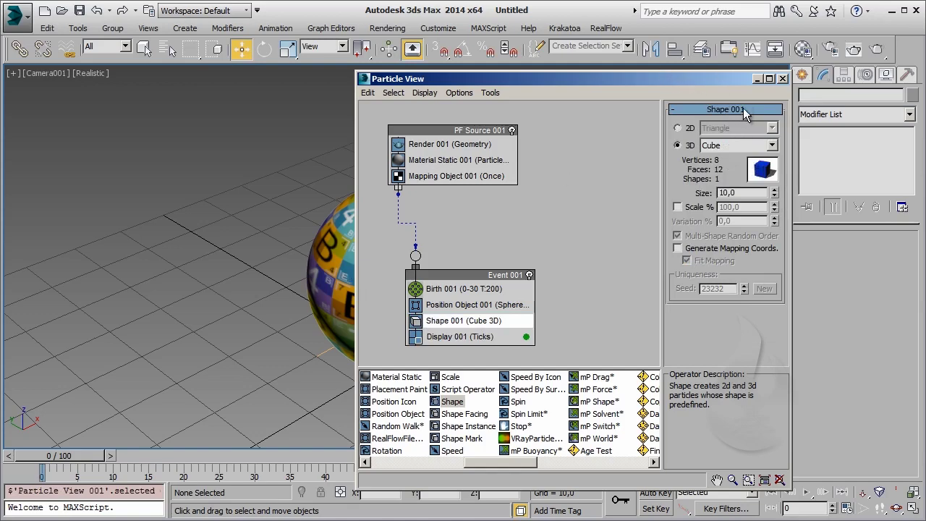
left_click_drag(356, 106, 510, 109)
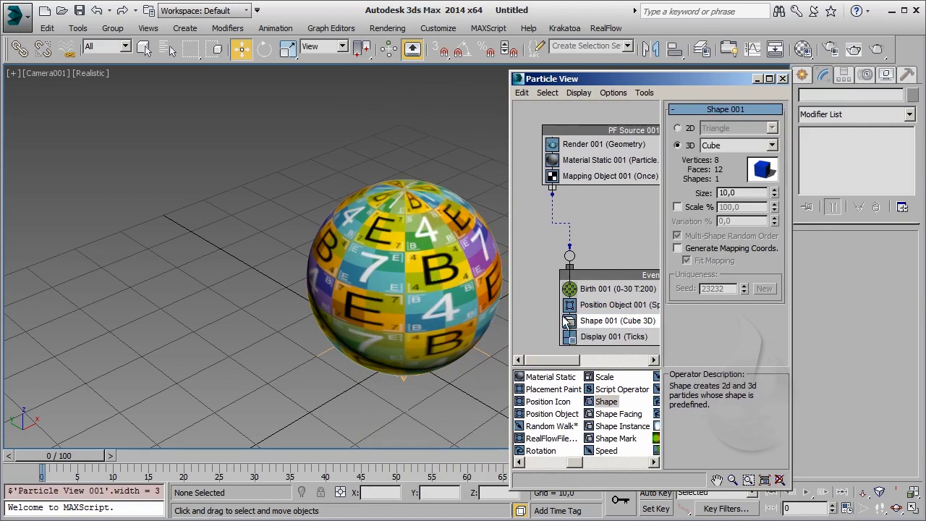
Set the Display operator to show particles as geometry
left_click(590, 338)
left_click(739, 131)
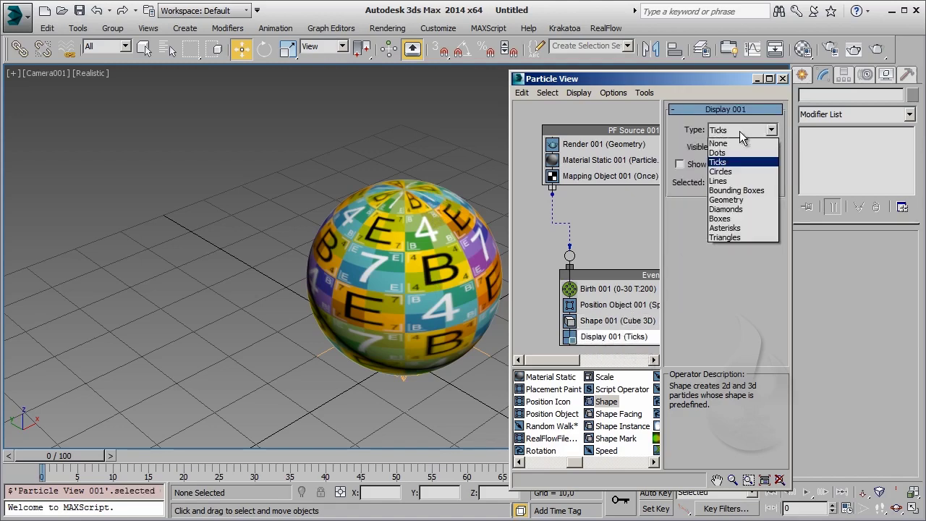
left_click(749, 201)
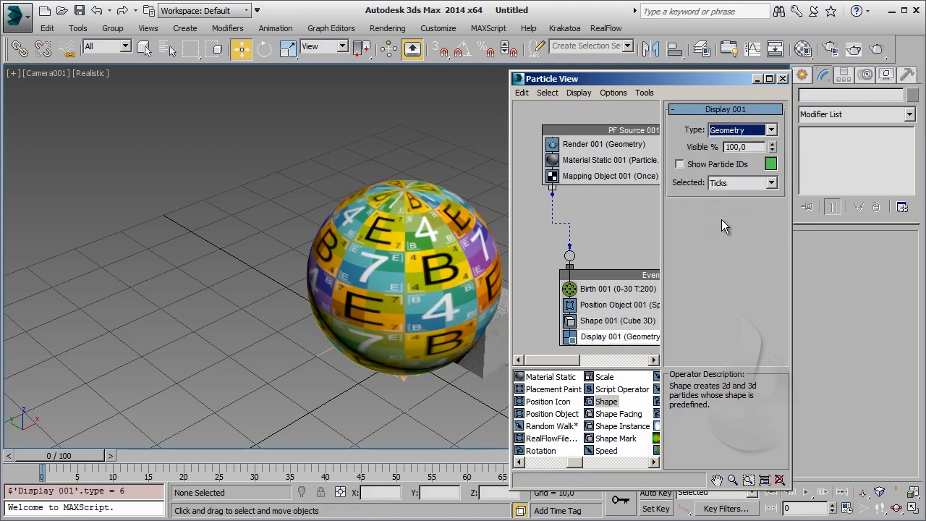
Zero Birth 001's Emit Stop so all 200 particles are born at frame 0
left_click(605, 305)
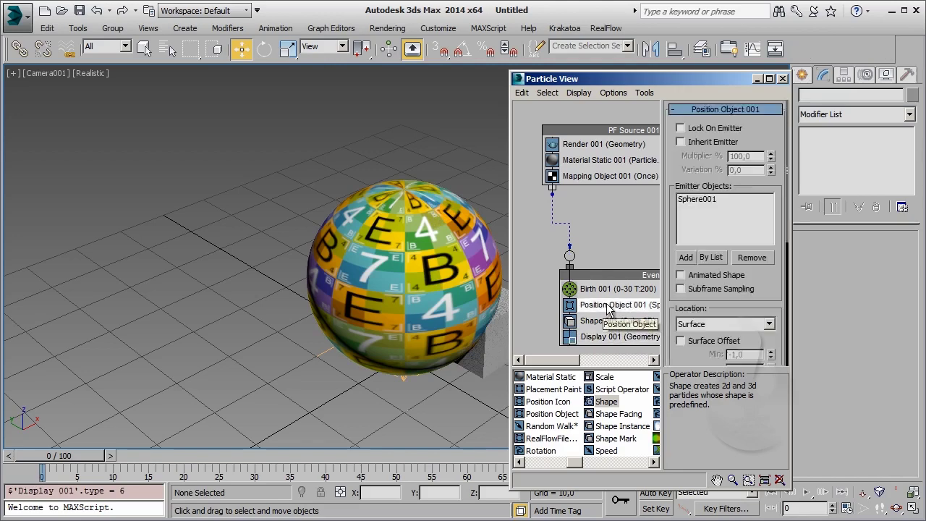
left_click(619, 290)
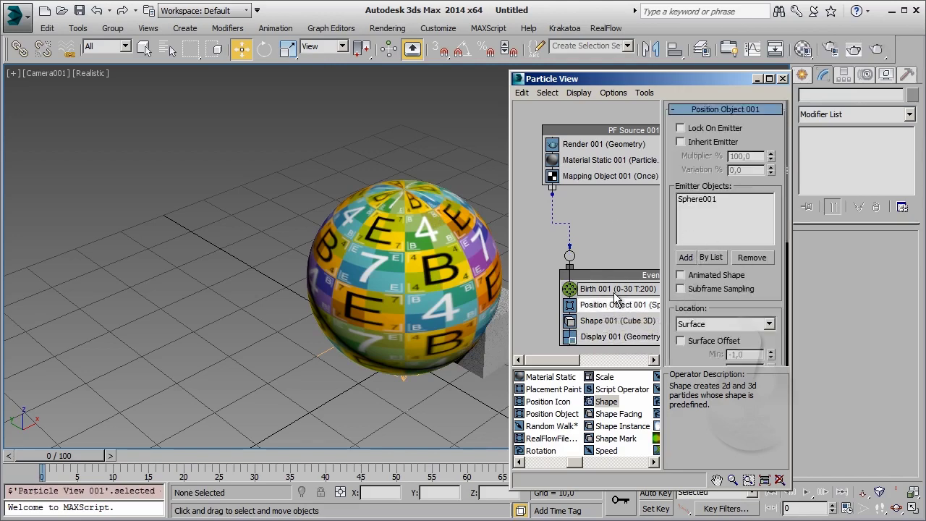
right_click(769, 147)
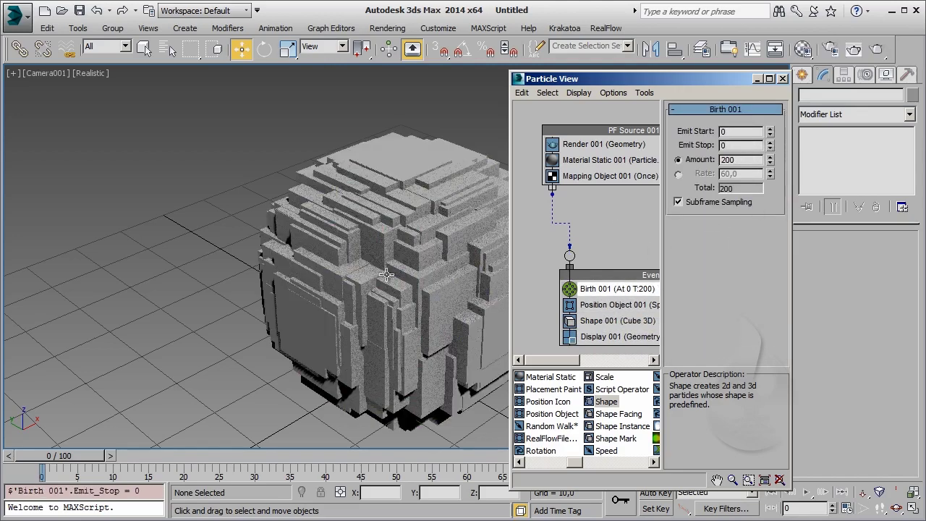
Set Shape 001's cube size to 1, then 2, then swap it for Shape Instance
left_click(609, 321)
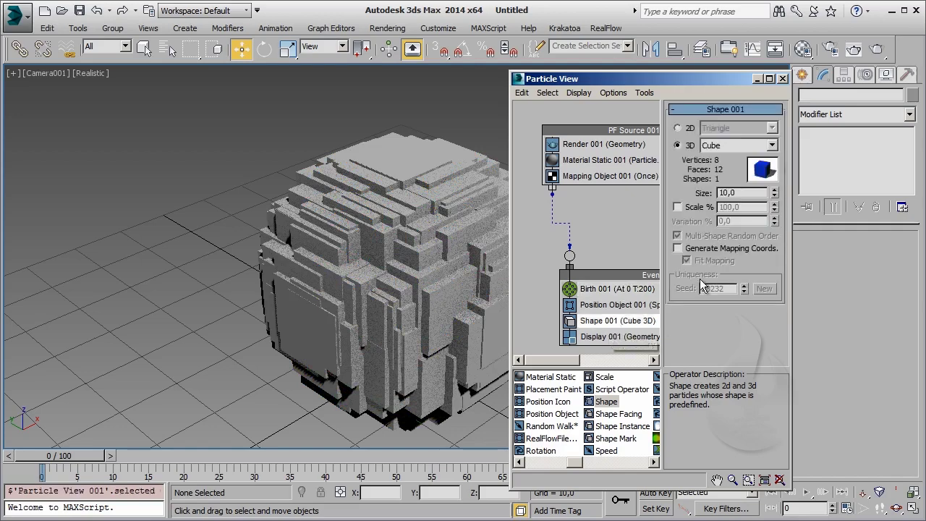
double_click(745, 193)
type("1")
key("Return")
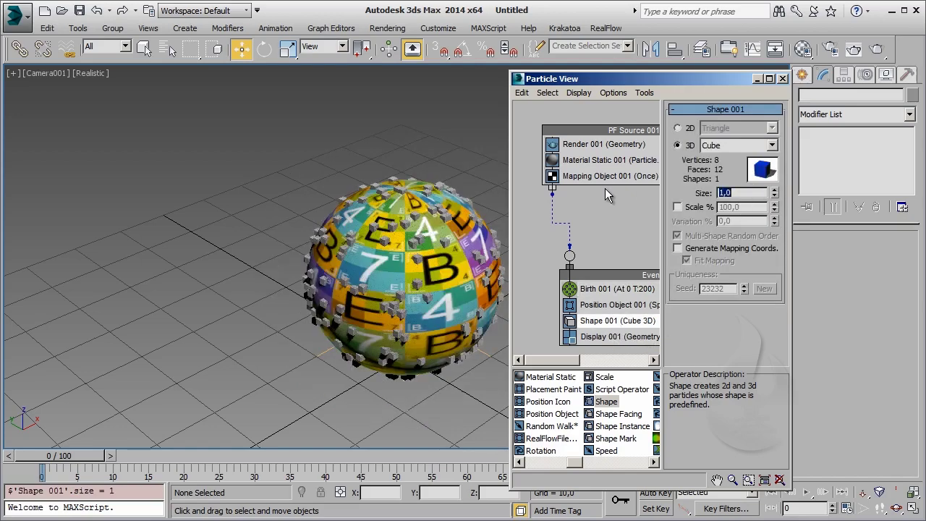
type("2")
key("Return")
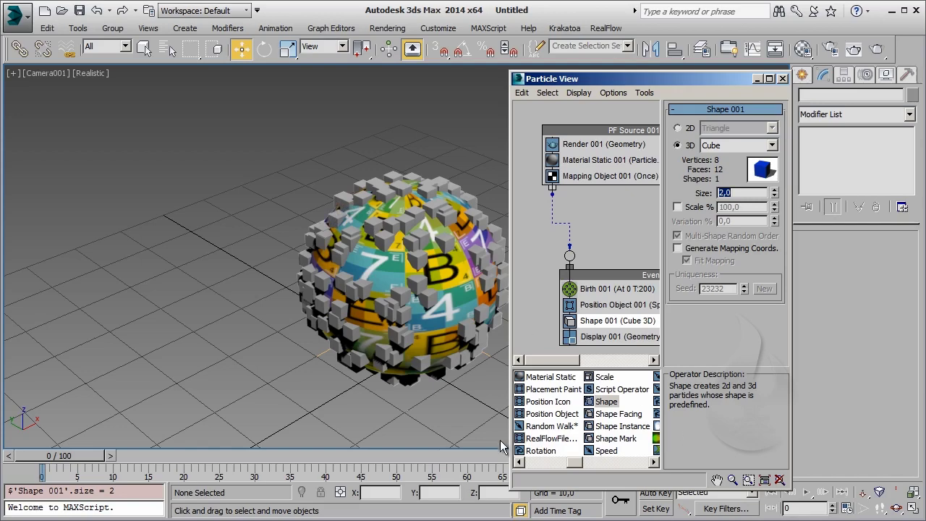
left_click_drag(621, 431, 588, 335)
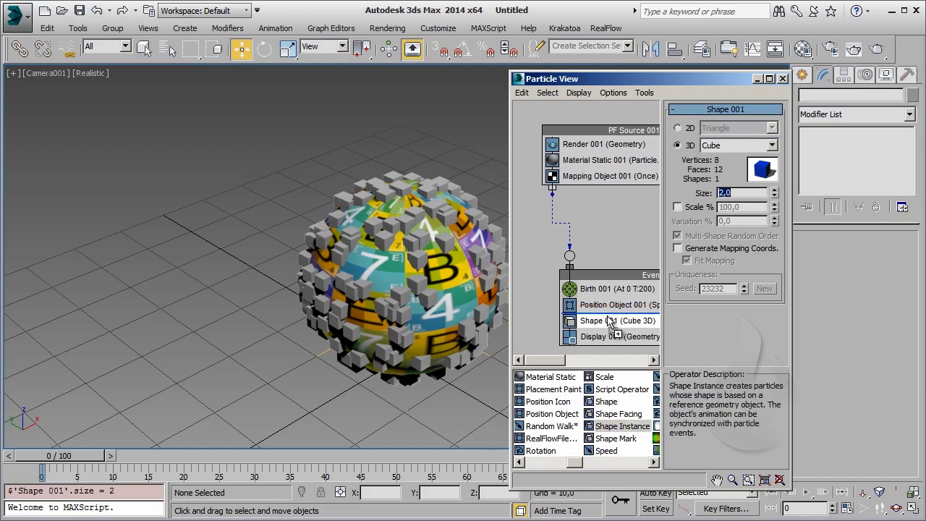
Replace Shape Instance with Shape Facing and make it look at Camera001
left_click(591, 321)
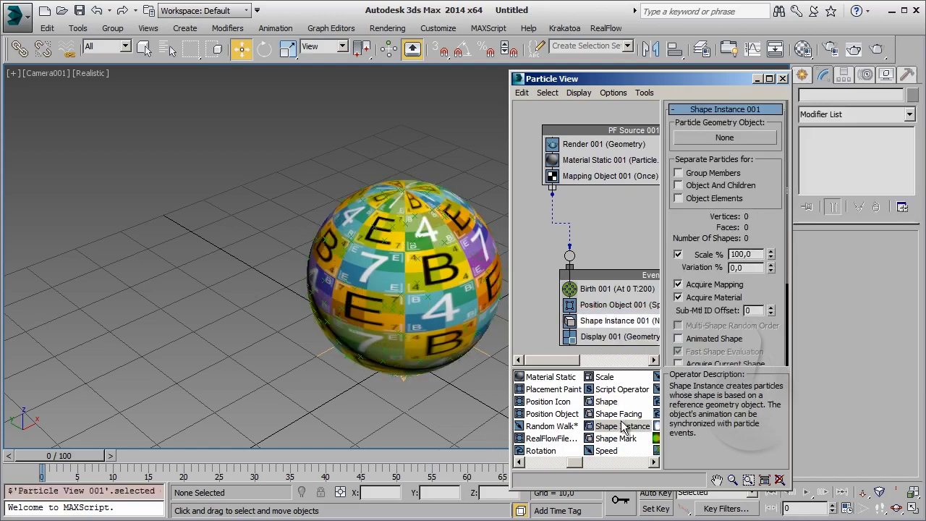
left_click_drag(619, 414, 612, 323)
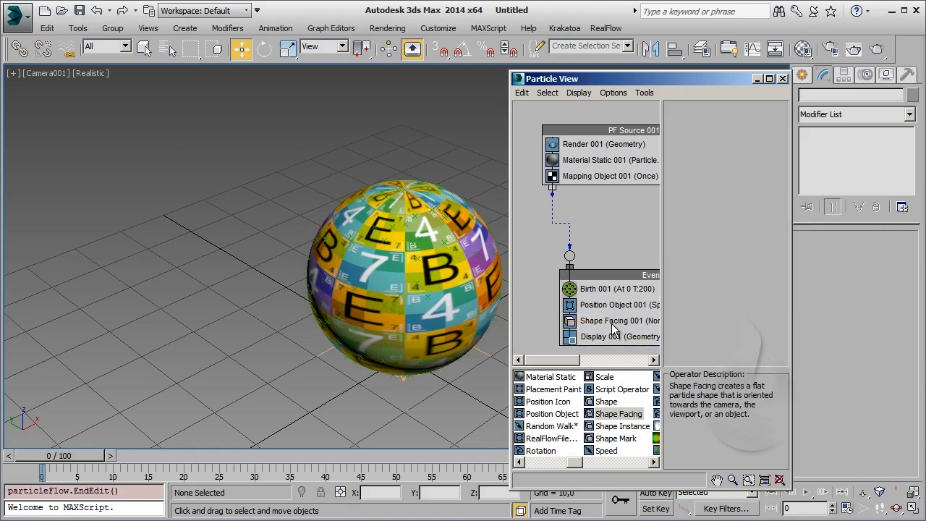
left_click(612, 323)
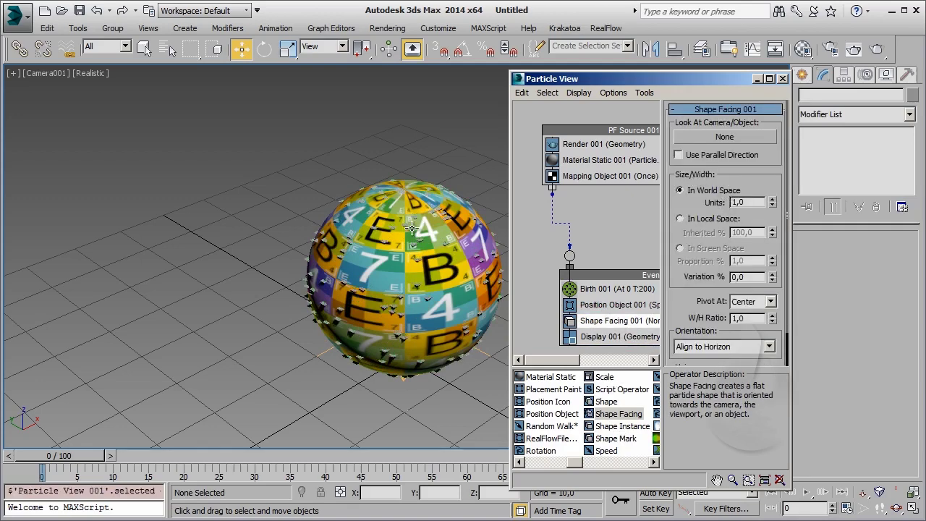
left_click(708, 138)
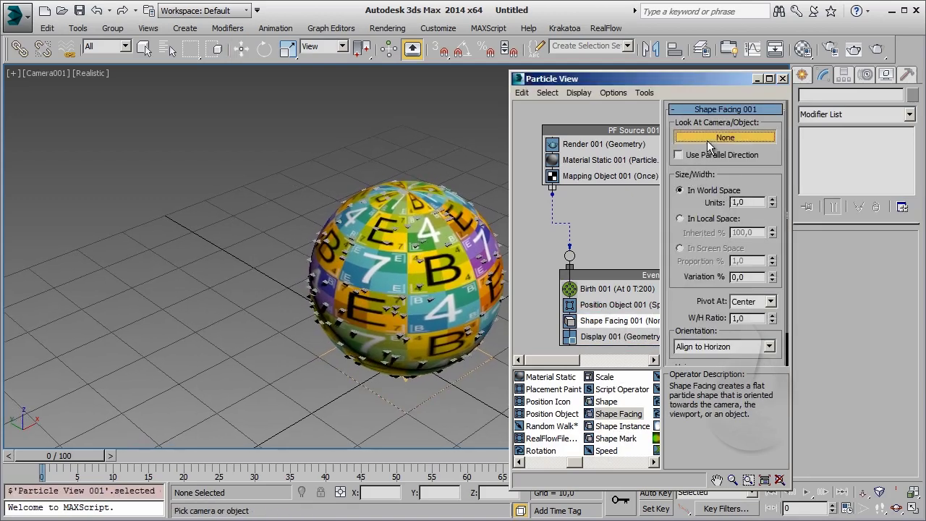
key("h")
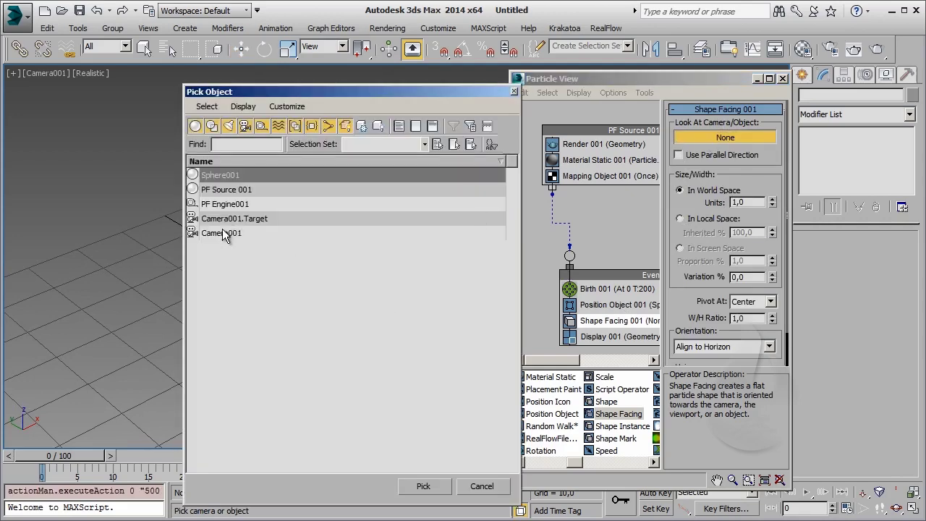
left_click(222, 233)
left_click(424, 486)
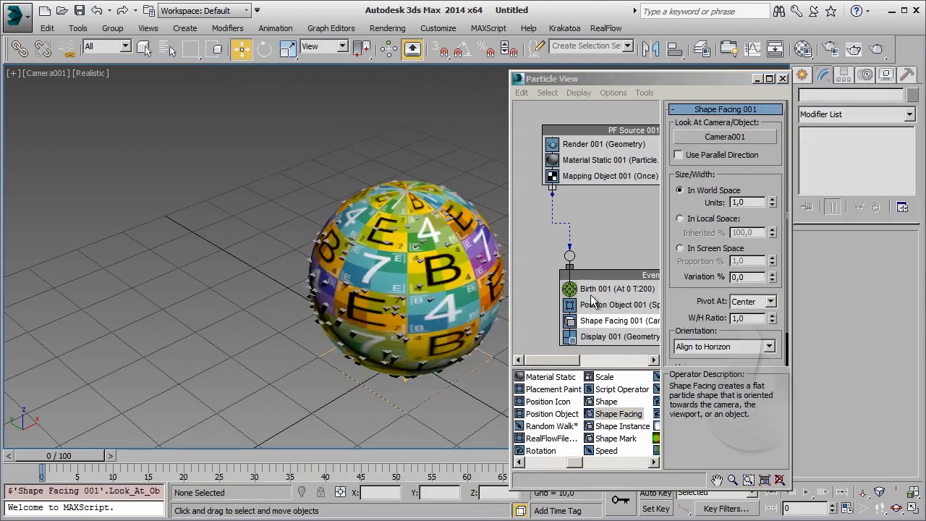
Reposition Event 001 in the graph and review the width and Position Object settings
left_click_drag(604, 275, 587, 236)
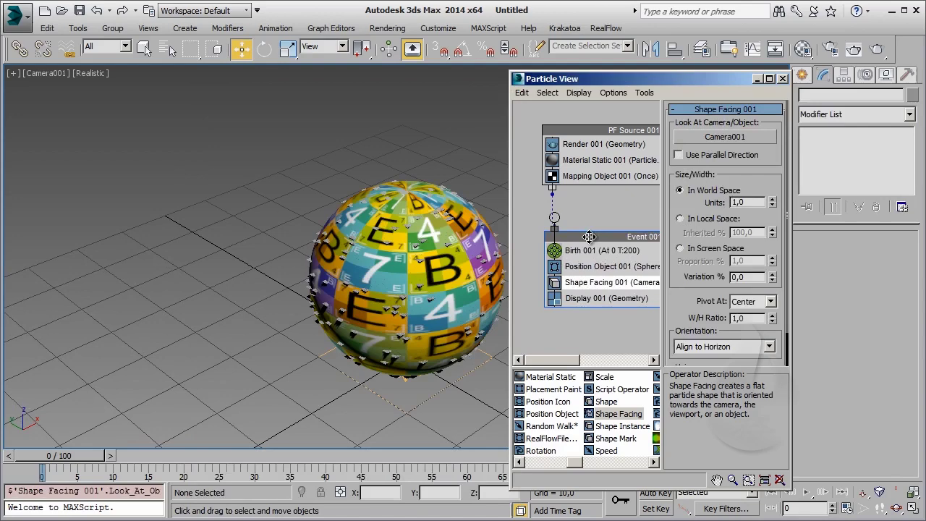
double_click(738, 202)
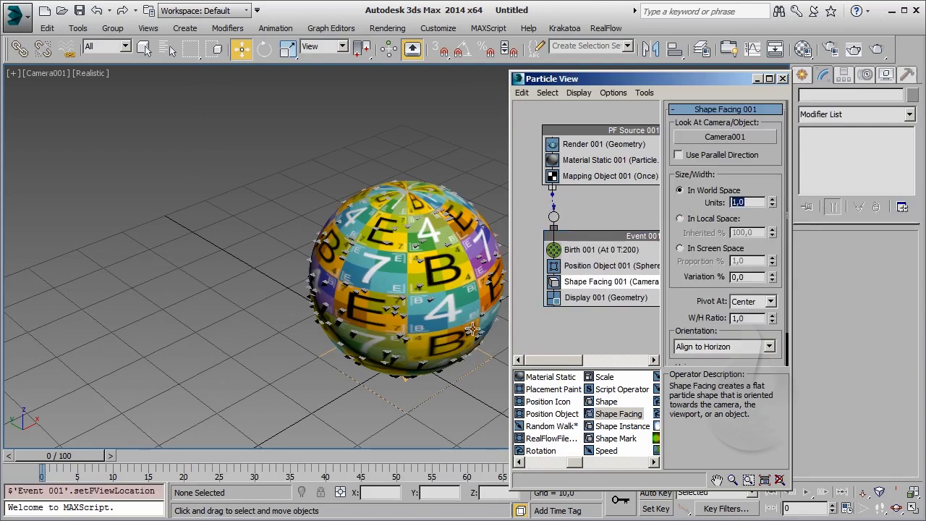
mouse_move(613, 230)
left_mouse_down()
mouse_move(600, 247)
mouse_move(608, 254)
left_mouse_up()
left_click(598, 260)
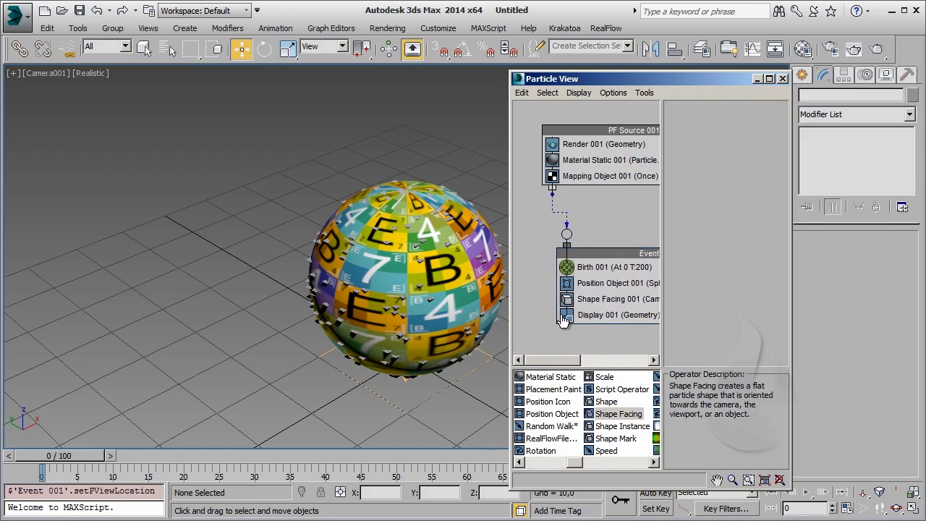
left_click(626, 284)
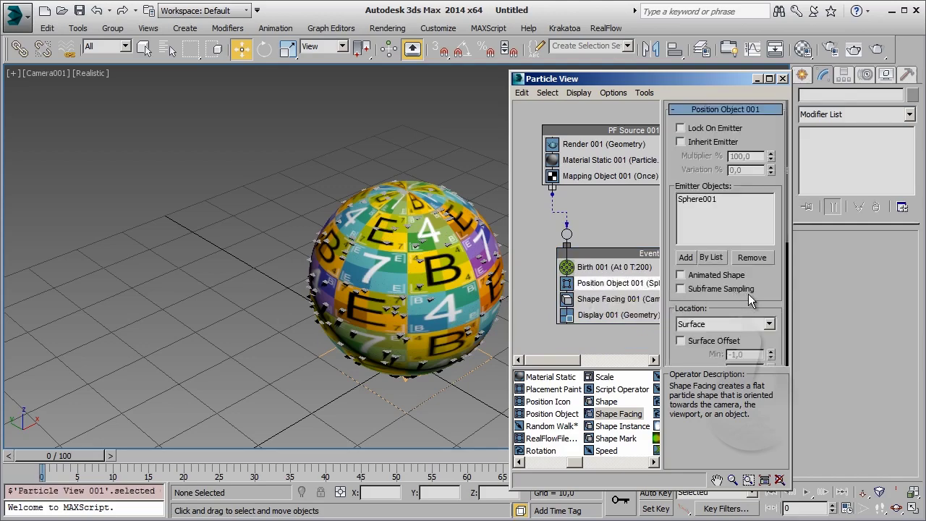
scroll(753, 239, "down", 5)
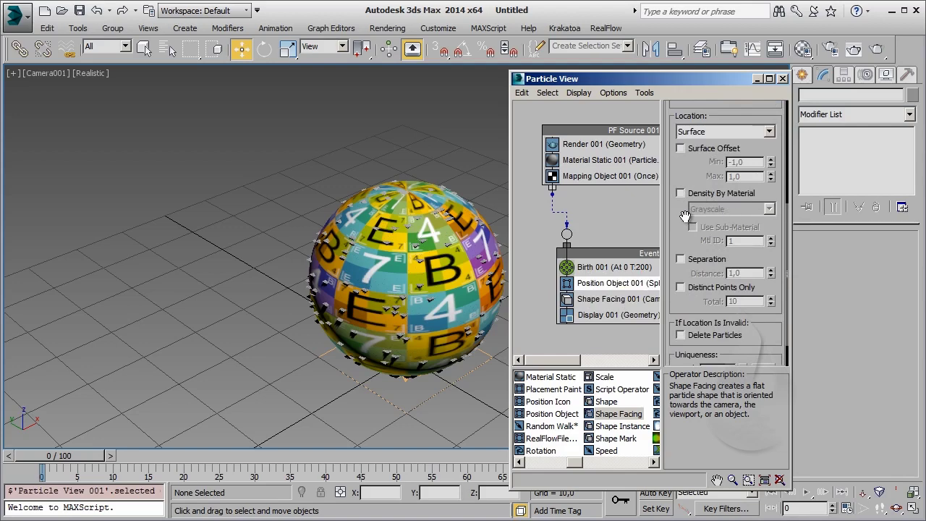
left_click(802, 52)
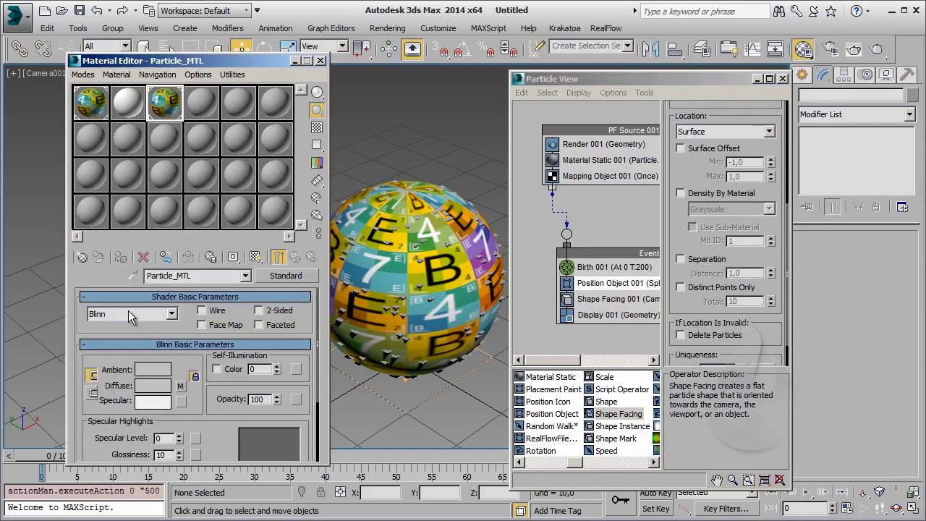
left_click(118, 116)
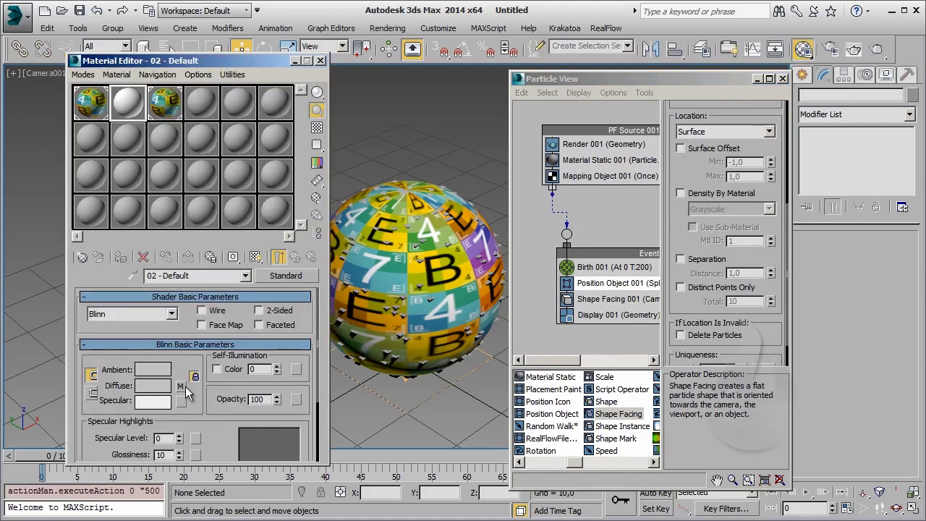
left_click(181, 385)
scroll(225, 383, "down", 3)
scroll(225, 383, "down", 3)
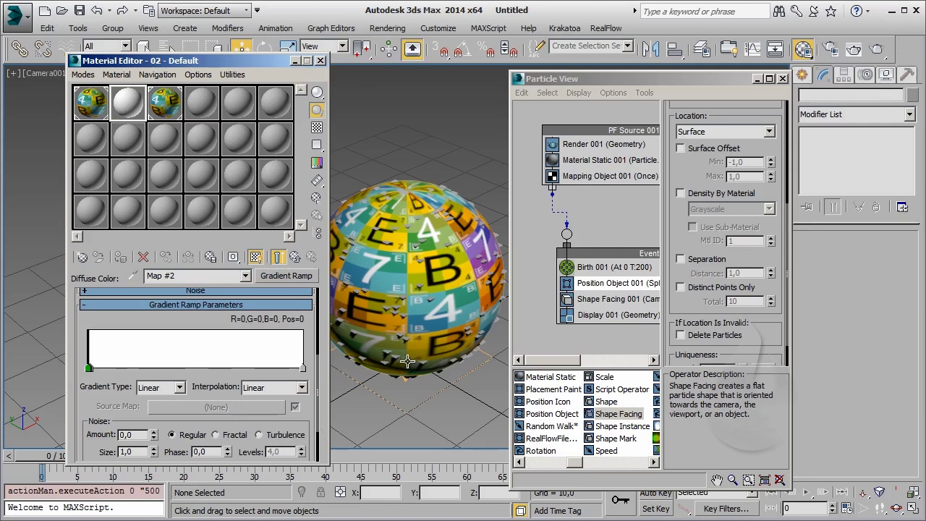
left_click(294, 61)
Widen Particle View and add a Collision Spawn test to Event 001
middle_click_drag(605, 209, 595, 202)
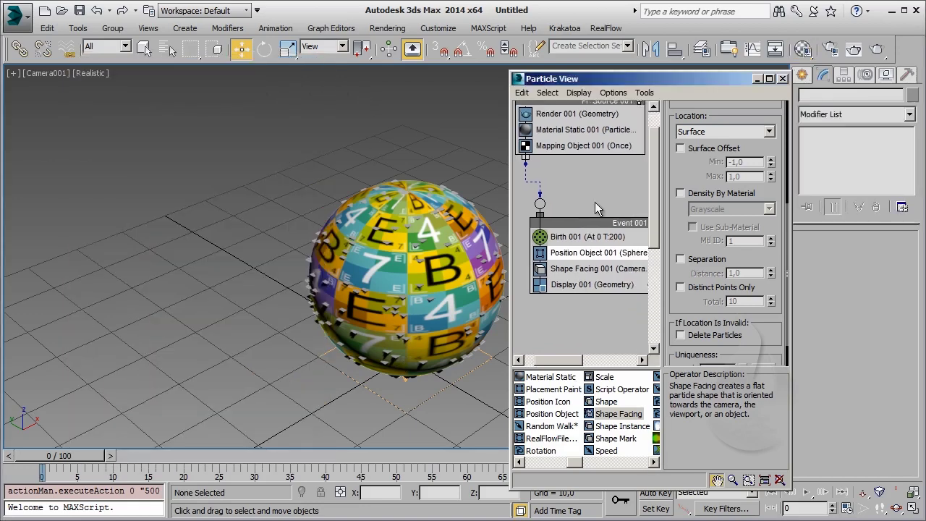
left_click_drag(509, 378, 233, 370)
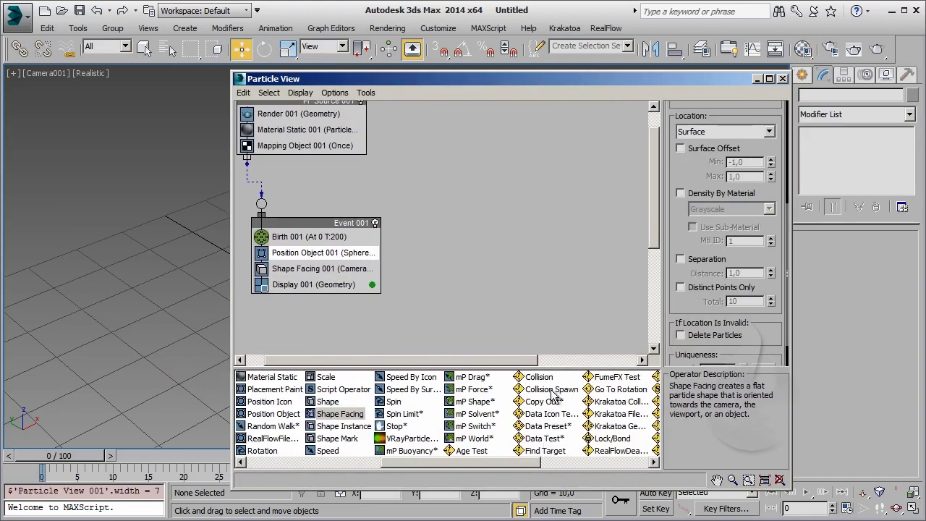
left_click_drag(550, 389, 303, 282)
left_click_drag(326, 223, 476, 188)
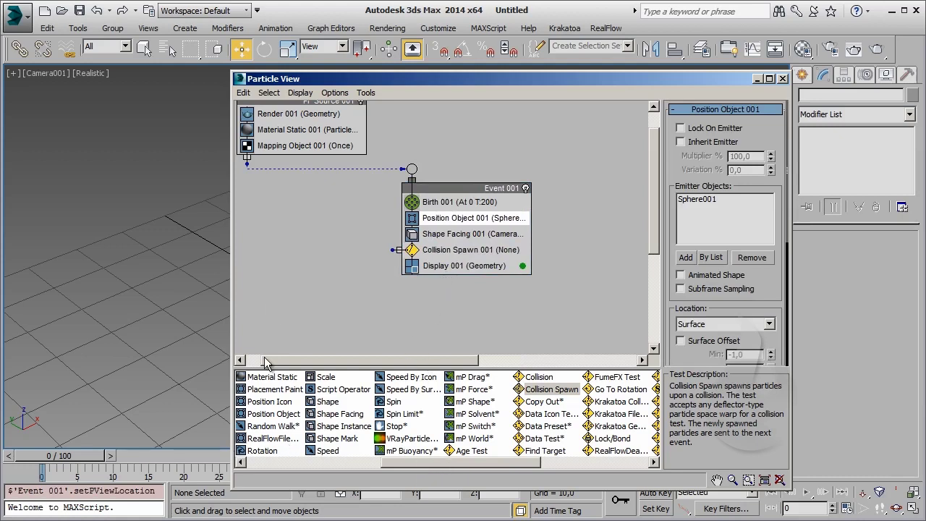
Create Event 002 with BlurWind 001 and wire Collision Spawn's output into it
left_click(371, 464)
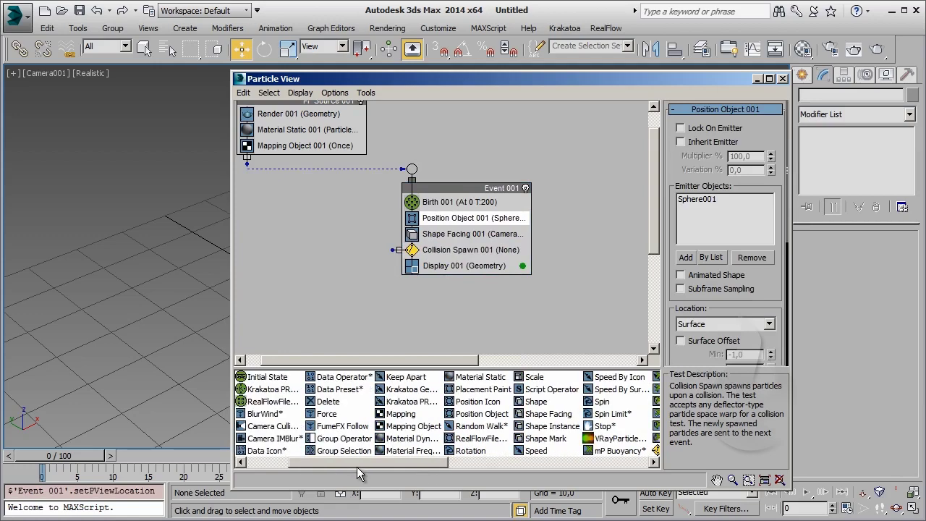
left_click_drag(357, 467, 351, 468)
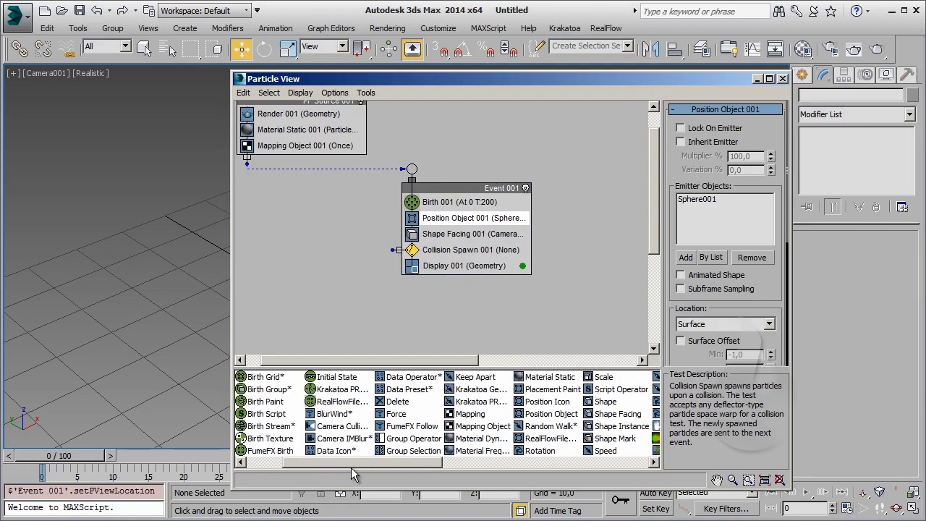
left_click_drag(333, 413, 293, 326)
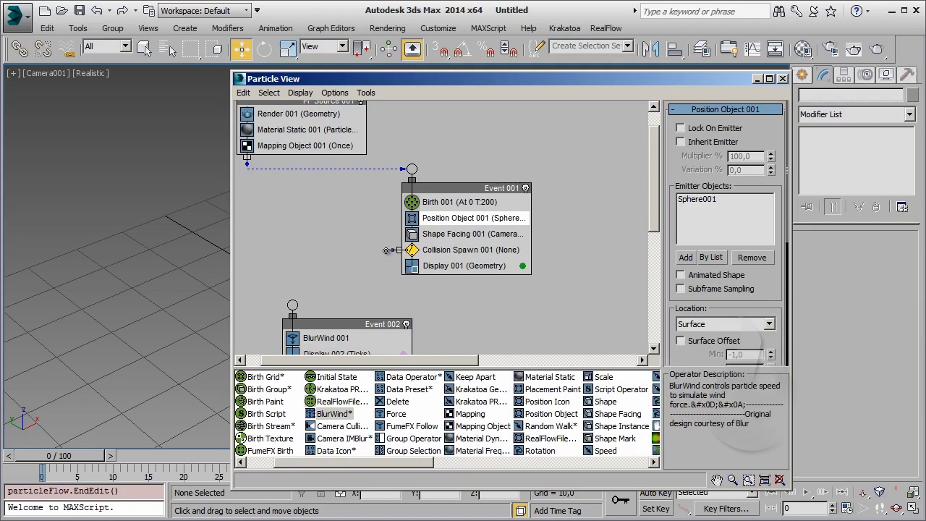
left_click_drag(393, 250, 292, 304)
left_click(343, 343)
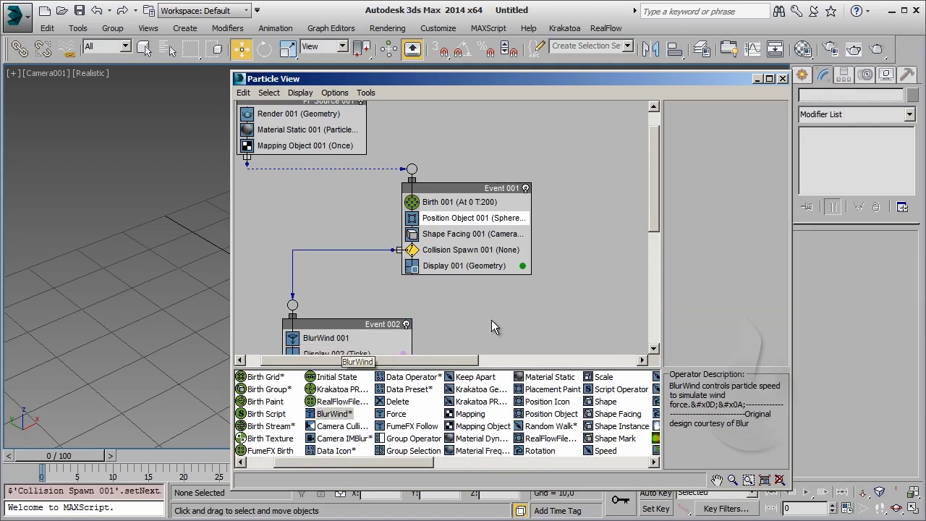
middle_click_drag(434, 320, 432, 258)
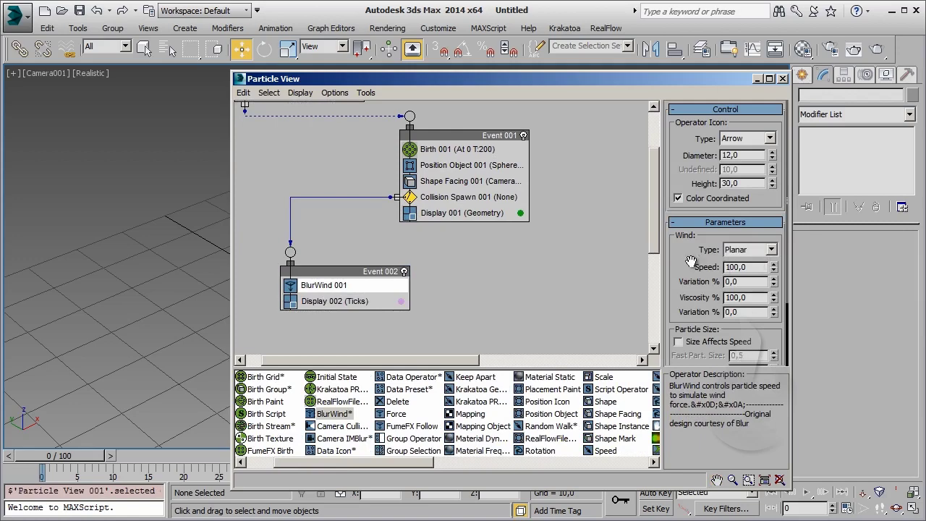
mouse_move(693, 265)
left_mouse_down()
mouse_move(693, 145)
mouse_move(696, 297)
left_mouse_up()
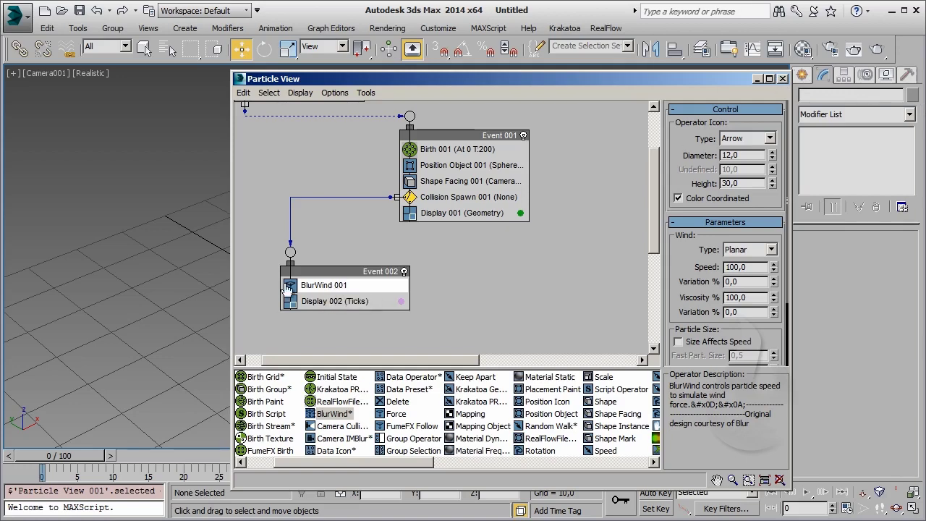
In a wireframe perspective view, lower the BlurWind 001 helper beneath the sphere
left_click(758, 80)
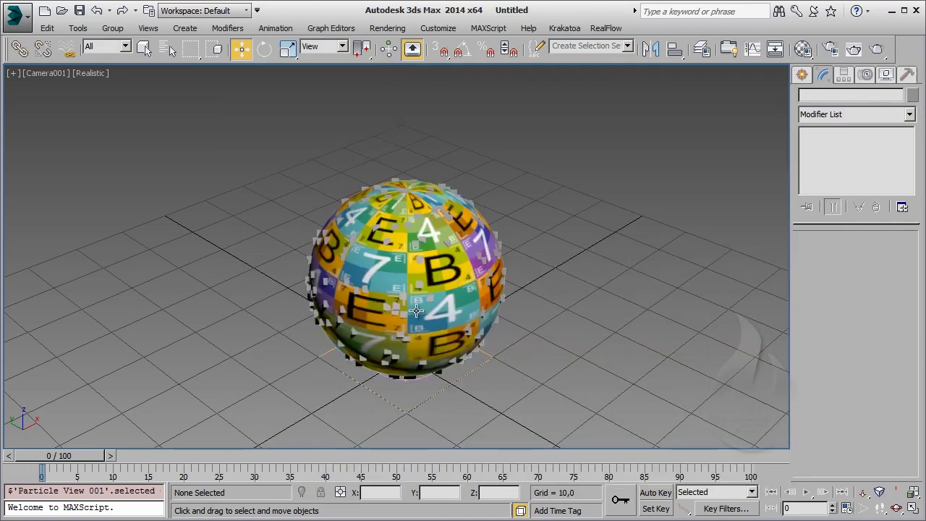
key("F3")
mouse_move(423, 355)
middle_mouse_down()
mouse_move(423, 298)
mouse_move(333, 253)
mouse_move(366, 312)
mouse_move(391, 294)
middle_mouse_up()
key("p")
scroll(403, 281, "up", 5)
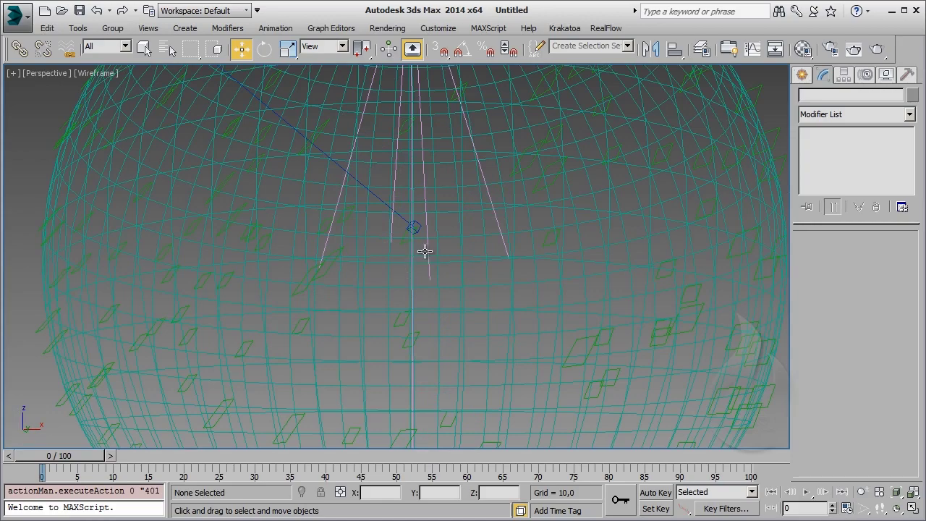
left_click(426, 247)
scroll(425, 246, "down", 4)
scroll(424, 282, "down", 2)
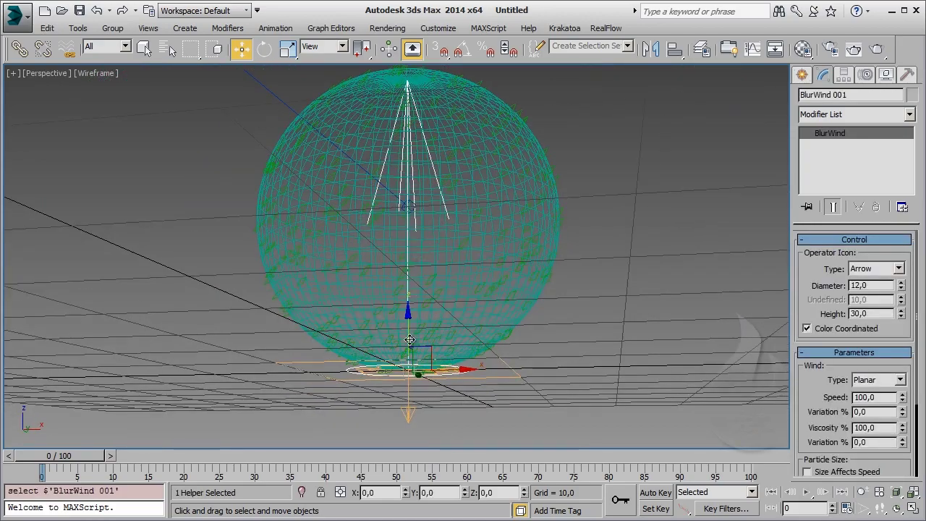
left_click_drag(410, 340, 414, 438)
Set BlurWind 001's wind Speed to 25 and Variation to 15%
scroll(372, 215, "down", 4)
mouse_move(413, 439)
middle_mouse_down("alt")
mouse_move(372, 215)
mouse_move(429, 260)
mouse_move(430, 248)
mouse_move(293, 371)
middle_mouse_up("alt")
scroll(294, 370, "up", 4)
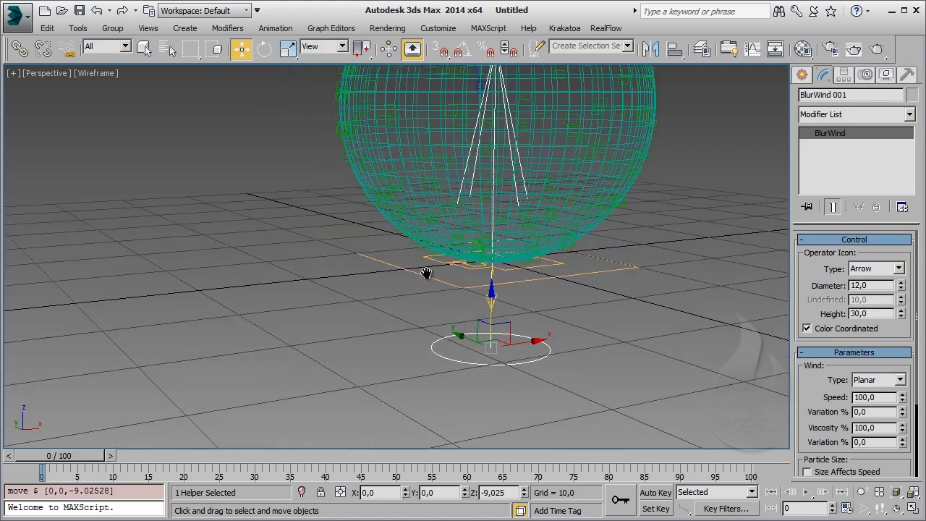
middle_click_drag(426, 273, 238, 359)
scroll(406, 347, "down", 3)
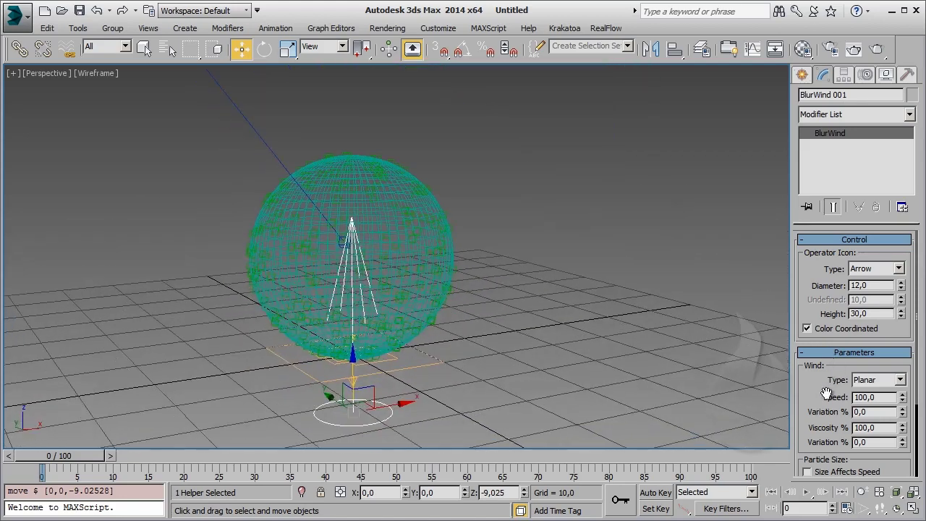
left_click_drag(826, 393, 829, 337)
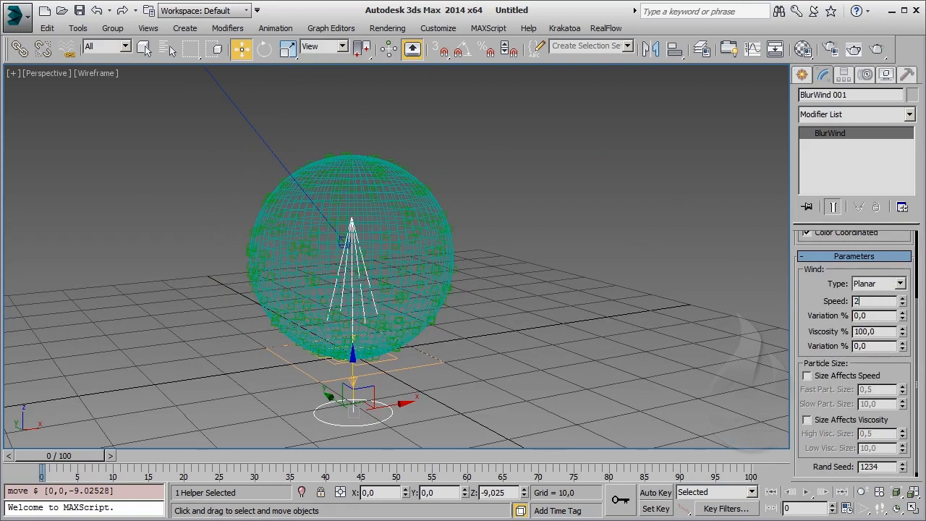
type("5,0")
left_click(876, 316)
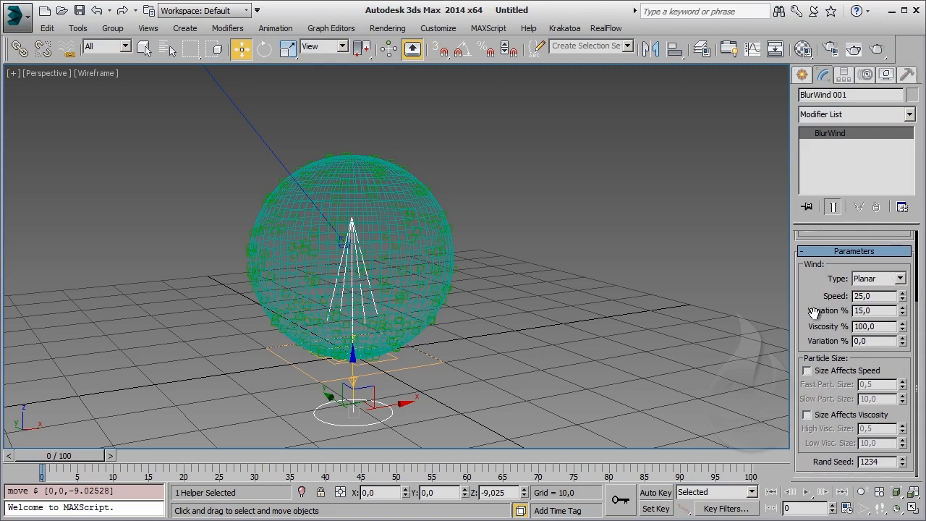
left_click_drag(815, 315, 820, 447)
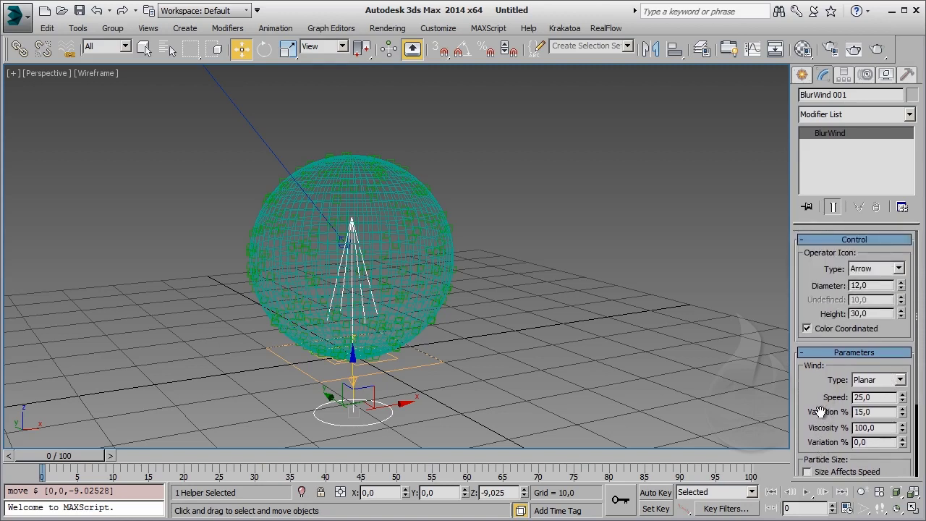
left_click_drag(821, 412, 824, 356)
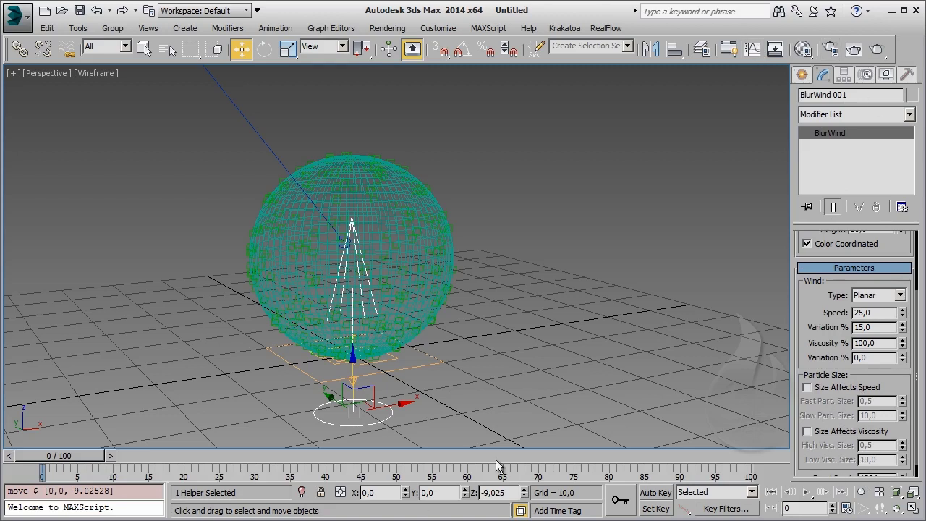
With Auto Key on, rotate the wind helper at frames 25 and 45
mouse_move(66, 464)
left_mouse_down()
mouse_move(284, 464)
mouse_move(209, 464)
mouse_move(262, 464)
mouse_move(236, 464)
left_mouse_up()
key("w")
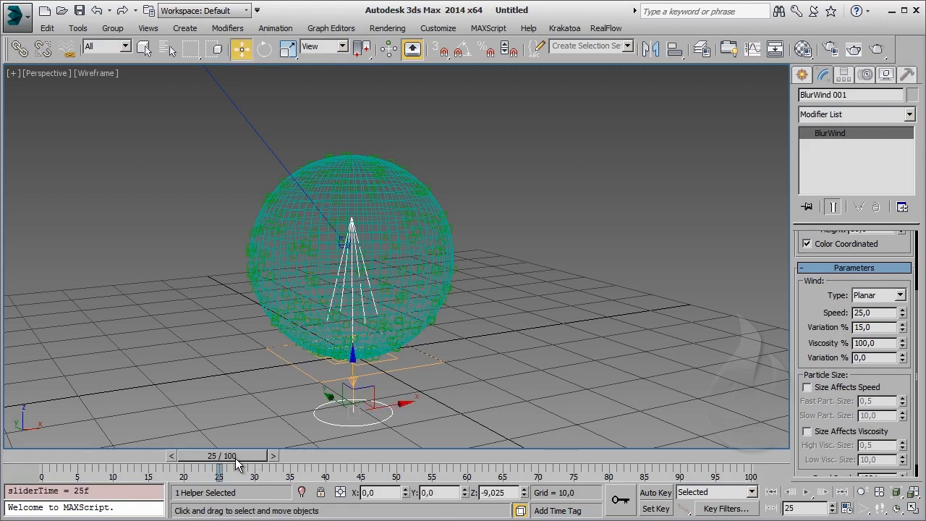
key("n")
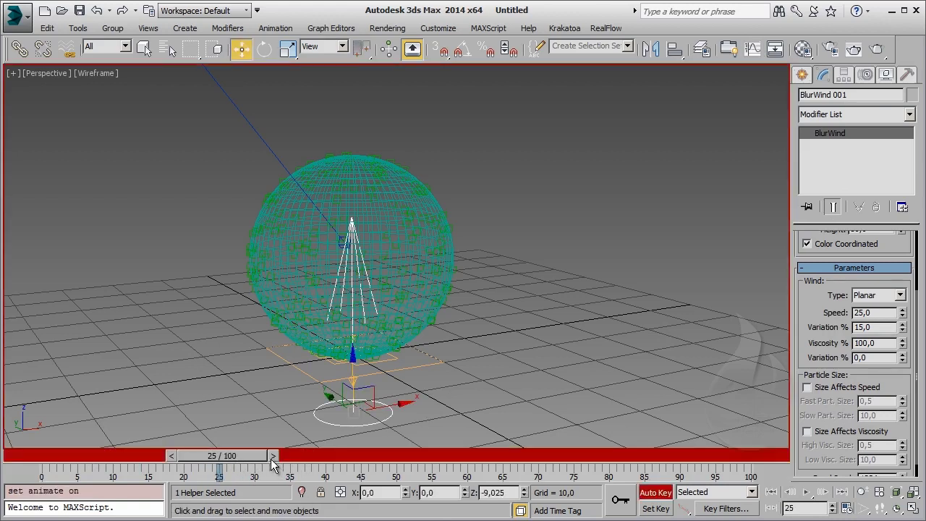
key("e")
left_click_drag(350, 382, 369, 398)
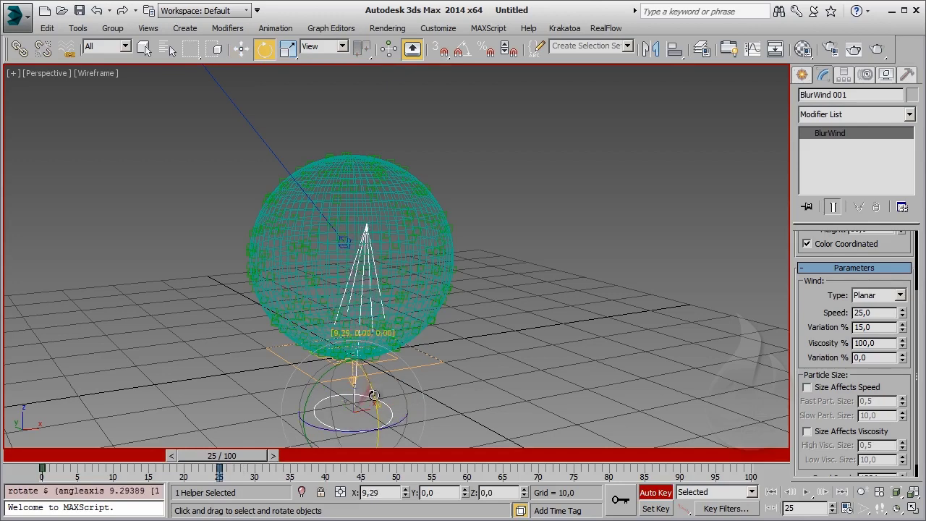
left_click(275, 463)
left_click_drag(275, 463, 404, 463)
key("e")
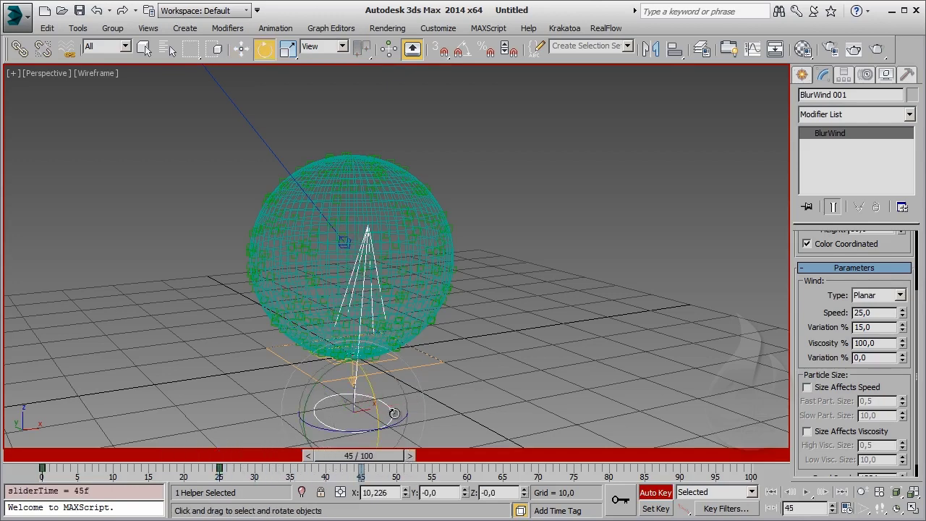
left_click_drag(395, 415, 380, 426)
Rotate the helper at frames 61 and 76, and copy the first key to frame 100
left_click_drag(404, 463, 526, 463)
left_click_drag(365, 394, 378, 399)
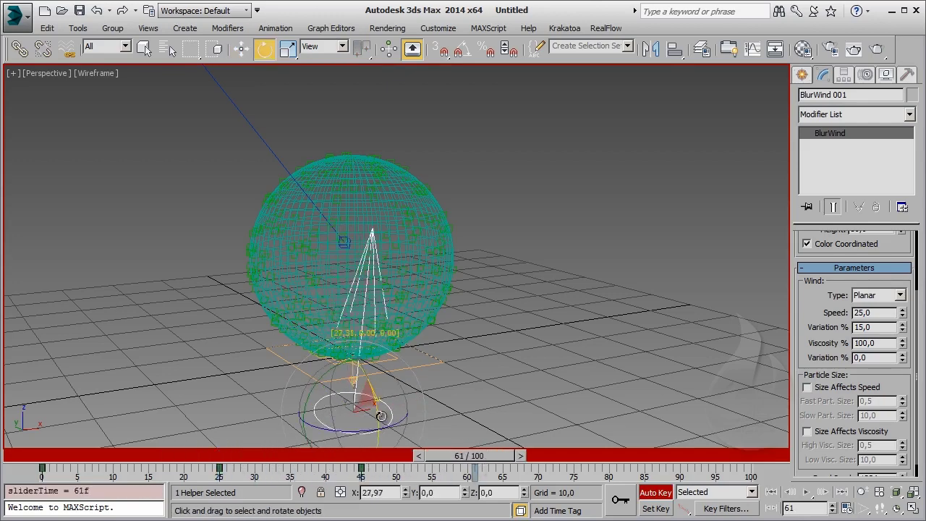
left_click_drag(474, 456, 567, 456)
left_click_drag(368, 397, 348, 405)
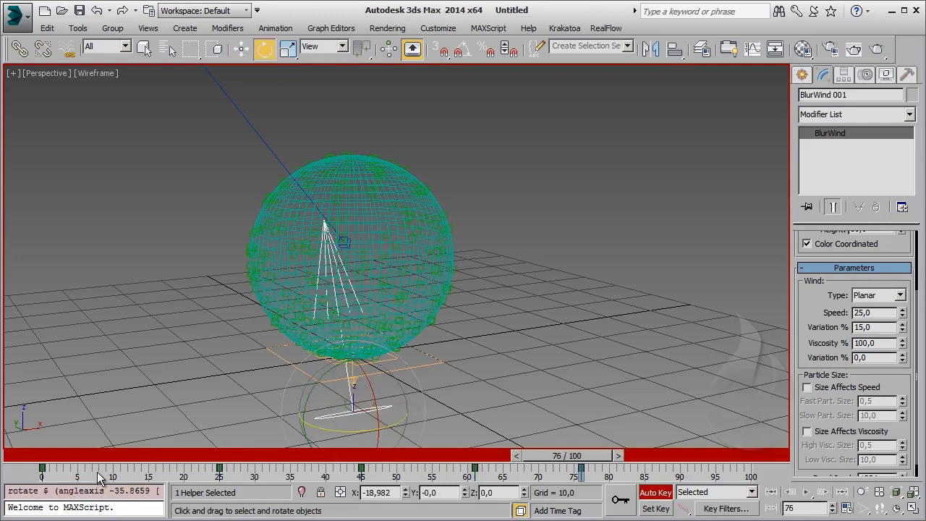
mouse_move(41, 468)
left_mouse_down("shift")
mouse_move(541, 474)
mouse_move(699, 494)
mouse_move(779, 493)
mouse_move(753, 492)
left_mouse_up("shift")
mouse_move(597, 465)
left_mouse_down()
mouse_move(529, 456)
mouse_move(769, 456)
mouse_move(43, 456)
left_mouse_up()
Turn off Auto Key and draw a spherical SDeflector beside the sphere
key("e")
left_click(658, 500)
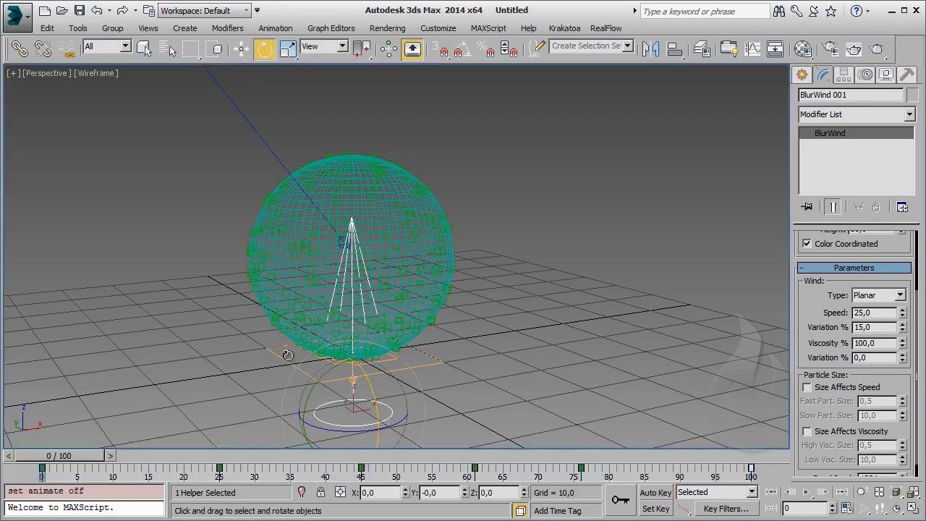
mouse_move(288, 356)
middle_mouse_down("alt")
mouse_move(326, 360)
mouse_move(267, 343)
middle_mouse_up("alt")
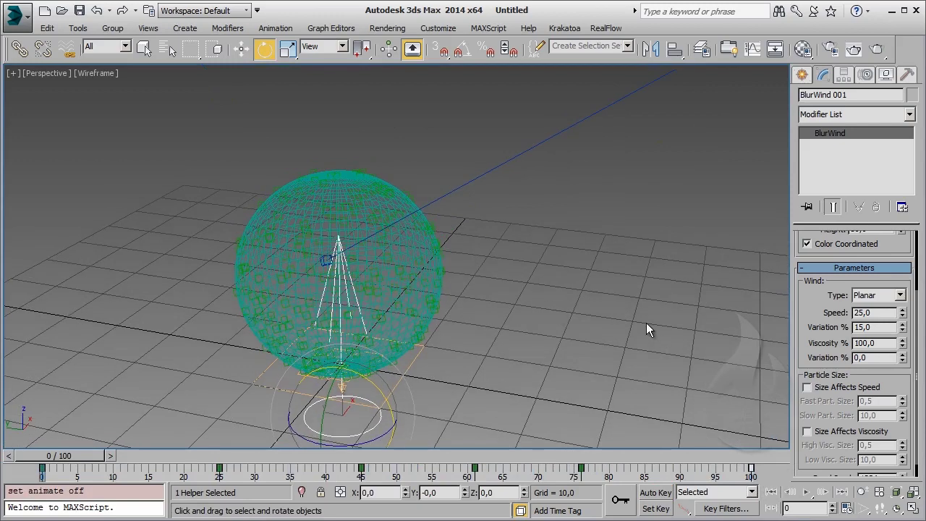
left_click(810, 80)
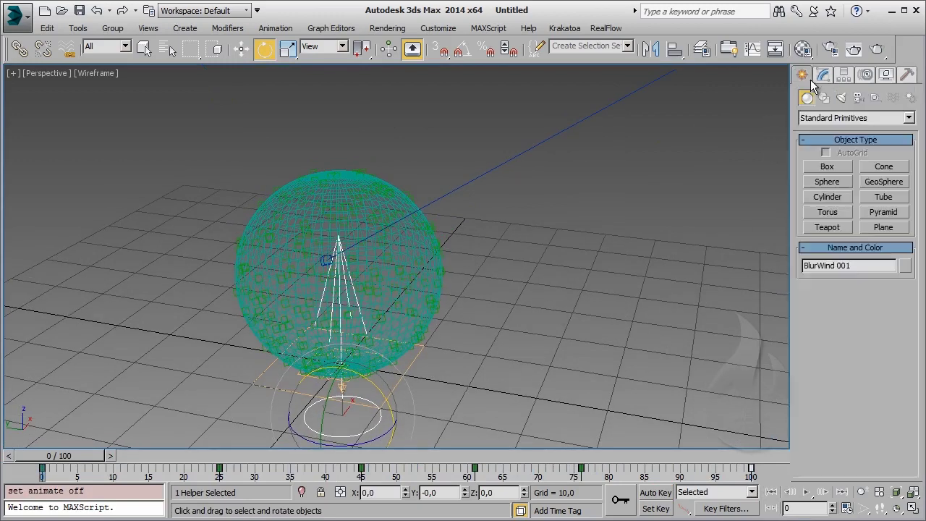
left_click(891, 98)
left_click(851, 117)
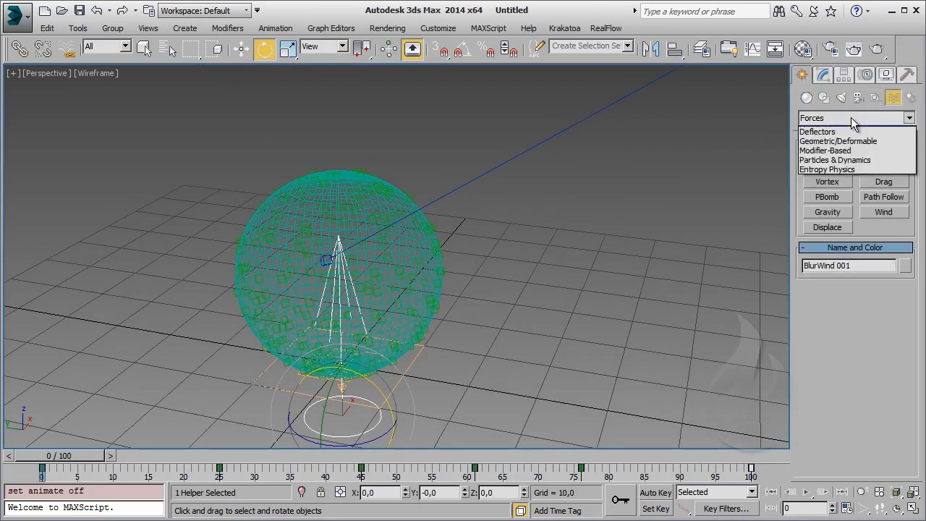
left_click(852, 129)
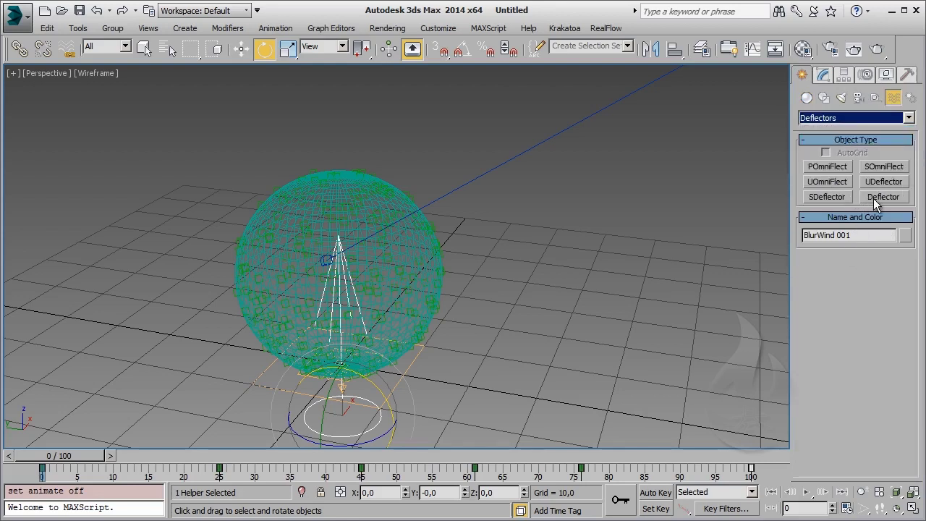
left_click(828, 197)
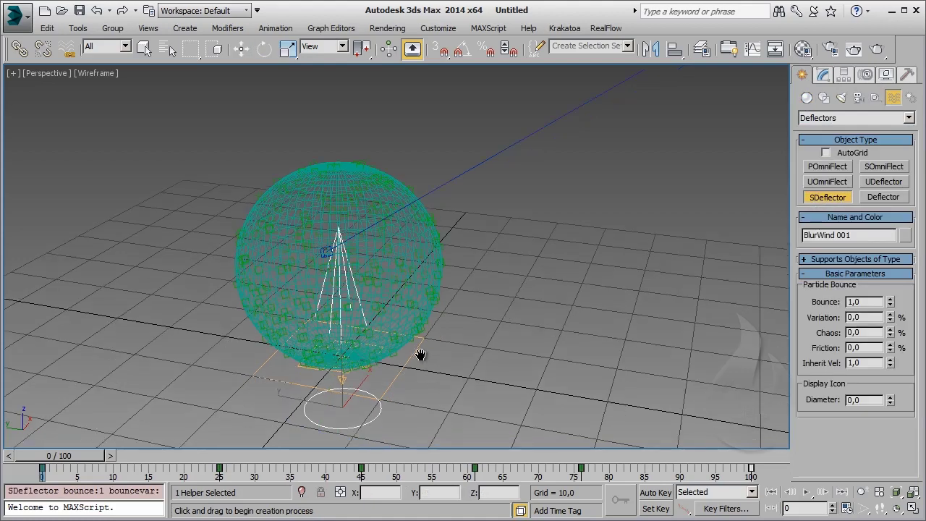
left_click_drag(504, 375, 551, 394)
Shift-clone the deflector into two copies
key("e")
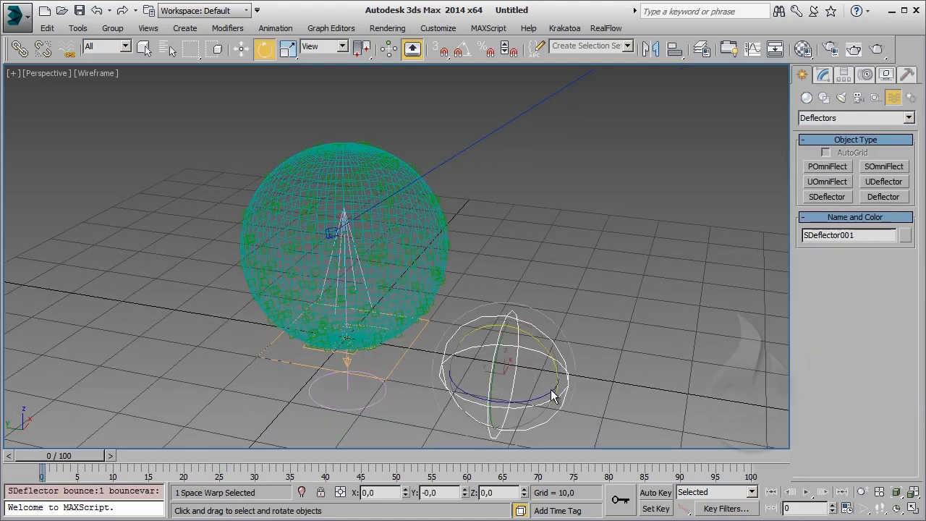
key("w")
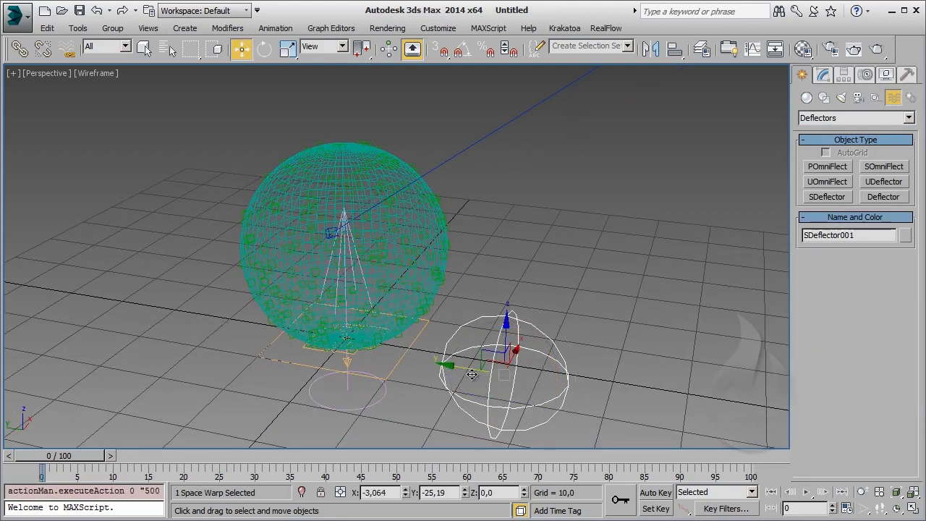
left_click_drag(466, 371, 598, 413, "shift")
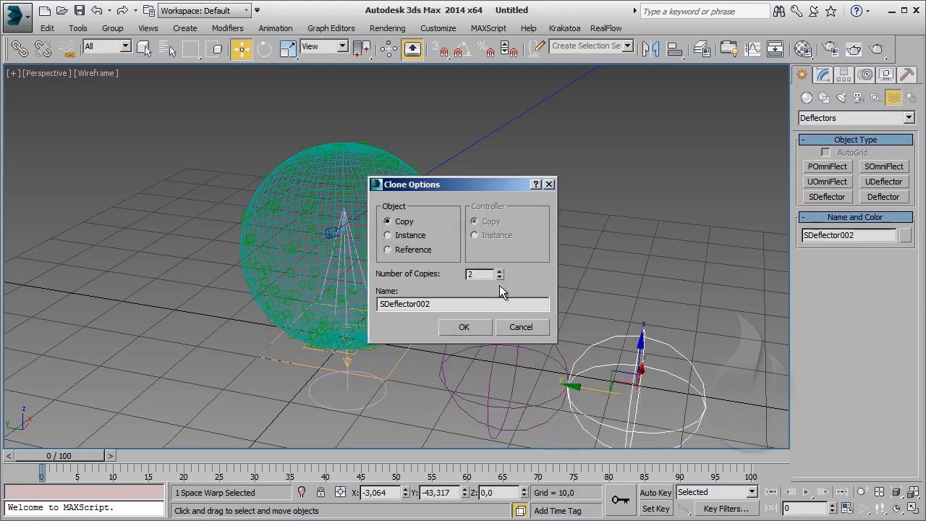
left_click(465, 327)
scroll(506, 286, "down", 3)
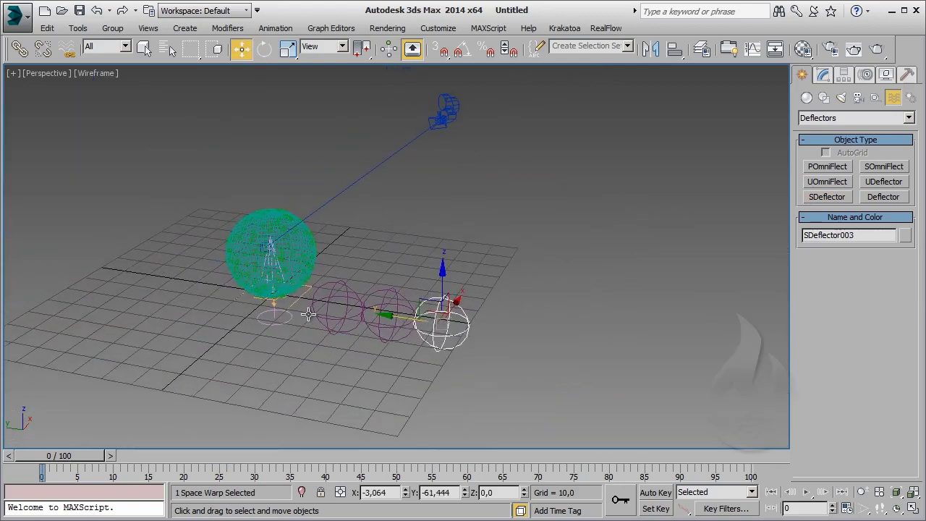
middle_click_drag(505, 287, 492, 351, "alt")
Move the three deflectors into the sphere, shifting the third one left along X
left_click_drag(333, 386, 297, 388)
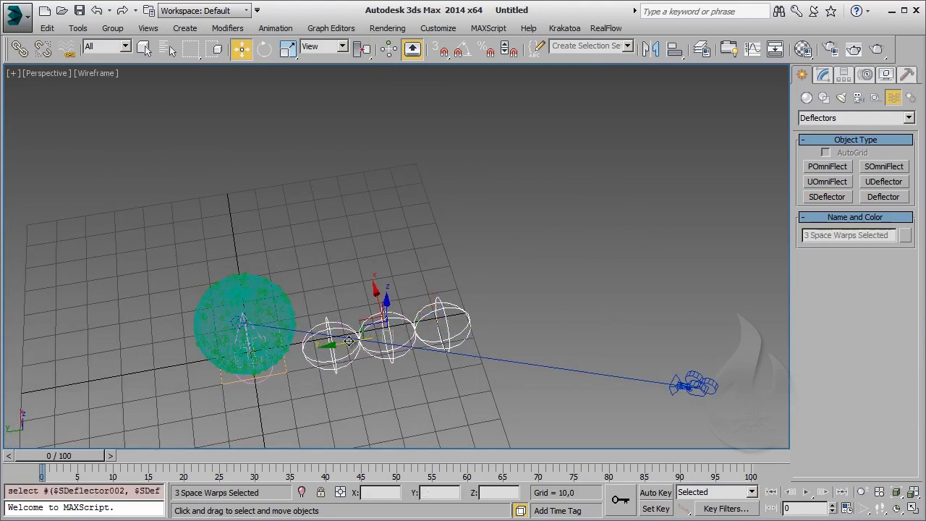
mouse_move(354, 342)
left_mouse_down()
mouse_move(217, 362)
mouse_move(232, 355)
left_mouse_up()
mouse_move(289, 347)
middle_mouse_down("alt")
mouse_move(328, 216)
mouse_move(322, 260)
middle_mouse_up("alt")
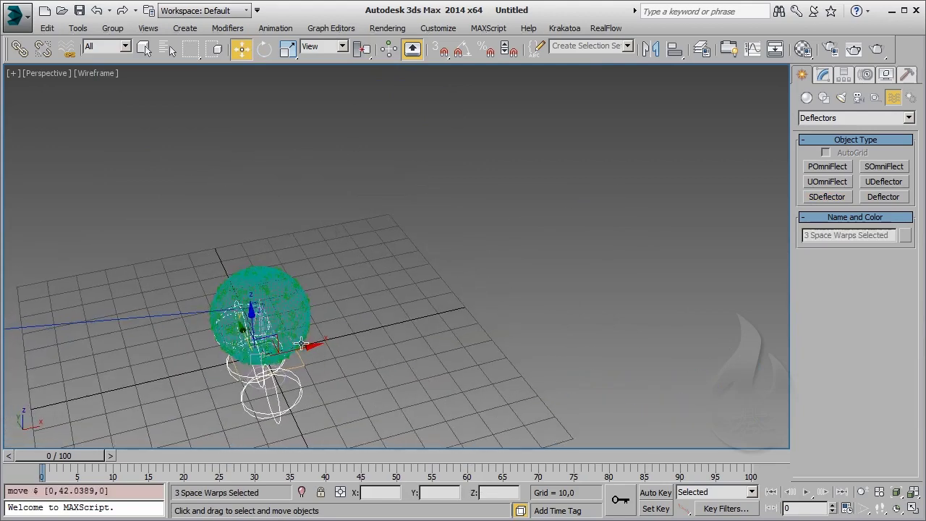
left_click_drag(310, 345, 343, 337)
left_click(289, 388)
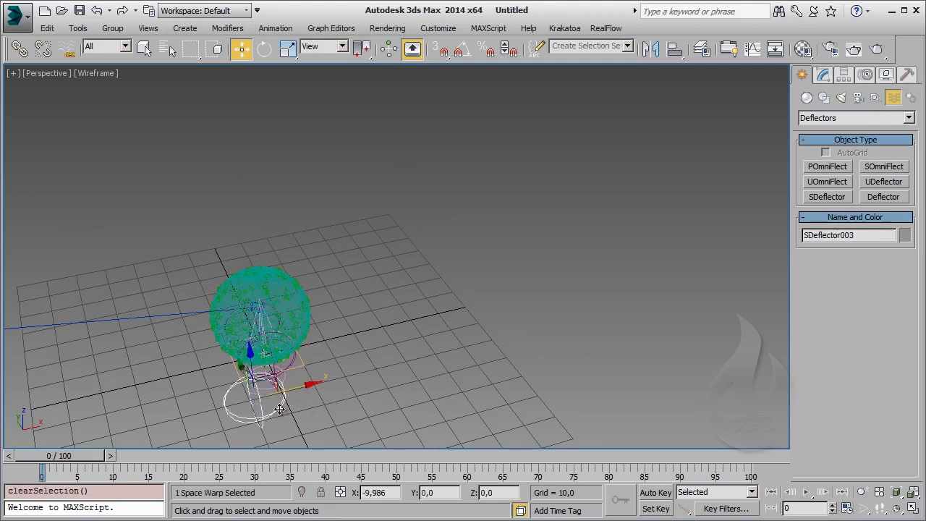
left_click_drag(308, 402, 289, 409)
In Top view, move SDeflector003 to the sphere's edge and scale SDeflector002 to about 1.4×
key("t")
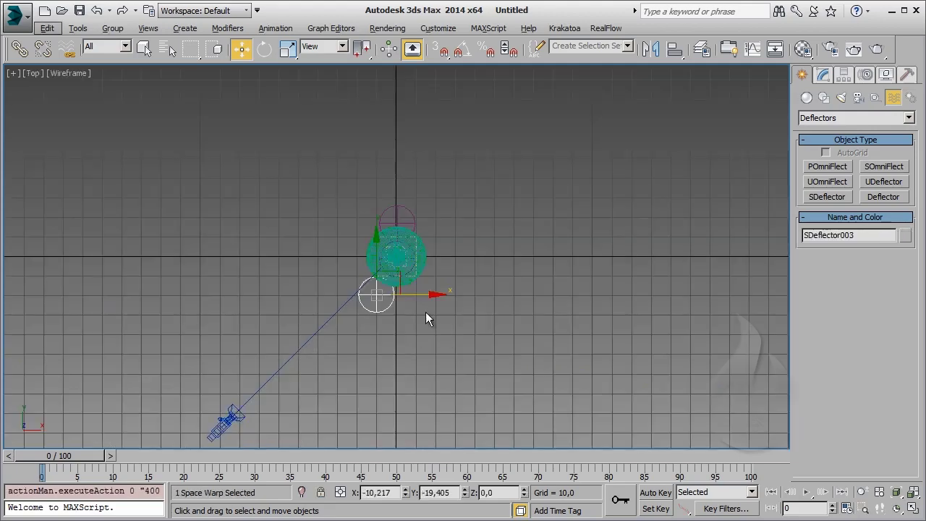
scroll(333, 312, "up", 5)
left_click_drag(239, 313, 230, 258)
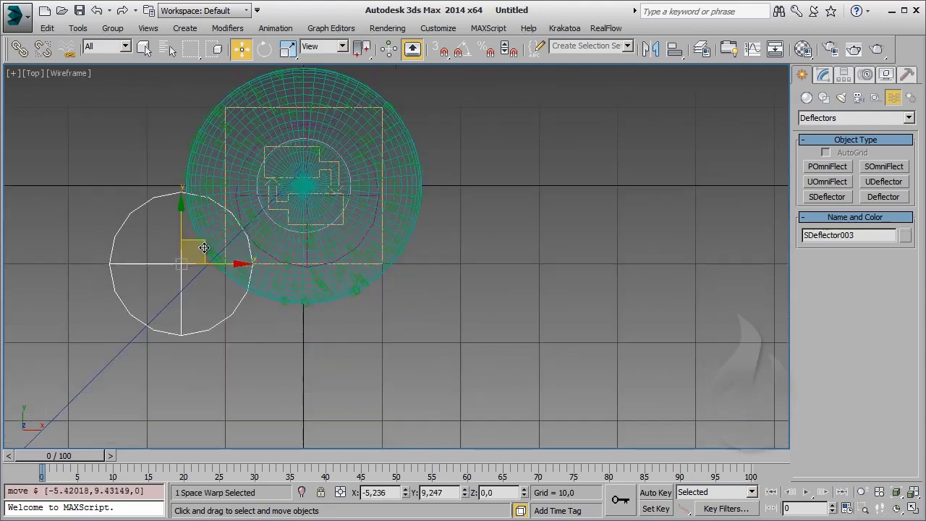
left_click(306, 246)
left_click(308, 248)
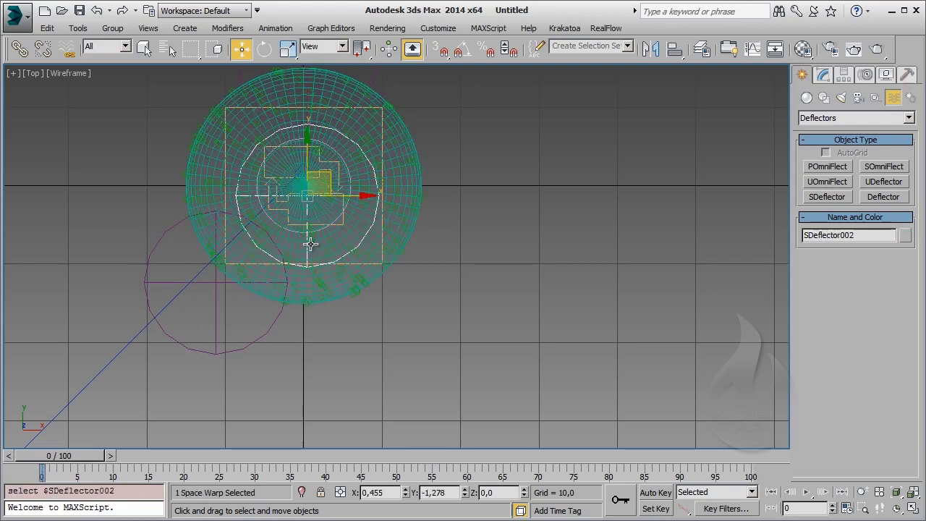
key("r")
mouse_move(321, 179)
left_mouse_down()
mouse_move(352, 138)
mouse_move(350, 187)
left_mouse_up()
key("w")
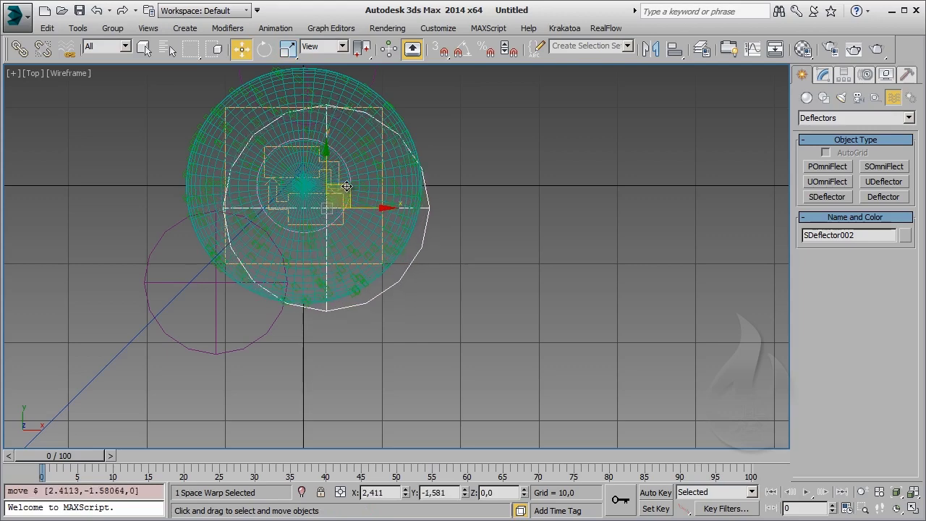
Move SDeflector001 left and down and scale it to about 169%
middle_click_drag(393, 145, 391, 275)
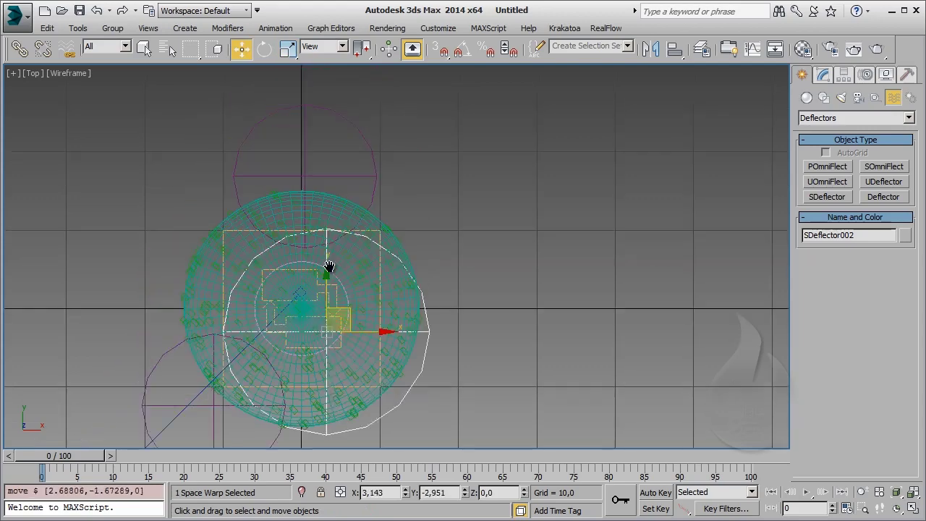
left_click(369, 210)
left_click_drag(329, 168, 235, 261)
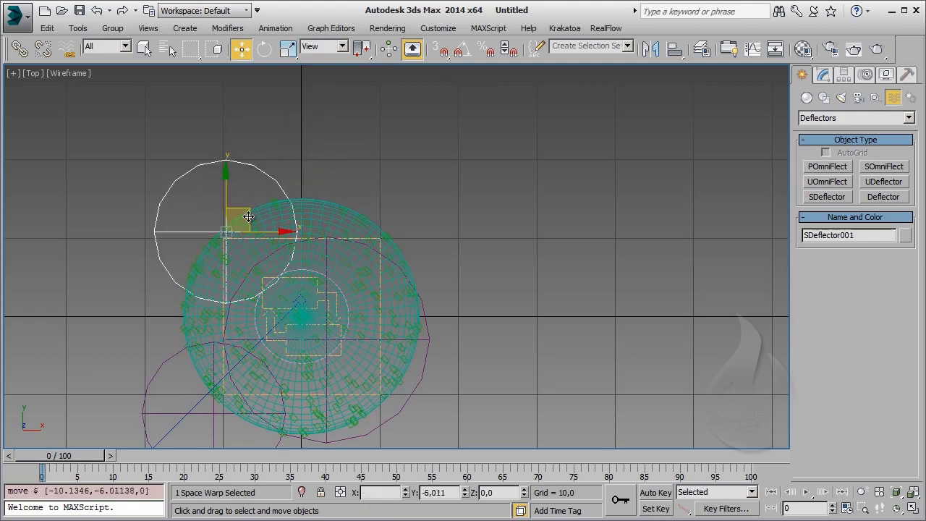
key("e")
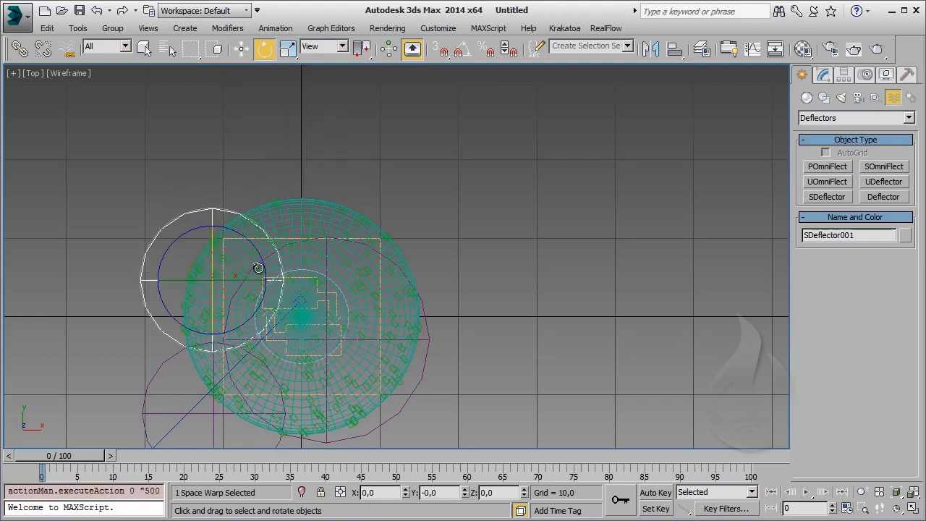
key("r")
mouse_move(223, 270)
left_mouse_down()
mouse_move(259, 220)
mouse_move(239, 246)
mouse_move(244, 230)
left_mouse_up()
key("w")
Clone the lower-left deflector as SDeflector004 and lower it slightly in Front view
left_click(232, 381)
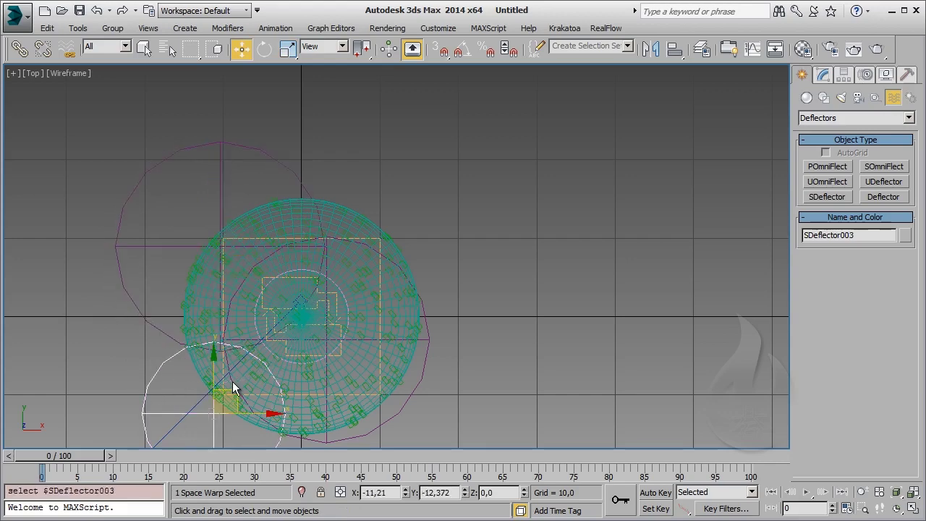
mouse_move(232, 381)
left_mouse_down()
mouse_move(357, 210)
mouse_move(388, 231)
left_mouse_up()
key("ctrl+v")
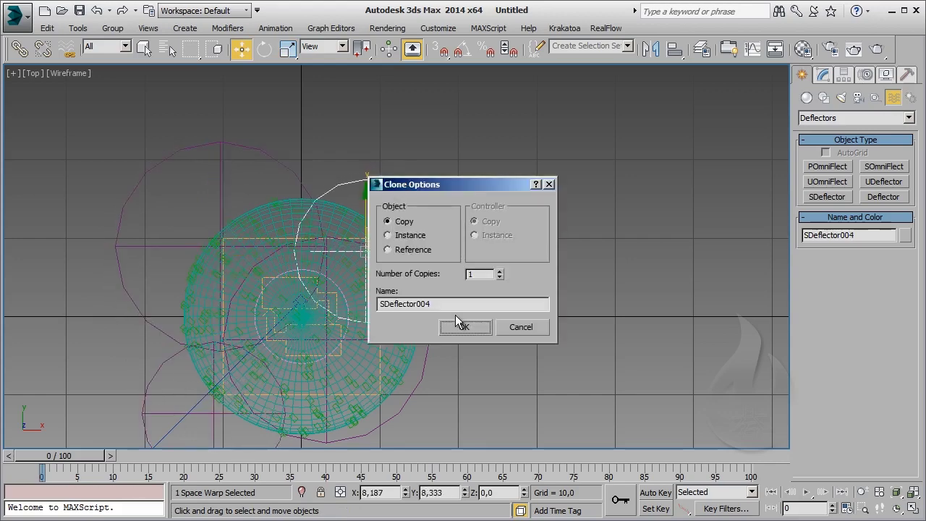
left_click(462, 325)
key("f")
left_click_drag(461, 224, 461, 250)
Raise SDeflector003 and move all four deflectors above the particle sphere
left_click(239, 254)
left_click_drag(312, 227, 312, 173)
left_click(268, 254, "ctrl")
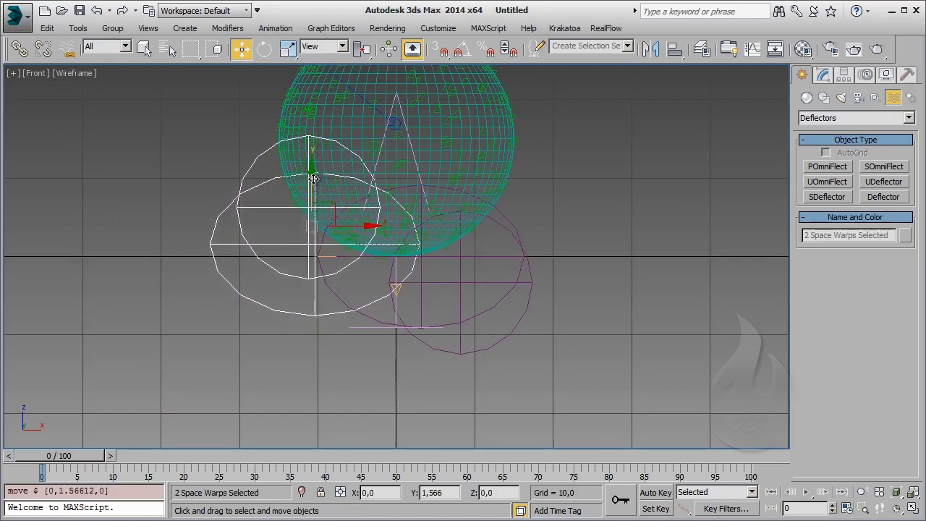
left_click_drag(217, 123, 497, 292)
middle_click_drag(373, 201, 360, 320)
left_click_drag(360, 319, 366, 50)
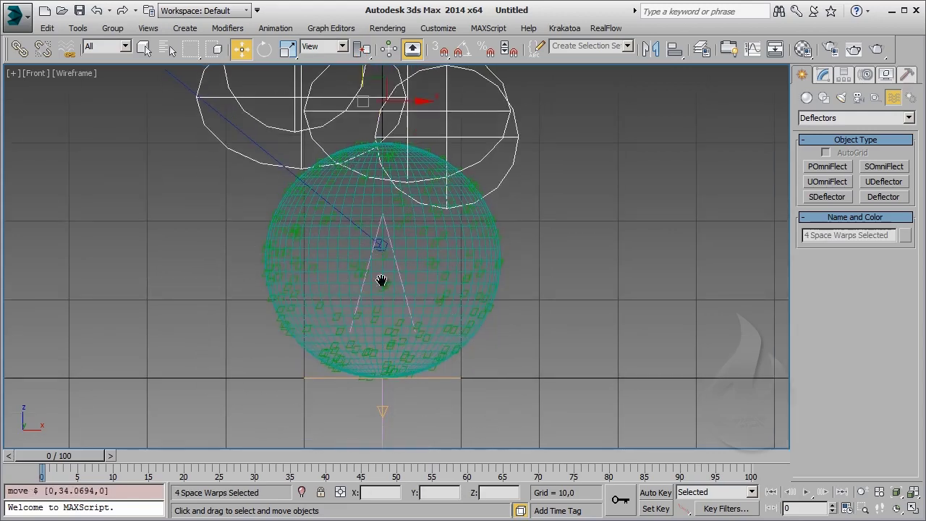
scroll(371, 199, "down", 3)
left_click_drag(370, 200, 371, 149)
middle_click_drag(370, 149, 370, 195)
left_click_drag(370, 195, 371, 217)
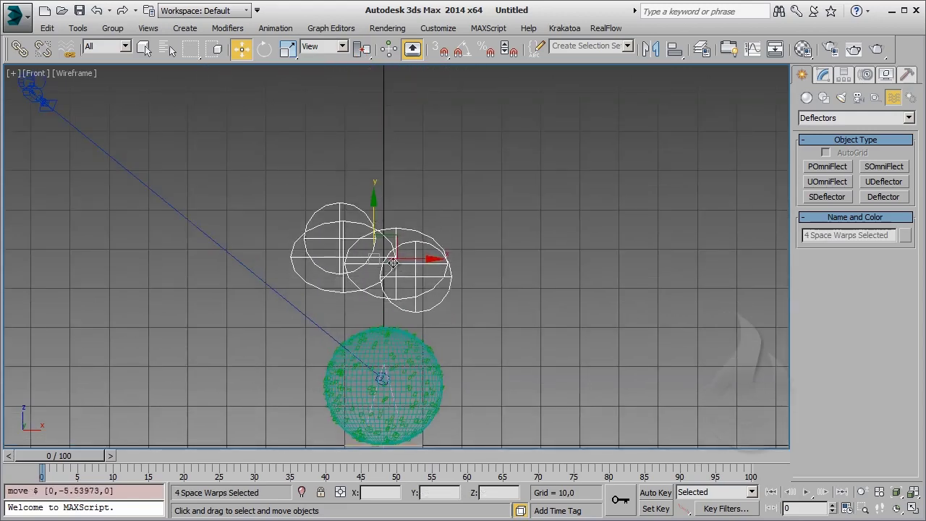
Auto-key the four deflectors moving below the sphere at frame 100, then return to frame 0
key("n")
middle_click_drag(425, 378, 361, 236)
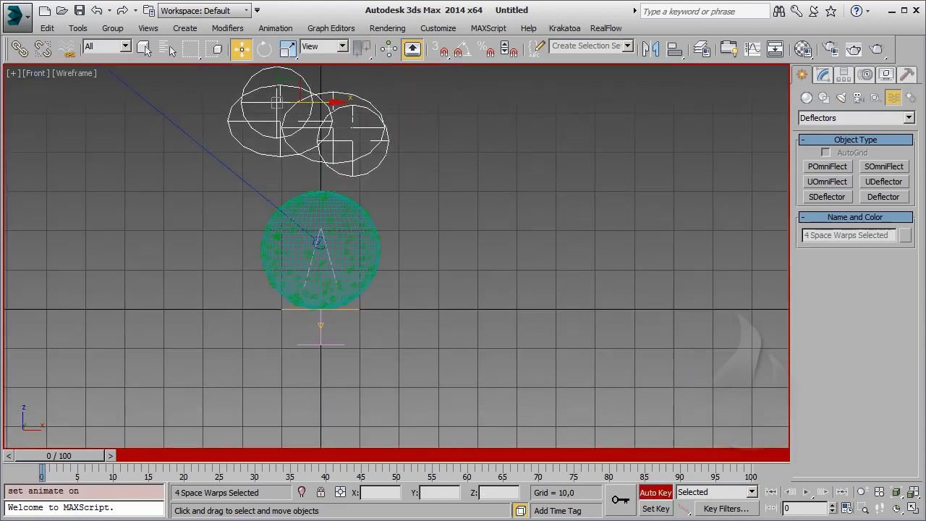
left_click_drag(59, 455, 729, 456)
left_click_drag(275, 102, 286, 319)
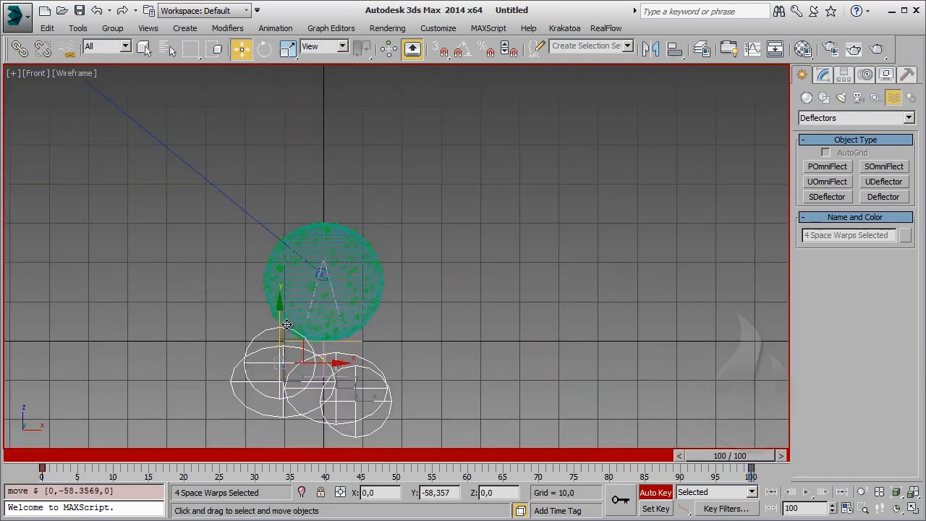
left_click_drag(286, 319, 286, 341)
key("n")
key("Home")
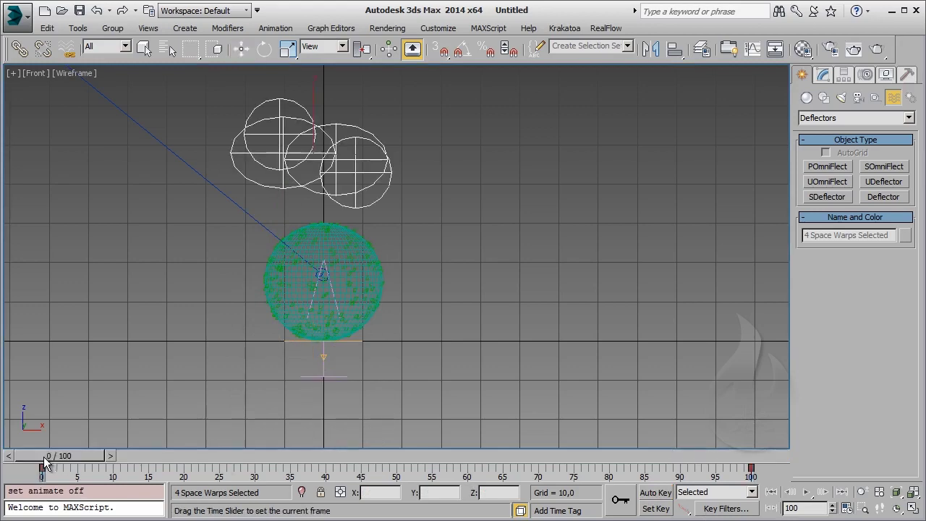
Assign the four SDeflectors to Collision Spawn 001 via By List, then close Particle View
key("6")
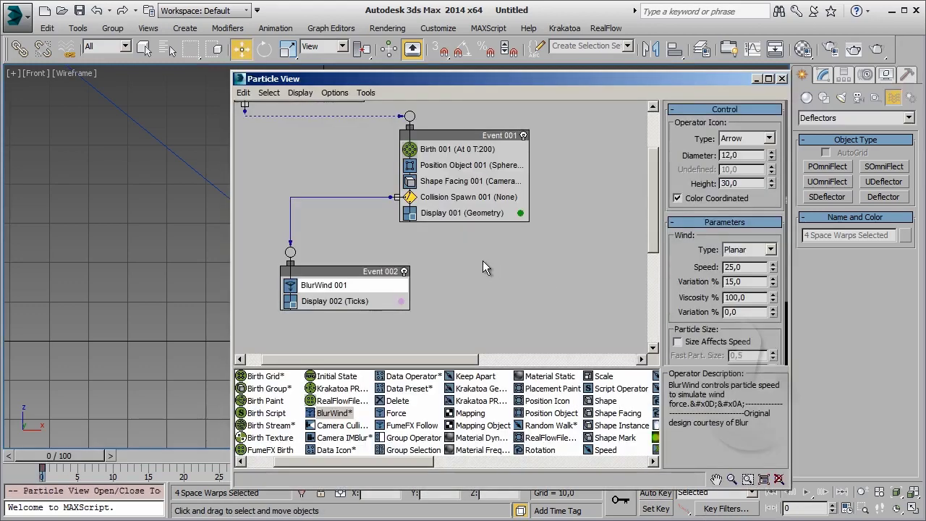
left_click(490, 196)
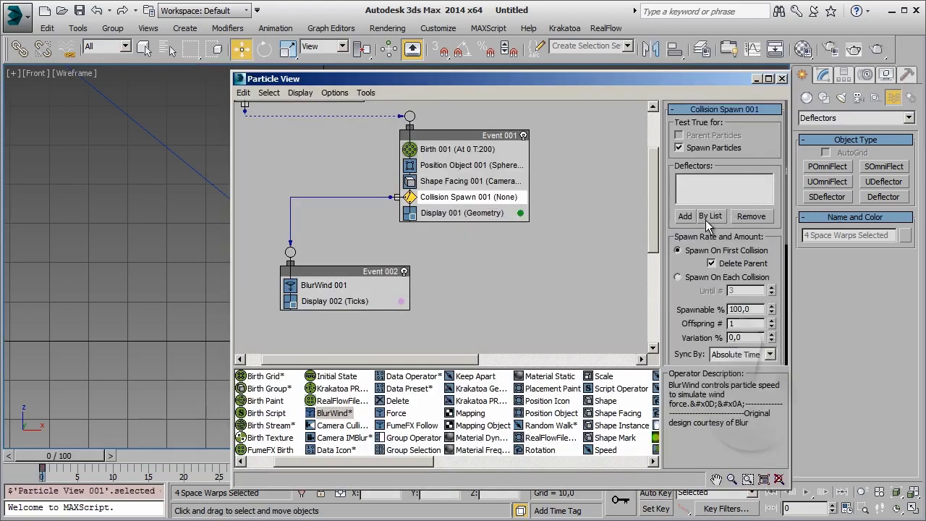
left_click(707, 219)
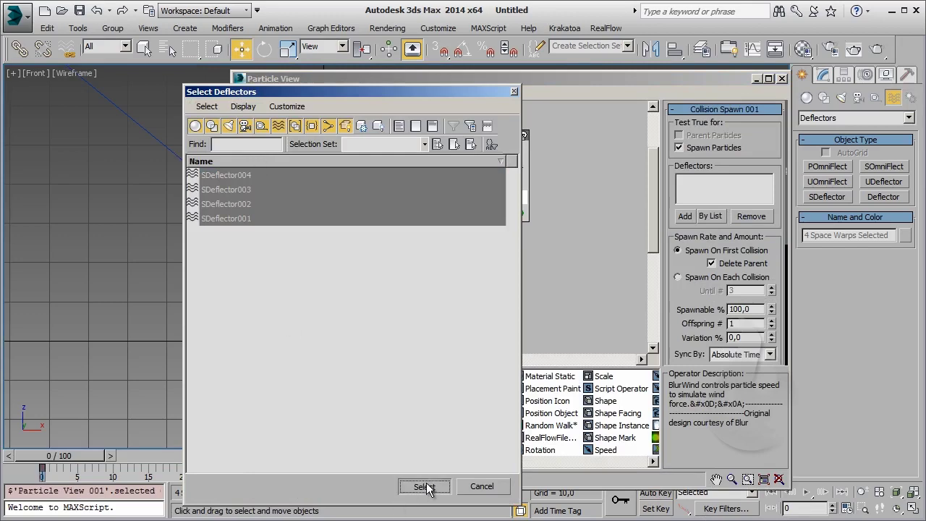
left_click(424, 487)
mouse_move(675, 304)
left_mouse_down()
mouse_move(680, 101)
mouse_move(689, 394)
left_mouse_up()
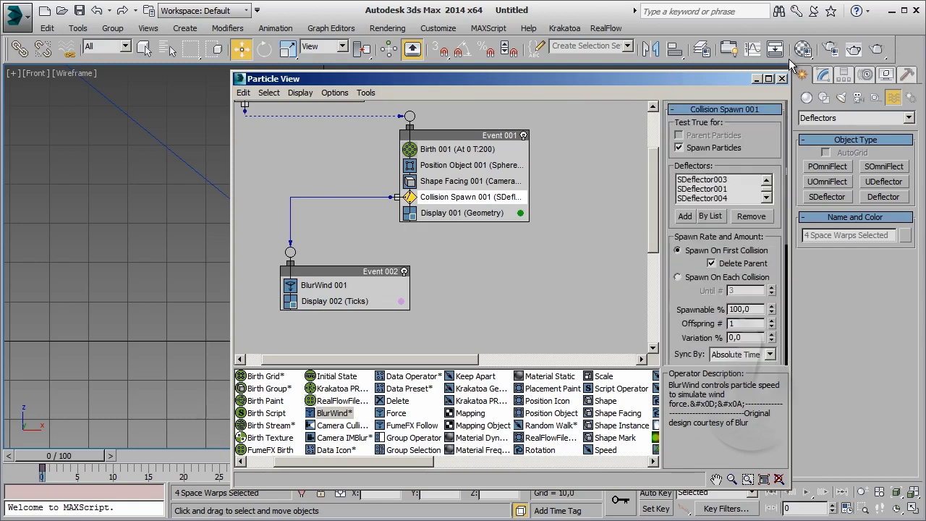
left_click(757, 78)
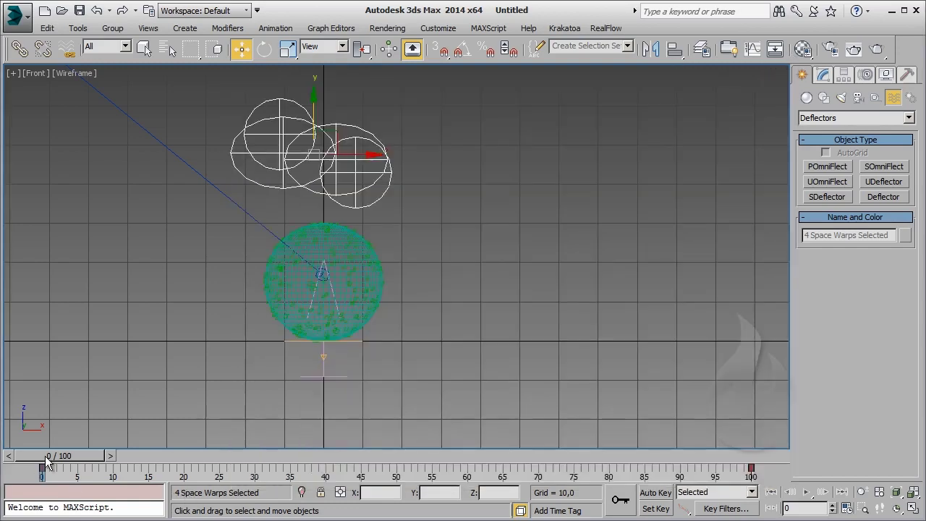
Scrub the time slider to preview the particles scattering off the deflectors
mouse_move(45, 456)
left_mouse_down()
mouse_move(226, 467)
mouse_move(739, 454)
left_mouse_up()
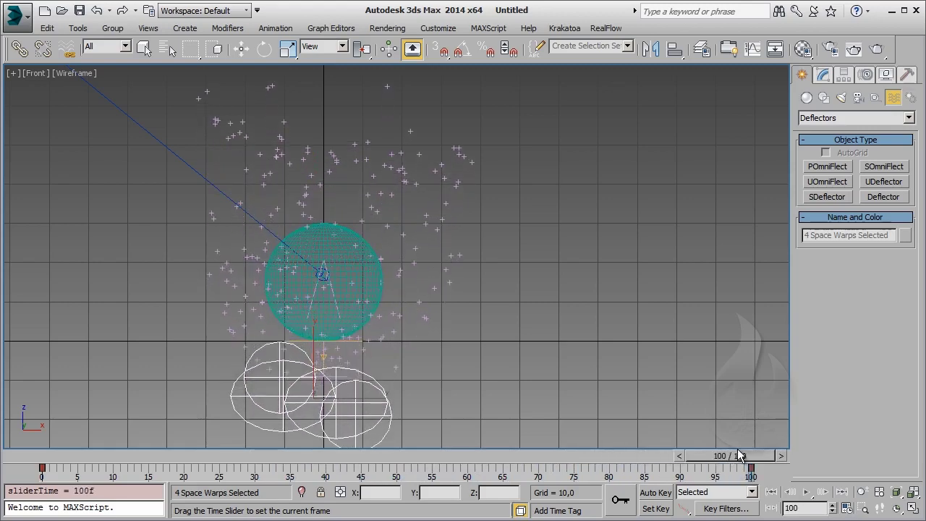
mouse_move(644, 451)
left_mouse_down()
mouse_move(76, 449)
mouse_move(733, 456)
left_mouse_up()
key("w")
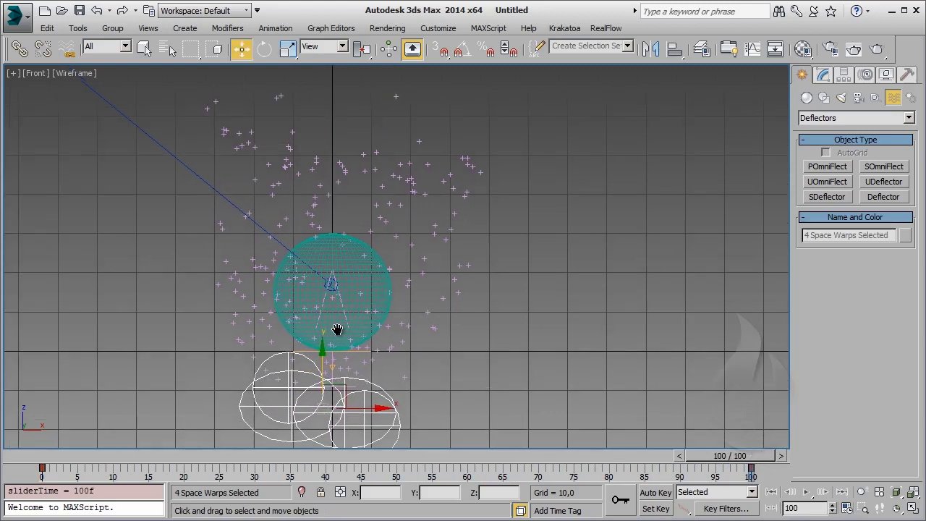
scroll(337, 327, "up", 5)
Select BlurWind 001 and raise its wind speed in the Modify panel
left_click(366, 316)
left_click(366, 316)
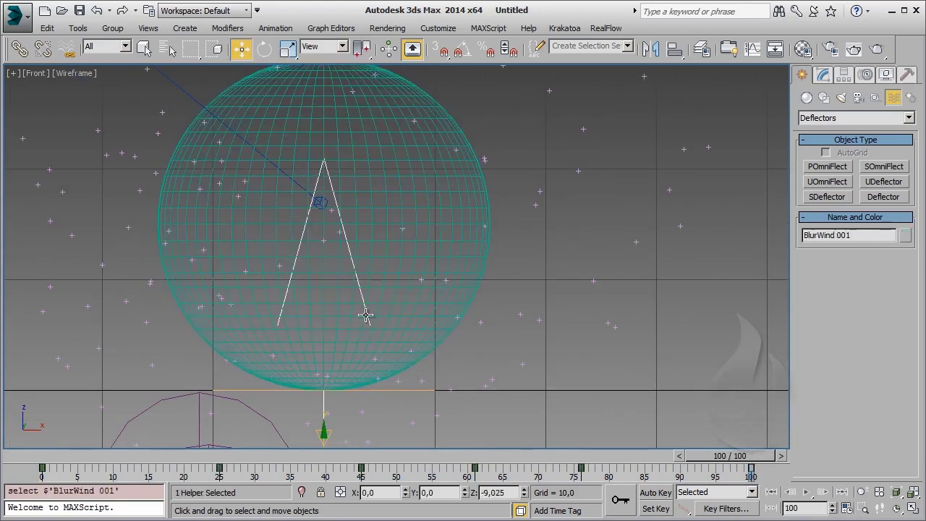
middle_click_drag(359, 352, 351, 341)
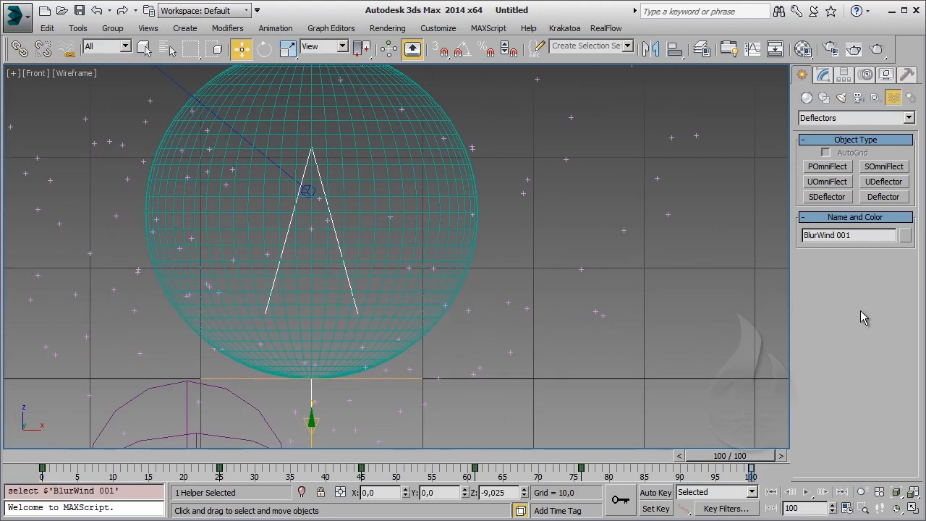
left_click(831, 76)
middle_click_drag(624, 274, 601, 293)
scroll(601, 293, "down", 2)
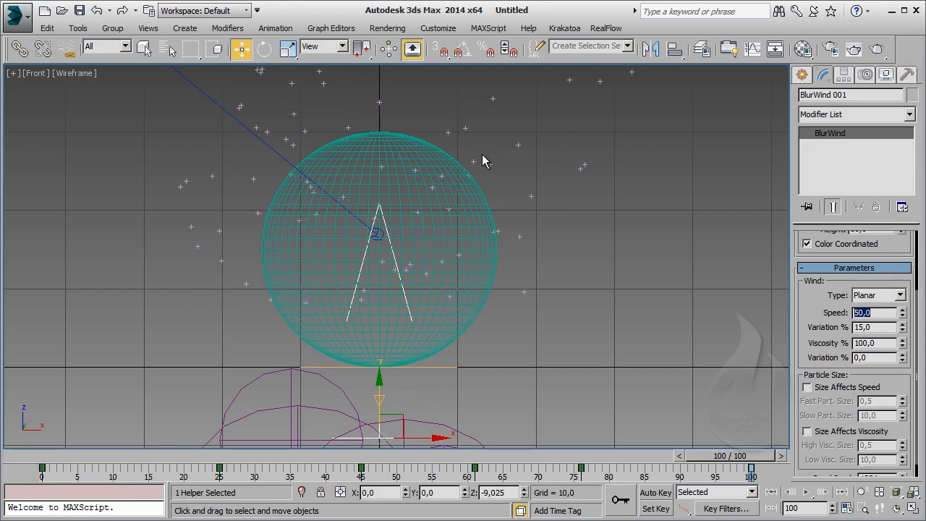
middle_click_drag(466, 211, 463, 256)
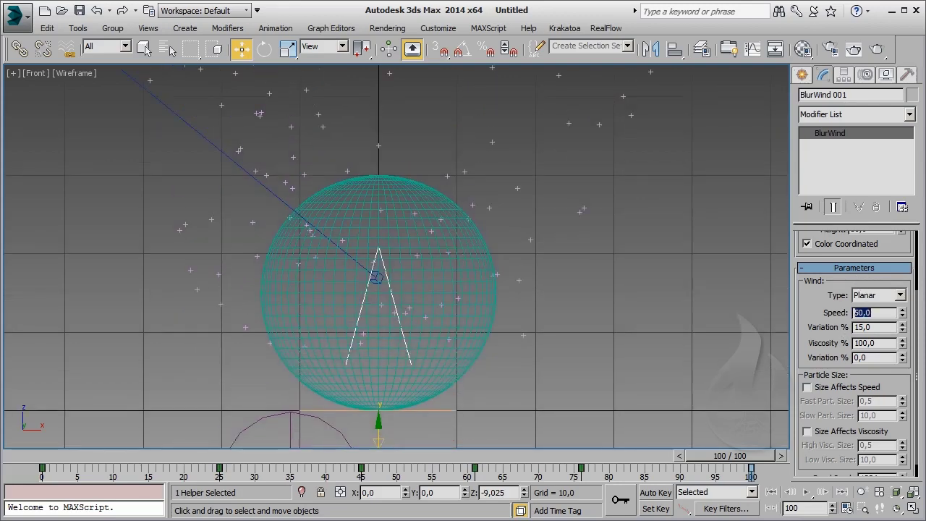
type("45")
left_click(589, 301)
middle_click_drag(435, 360, 409, 371)
Scrub to frame 45 to check the wind's effect on the particles
left_click_drag(22, 458, 700, 449)
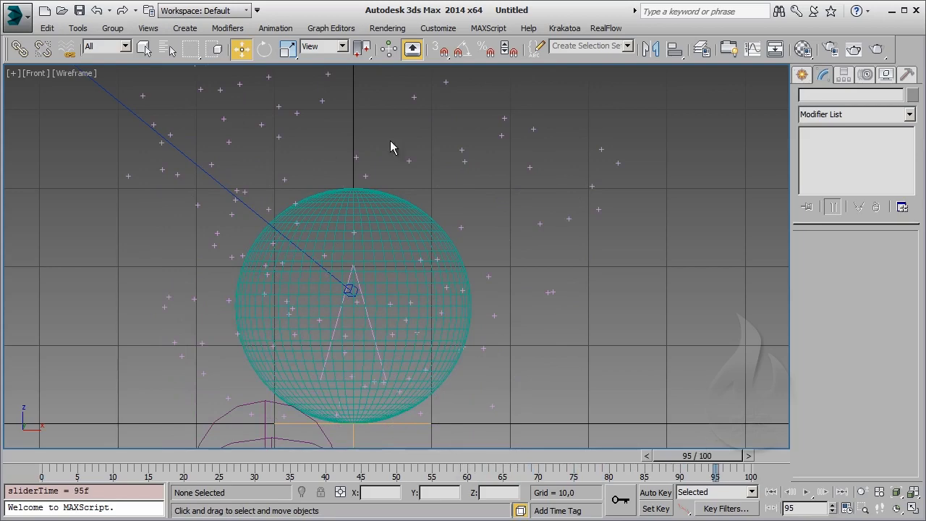
middle_click_drag(587, 259, 515, 263)
scroll(513, 264, "down", 2)
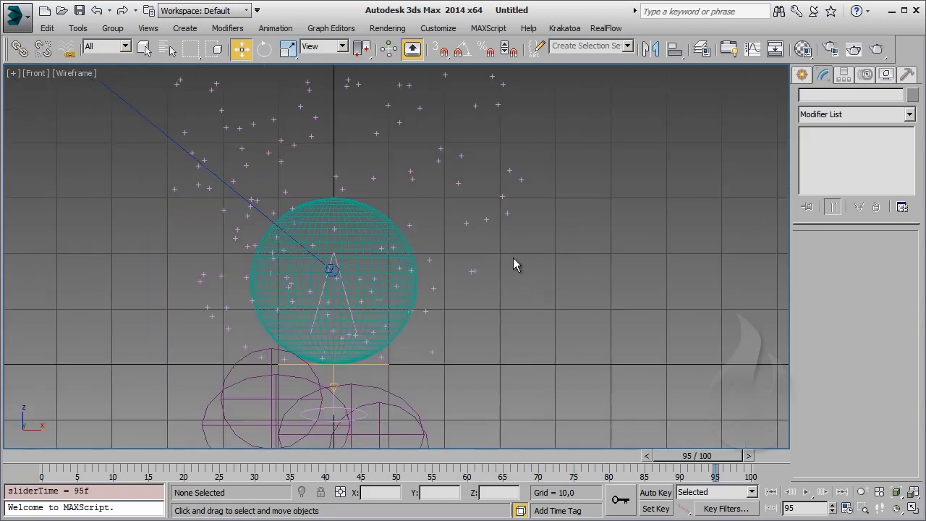
left_click(802, 74)
Create a Drag force, Drag001, right of the sphere with Time Off 1000
left_click(880, 118)
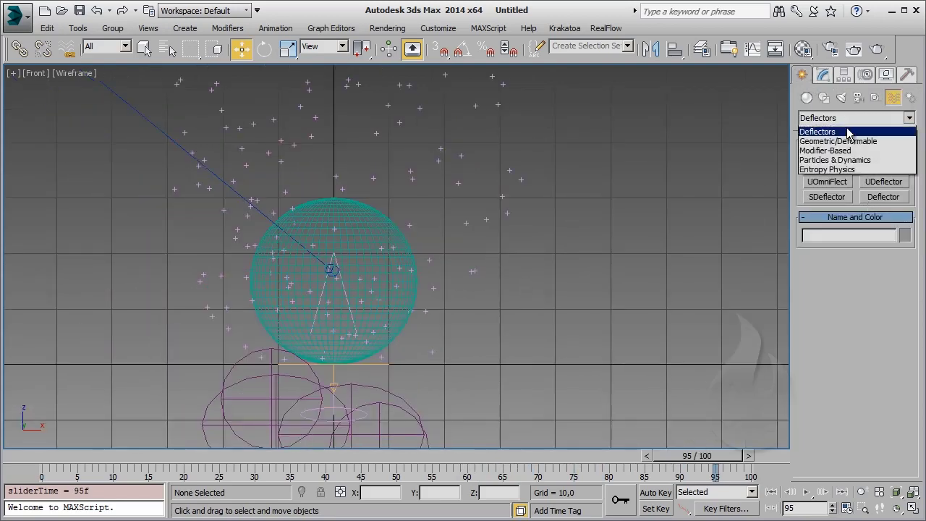
left_click(858, 165)
left_click(884, 183)
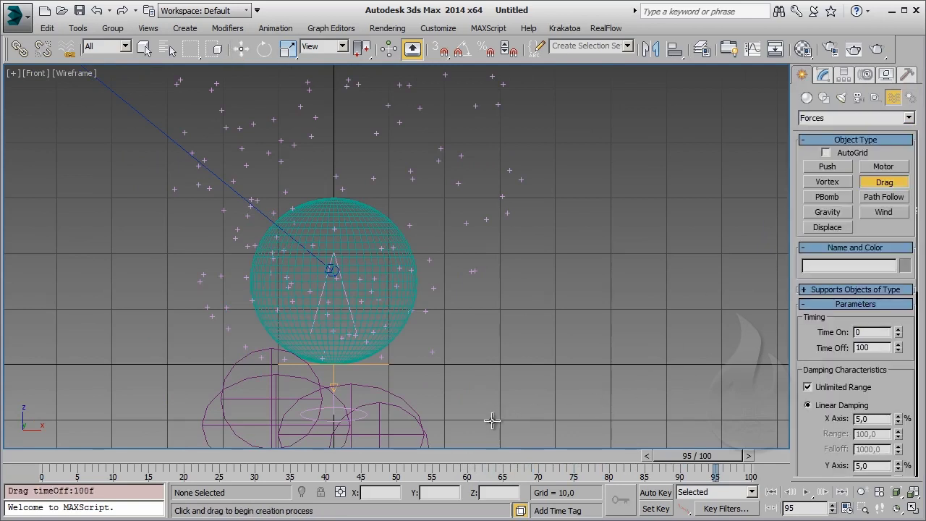
left_click_drag(491, 420, 507, 423)
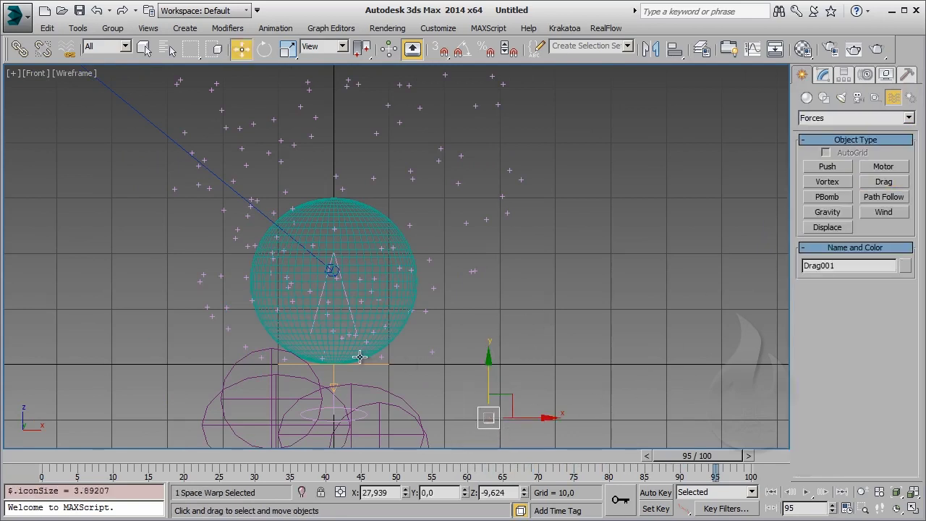
left_click(824, 75)
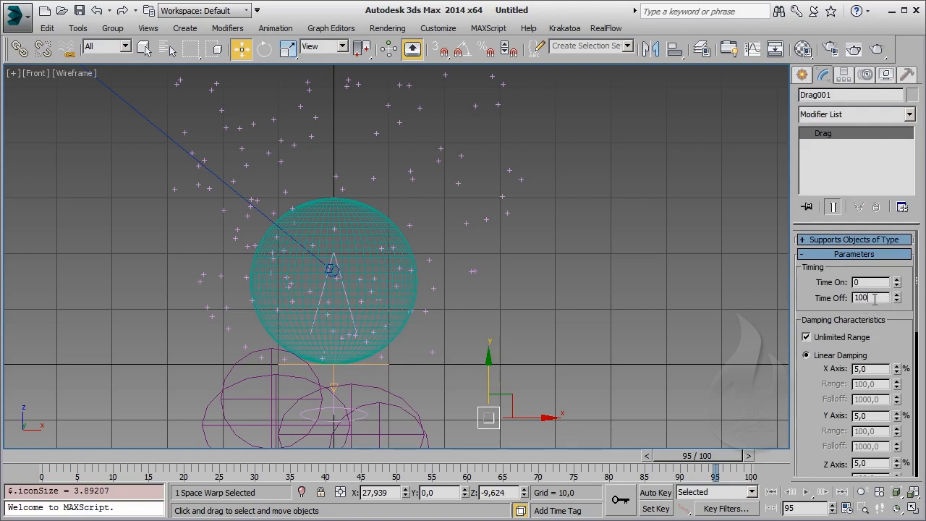
type("0")
key("Return")
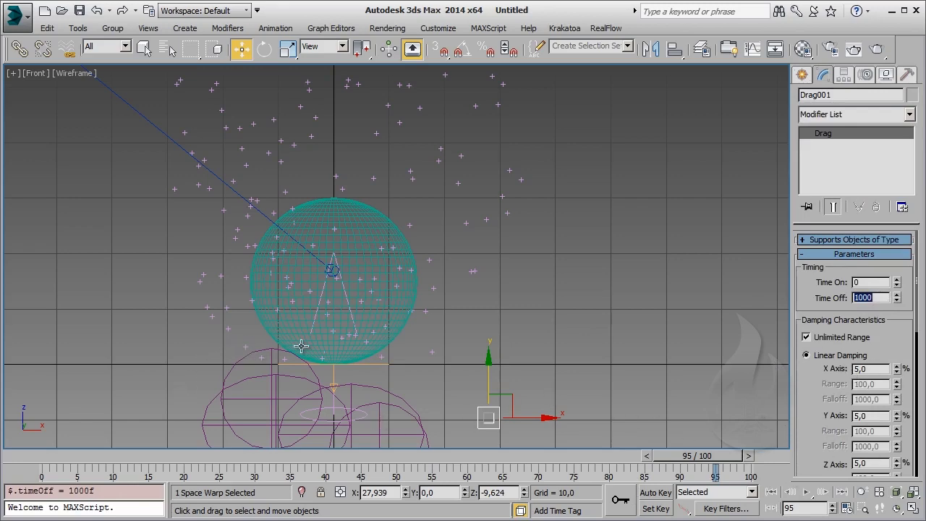
Add a Force operator to Event 002 that uses Drag001
key("6")
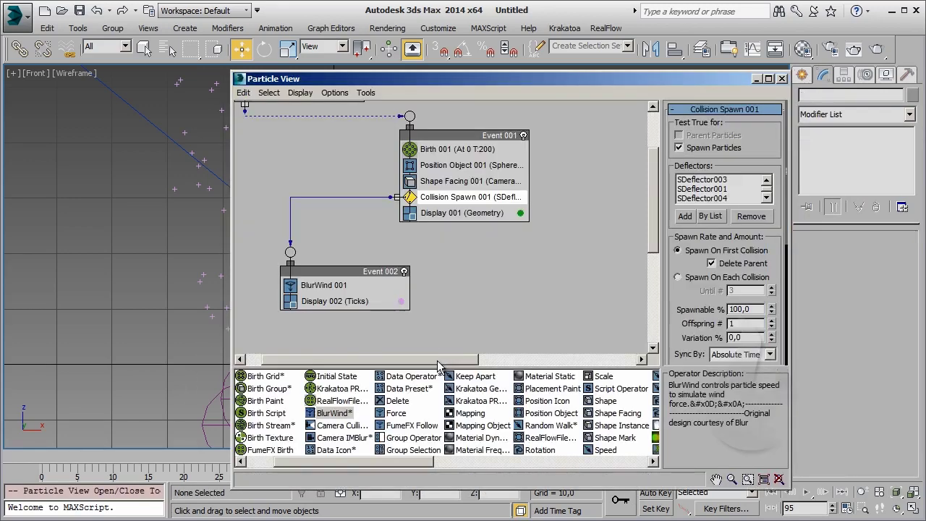
left_click_drag(330, 463, 222, 472)
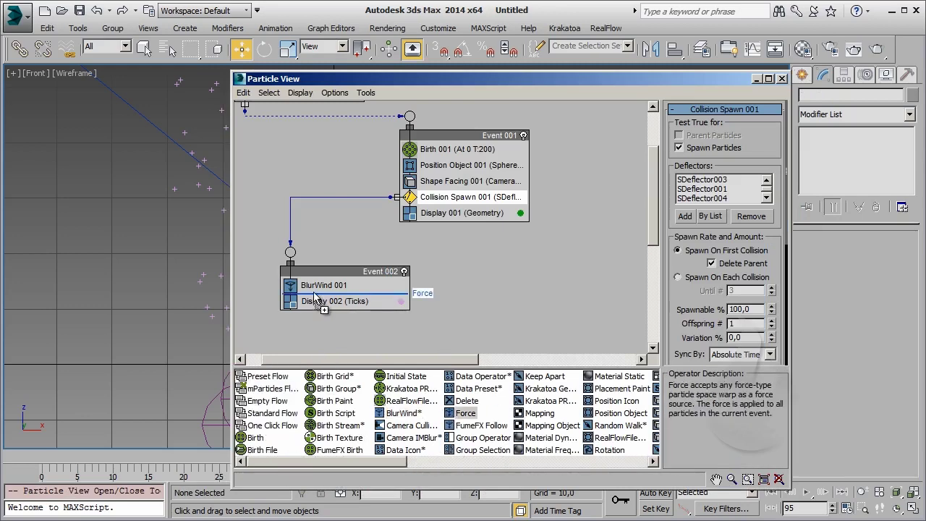
left_click_drag(450, 418, 358, 297)
left_click(710, 194)
double_click(286, 174)
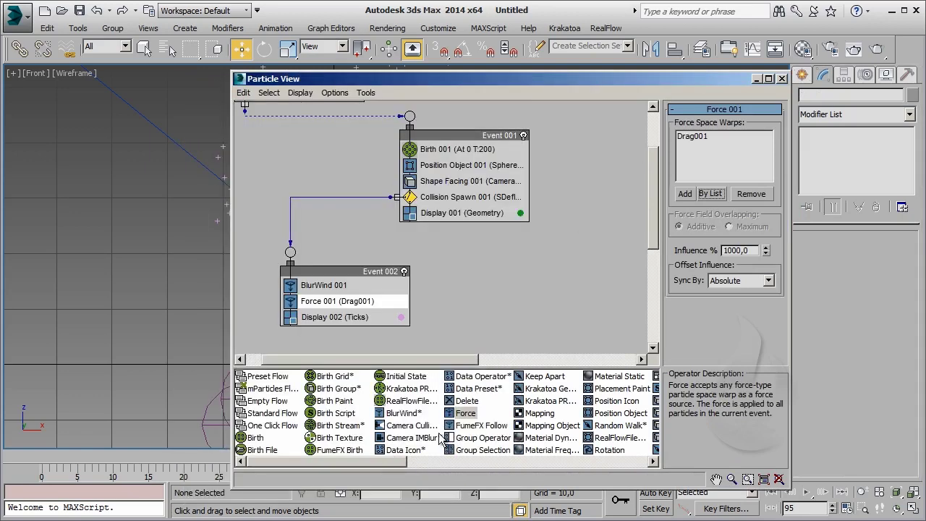
Add a Delete operator by particle age with Life Span 25 and Variation 5
left_click_drag(463, 401, 327, 318)
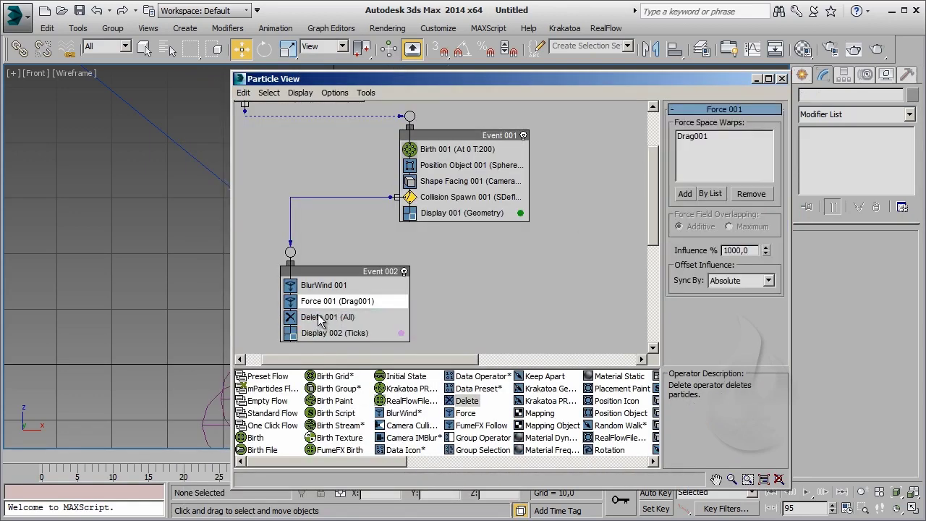
left_click(327, 317)
left_click(714, 168)
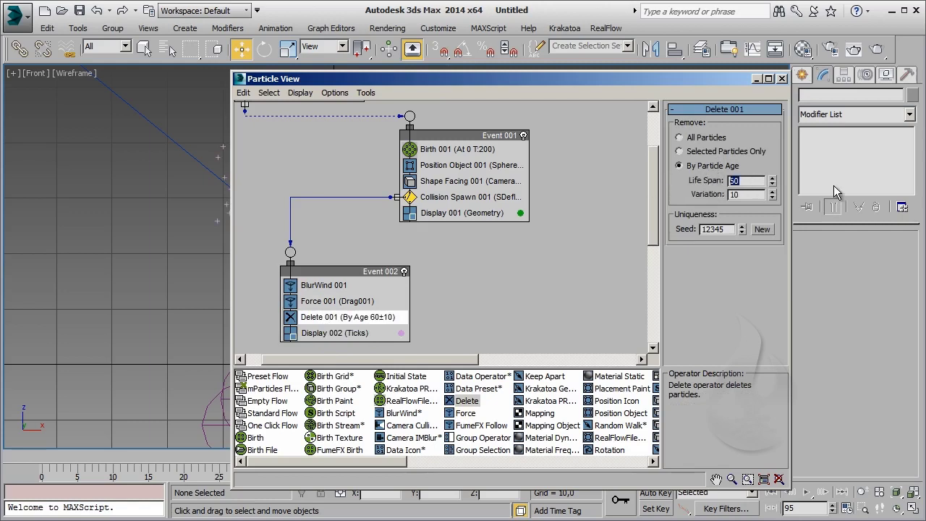
type("25")
key("Return")
key("Tab")
type("5")
key("Return")
Close Particle View and preview the dispersing particles in an orbited Perspective view
left_click(759, 80)
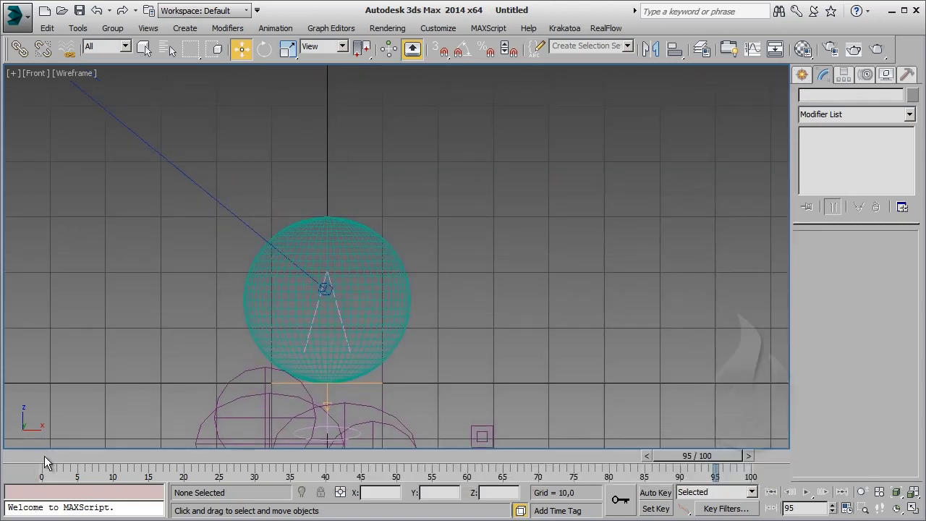
left_click_drag(44, 456, 615, 469)
key("w")
key("p")
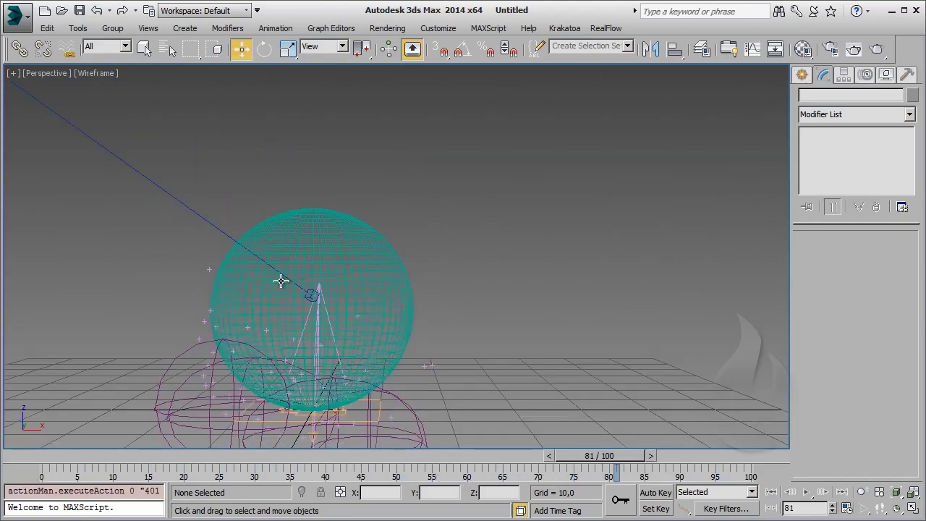
mouse_move(279, 275)
middle_mouse_down("alt")
mouse_move(433, 301)
mouse_move(347, 275)
mouse_move(304, 289)
mouse_move(269, 256)
mouse_move(372, 329)
middle_mouse_up("alt")
left_click(355, 275)
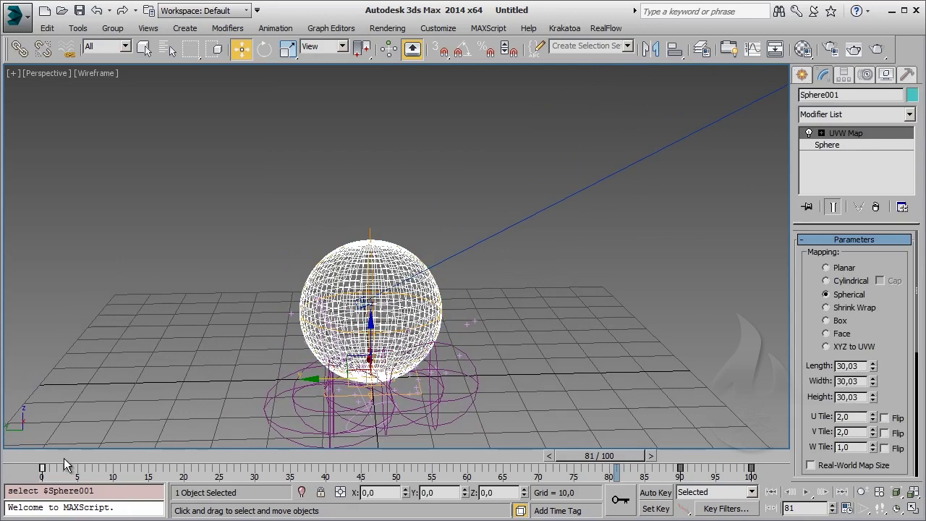
mouse_move(65, 466)
left_mouse_down()
mouse_move(366, 466)
mouse_move(46, 468)
left_mouse_up()
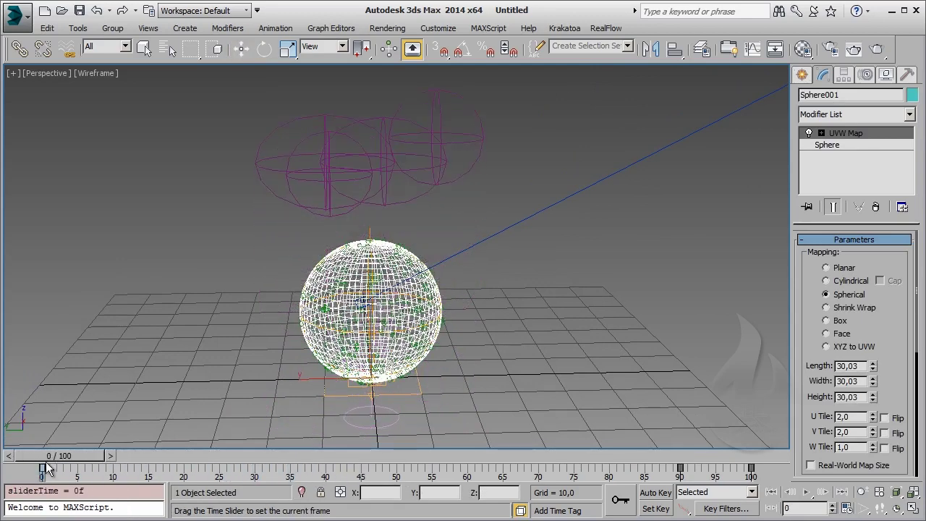
Return to the Front view, lower the sphere in frame, and list the Forces space warps
key("w")
key("f")
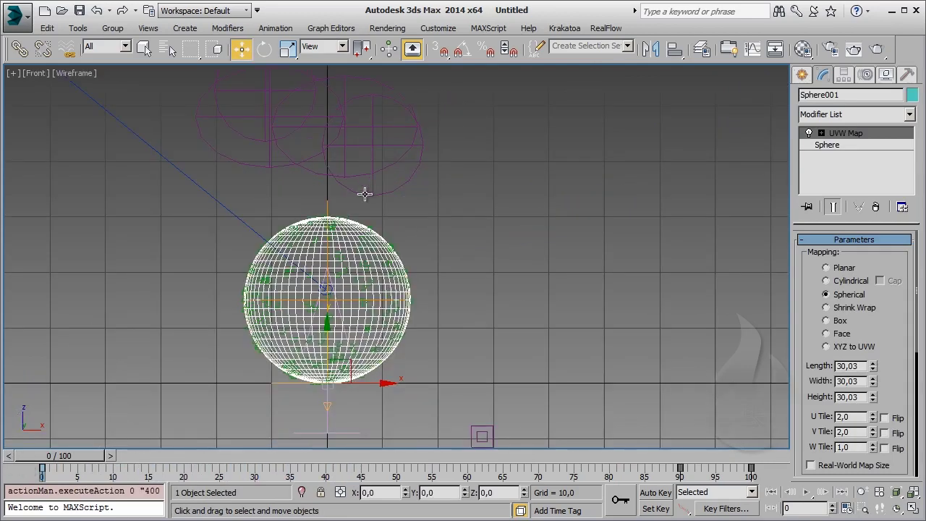
scroll(364, 194, "up", 2)
middle_click_drag(347, 221, 354, 337)
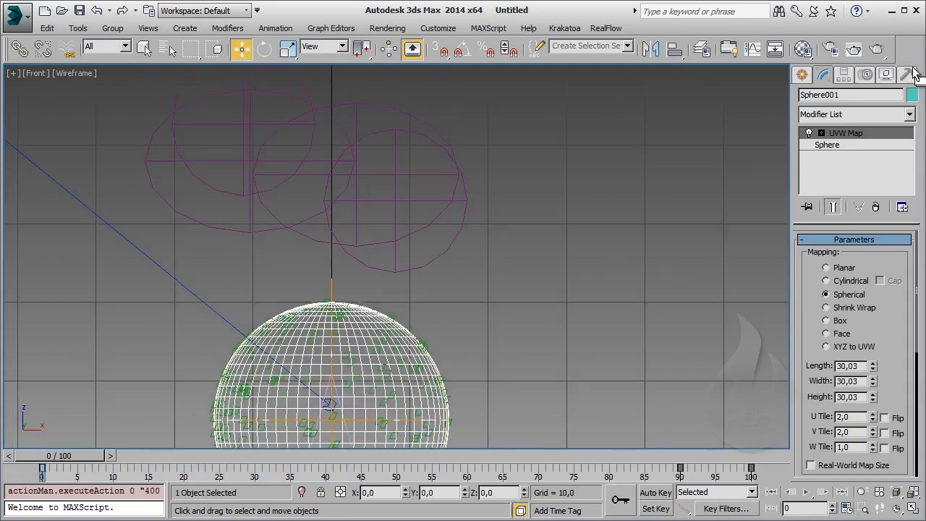
left_click(800, 74)
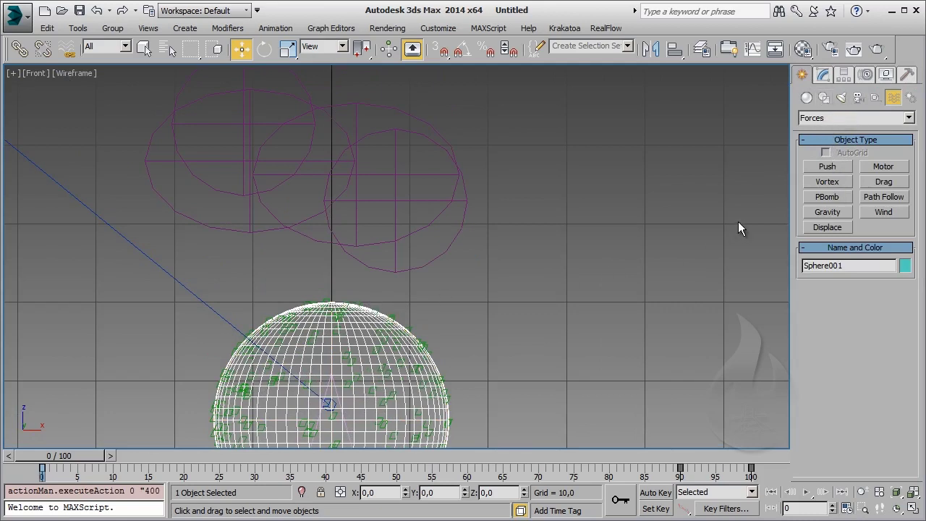
Draw a straight line, Line001, diagonally across the deflector circles in the Front view
left_click(824, 97)
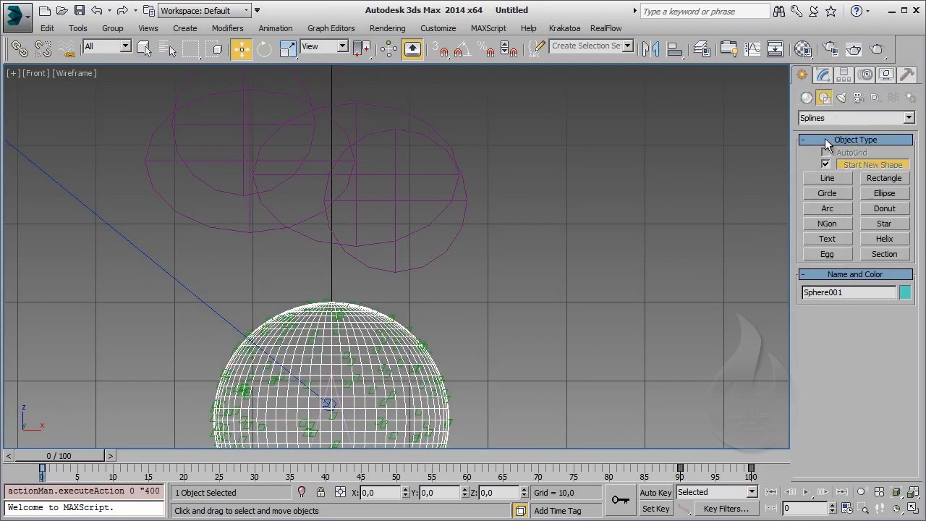
left_click(828, 178)
middle_click_drag(304, 302, 500, 306)
scroll(627, 268, "up", 3)
middle_click_drag(627, 269, 616, 296)
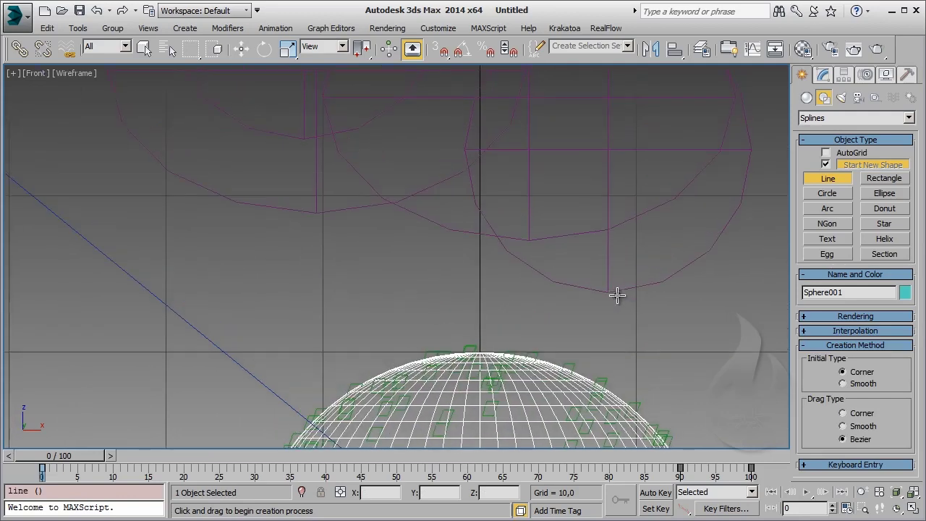
scroll(551, 287, "down", 2)
scroll(553, 289, "up", 1)
scroll(593, 293, "up", 1)
scroll(608, 308, "down", 2)
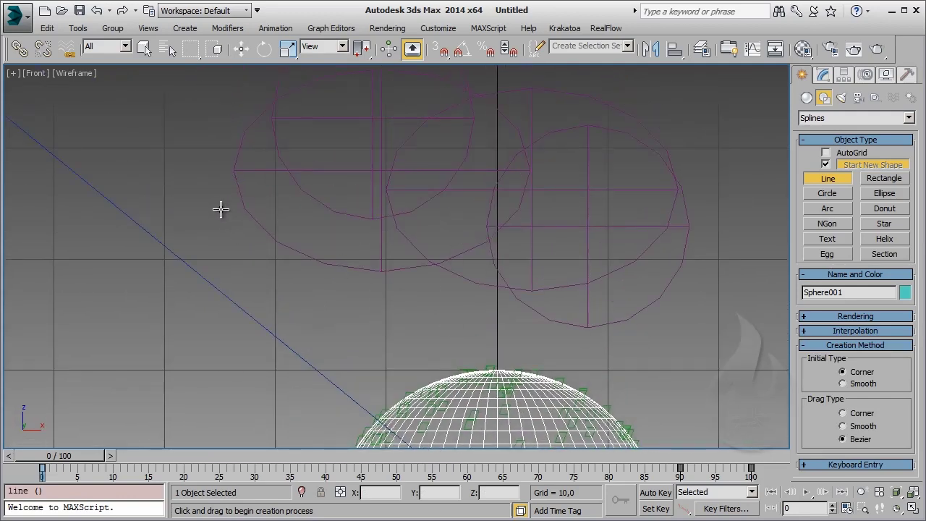
left_click(203, 190)
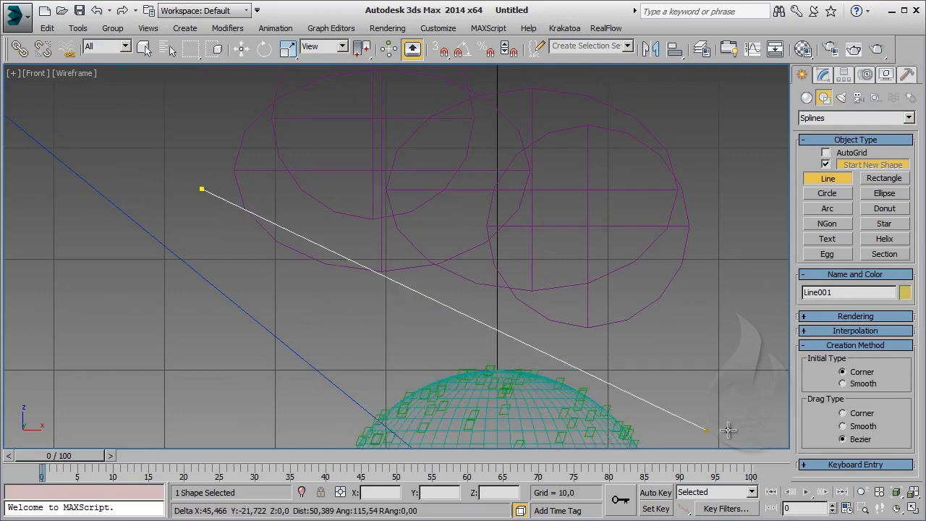
left_click(773, 404)
right_click(757, 396)
Link Line001 as a child of SDeflector004
scroll(474, 254, "down", 3)
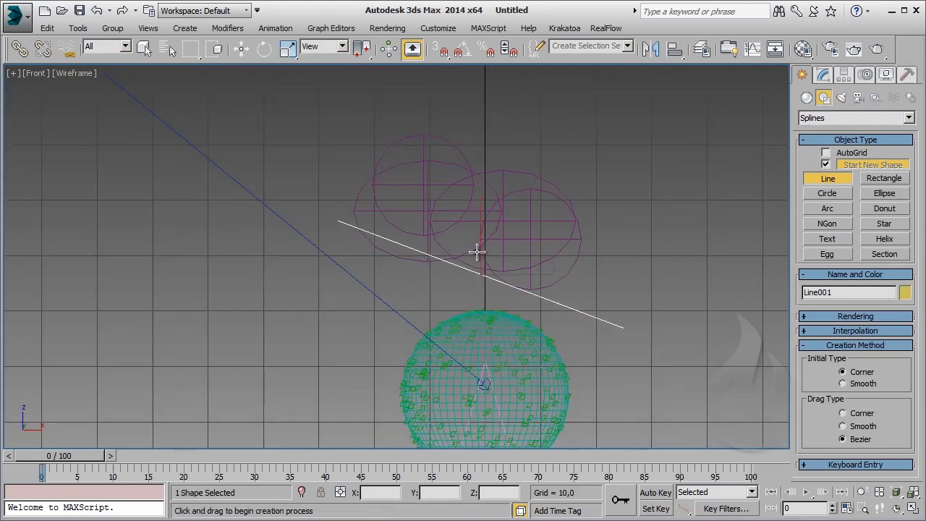
scroll(519, 279, "up", 3)
key("w")
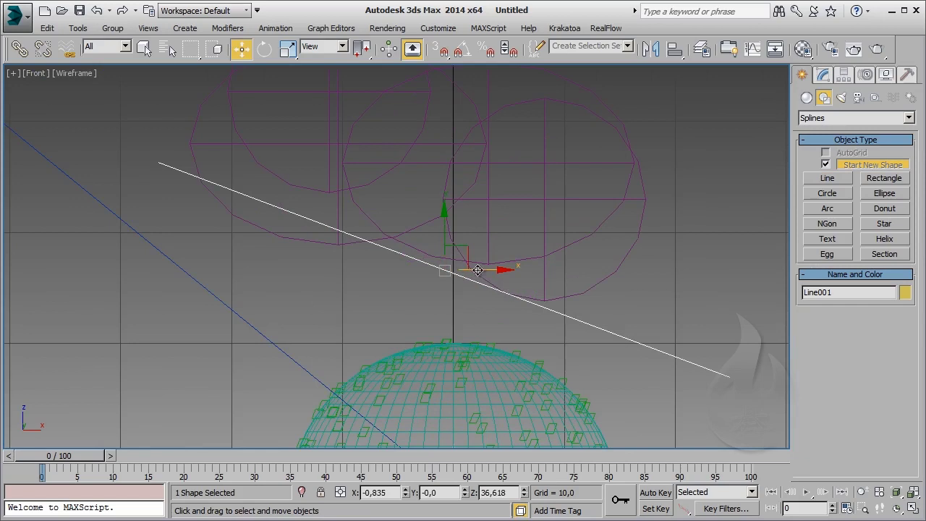
scroll(475, 269, "down", 3)
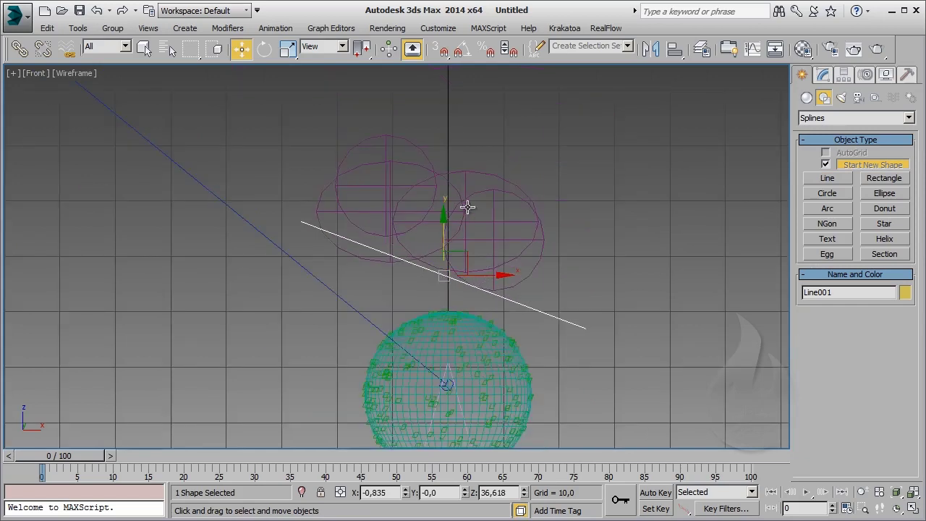
left_click(19, 49)
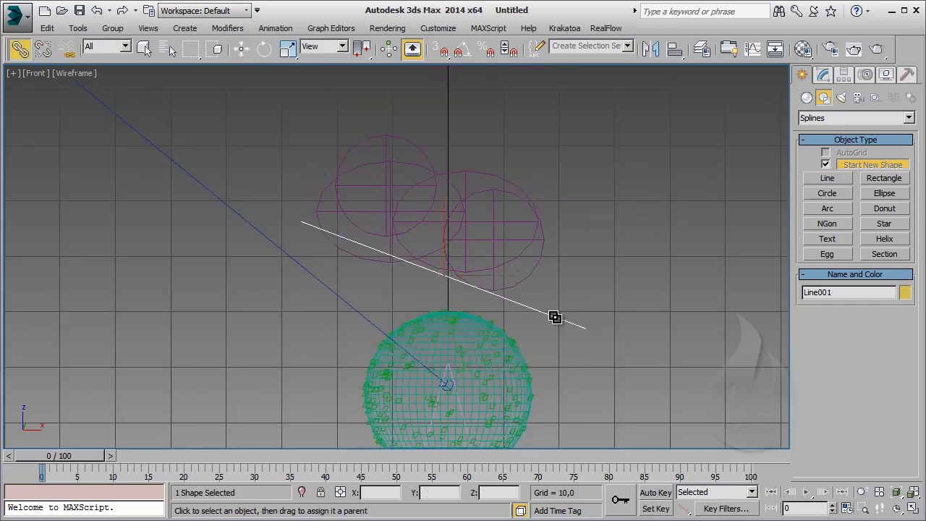
left_click_drag(557, 316, 539, 257)
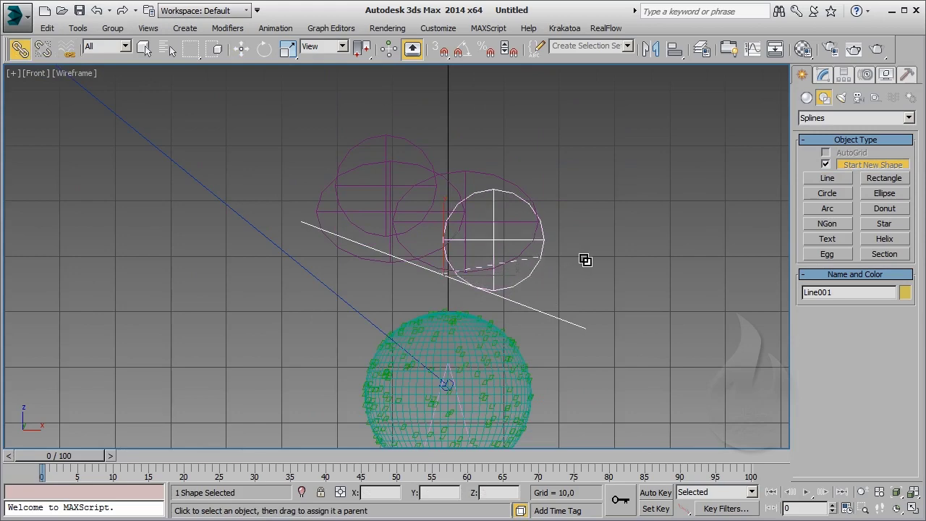
scroll(537, 249, "down", 3)
scroll(543, 279, "up", 3)
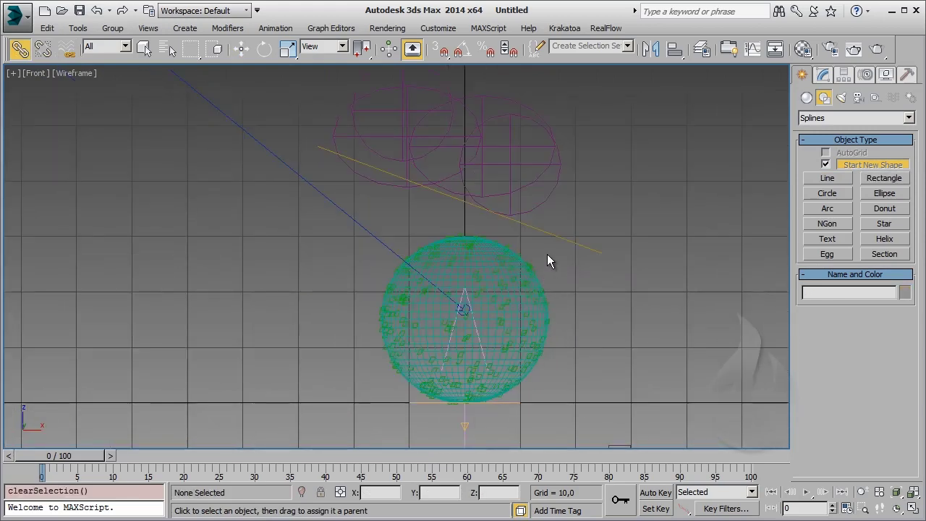
Open the Material Editor and scrub to frame 29 to preview the particles
key("m")
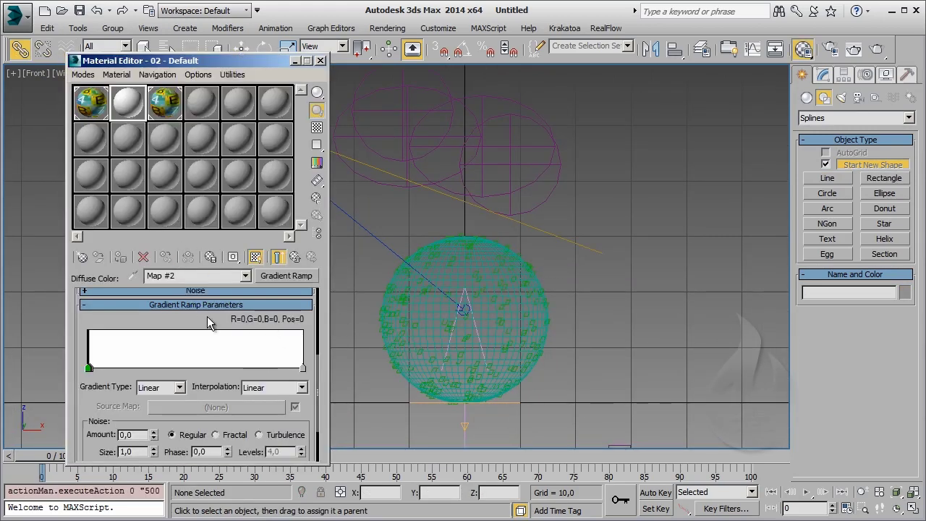
scroll(239, 340, "up", 3)
scroll(290, 362, "up", 2)
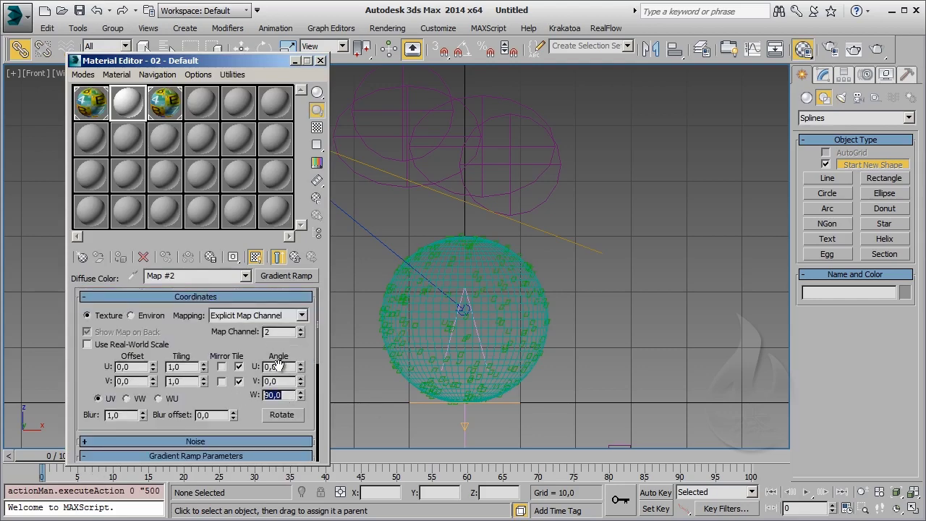
left_click_drag(41, 467, 269, 469)
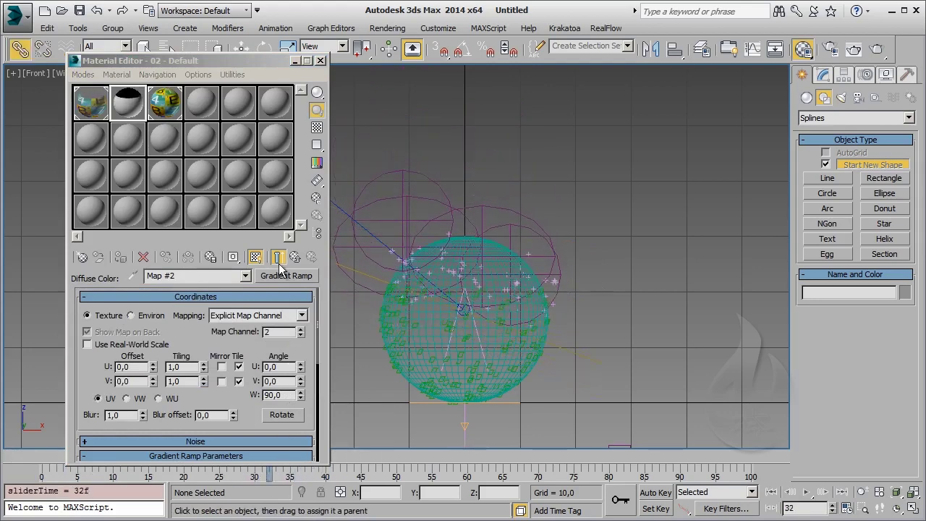
Assign the gradient ramp material to Sphere001 and toggle its viewport display
left_click(445, 329)
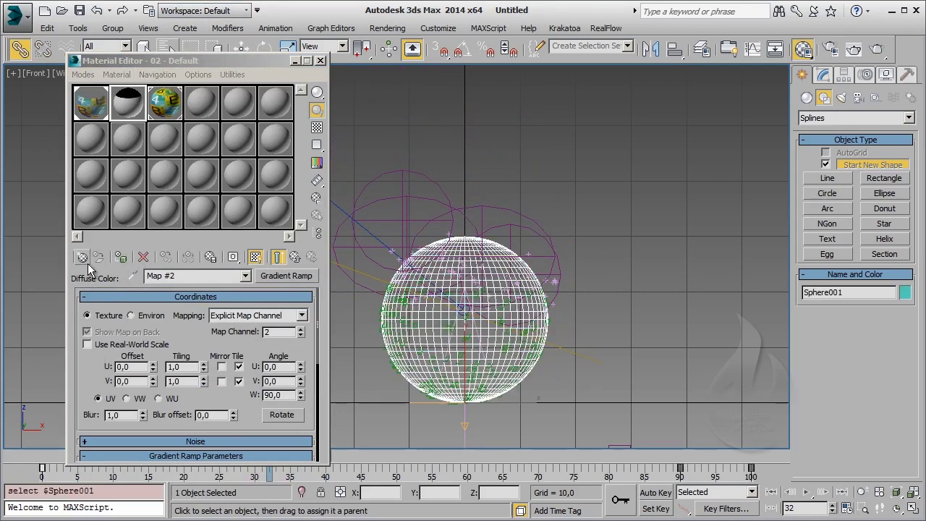
left_click(120, 257)
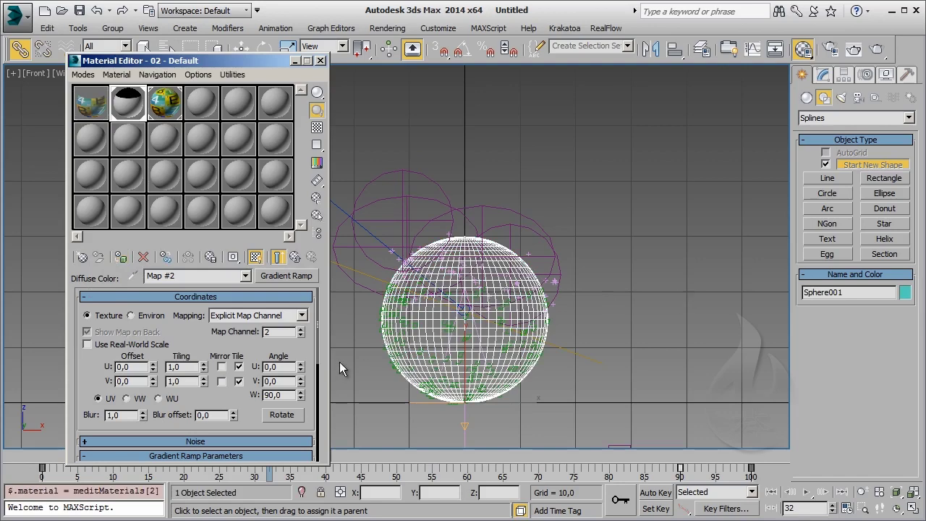
middle_click_drag(382, 300, 397, 305)
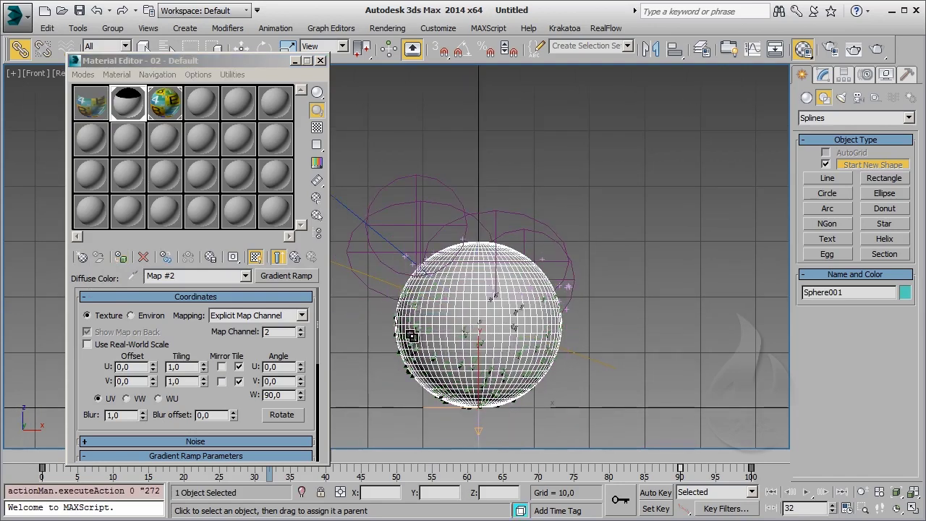
left_click(255, 257)
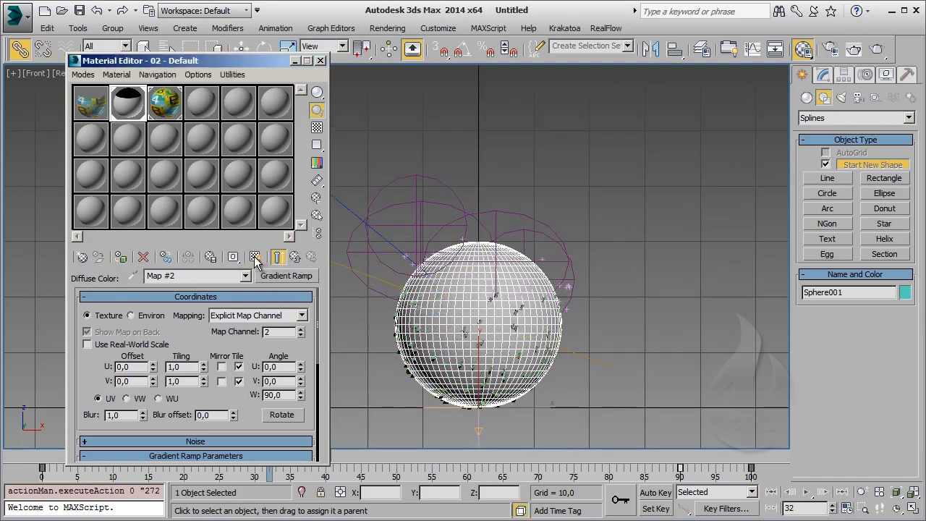
left_click(255, 258)
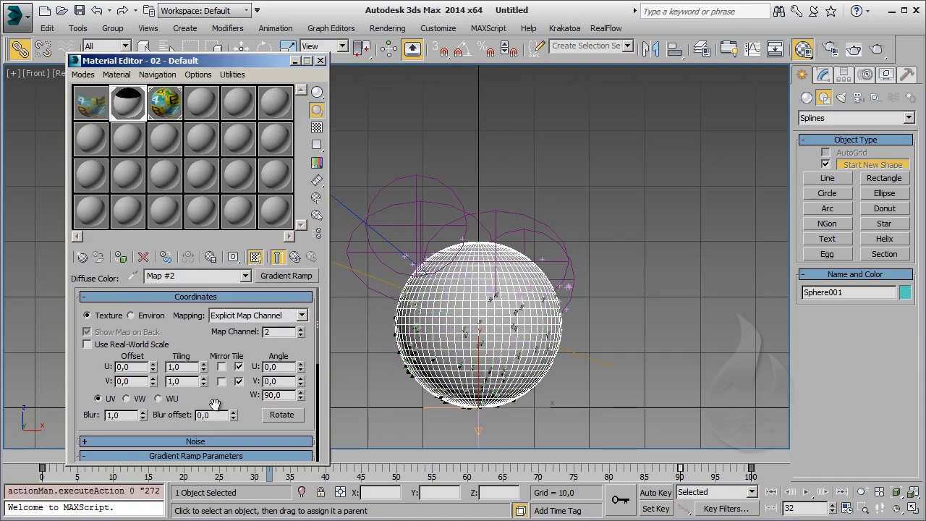
Reselect the sphere, set map channel 1, and check the black band across frames 11–34
scroll(471, 265, "up", 4)
right_click(471, 265)
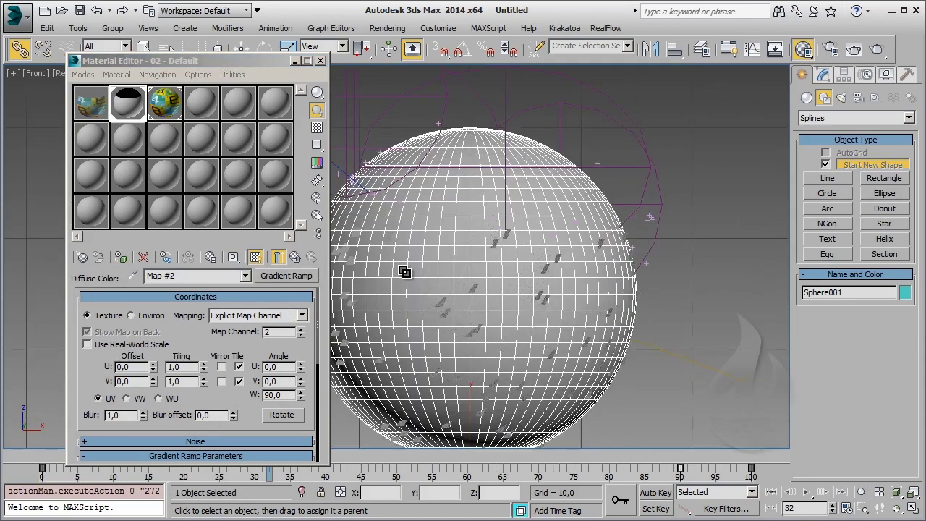
right_click(691, 270)
left_click(670, 291)
left_click(676, 298)
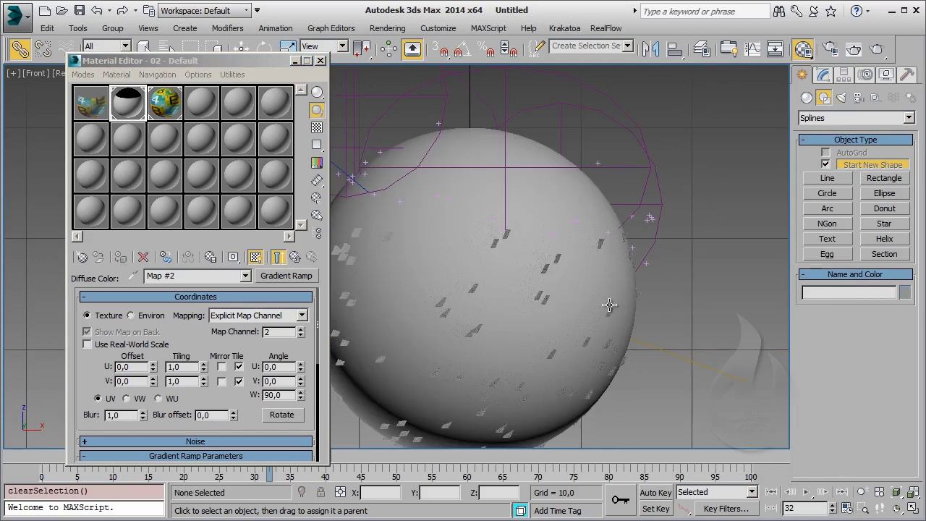
left_click(609, 304)
scroll(241, 345, "down", 3)
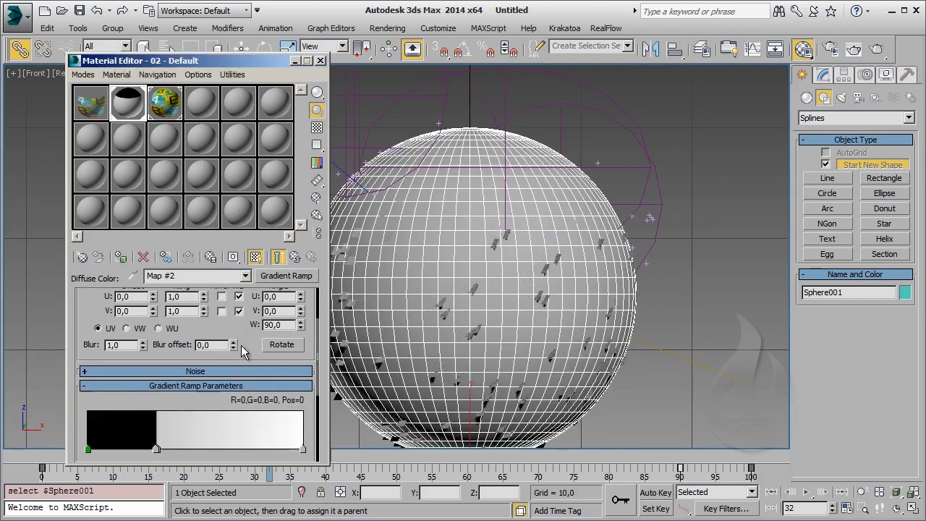
scroll(241, 345, "down", 3)
scroll(270, 418, "down", 3)
scroll(281, 427, "up", 3)
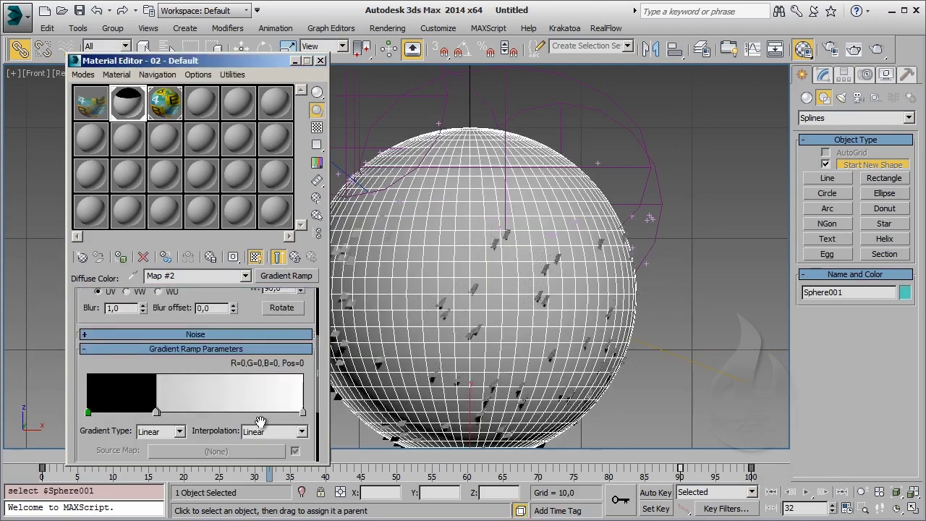
scroll(281, 427, "up", 3)
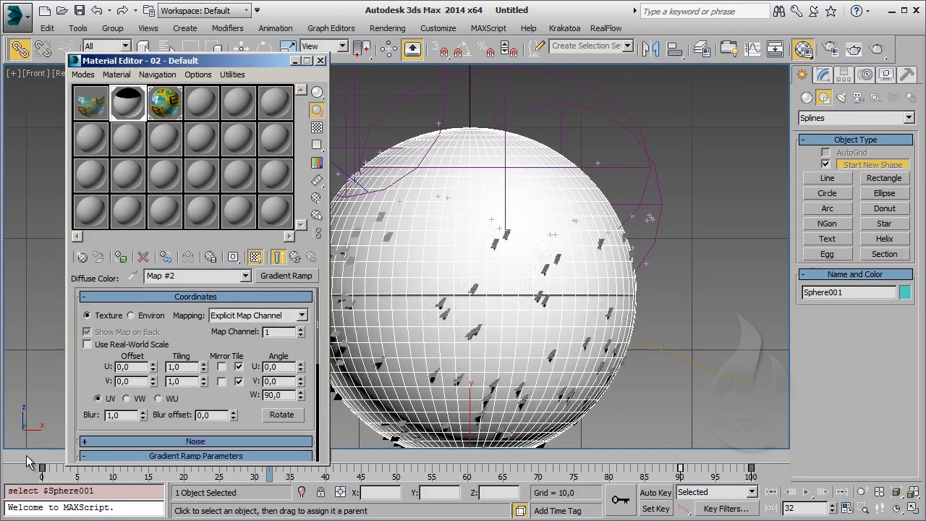
left_click_drag(32, 464, 119, 467)
left_click_drag(184, 465, 285, 466)
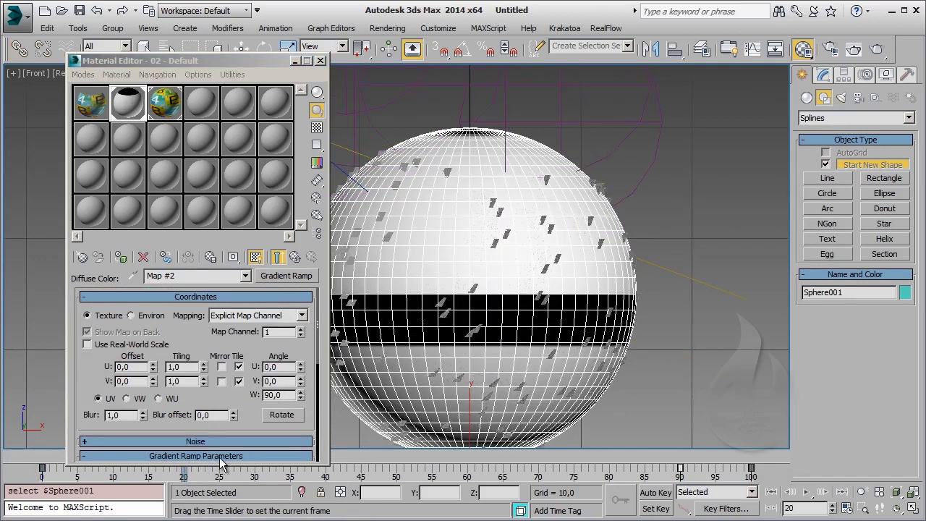
Set the sphere's UVW Map U Tile and V Tile back to 1
left_click(20, 48)
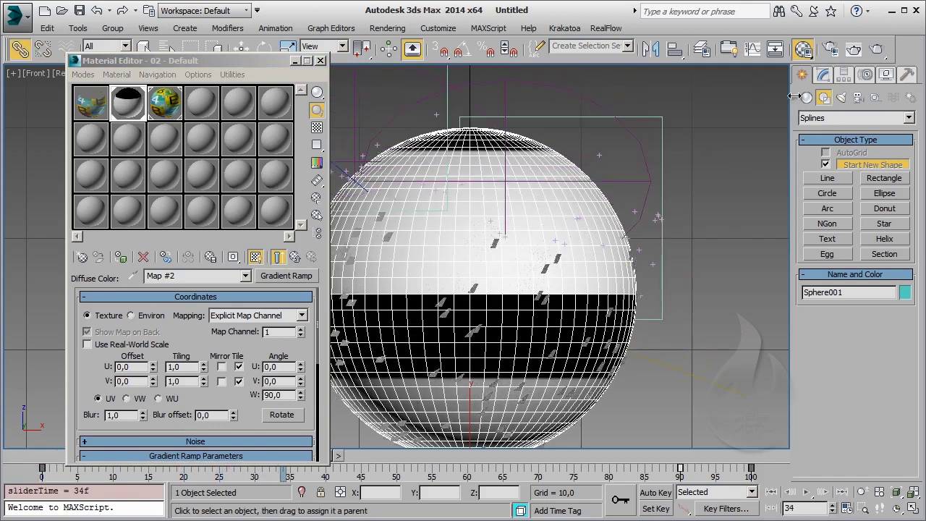
left_click(823, 74)
left_click_drag(872, 352, 888, 290)
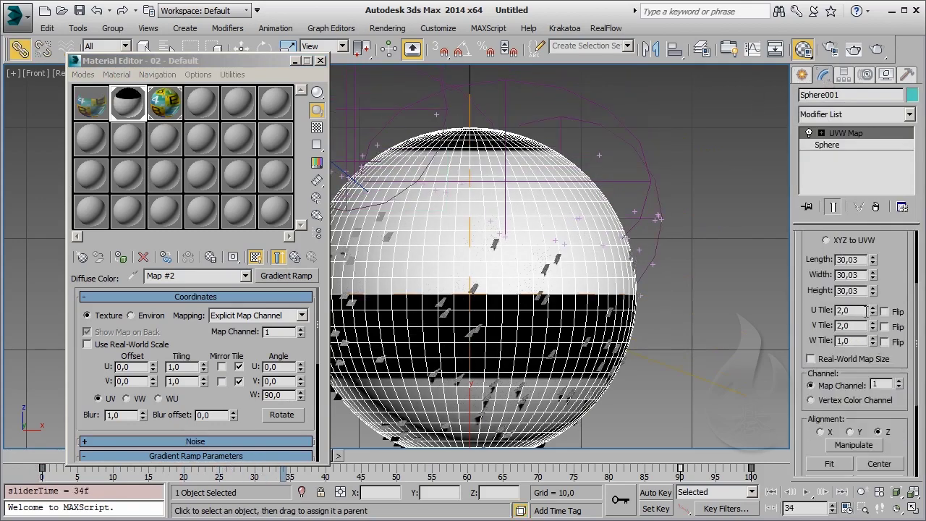
left_click(845, 310)
type("1")
key("Return")
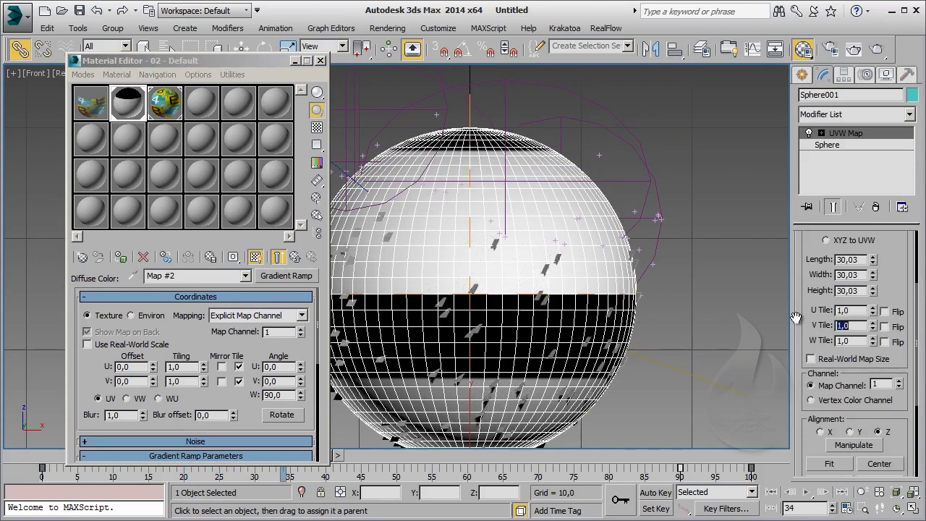
middle_click_drag(527, 207, 540, 223)
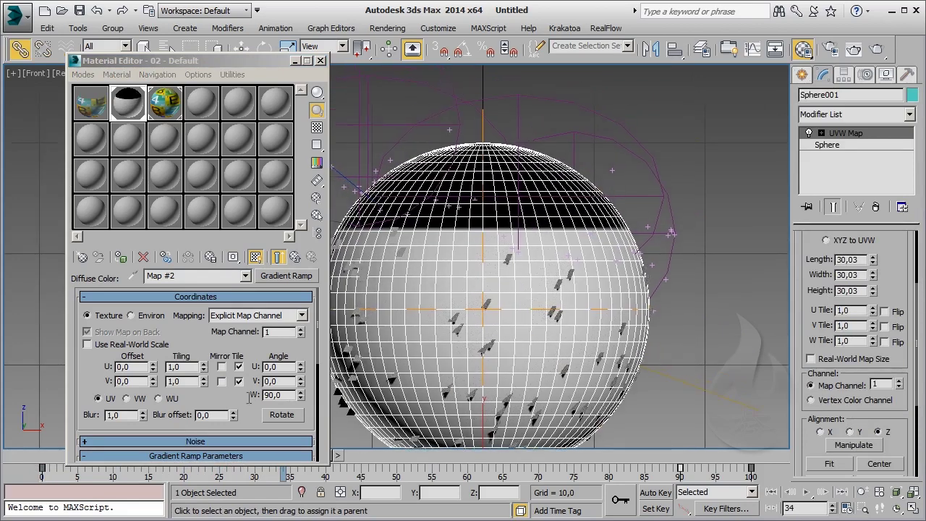
Rotate the gradient's W angle to slant the black band diagonally across the sphere
left_click_drag(207, 463, 210, 409)
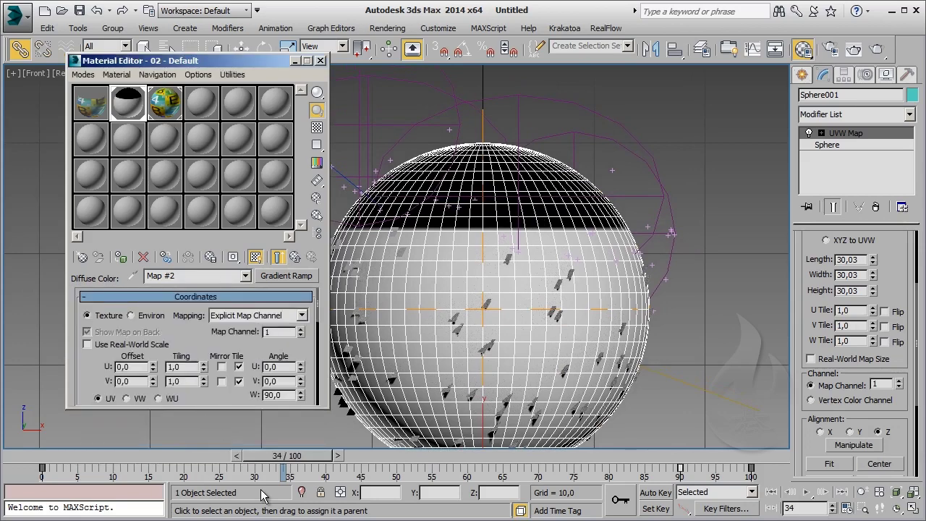
mouse_move(287, 455)
left_mouse_down()
mouse_move(212, 467)
mouse_move(287, 467)
left_mouse_up()
left_click_drag(307, 351, 306, 278)
double_click(282, 322)
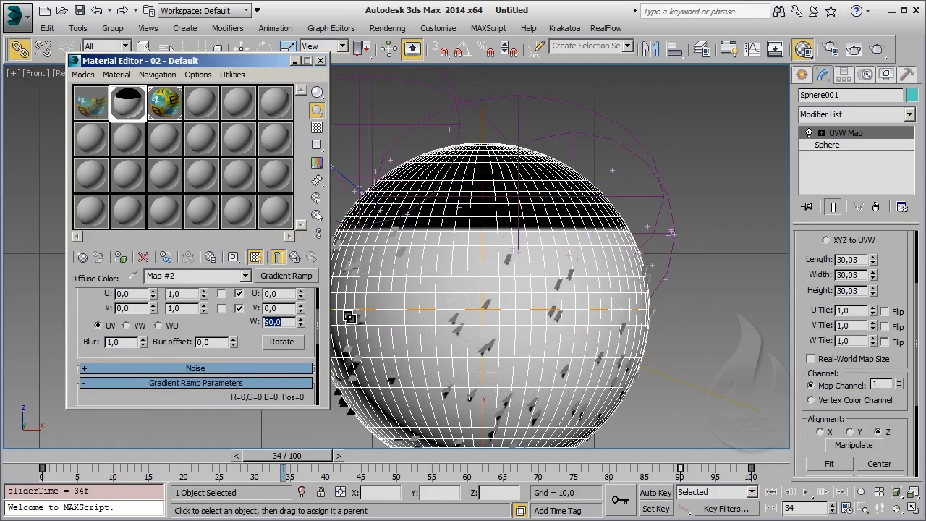
type("115")
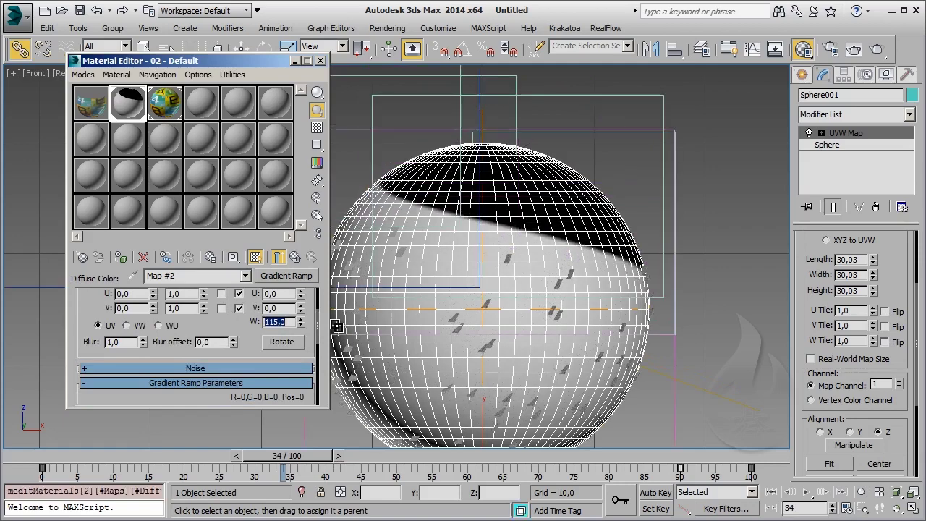
type("11")
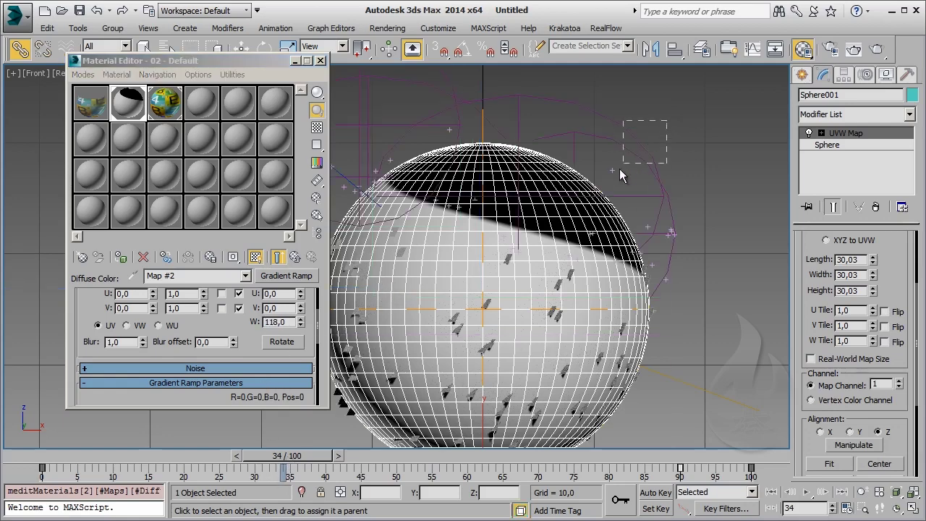
left_click_drag(661, 120, 621, 167)
scroll(428, 199, "down", 3)
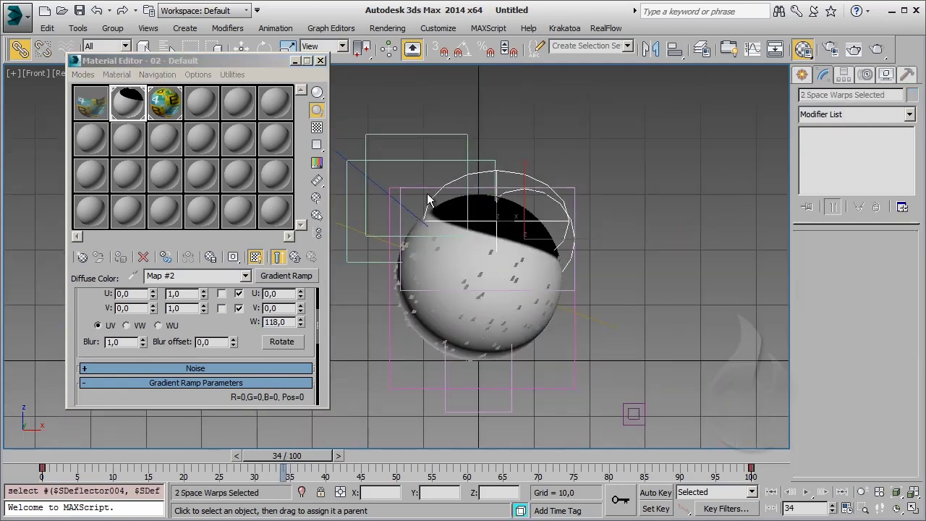
left_click(640, 196)
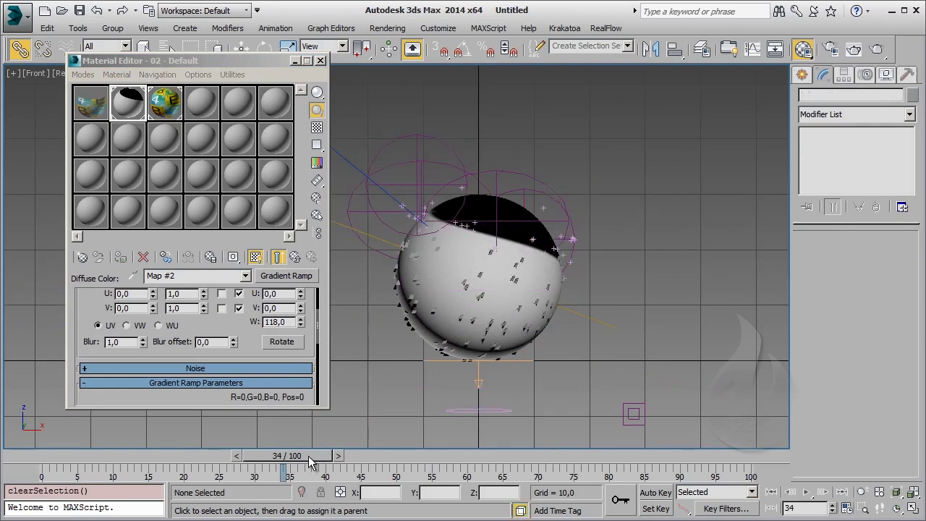
mouse_move(309, 455)
left_mouse_down()
mouse_move(110, 465)
mouse_move(179, 461)
left_mouse_up()
left_click(20, 48)
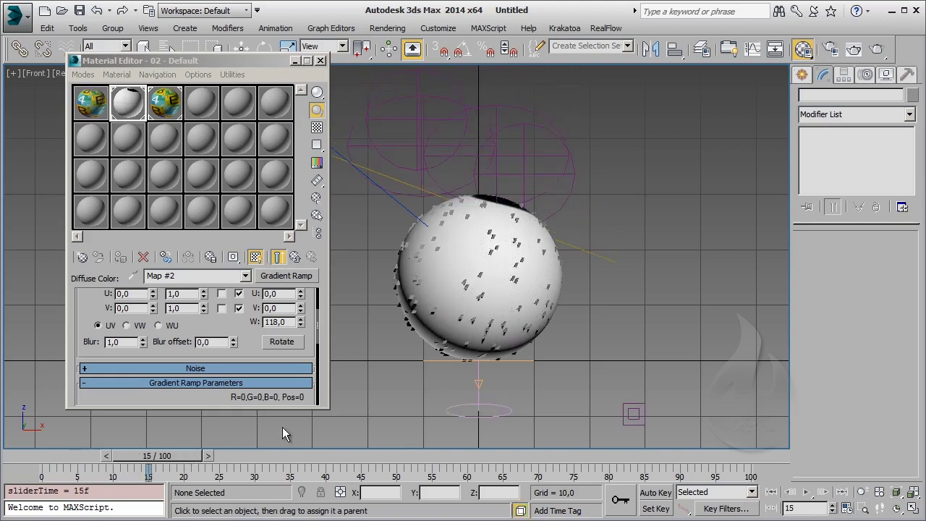
middle_click_drag(523, 225, 523, 241)
scroll(523, 241, "up", 3)
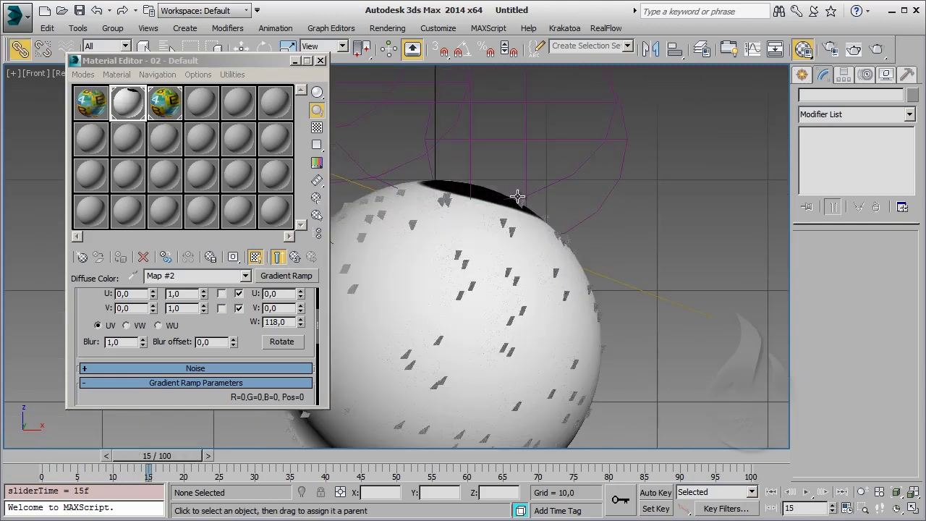
scroll(527, 271, "down", 2)
left_click_drag(157, 455, 358, 460)
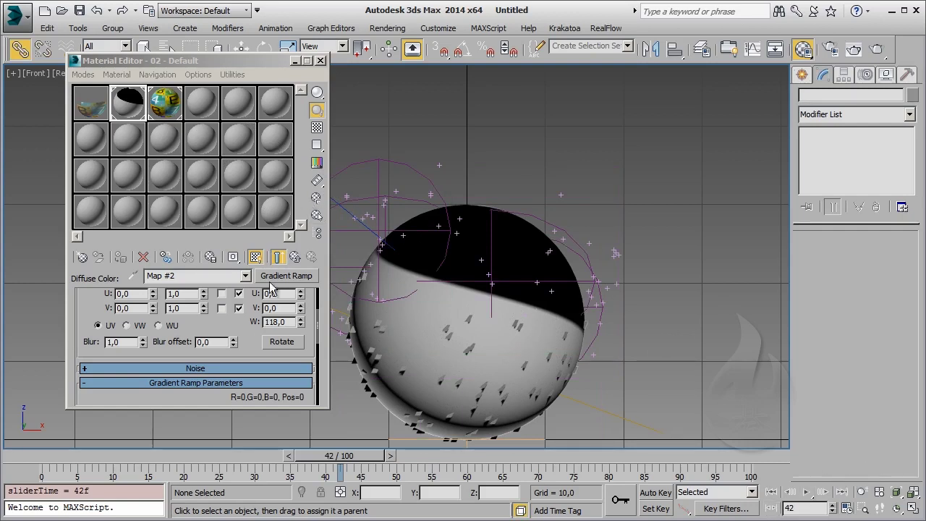
scroll(515, 304, "up", 2)
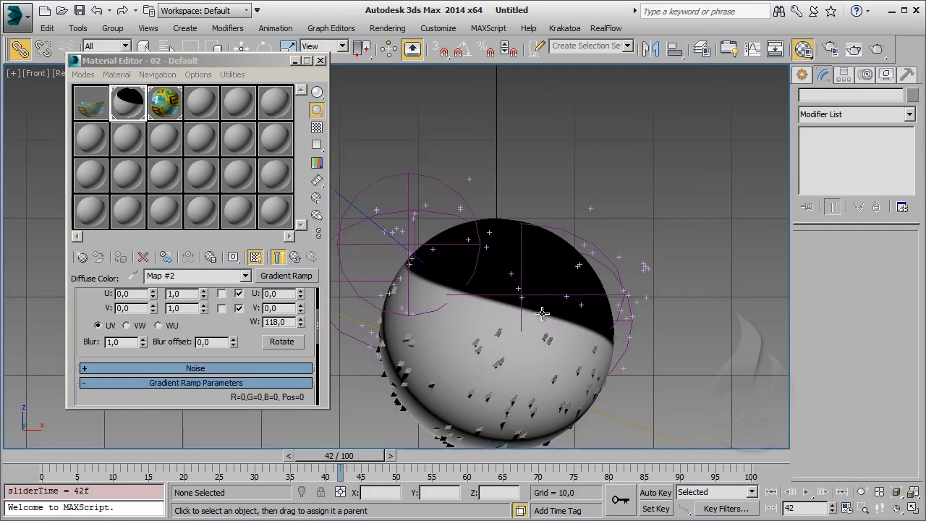
scroll(495, 310, "up", 1)
scroll(390, 303, "down", 2)
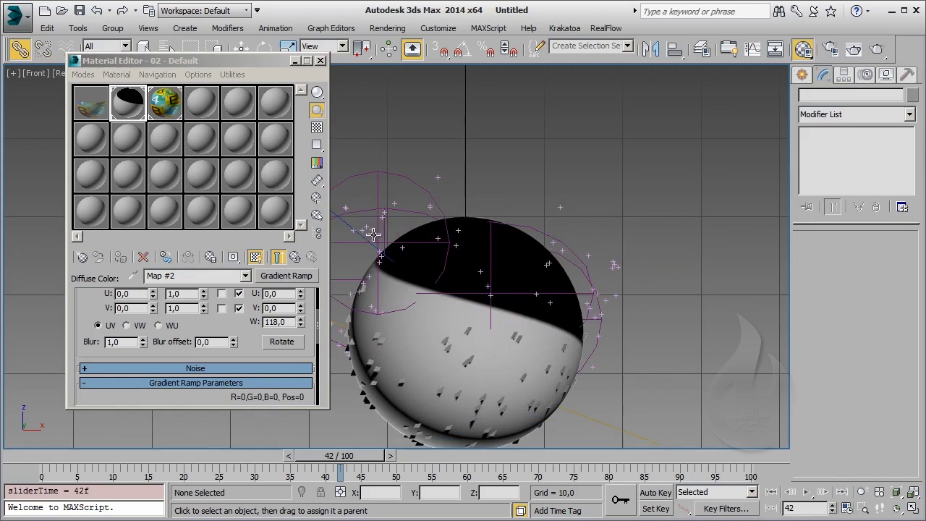
Close the Material Editor and save the scene as _Disèersione.max
left_click(321, 60)
middle_click_drag(482, 174, 396, 186)
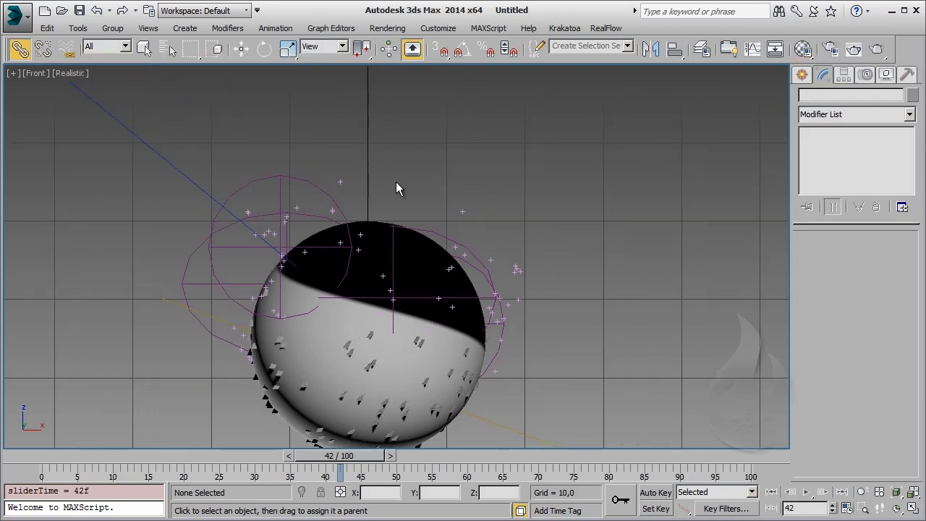
key("ctrl+s")
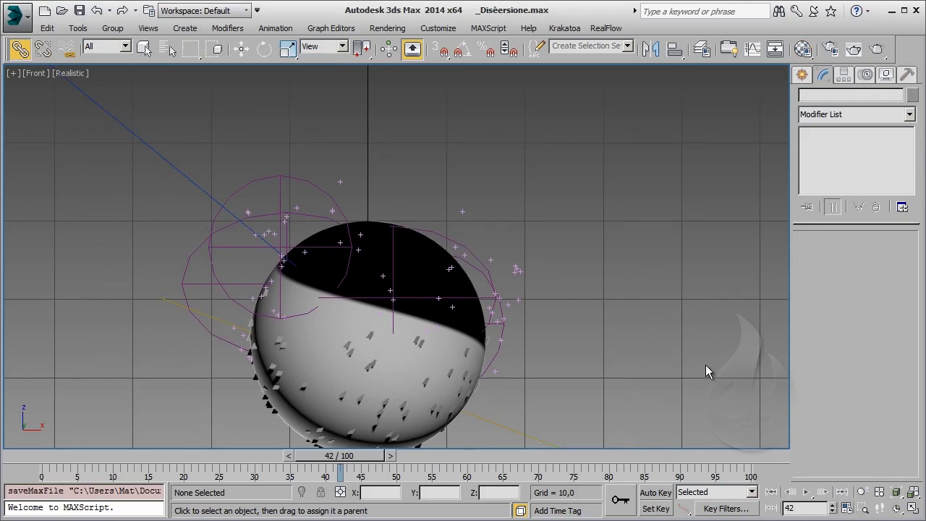
In Particle View, move Event 002 up and drag a Spawn test toward it
key("6")
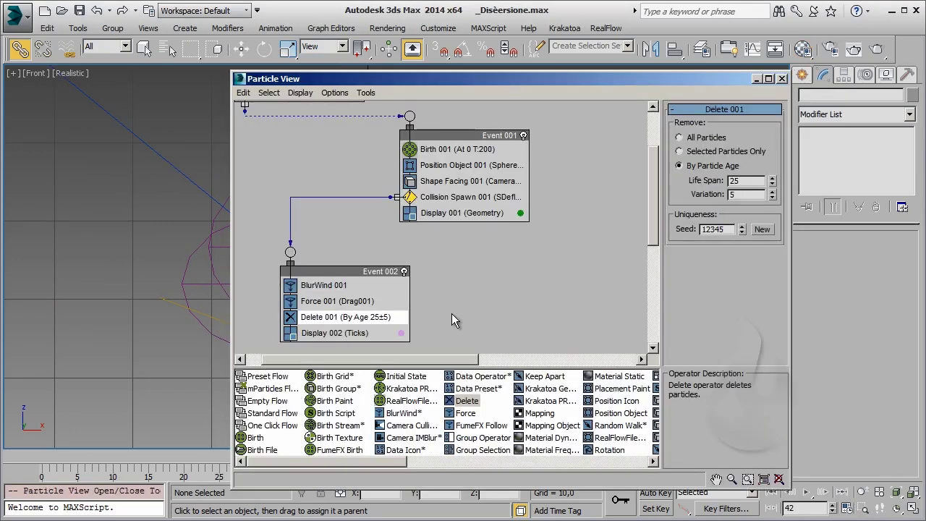
left_click_drag(351, 270, 338, 233)
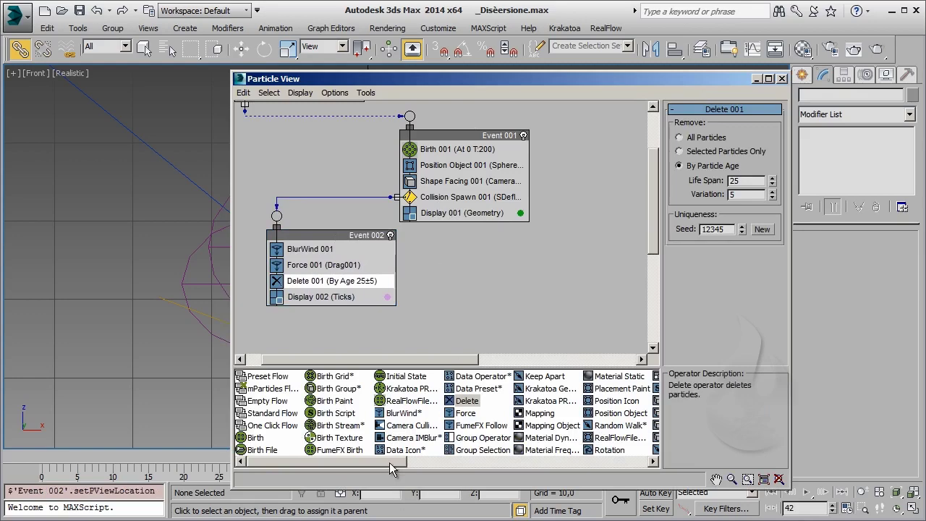
left_click_drag(389, 468, 557, 464)
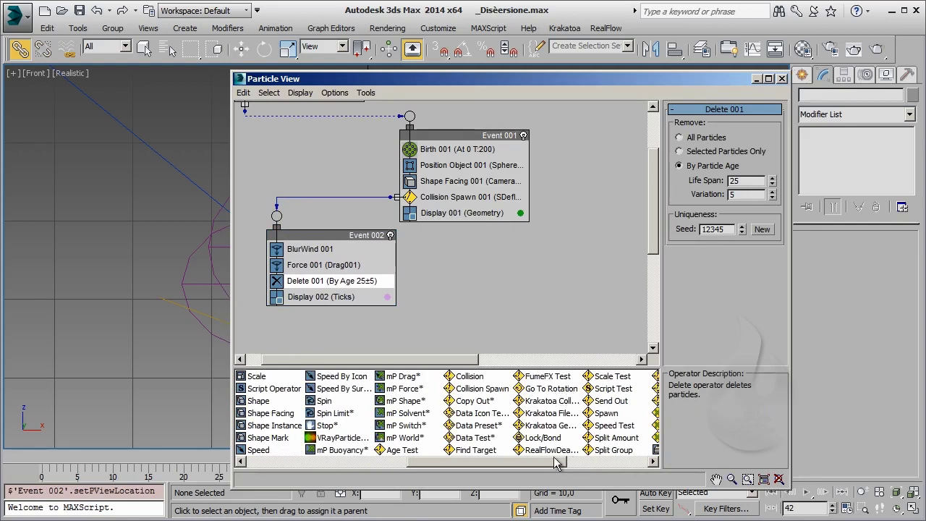
left_click_drag(543, 467, 572, 467)
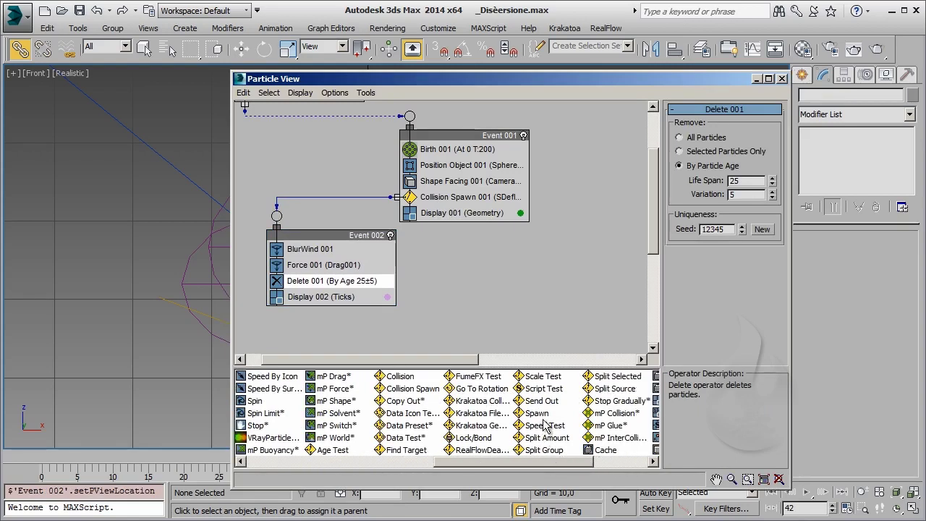
left_click_drag(539, 416, 305, 284)
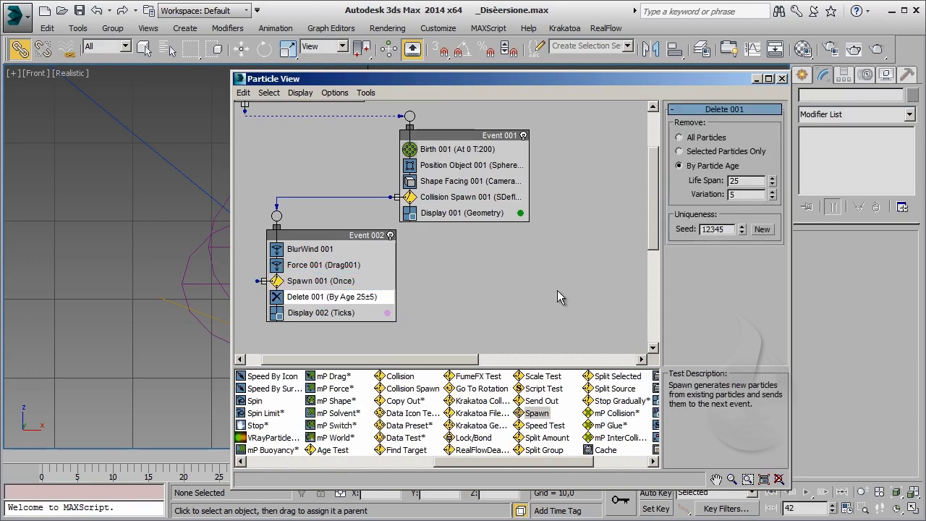
Add Spawn above Delete 001, then duplicate BlurWind and Force operators into new Event 003
mouse_move(561, 293)
middle_mouse_down()
mouse_move(552, 175)
mouse_move(416, 206)
middle_mouse_up()
left_click(355, 146)
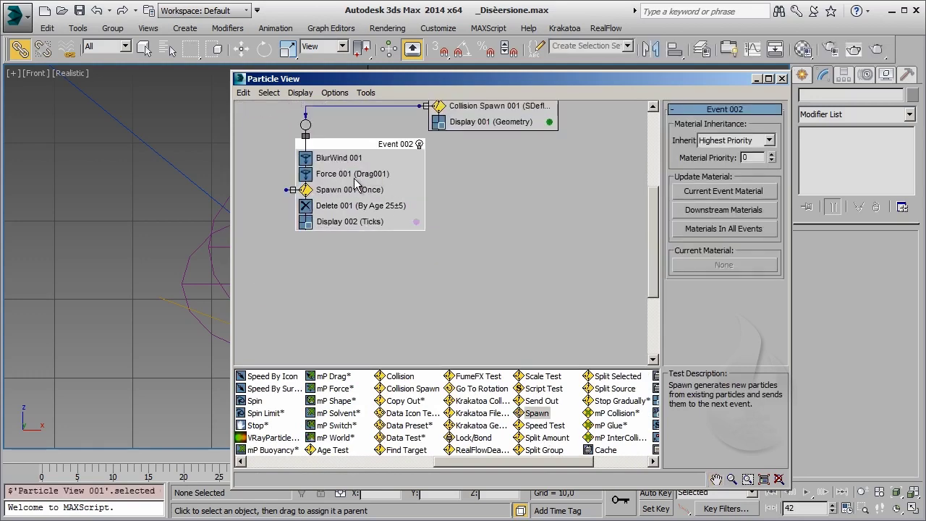
left_click(338, 158)
left_click(341, 174, "ctrl")
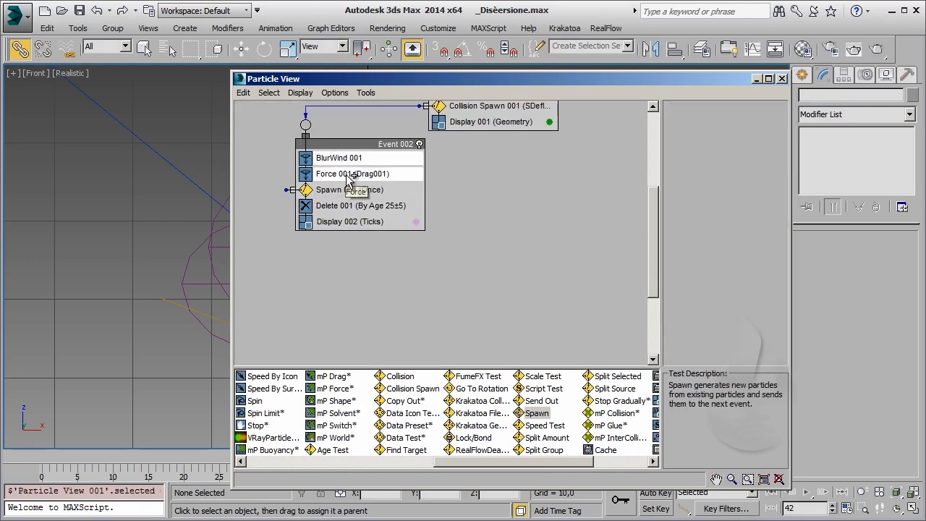
left_click_drag(338, 170, 445, 272, "shift")
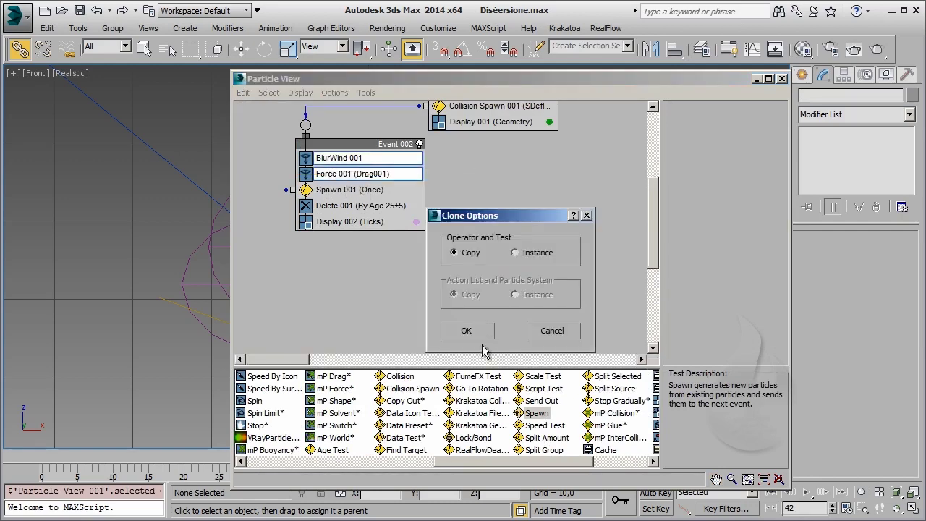
Copy the age-based Delete into Event 003 and wire Spawn 001's output into it
left_click(467, 331)
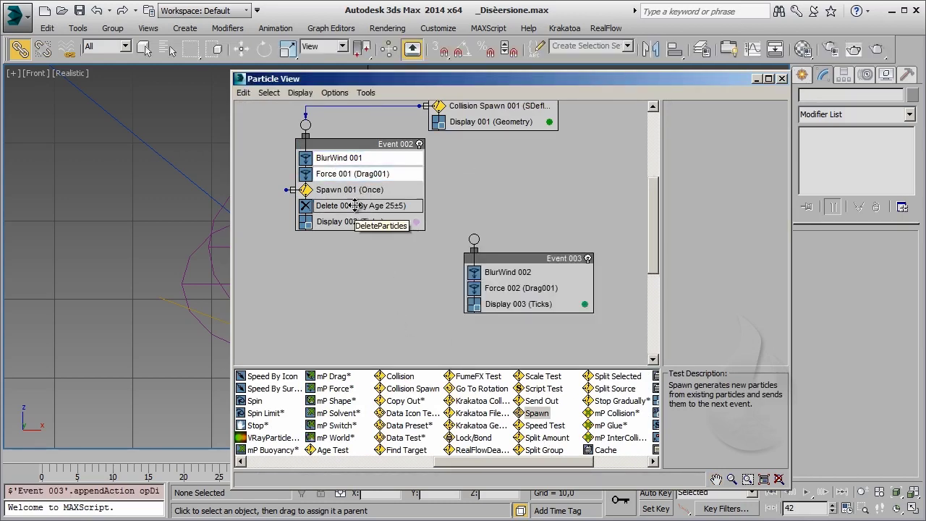
left_click_drag(340, 207, 527, 296)
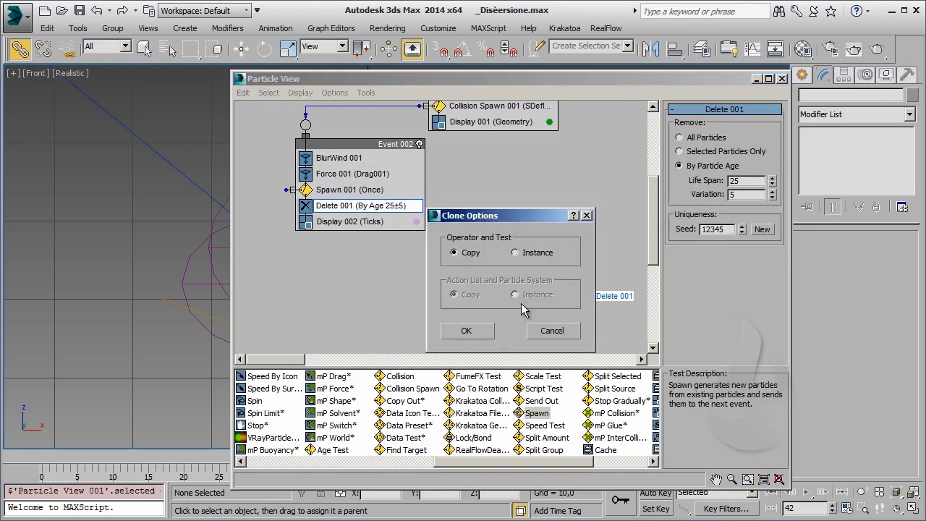
left_click(467, 330)
left_click_drag(516, 257, 329, 277)
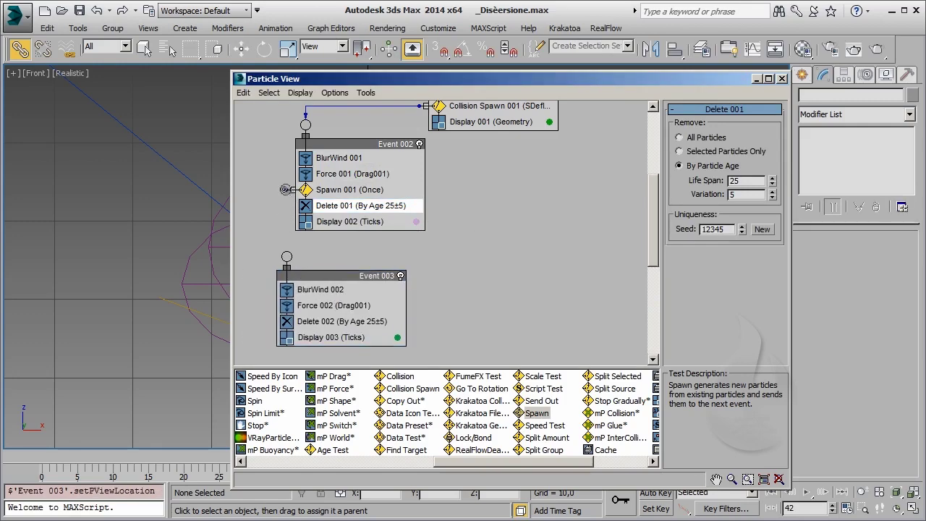
left_click_drag(286, 190, 286, 256)
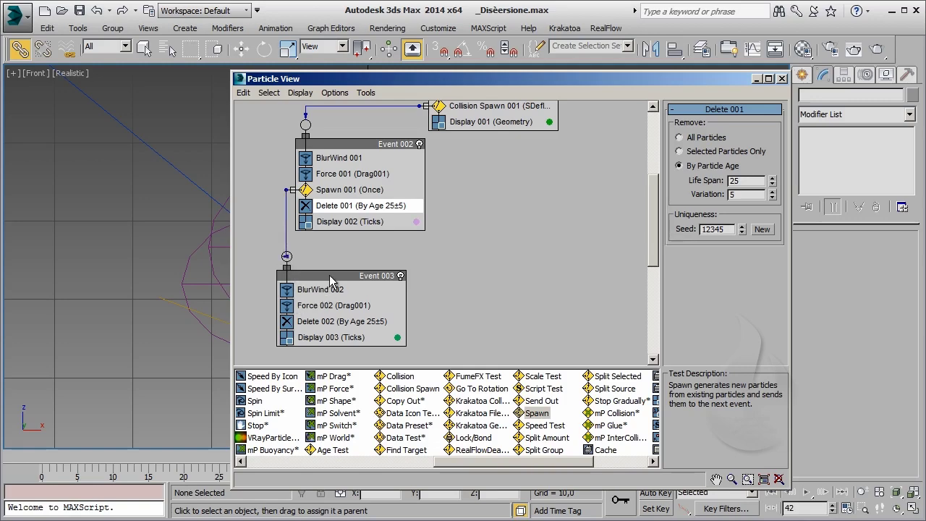
left_click_drag(330, 281, 486, 284)
Move Spawn 001 below Delete 001 and make it spawn By Travel Distance
left_click(372, 191)
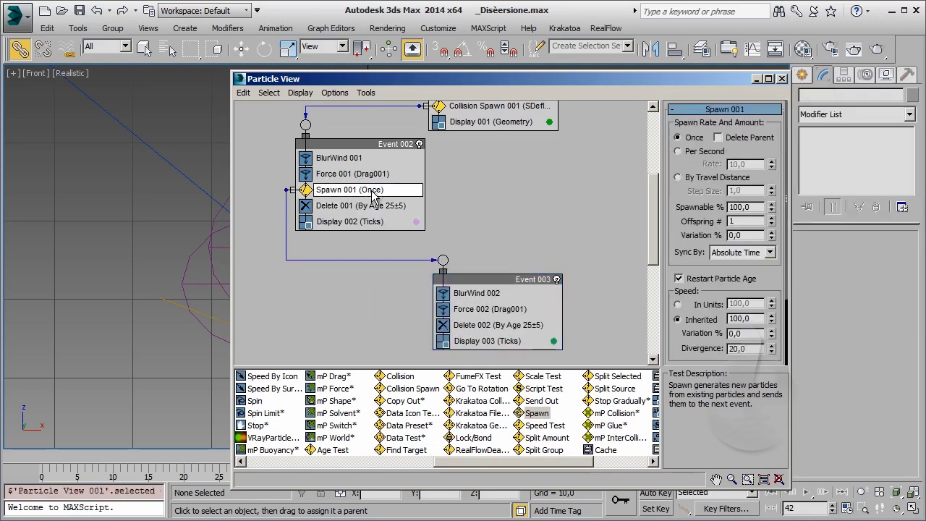
left_click_drag(372, 193, 383, 225)
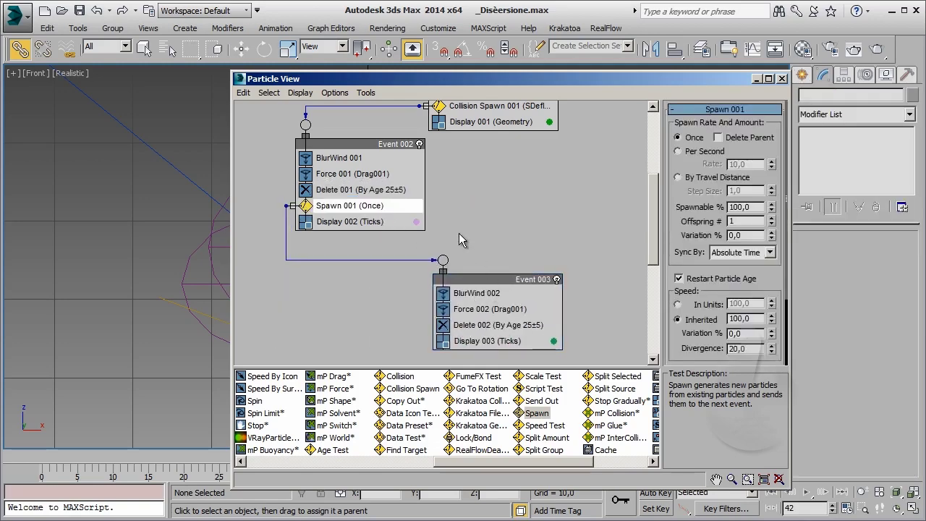
left_click_drag(767, 152, 764, 135)
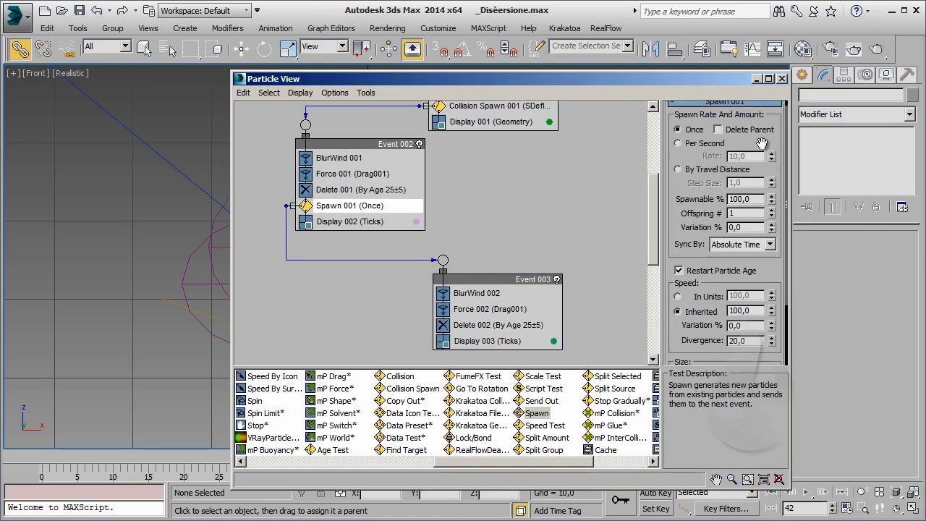
left_click(688, 161)
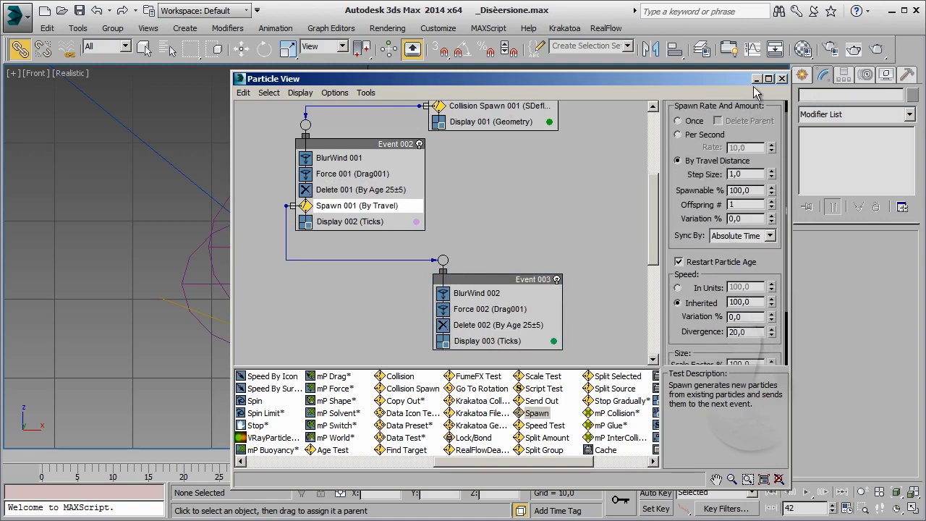
Change Display 003's particle display type and minimize Particle View
left_click(543, 341)
left_click(755, 131)
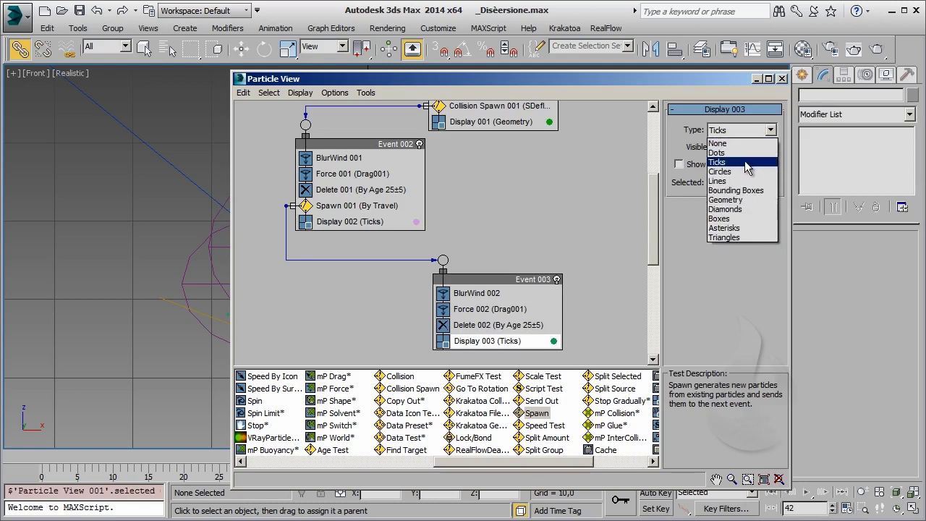
left_click(745, 154)
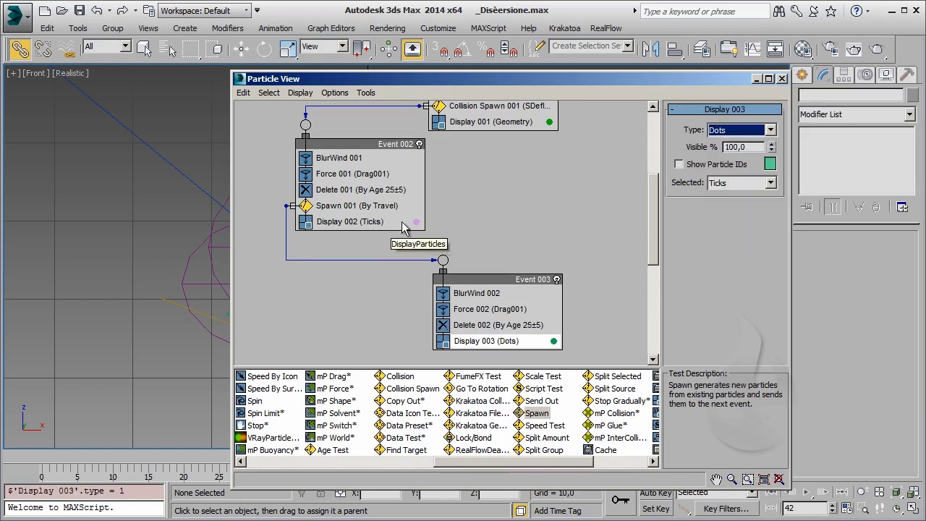
scroll(473, 206, "up", 3)
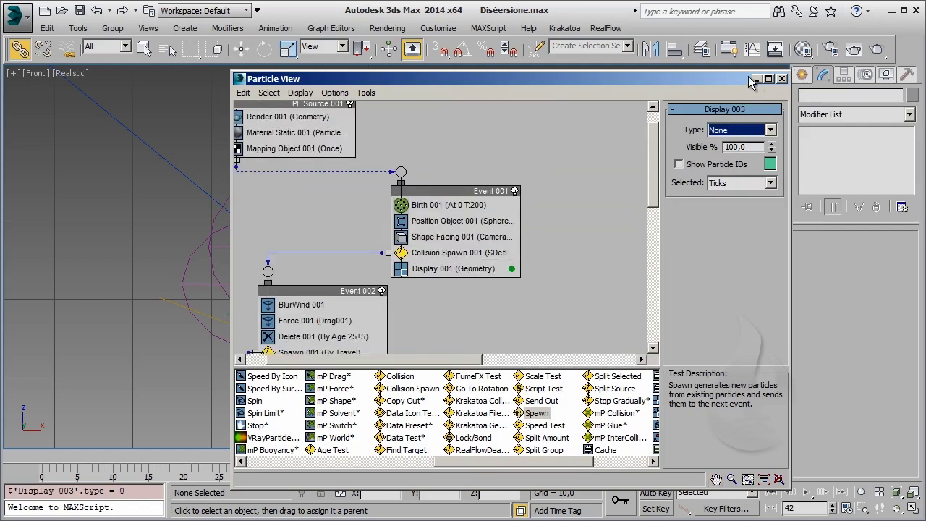
left_click(754, 79)
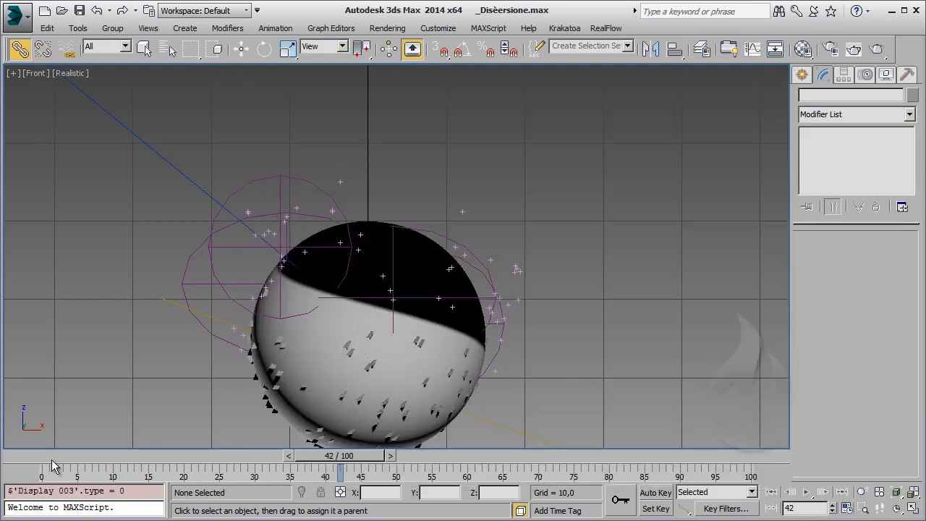
At frame 32, reopen Particle View and switch off Delete 001 in Event 002
left_click_drag(58, 462, 293, 463)
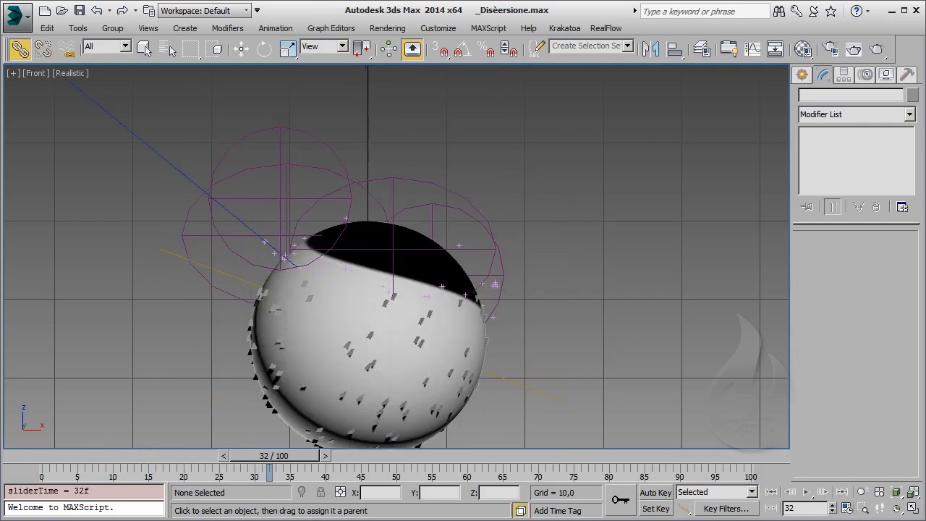
key("6")
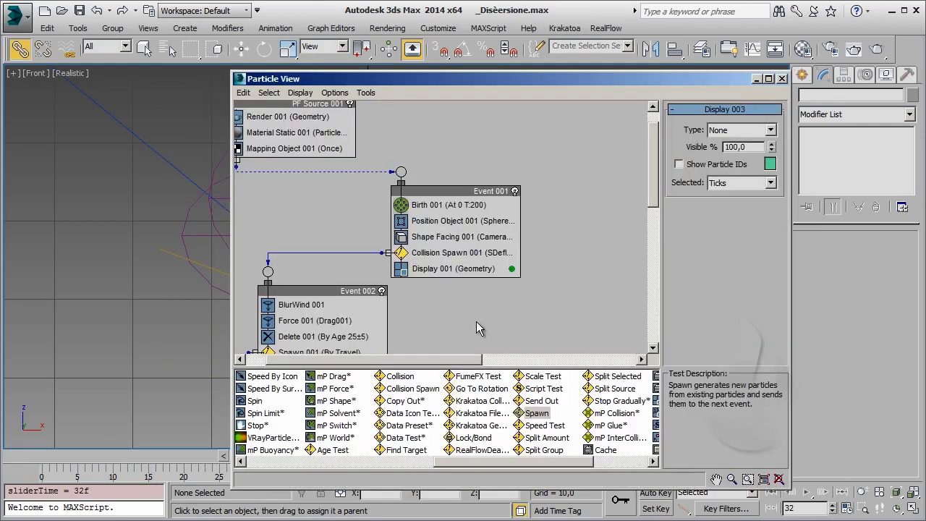
mouse_move(476, 329)
middle_mouse_down()
mouse_move(497, 220)
mouse_move(499, 239)
middle_mouse_up()
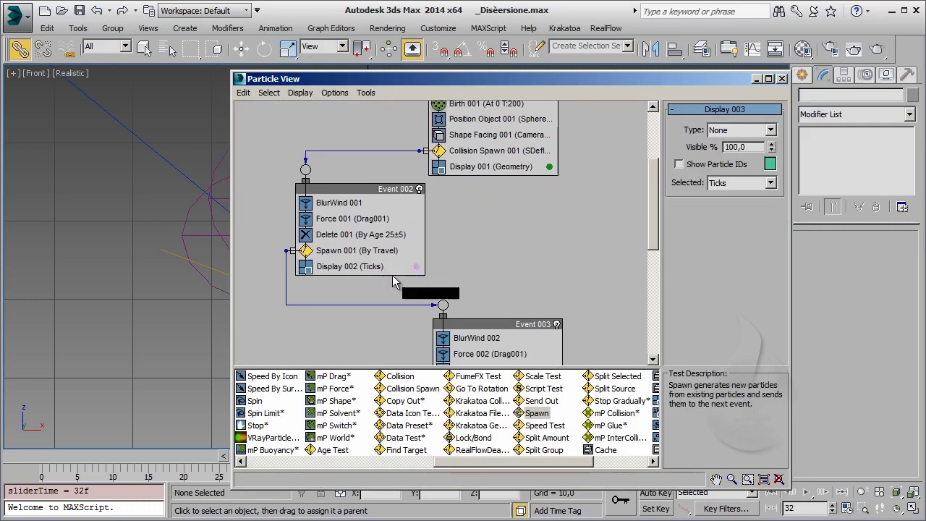
left_click(329, 235)
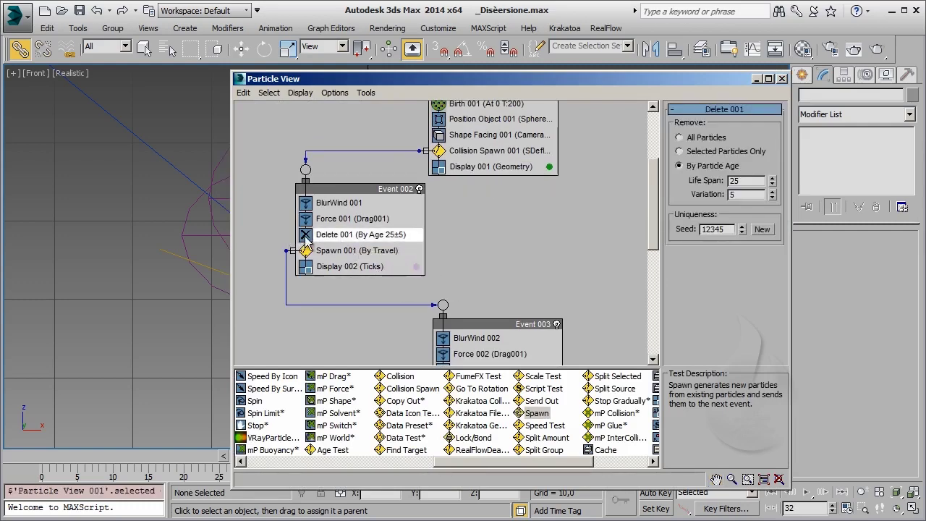
left_click(306, 236)
Arrange Particle View beside the viewport with Event 003 and Spawn 001's settings visible
middle_click_drag(543, 264, 543, 179)
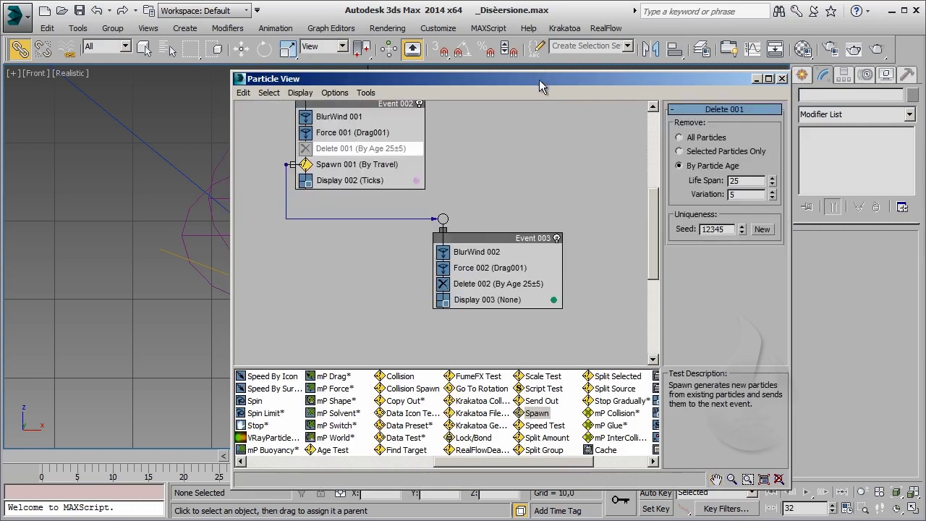
left_click_drag(539, 80, 811, 60)
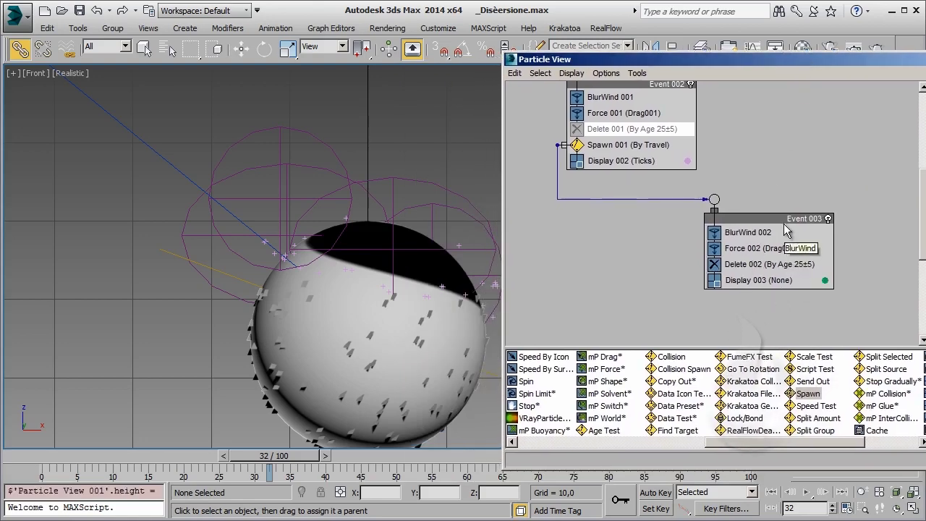
left_click_drag(716, 219, 639, 226)
left_click(628, 145)
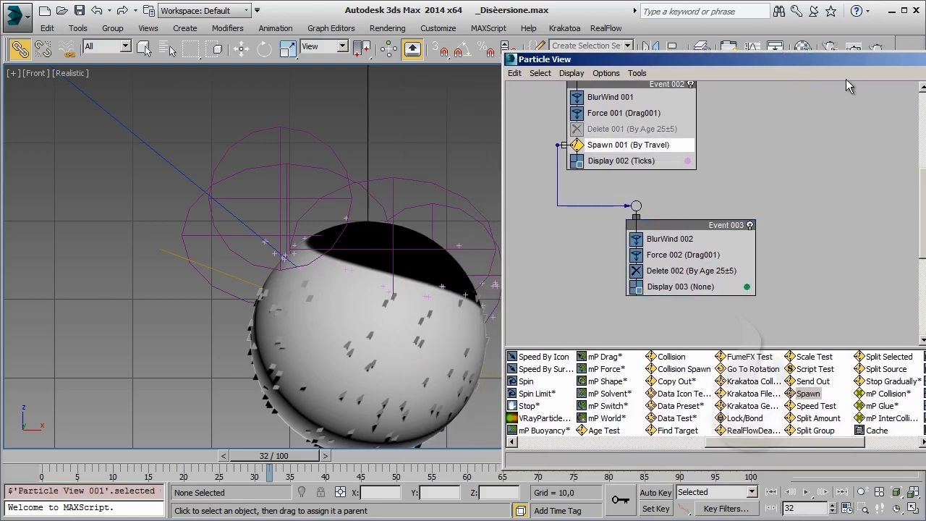
left_click_drag(847, 60, 567, 60)
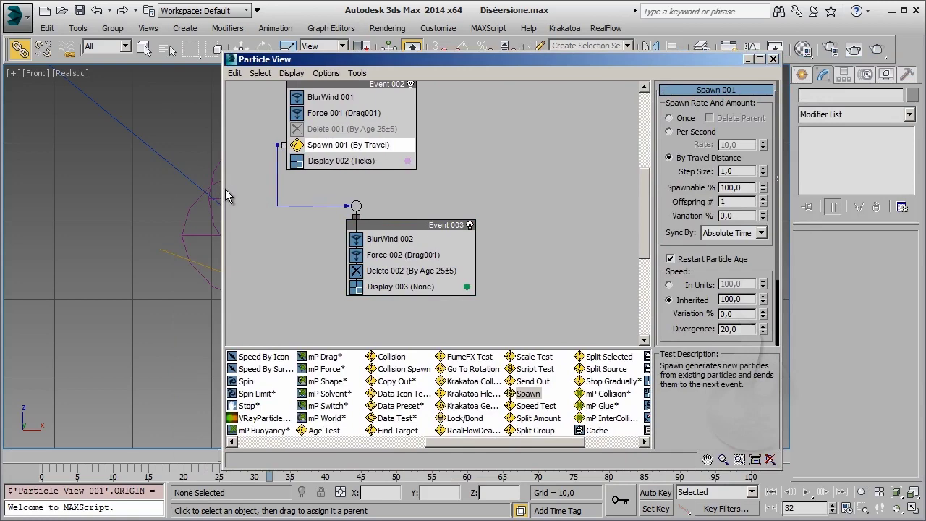
Resize the graph to reveal the sphere, keeping Spawn 001 on By Travel Distance
left_click_drag(223, 189, 420, 189)
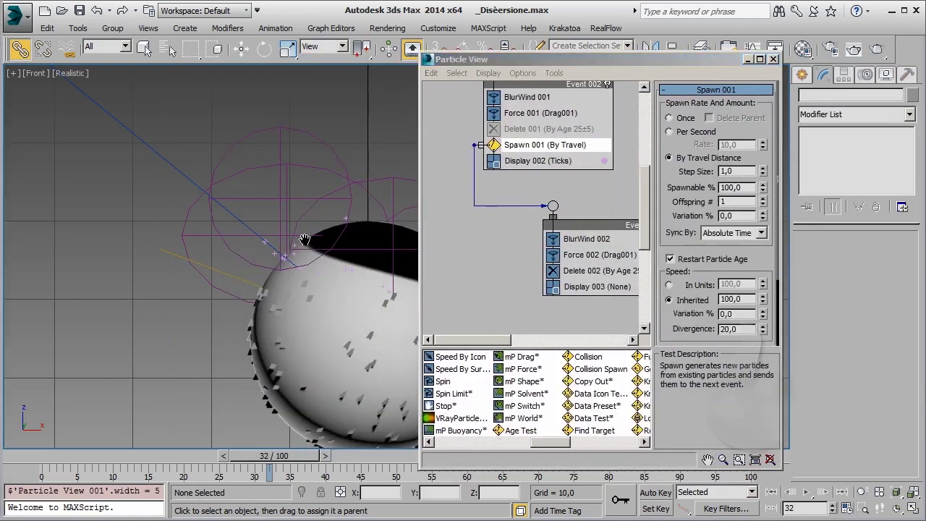
middle_click_drag(192, 246, 178, 231)
middle_click_drag(634, 205, 605, 201)
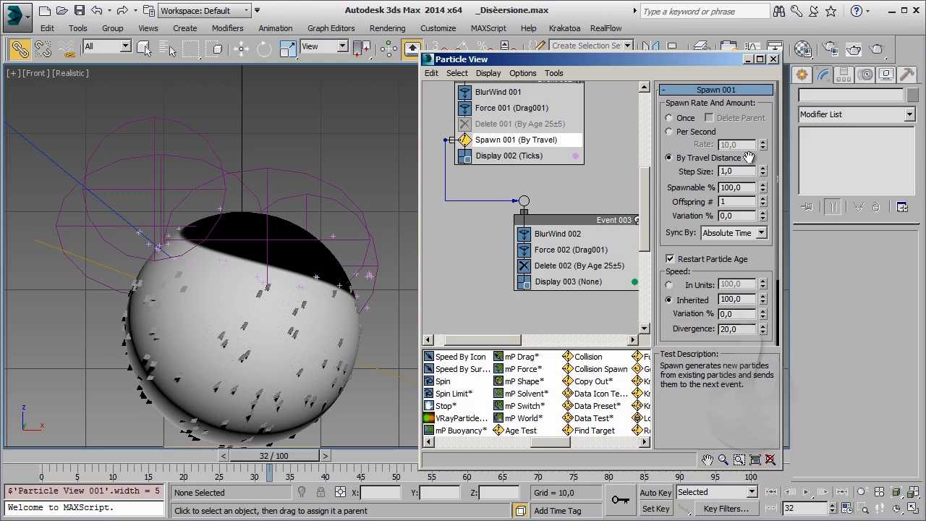
left_click(701, 134)
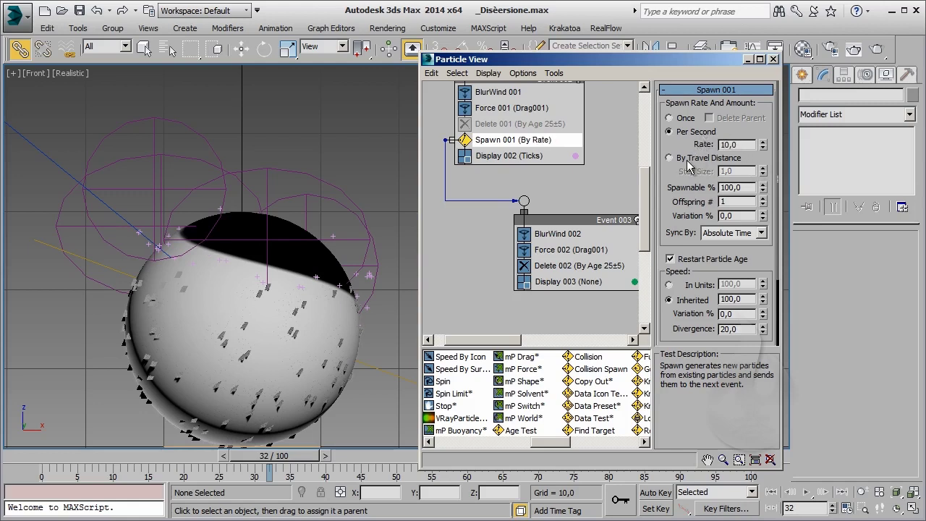
left_click(687, 158)
Set Display 003's particle type to Dots
left_click(582, 281)
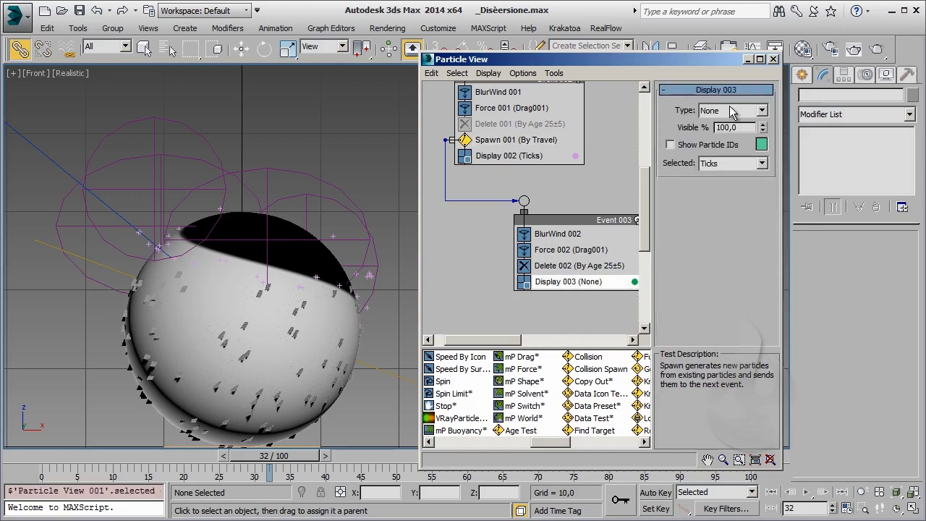
left_click(735, 111)
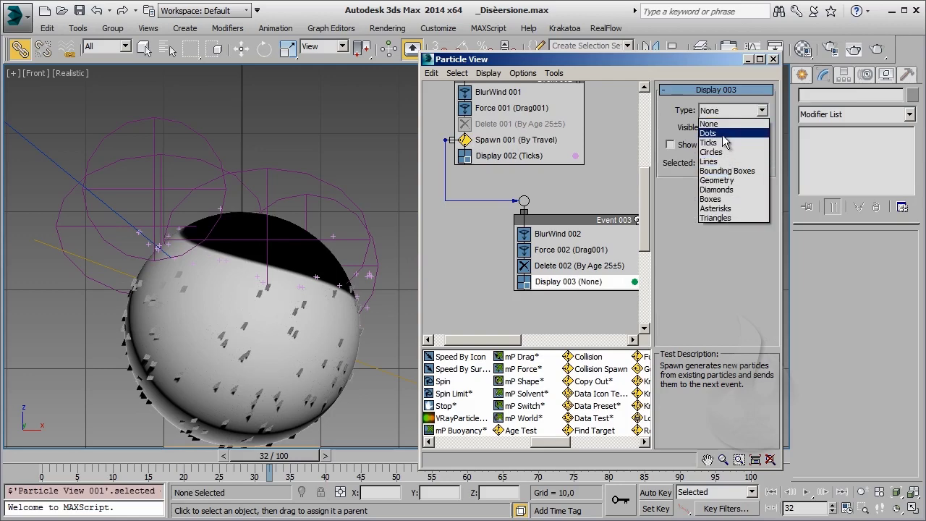
left_click(709, 133)
Set Spawn 001's By Travel Distance step size to 0,5
scroll(243, 260, "up", 2)
scroll(243, 260, "up", 5)
scroll(242, 261, "down", 2)
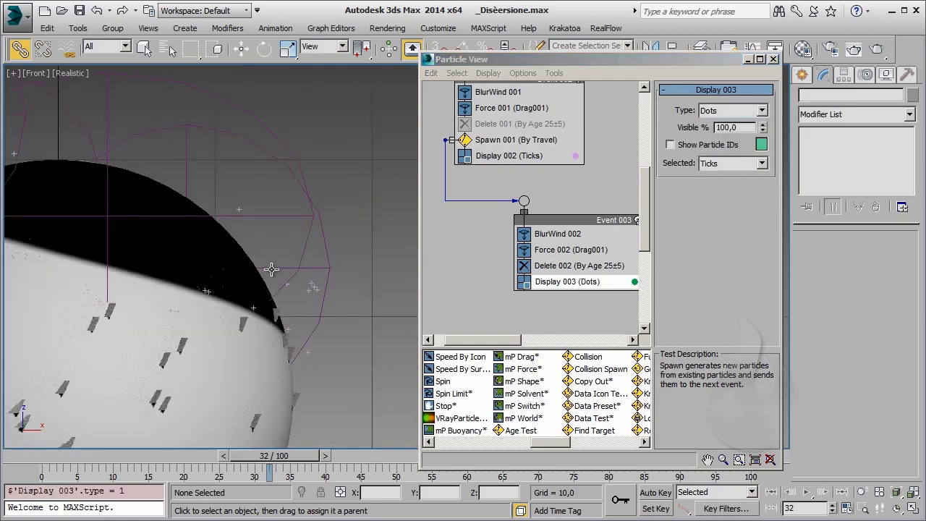
scroll(268, 269, "up", 3)
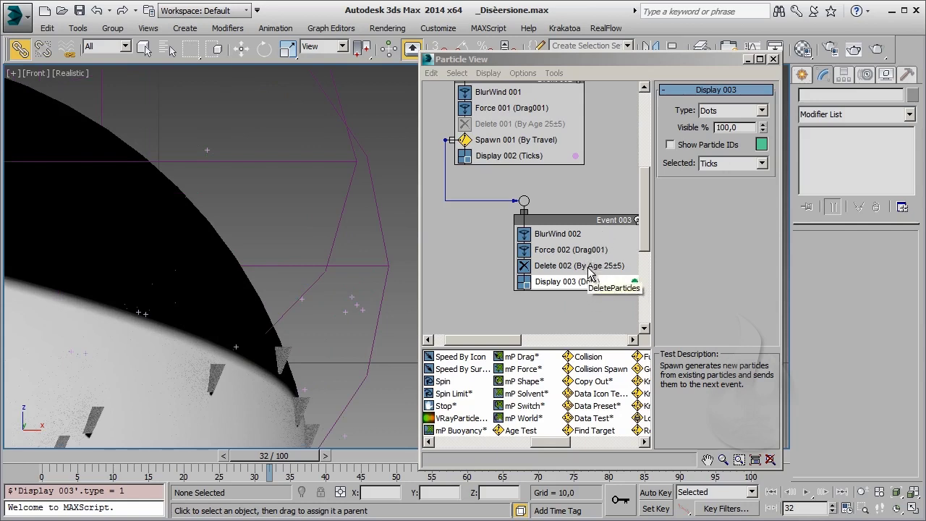
left_click(539, 141)
type("2")
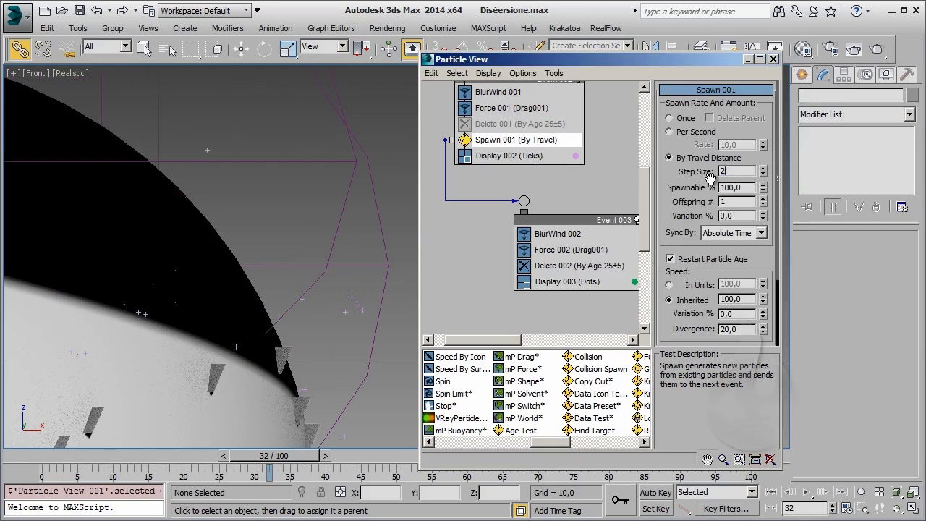
key("Return")
type("1")
key("Return")
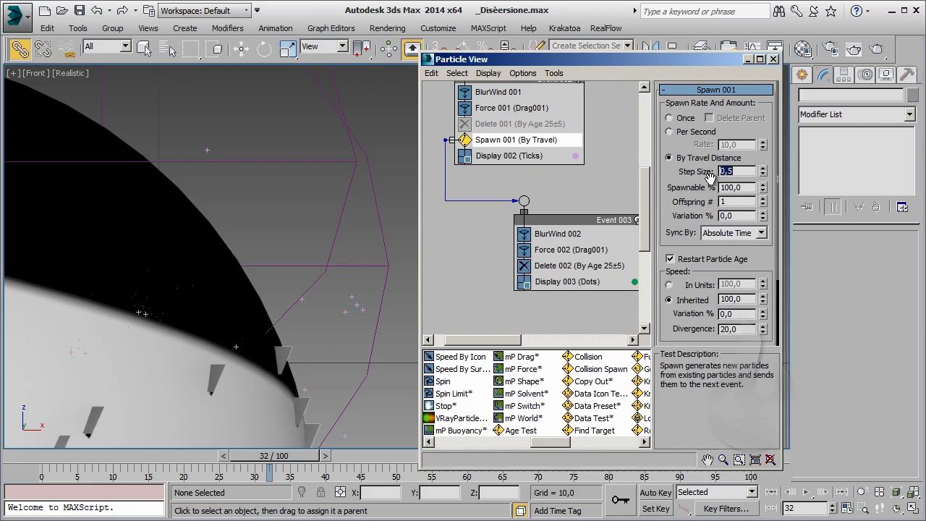
Check the dots display operator, then set Spawn 001's Offspring # to 5
scroll(305, 230, "down", 2)
scroll(330, 220, "down", 2)
scroll(329, 219, "down", 2)
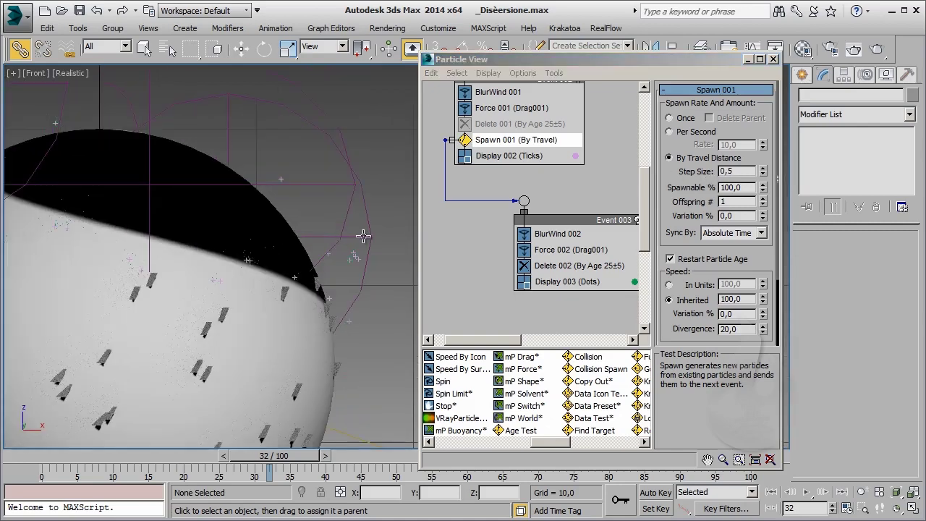
left_click(562, 290)
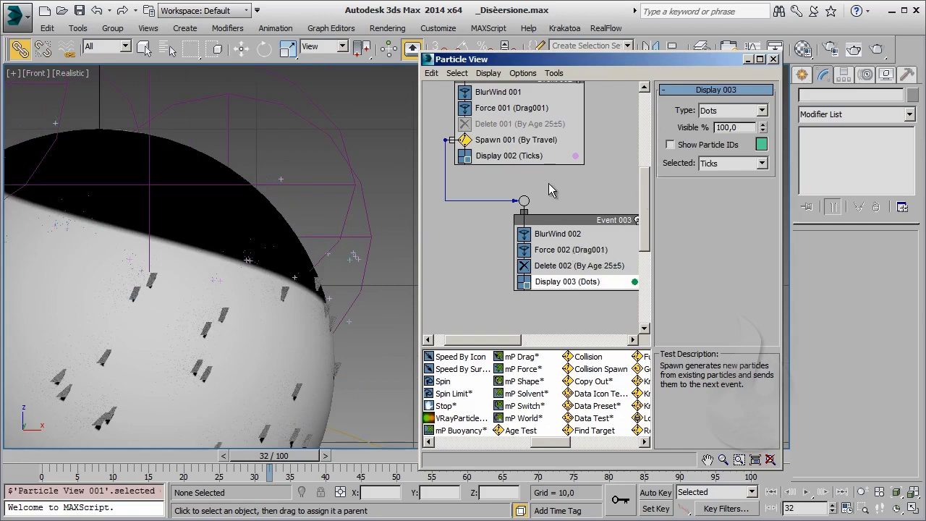
left_click(528, 143)
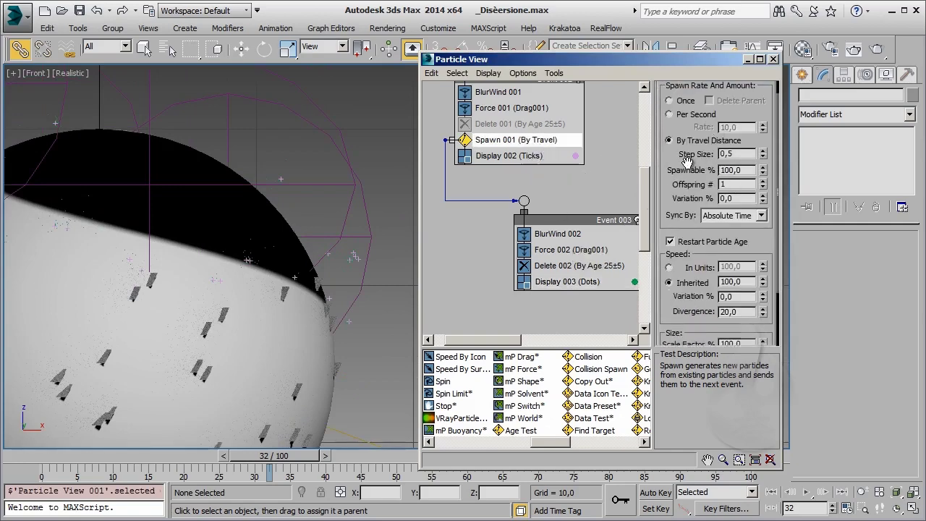
scroll(701, 217, "down", 3)
scroll(705, 249, "up", 1)
scroll(705, 250, "up", 1)
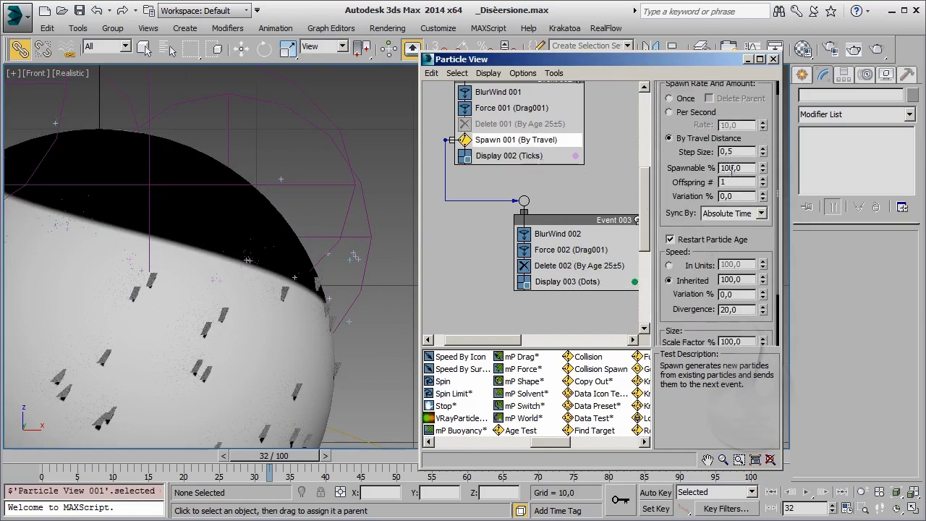
left_click(737, 183)
type("5")
key("Return")
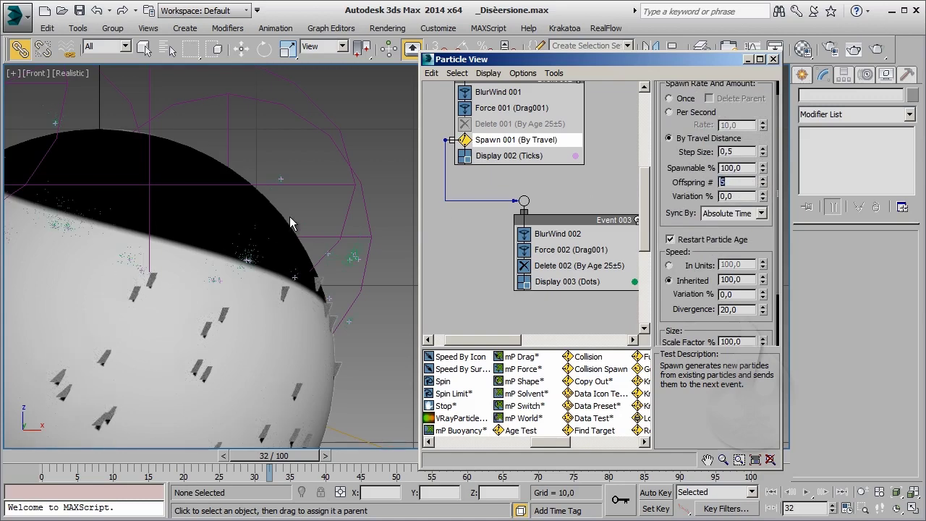
Orbit the sphere and move the animation to frame 27 to preview the spawned trail
mouse_move(289, 223)
middle_mouse_down("alt")
mouse_move(248, 250)
mouse_move(304, 277)
middle_mouse_up("alt")
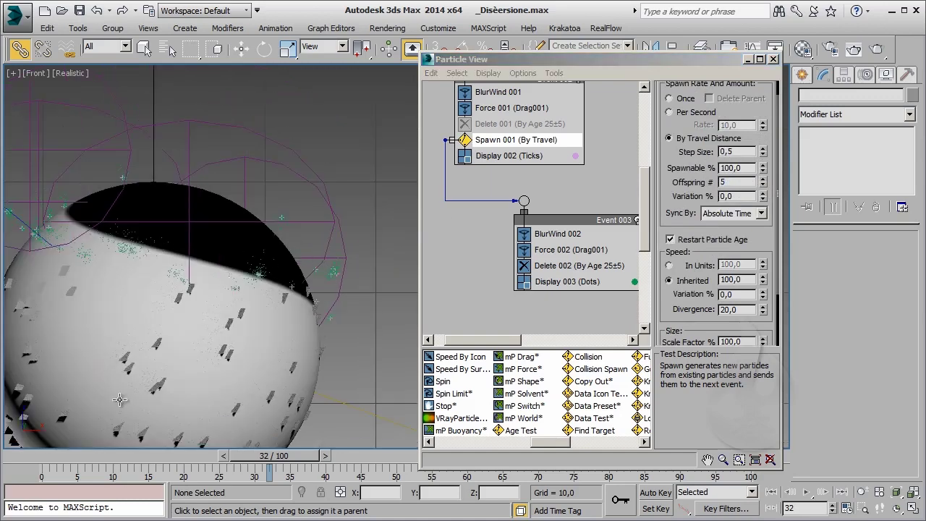
left_click_drag(63, 463, 234, 467)
left_click(20, 48)
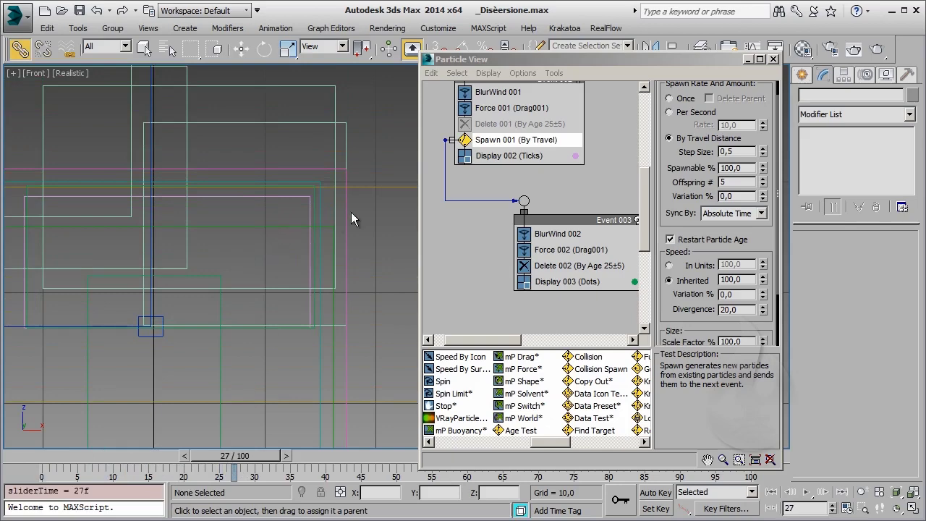
scroll(318, 275, "up", 2)
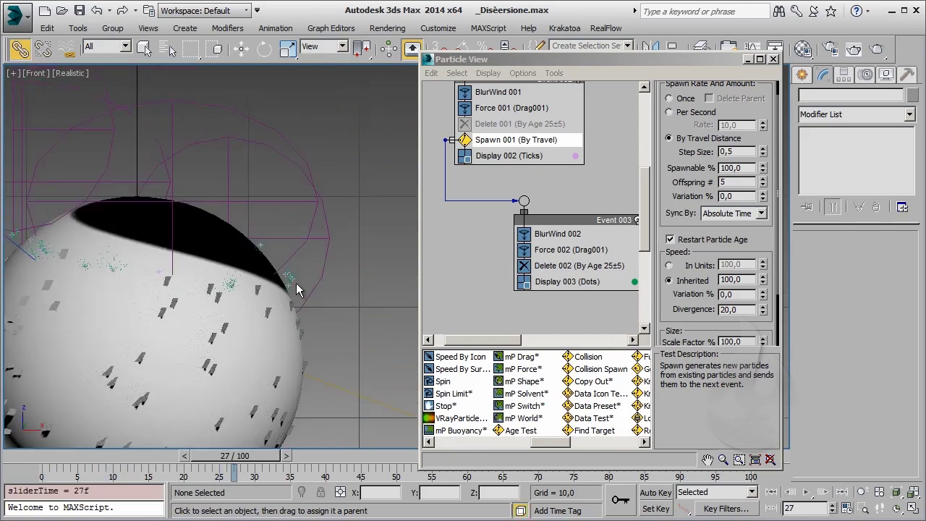
scroll(298, 297, "up", 2)
scroll(294, 311, "up", 1)
Scrub frames 37 to 46 to check the trail, then reselect the Offspring # value
left_click_drag(219, 467, 340, 465)
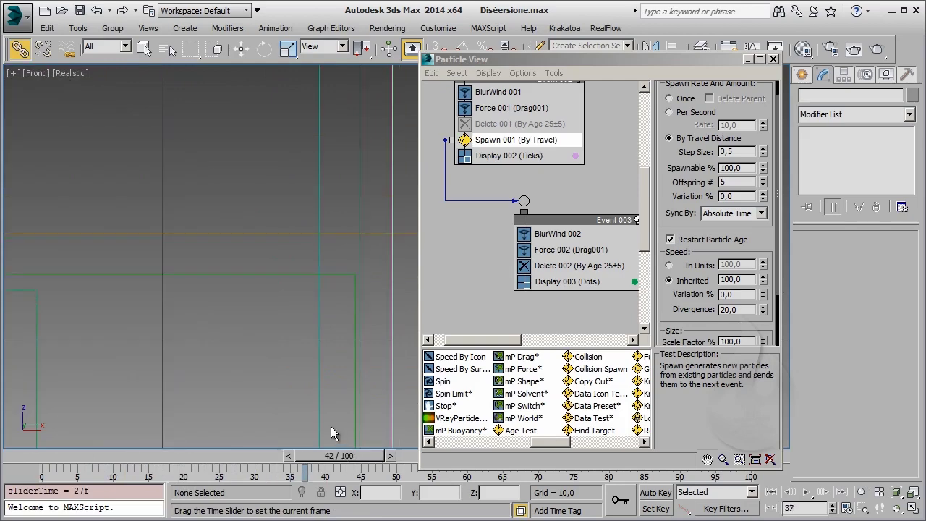
scroll(335, 318, "down", 3)
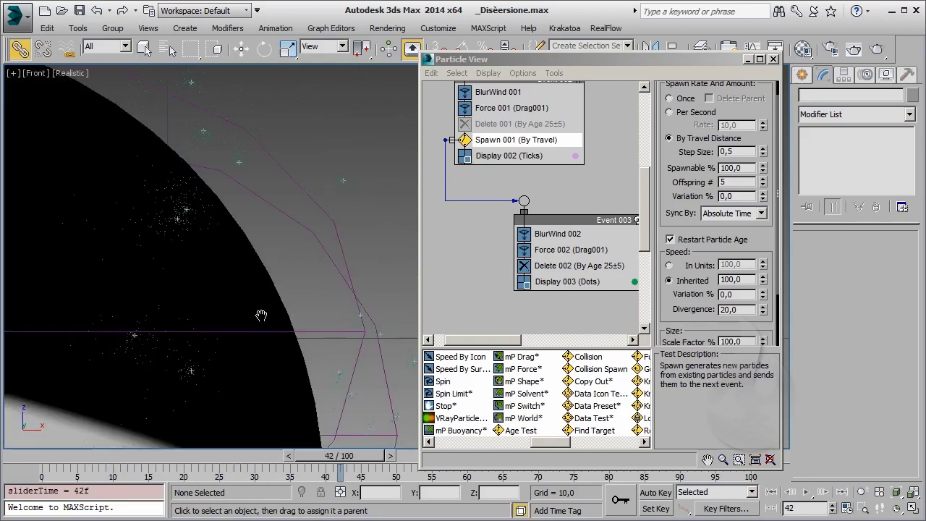
scroll(289, 304, "down", 2)
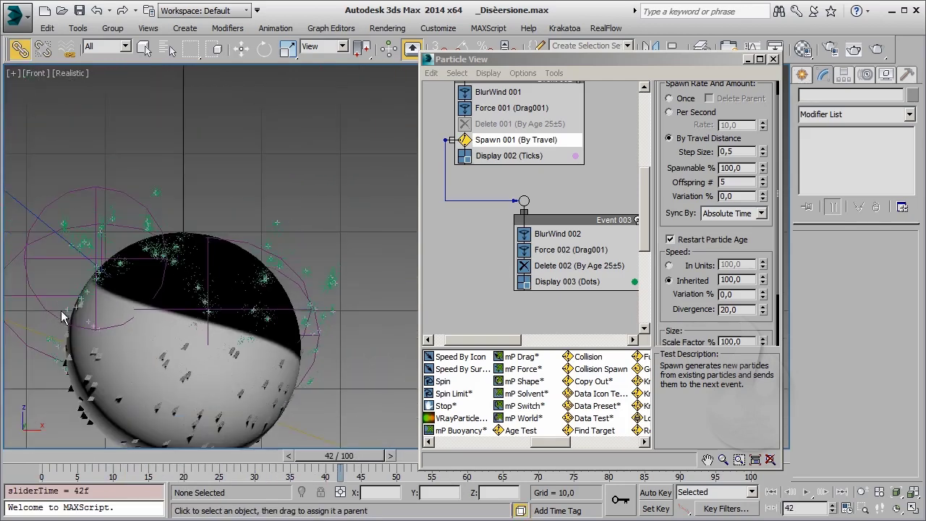
scroll(94, 298, "up", 1)
scroll(173, 272, "up", 1)
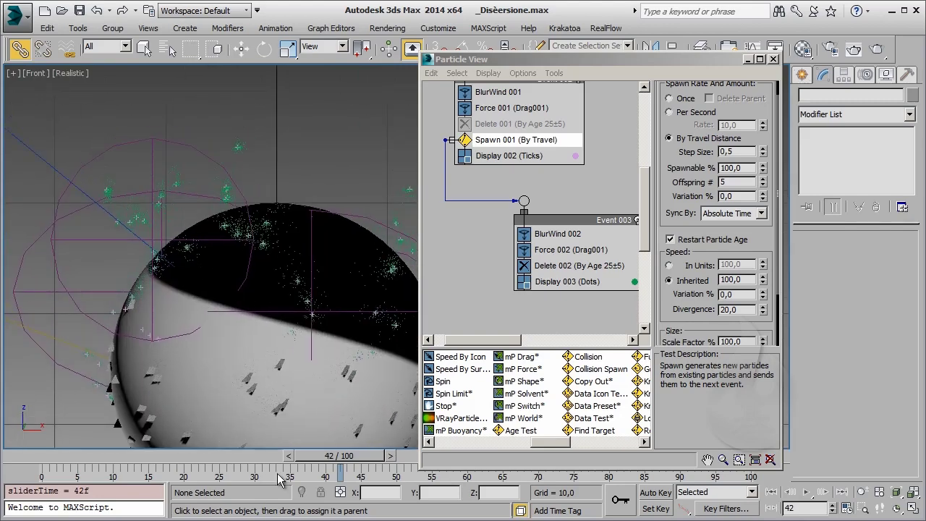
middle_click_drag(374, 321, 241, 334)
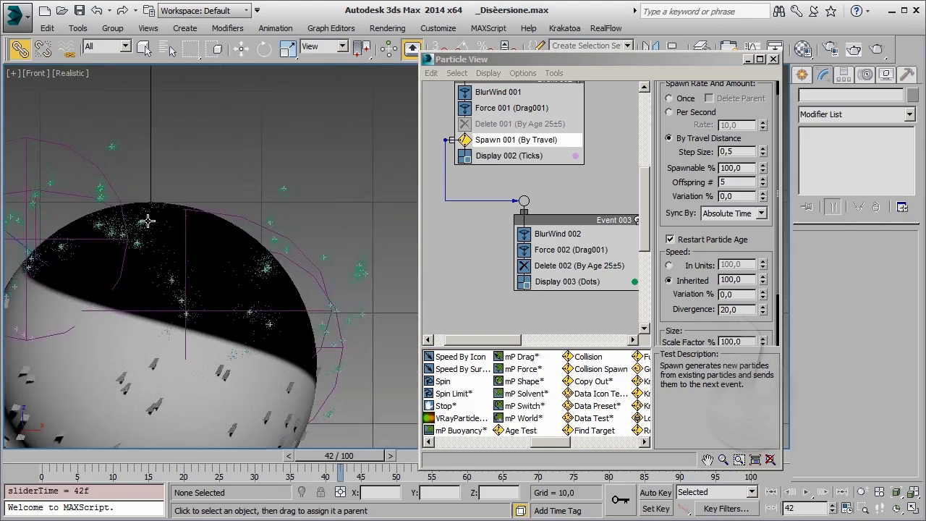
left_click_drag(340, 456, 370, 461)
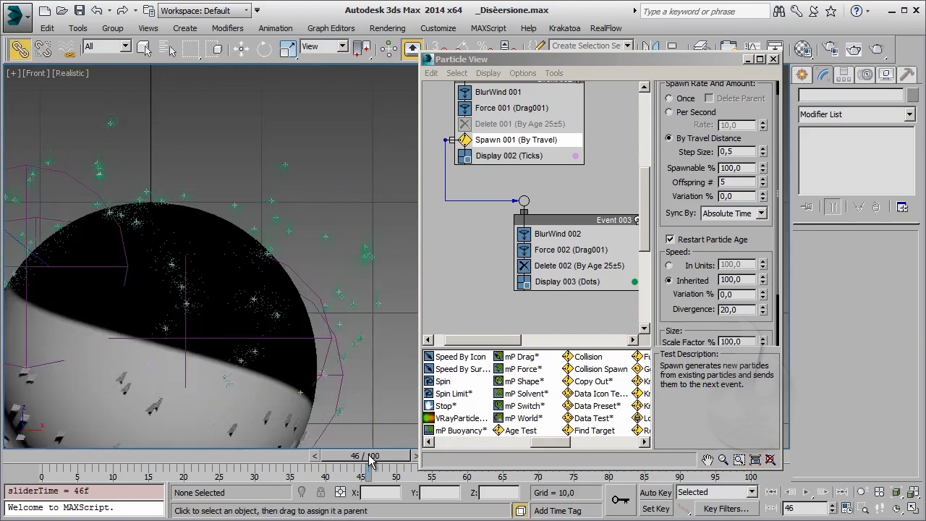
left_click_drag(371, 460, 442, 460)
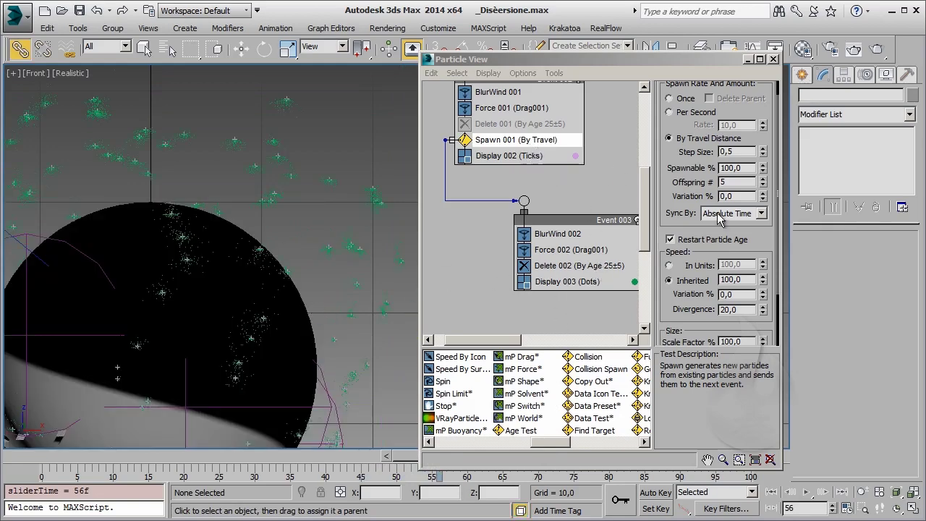
double_click(733, 181)
type("2")
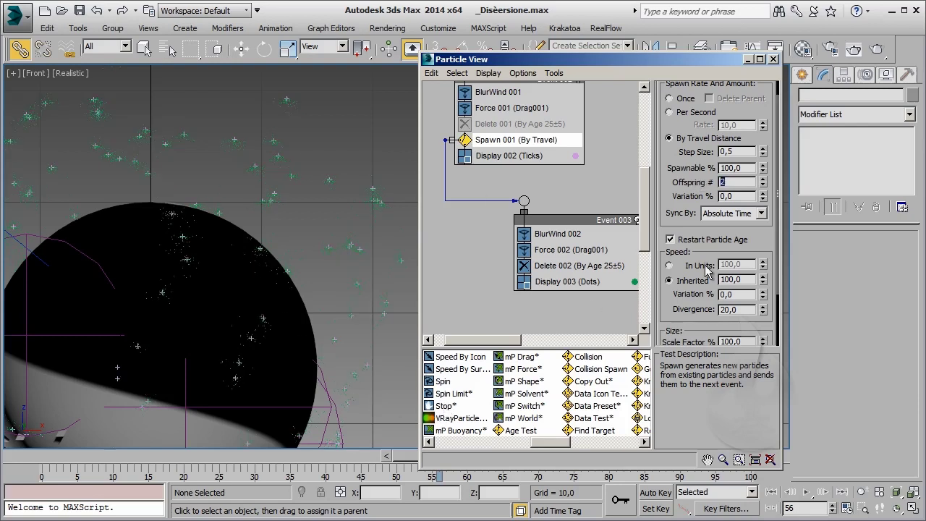
Lower Spawn 001's speed Divergence from 20 to 5
left_click_drag(703, 255, 709, 157)
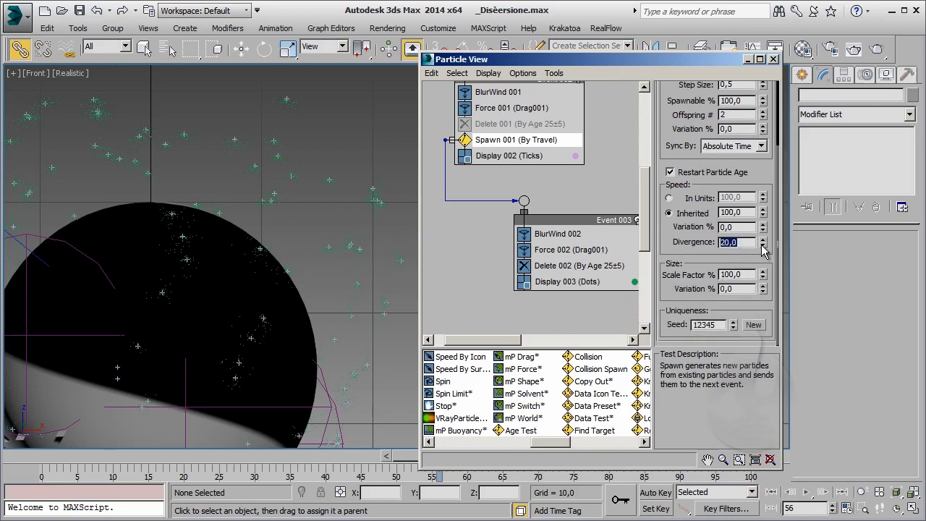
type("0")
key("Return")
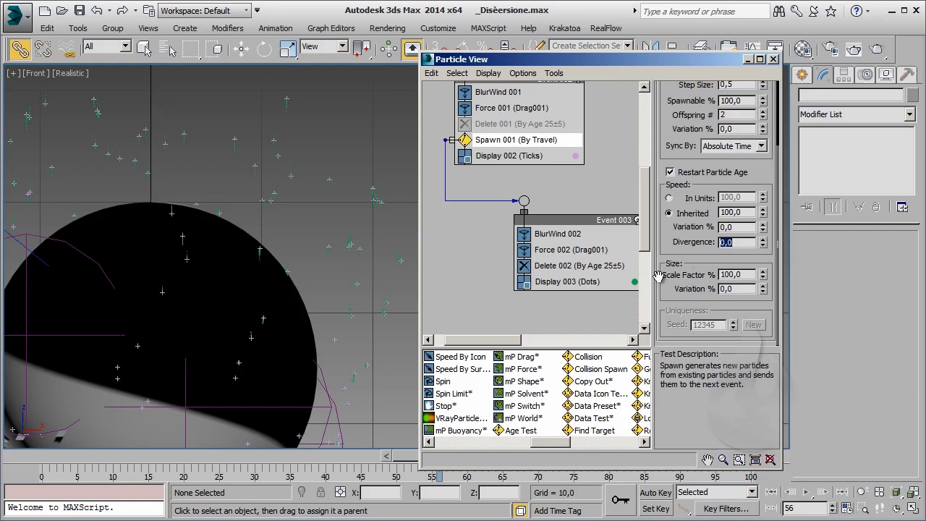
type("5")
key("Return")
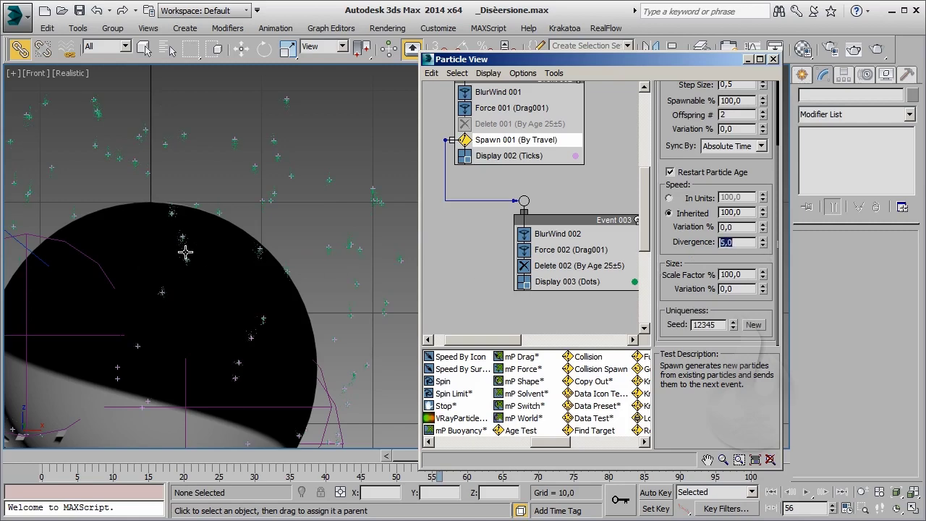
Scrub back to frame 32 to check the trail and bring up Delete 002's age settings
scroll(327, 275, "up", 2)
scroll(334, 275, "up", 2)
scroll(322, 269, "down", 2)
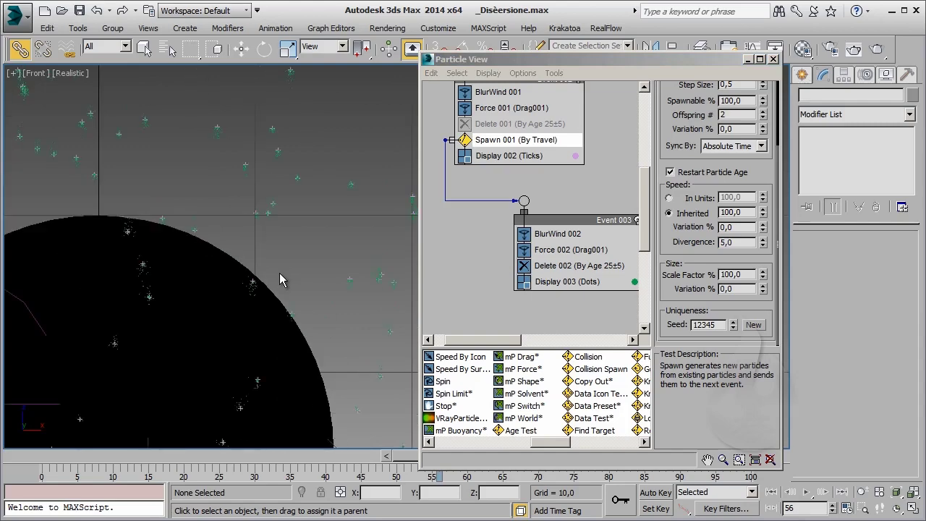
scroll(289, 279, "down", 2)
left_click_drag(80, 456, 274, 456)
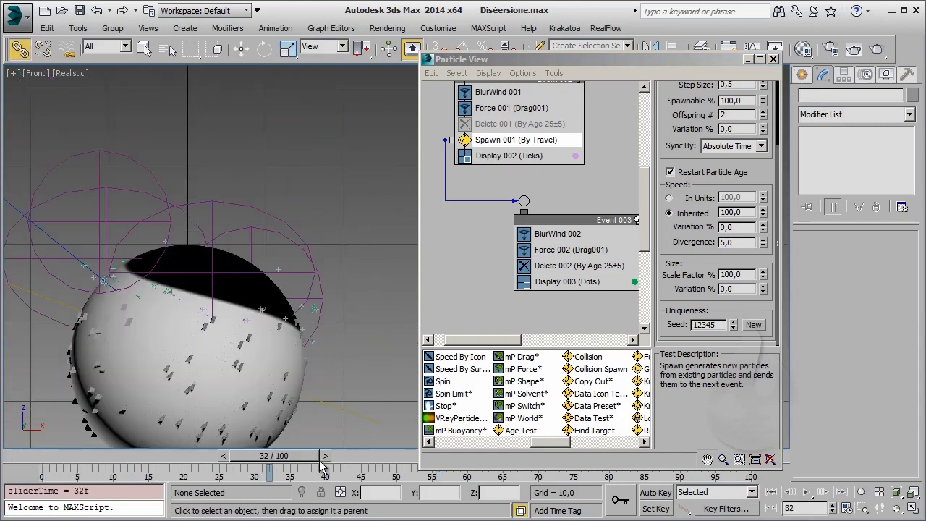
left_click(579, 266)
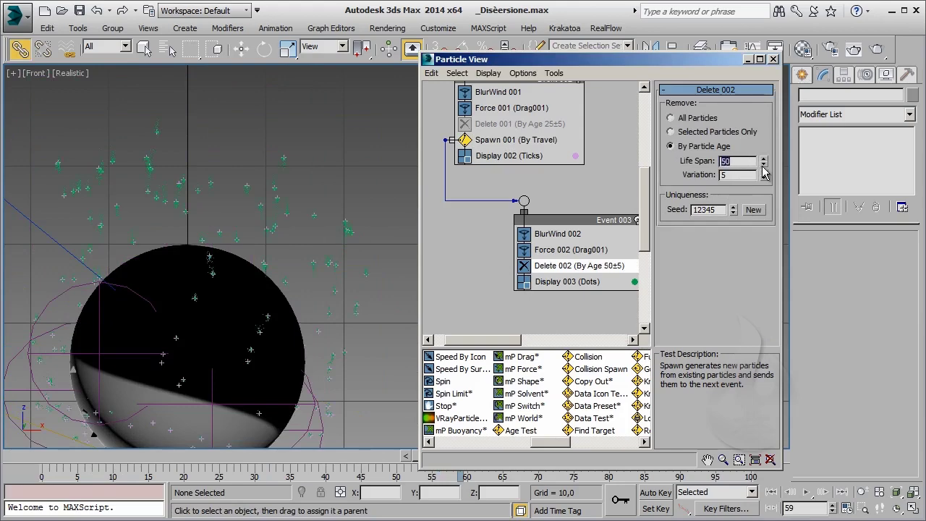
Disable BlurWind 002 and Force 002 in Event 003
left_click(524, 234)
left_click(537, 249)
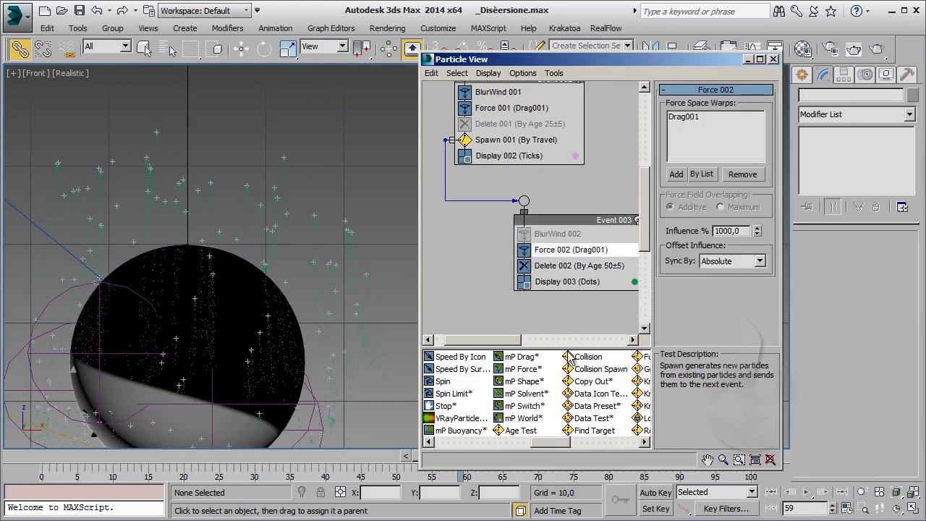
left_click(524, 249)
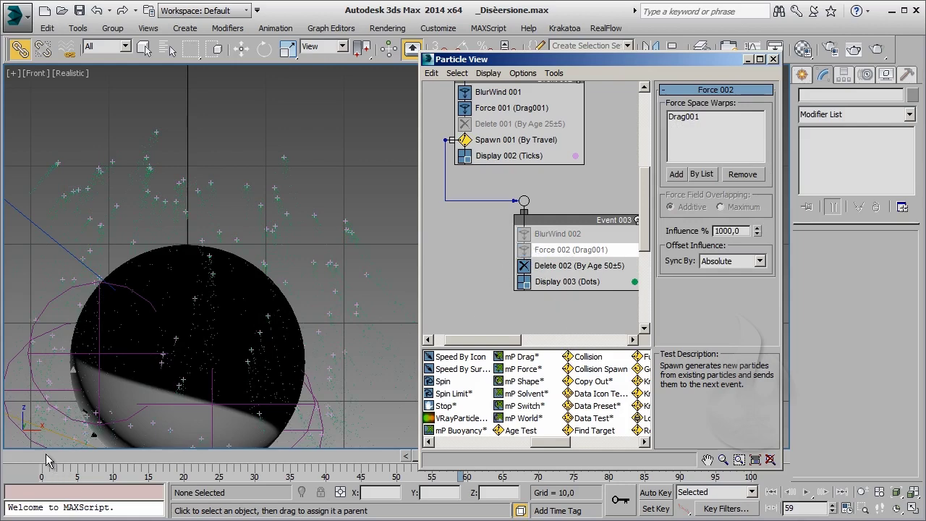
Scrub to frame 29 and step forward frame by frame to watch the spawned dots
left_click_drag(46, 460, 214, 463)
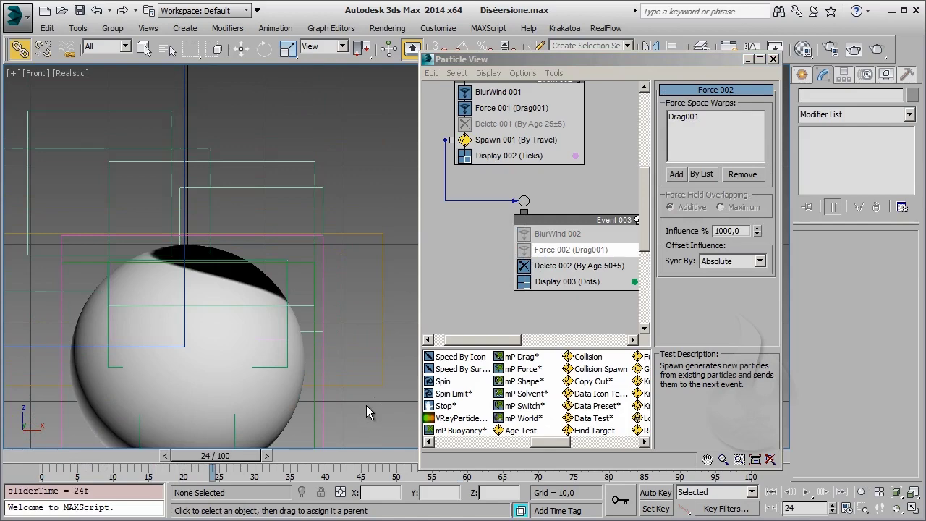
left_click_drag(233, 462, 326, 463)
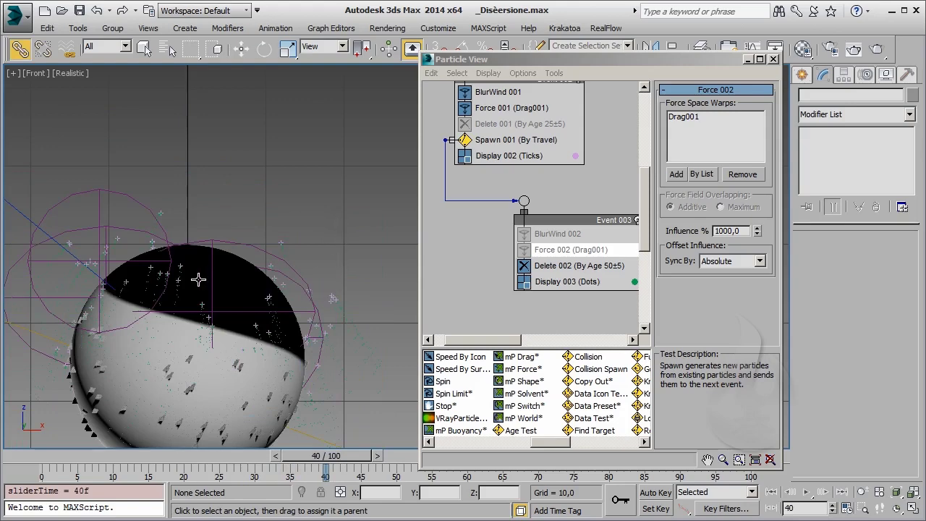
left_click(378, 456)
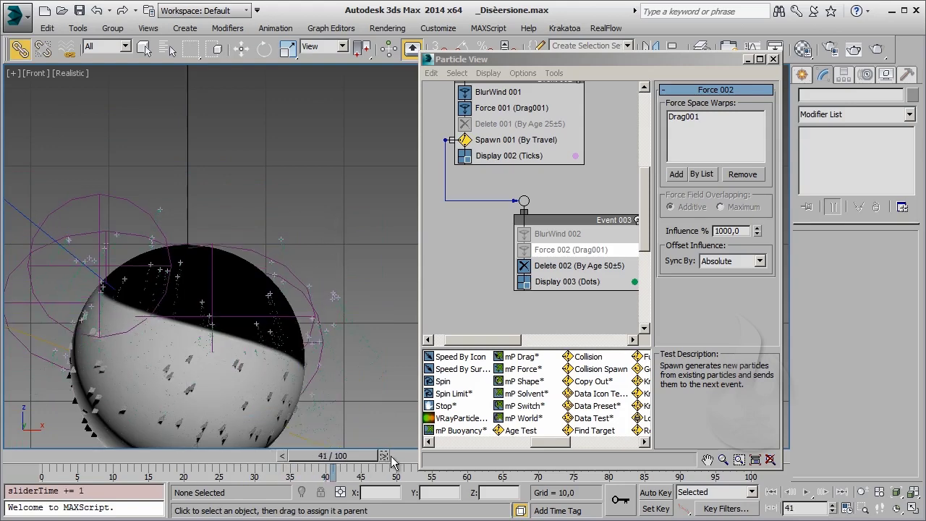
left_click(388, 458)
left_click(391, 458)
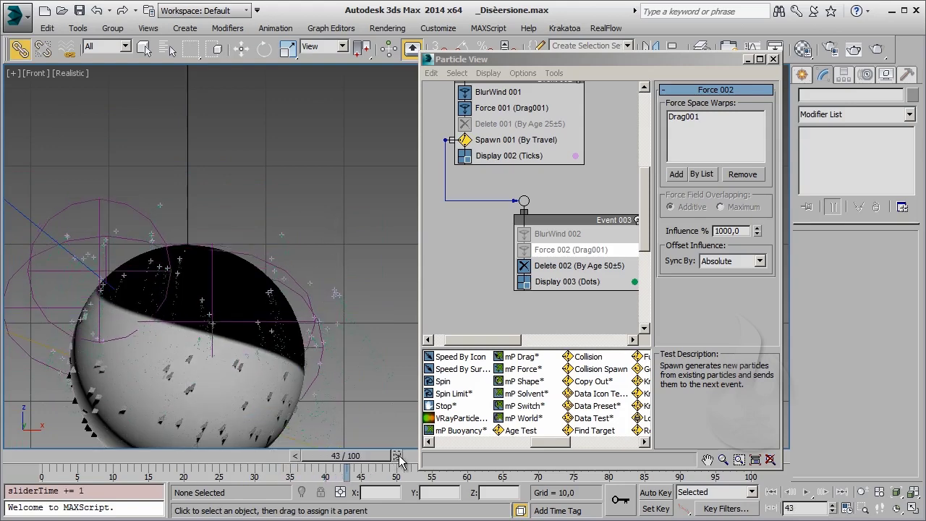
left_click(397, 458)
left_click(398, 457)
left_click(399, 458)
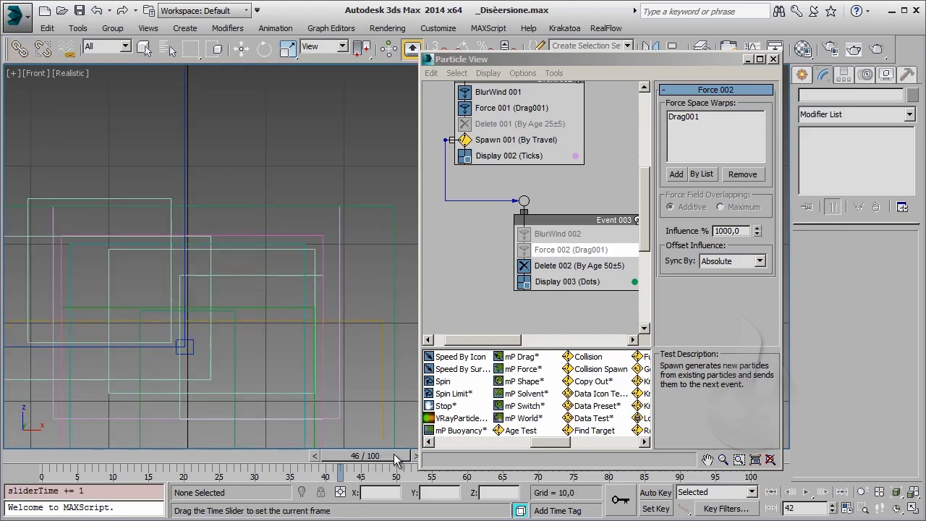
left_click(399, 458)
Re-enable Force 002 and BlurWind 002, then close the particle flow editor
left_click(554, 234)
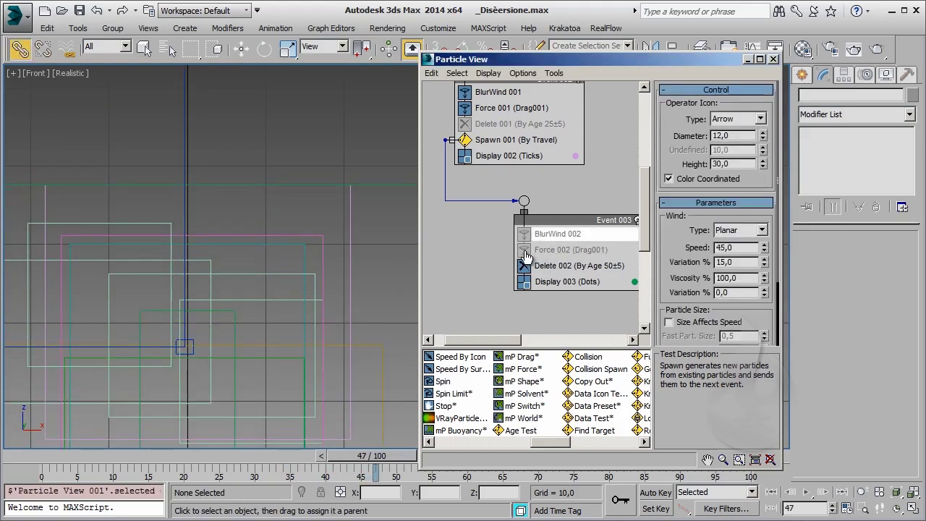
left_click(524, 250)
left_click(524, 234)
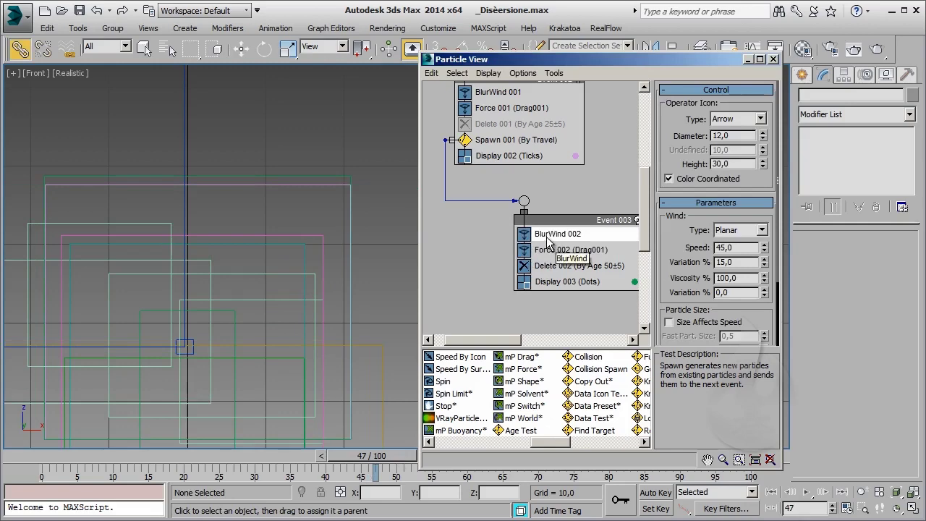
left_click(750, 59)
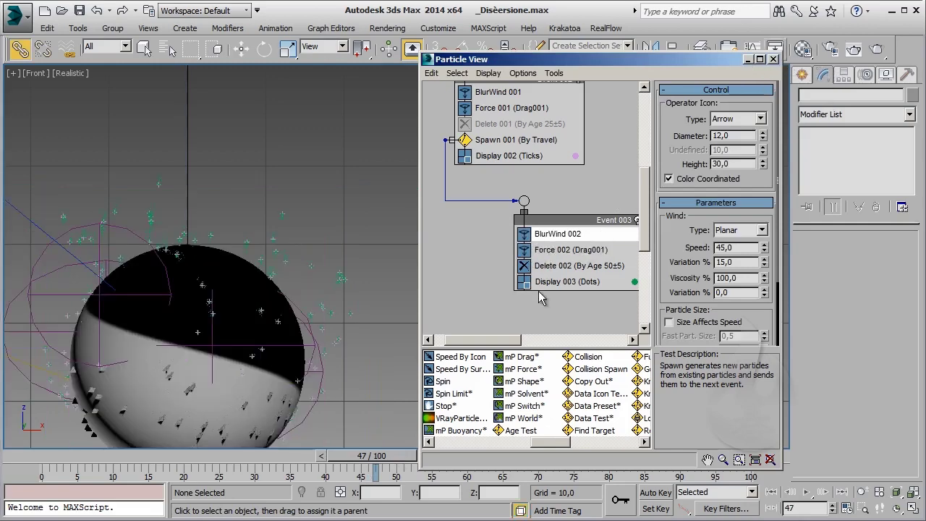
Select the second wind helper below the sphere and raise it on Z to 65.6
middle_click_drag(450, 354, 528, 263)
scroll(427, 302, "down", 5)
scroll(377, 361, "up", 4)
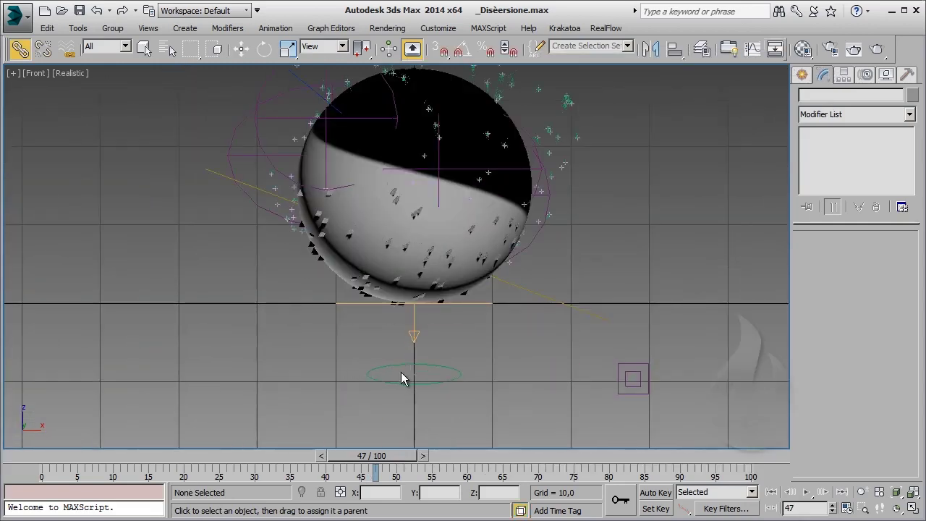
scroll(412, 362, "up", 2)
middle_click_drag(422, 346, 420, 373)
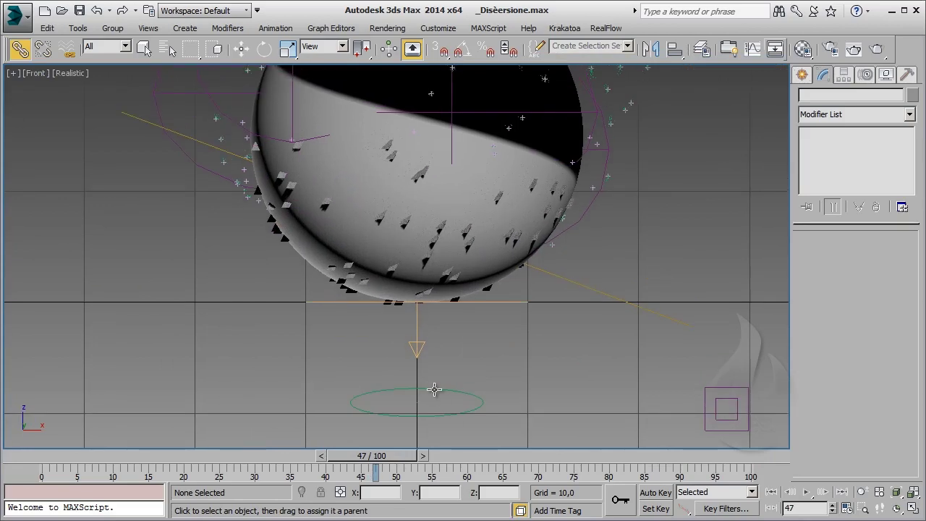
left_click(434, 390)
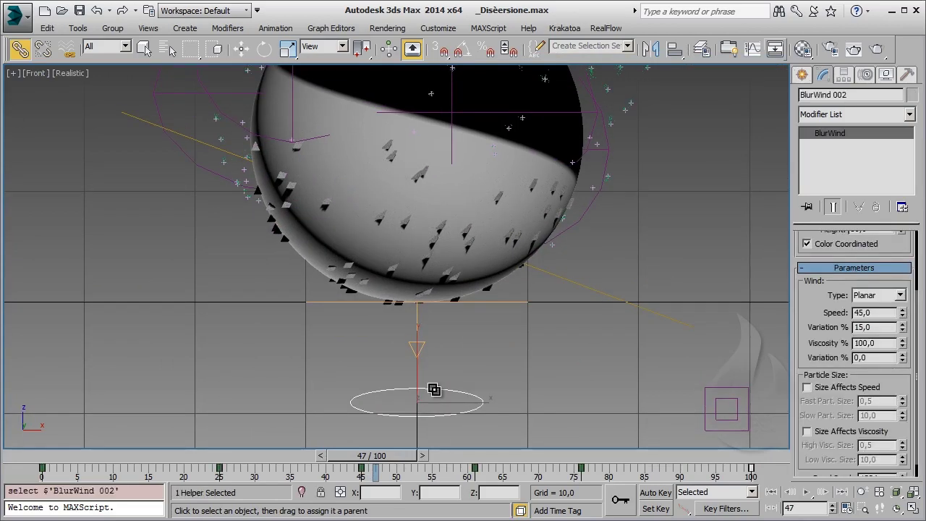
key("w")
scroll(420, 362, "down", 3)
scroll(415, 355, "down", 3)
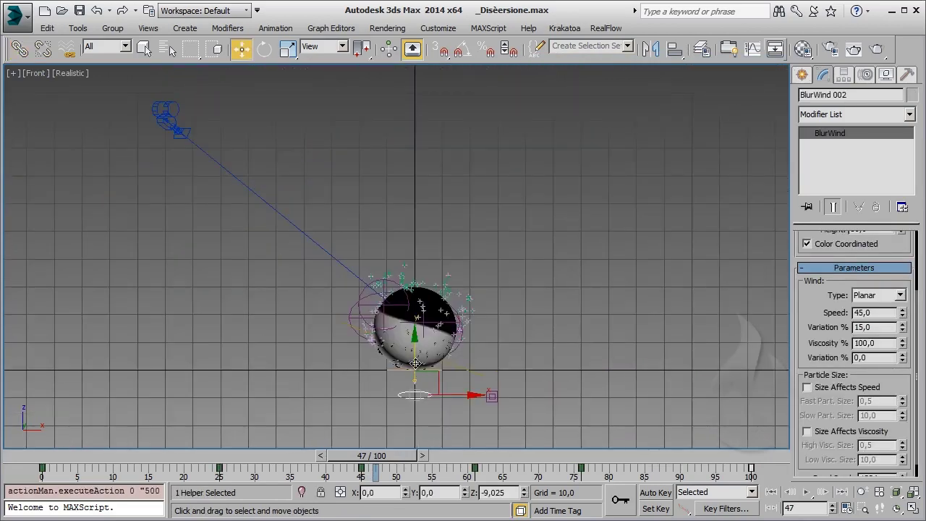
scroll(416, 353, "down", 2)
left_click_drag(415, 353, 420, 208)
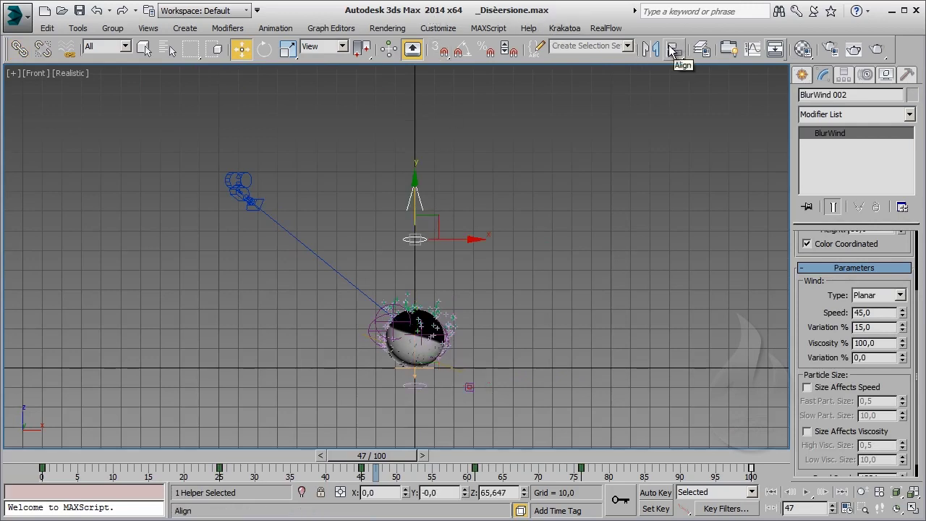
Mirror BlurWind 002 on Z with No Clone so it blows downward
left_click(658, 49)
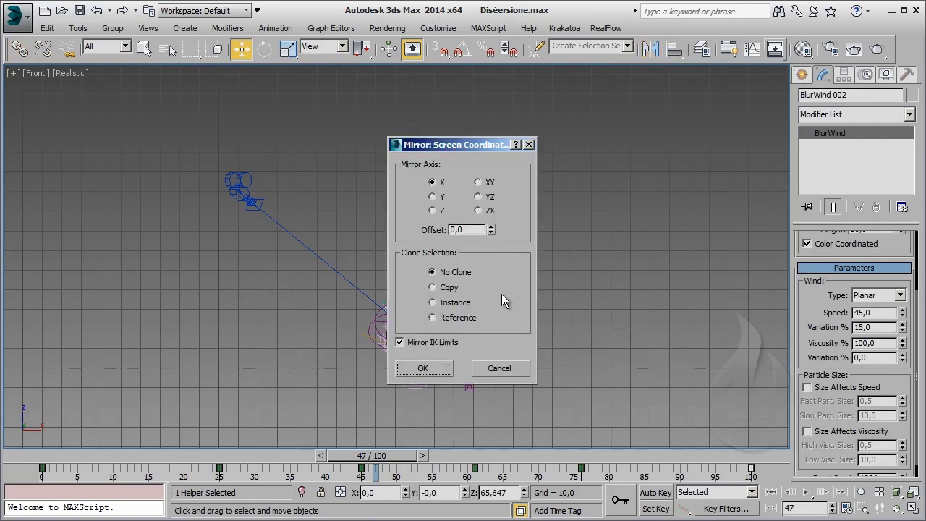
left_click(432, 370)
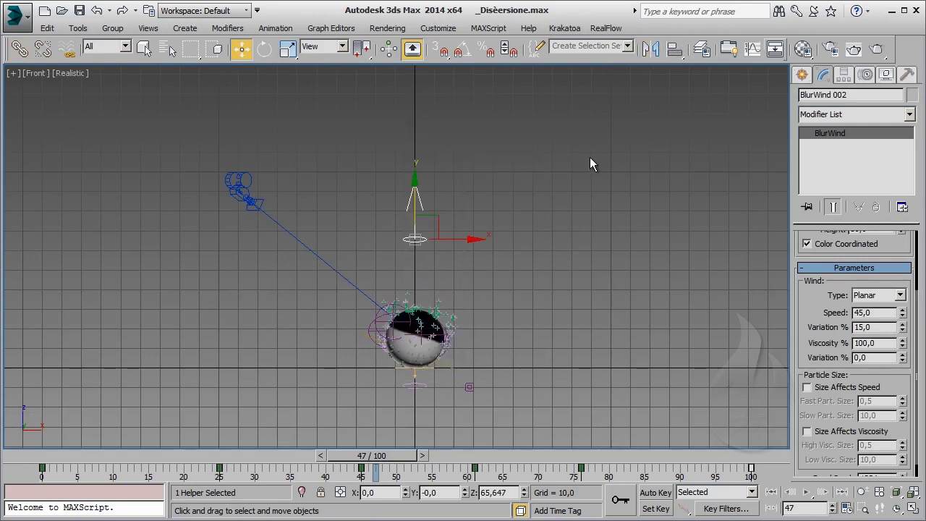
middle_click_drag(590, 157, 556, 209, "alt")
key("p")
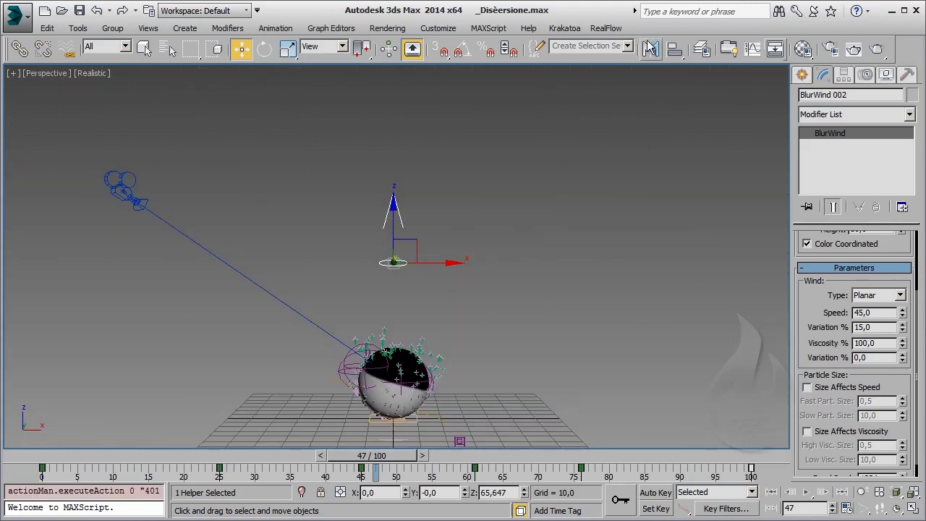
left_click(651, 49)
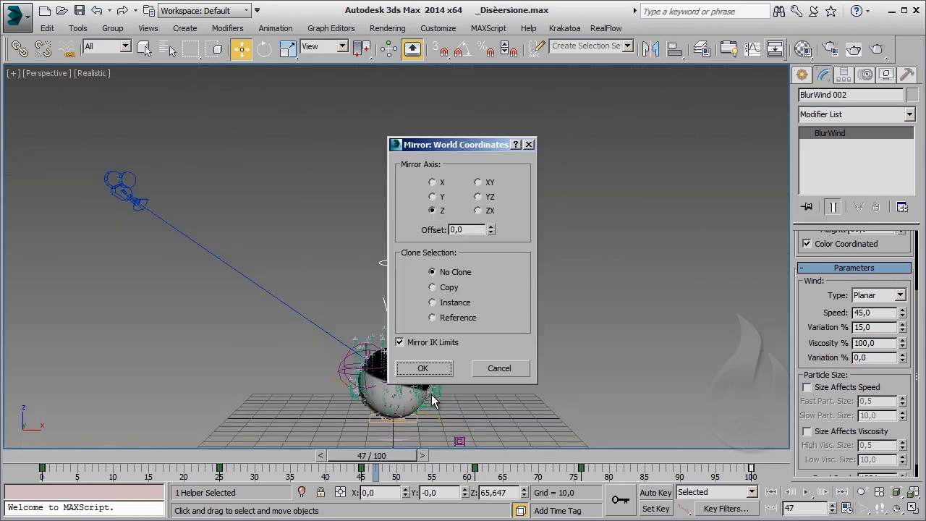
left_click(436, 369)
middle_click_drag(449, 261, 469, 307, "alt")
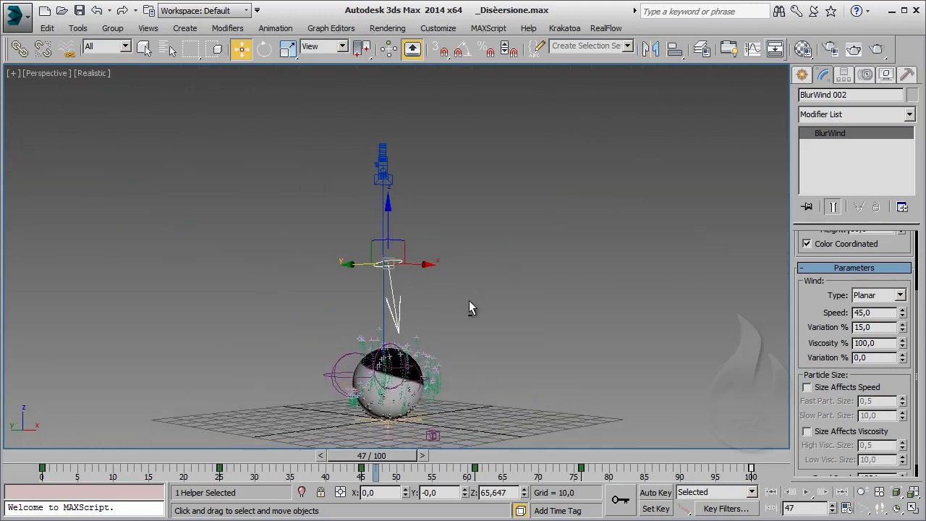
scroll(432, 324, "up", 5)
mouse_move(409, 280)
middle_mouse_down()
mouse_move(428, 249)
mouse_move(421, 319)
mouse_move(477, 334)
middle_mouse_up()
scroll(428, 248, "down", 3)
Reopen Particle View and set Spawn 001's Divergence to 20
key("6")
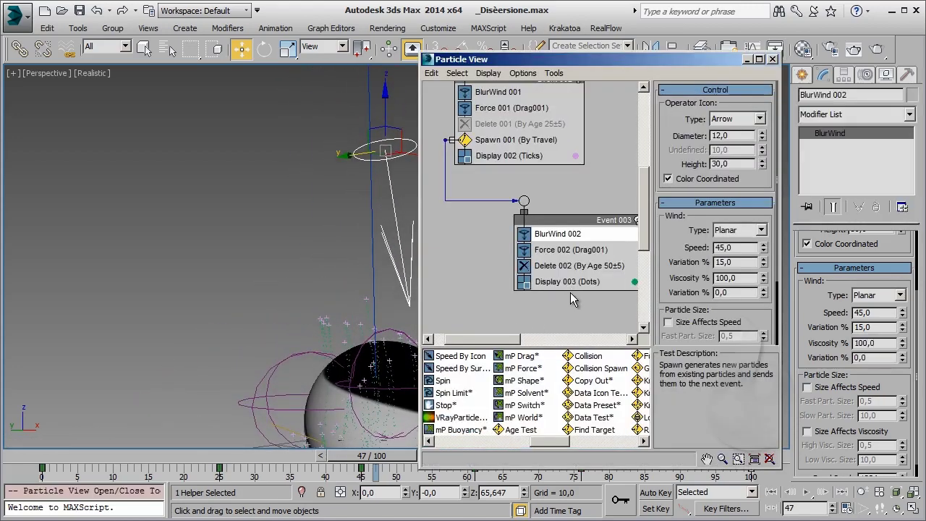
left_click(536, 140)
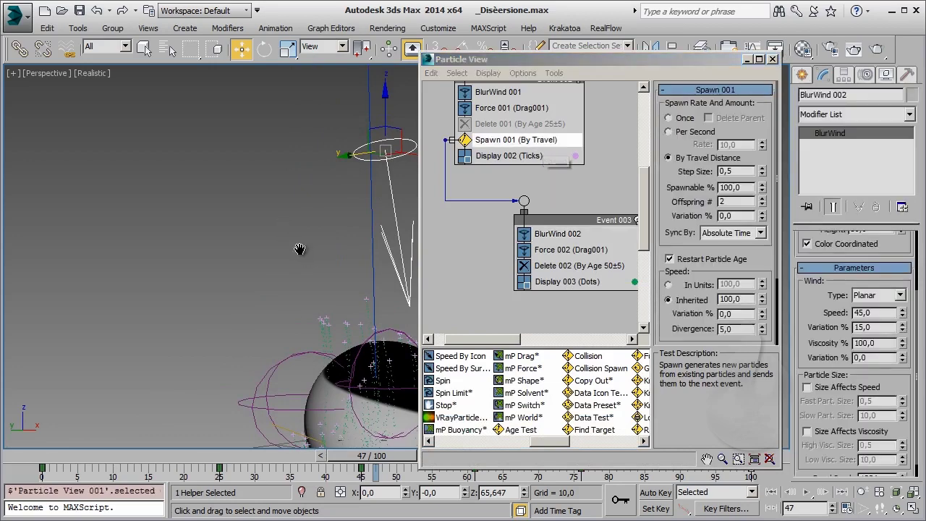
middle_click_drag(416, 275, 392, 265)
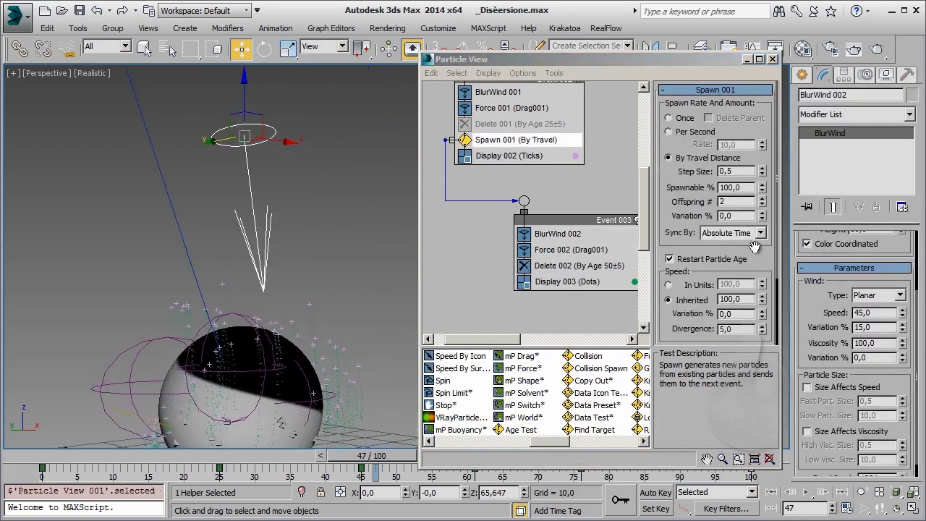
left_click_drag(759, 242, 759, 226)
scroll(759, 226, "down", 2)
scroll(752, 261, "down", 2)
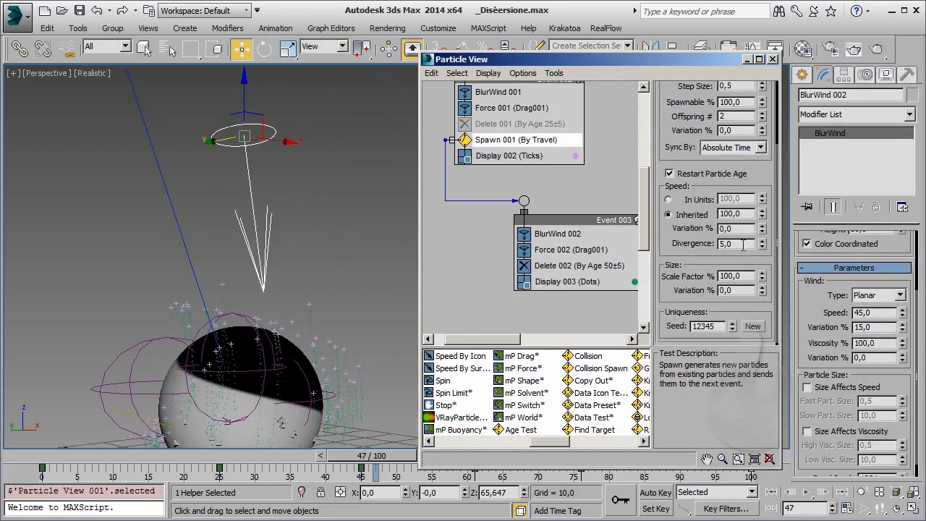
left_click(762, 246)
type("20")
key("Return")
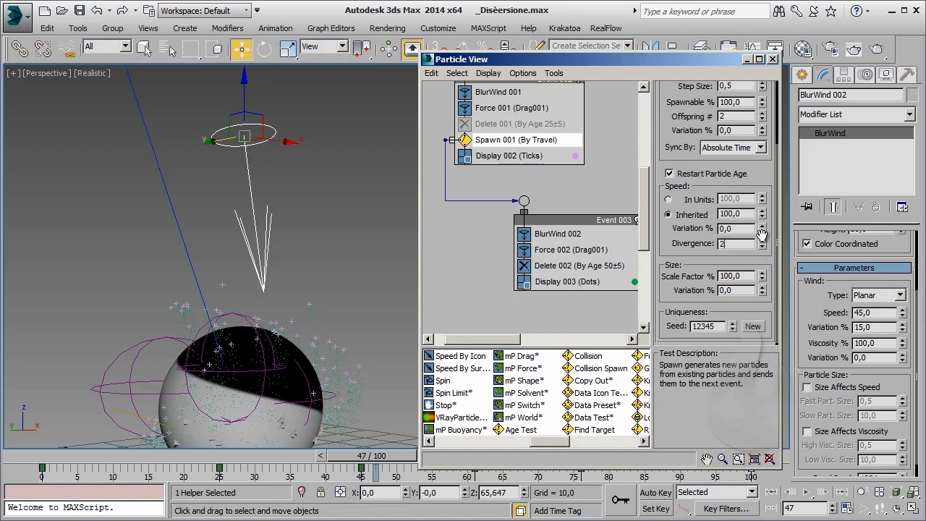
Set Delete 002's Life Span in Event 003 to 15 and rewind to frame 0
left_click(602, 267)
type("25")
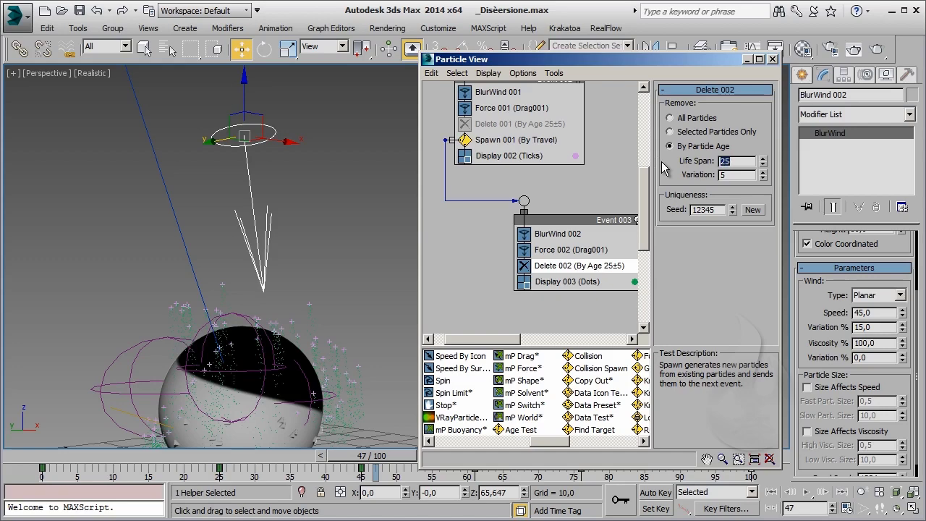
type("15")
key("Return")
left_click(285, 347)
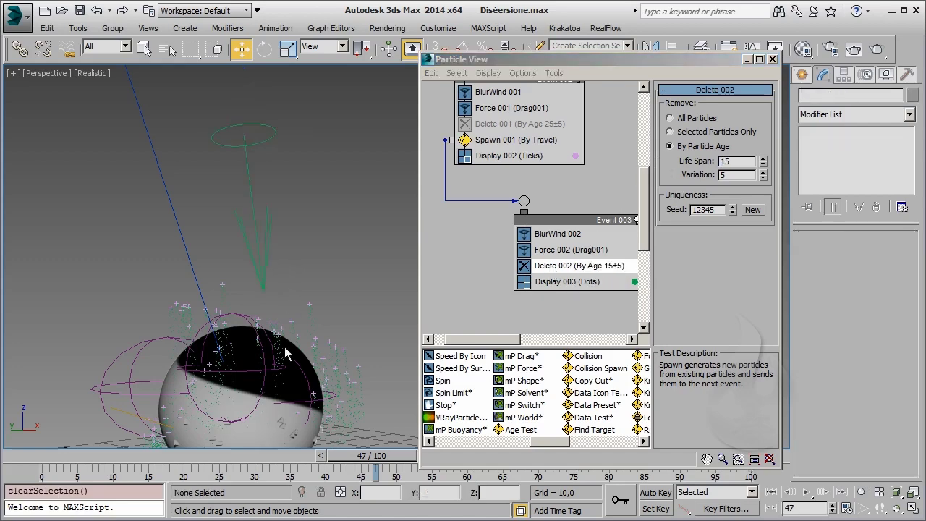
mouse_move(371, 456)
left_mouse_down()
mouse_move(33, 455)
mouse_move(357, 454)
left_mouse_up()
key("w")
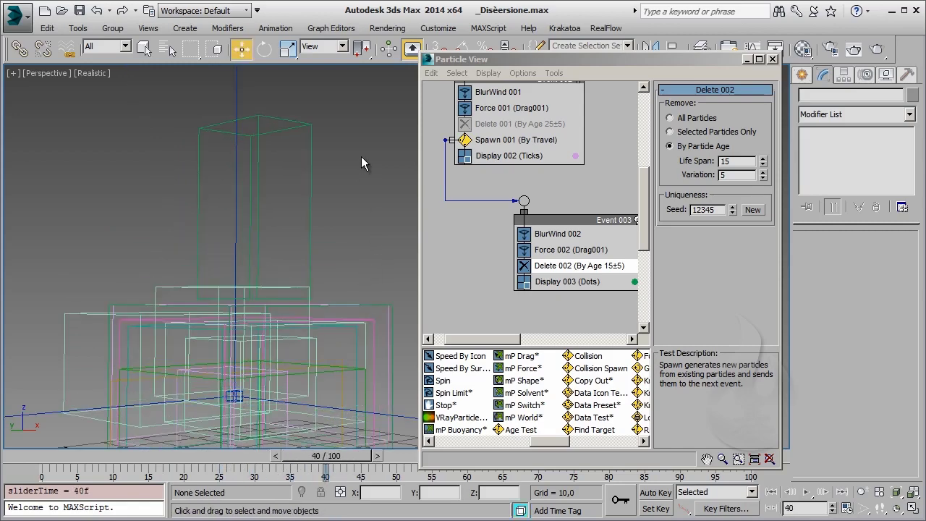
Orbit the viewport and pan the graph to show PF Source 001 and Event 001
scroll(347, 224, "down", 3)
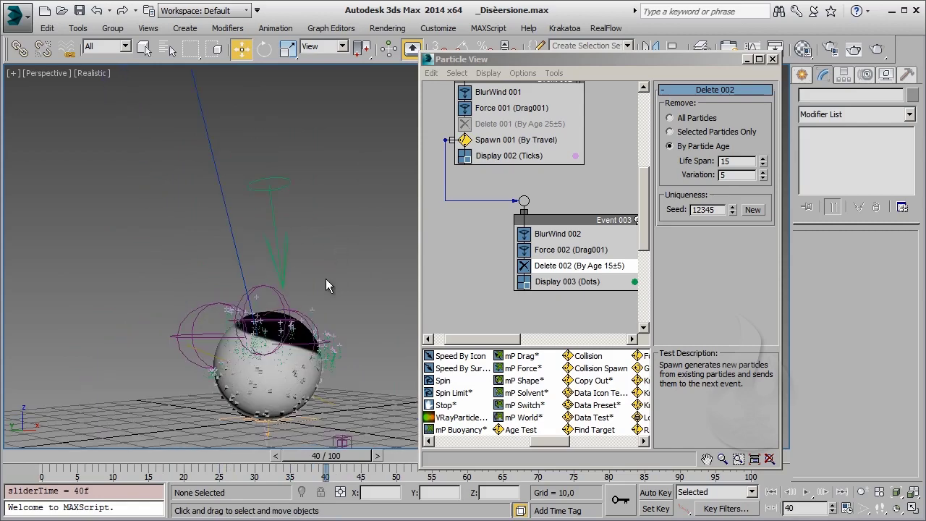
middle_click_drag(319, 257, 326, 276, "alt")
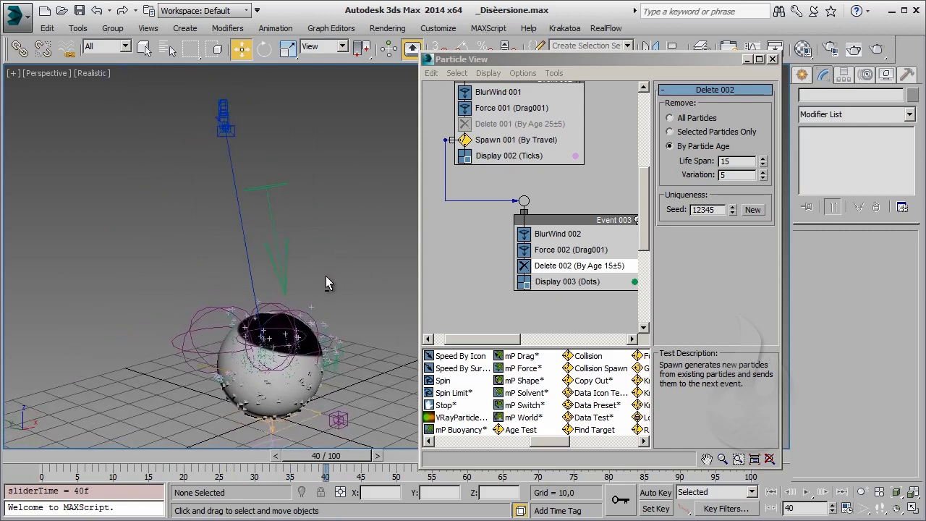
middle_click_drag(563, 210, 563, 369)
mouse_move(543, 88)
middle_mouse_down()
mouse_move(545, 236)
mouse_move(544, 161)
mouse_move(550, 184)
middle_mouse_up()
Re-enable Delete 001 and move Material Static and Mapping Object into Event 001
left_click(470, 264)
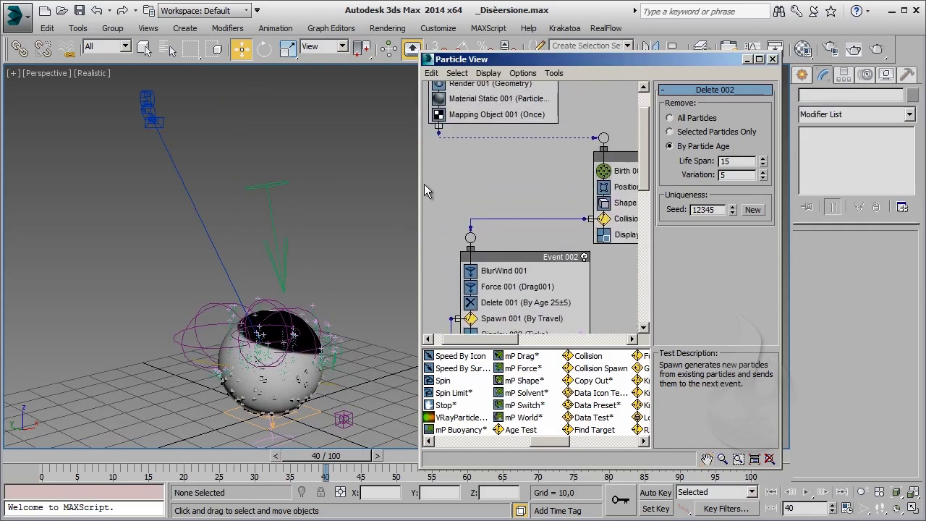
left_click_drag(419, 184, 185, 184)
middle_click_drag(304, 188, 323, 218)
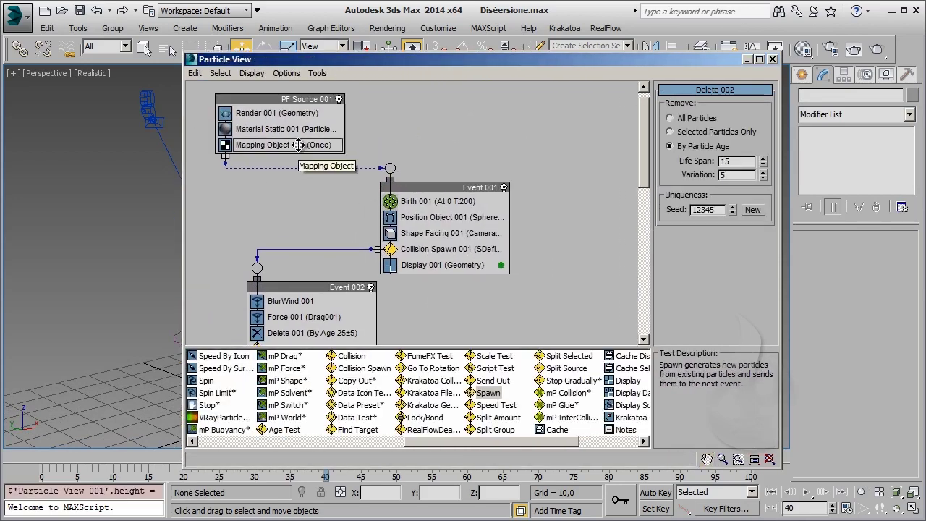
left_click(230, 144)
left_click(268, 128, "ctrl")
mouse_move(275, 137)
left_mouse_down()
mouse_move(432, 157)
mouse_move(447, 221)
left_mouse_up()
Instance Material Static, Mapping Object and Shape Facing into Event 002
scroll(506, 232, "down", 5)
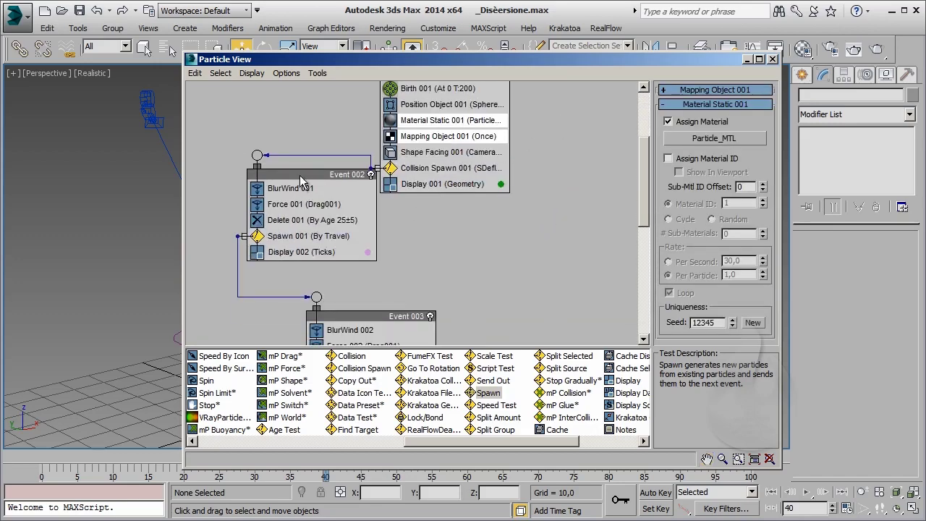
left_click_drag(298, 177, 280, 196)
left_click_drag(362, 316, 534, 332)
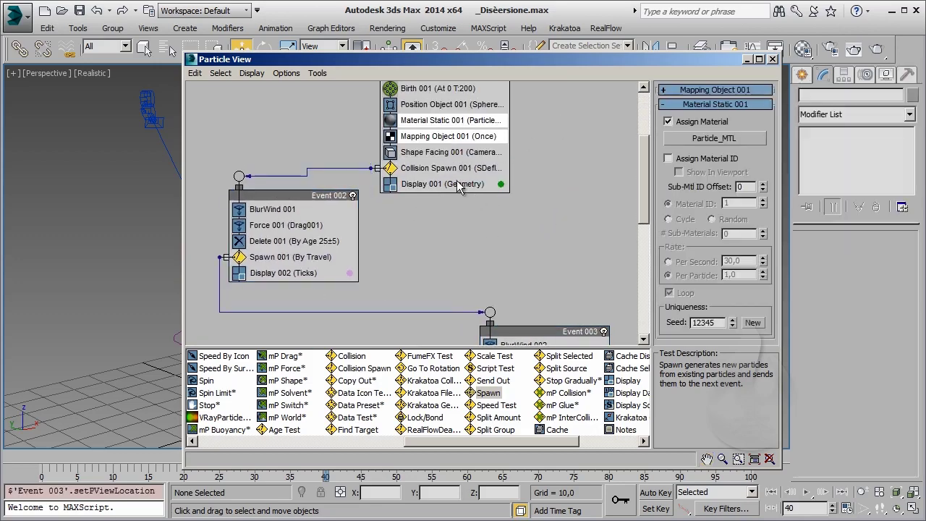
left_click(427, 152, "ctrl")
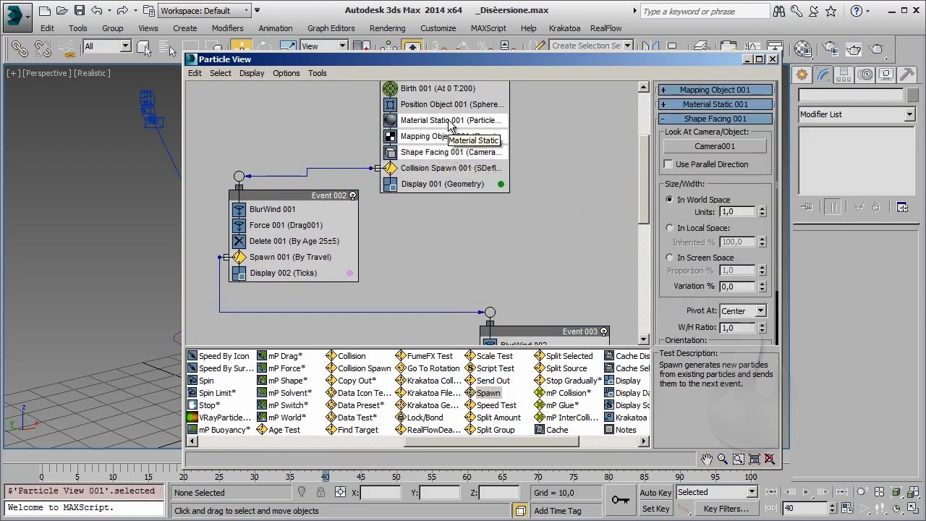
mouse_move(445, 130)
left_mouse_down()
mouse_move(317, 192)
mouse_move(306, 239)
left_mouse_up()
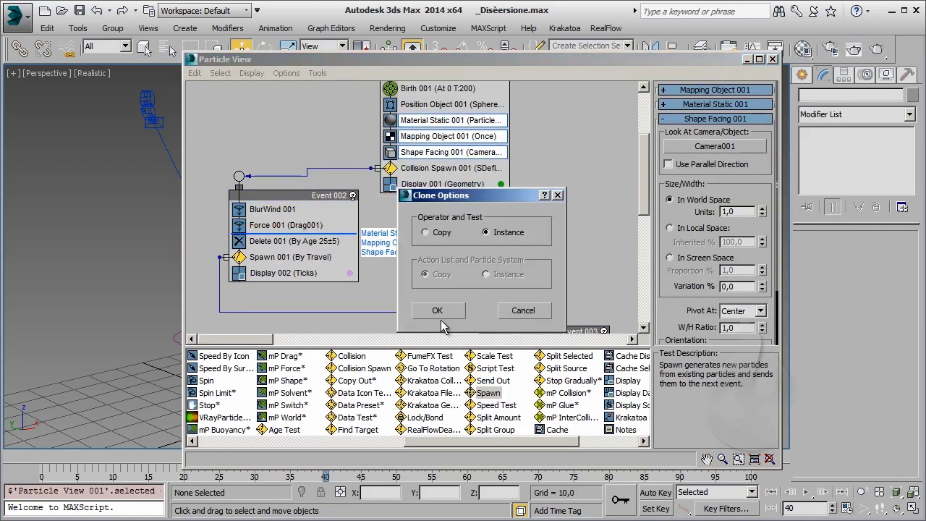
left_click(437, 310)
Review the three instanced operators and rearrange Event 003 beside Event 002
left_click(296, 243)
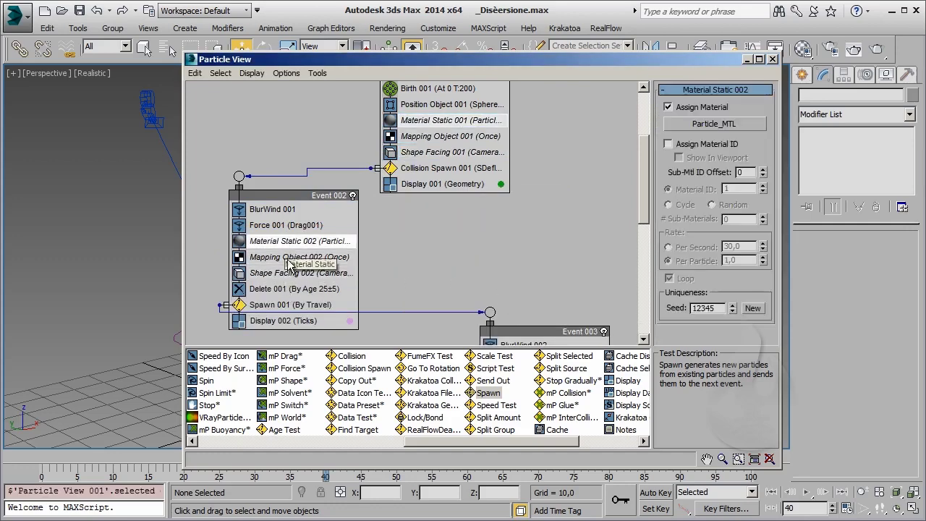
left_click(290, 257)
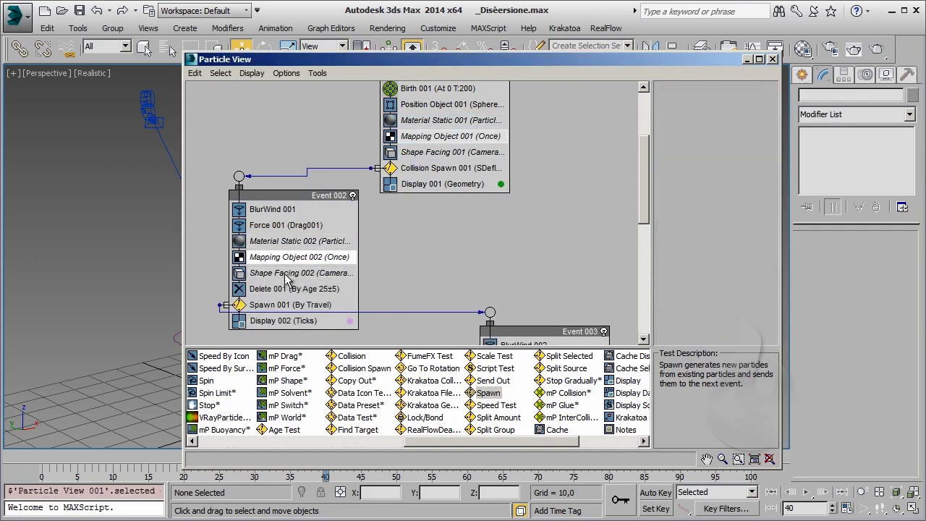
left_click(289, 273)
middle_click_drag(528, 252, 520, 162)
left_click_drag(538, 243, 518, 288)
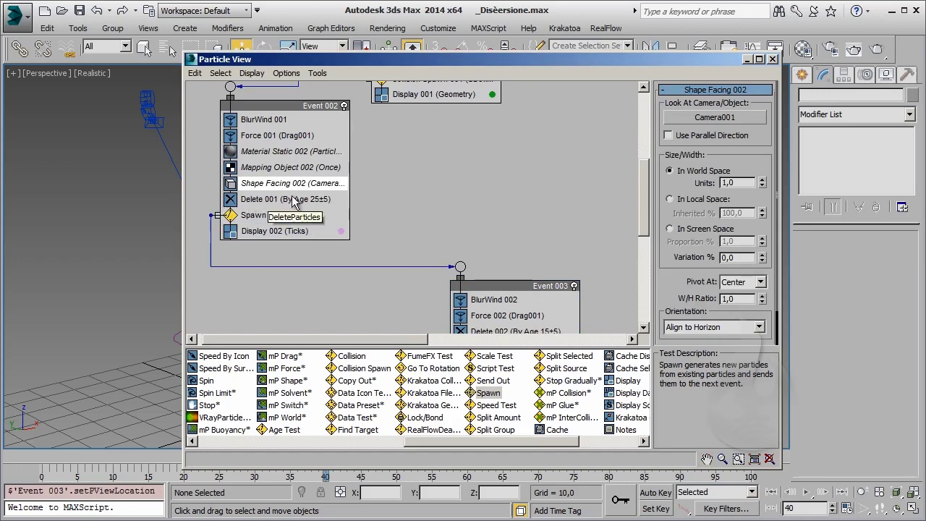
middle_click_drag(530, 122, 494, 64)
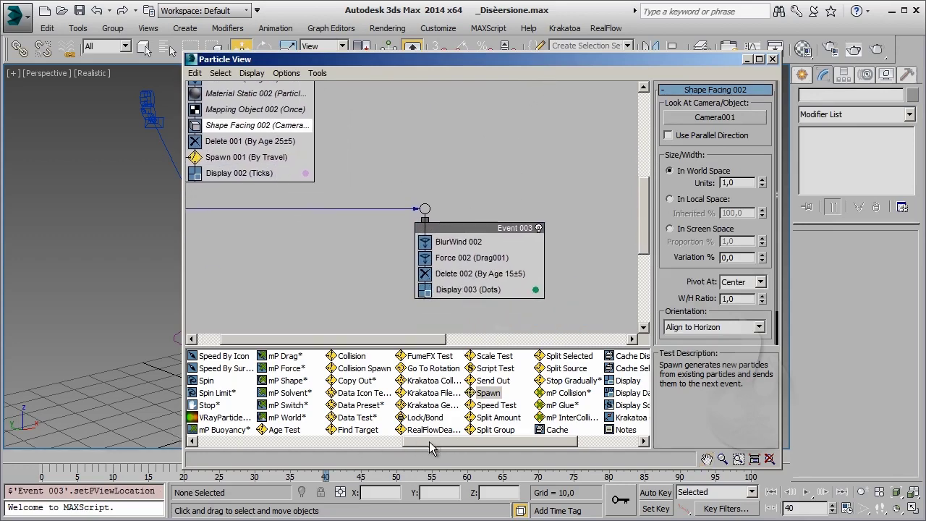
left_click_drag(434, 446, 359, 448)
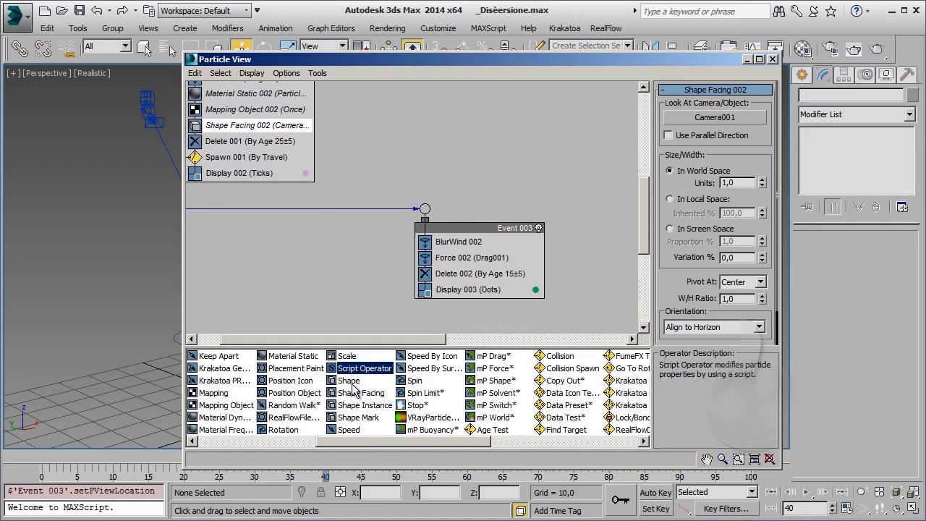
Add a Shape operator to Event 003: 80-sided 3D sphere, size 0,1, scale 80%, variation 25%
left_click_drag(338, 387, 460, 268)
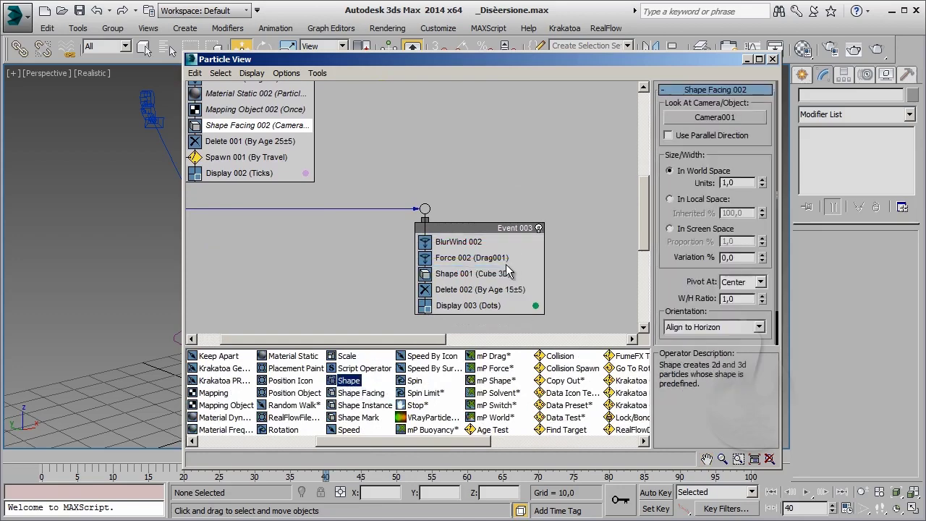
left_click(762, 126)
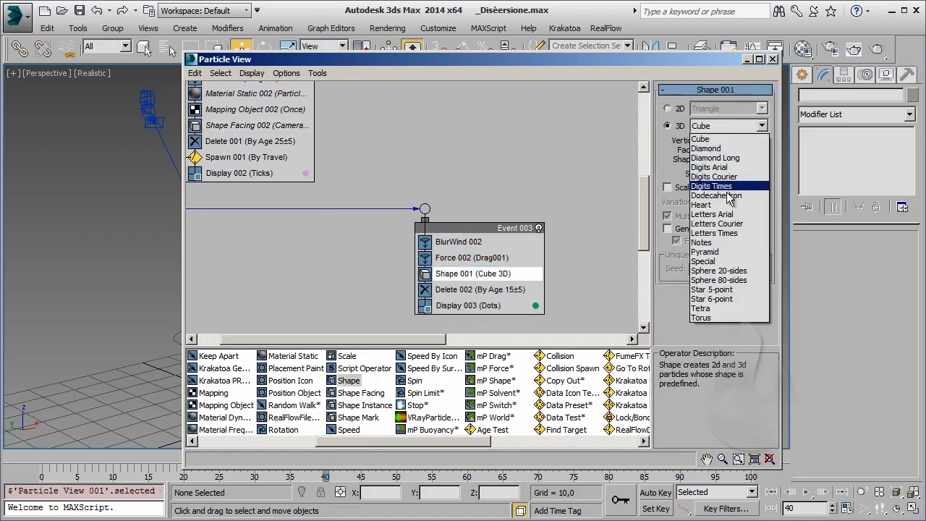
left_click(729, 281)
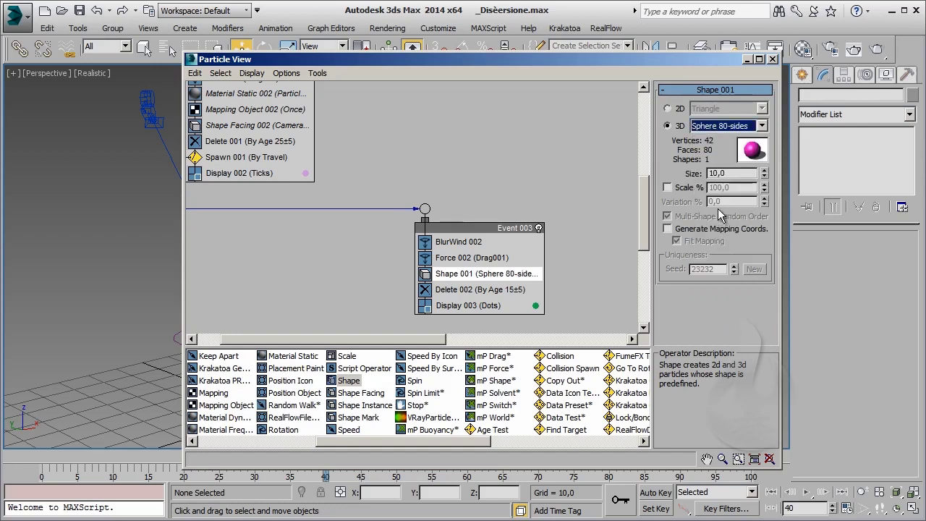
double_click(736, 174)
type("0,")
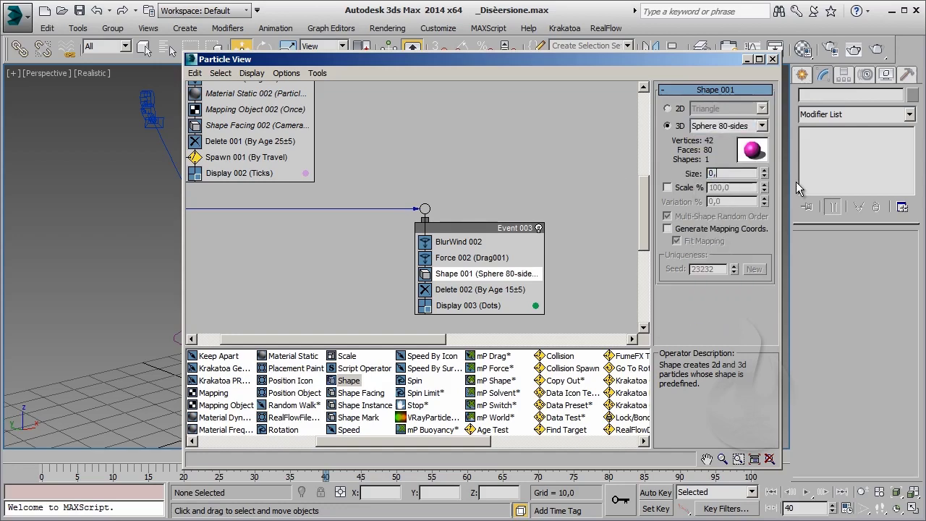
type("1")
left_click(667, 188)
double_click(733, 187)
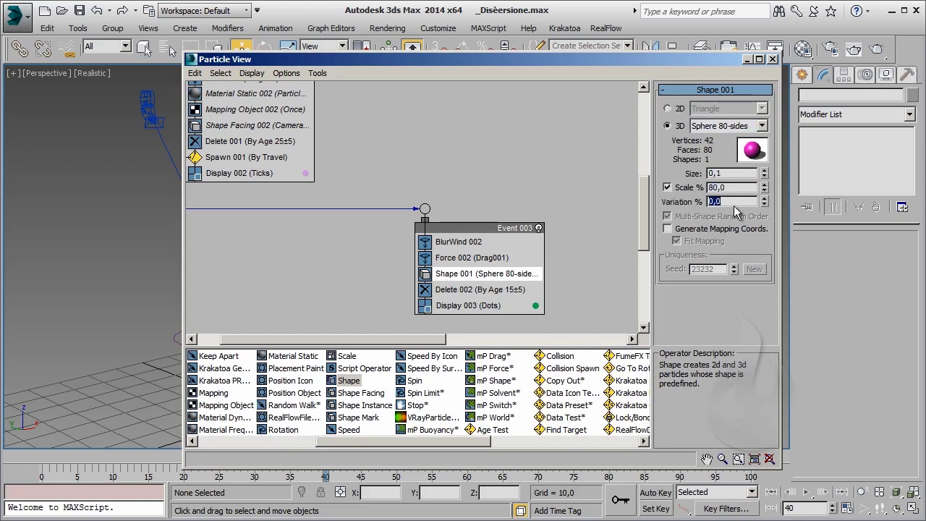
type("50")
key("Return")
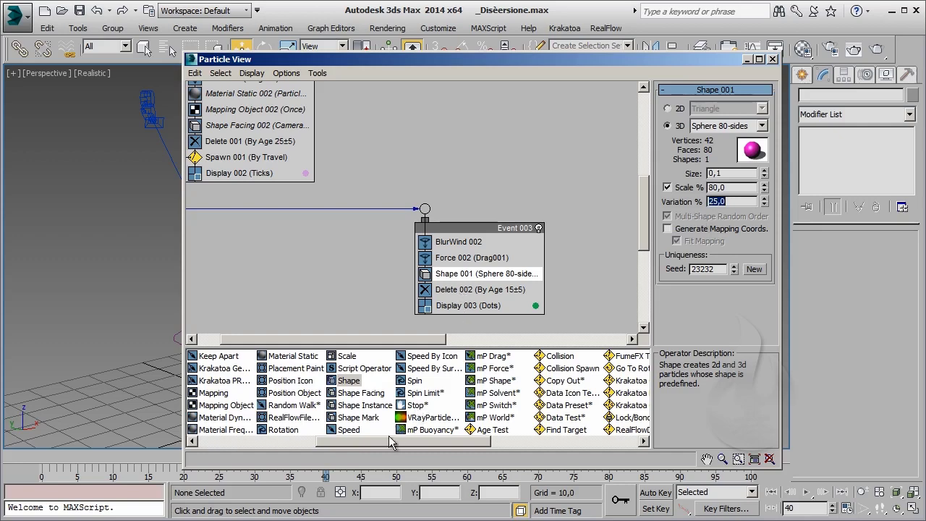
left_click_drag(338, 446, 310, 445)
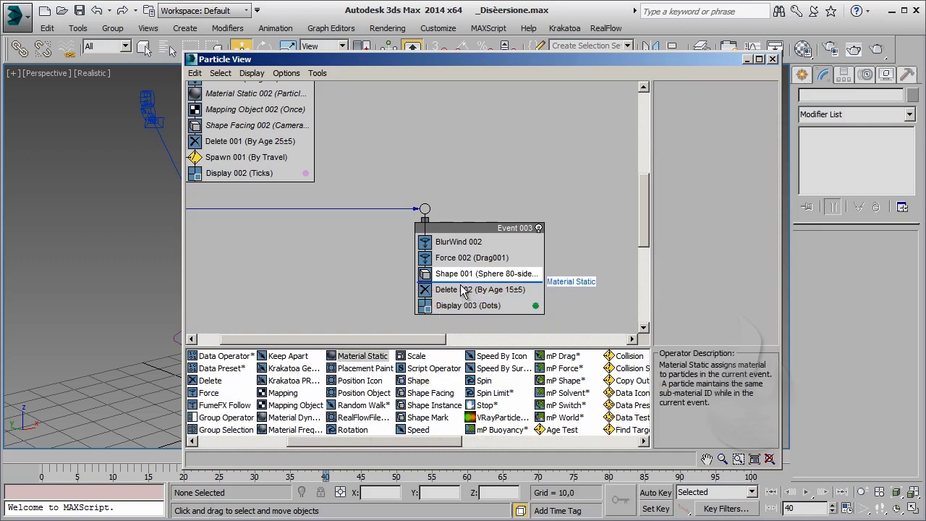
Add Material Static 003 to Event 003 and assign it the 04 - Default material
left_click_drag(369, 362, 474, 288)
left_click(500, 291)
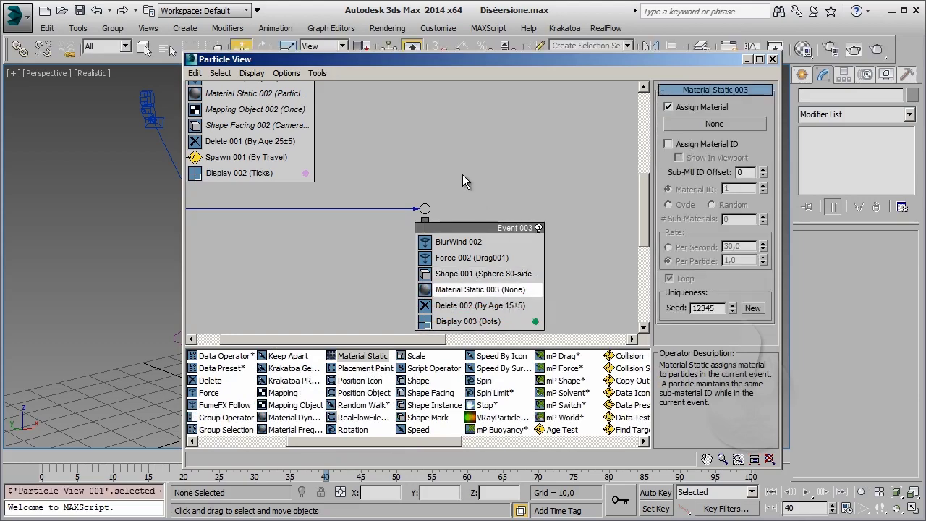
left_click(462, 144)
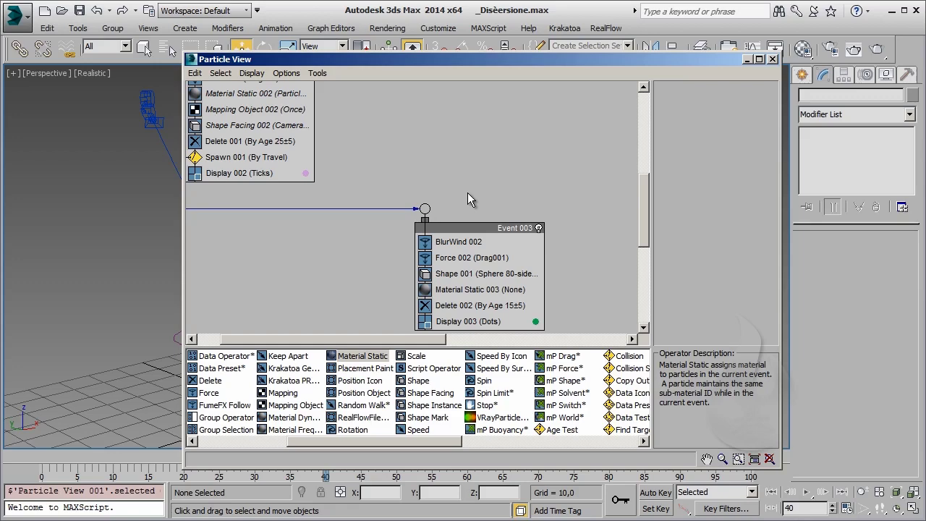
left_click(805, 51)
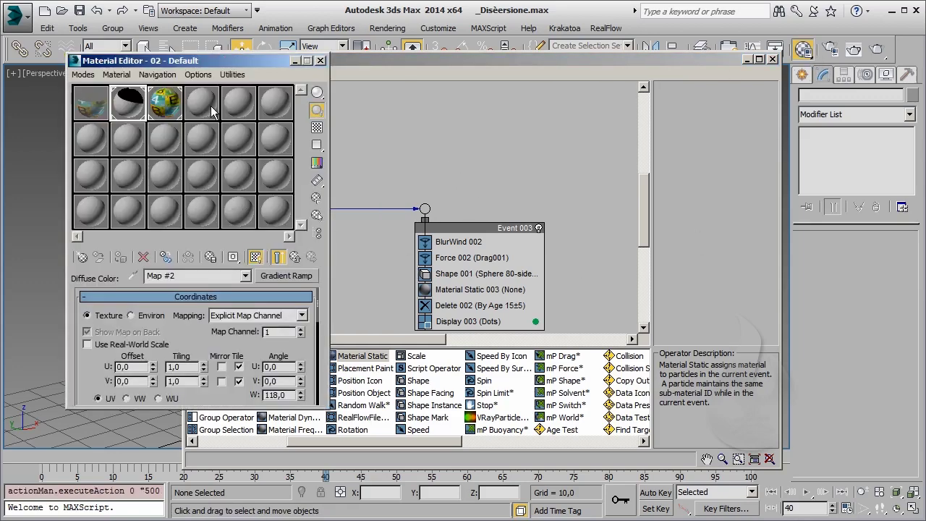
left_click(206, 107)
left_click(481, 291)
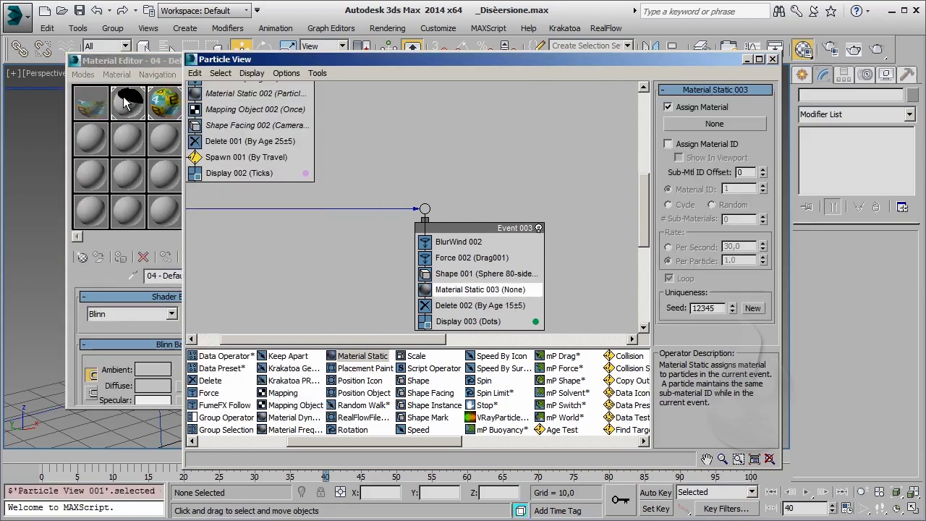
left_click_drag(137, 61, 121, 69)
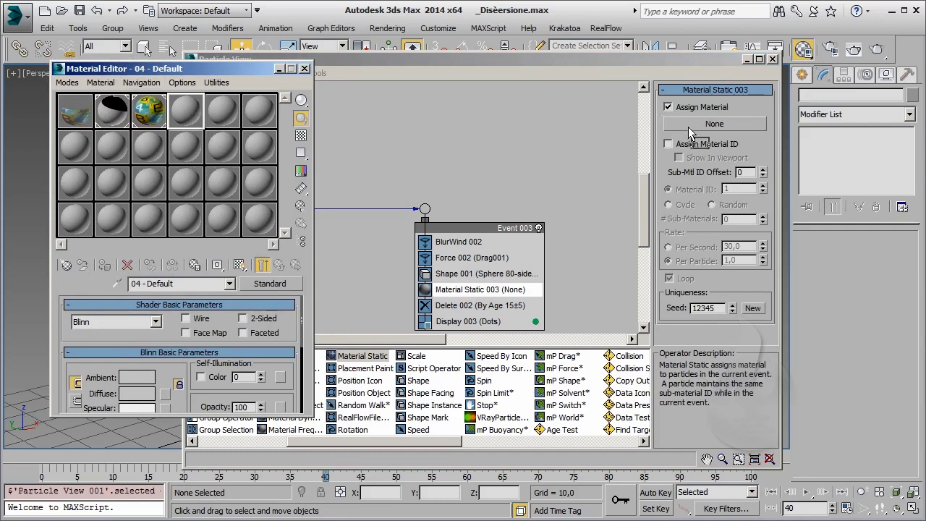
left_click_drag(215, 131, 715, 124)
left_click(450, 305)
left_click(543, 188)
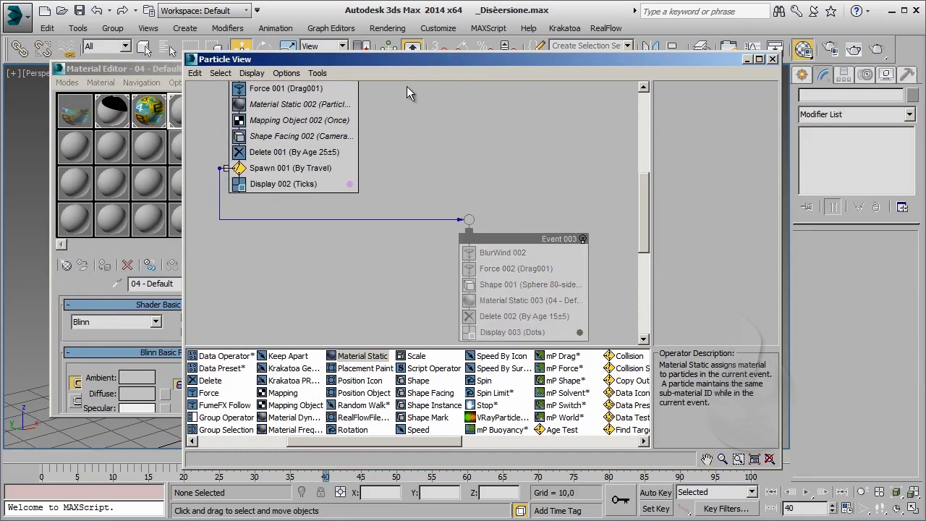
Turn off Event 002 and close the material editor
scroll(443, 257, "up", 3)
scroll(392, 304, "down", 2)
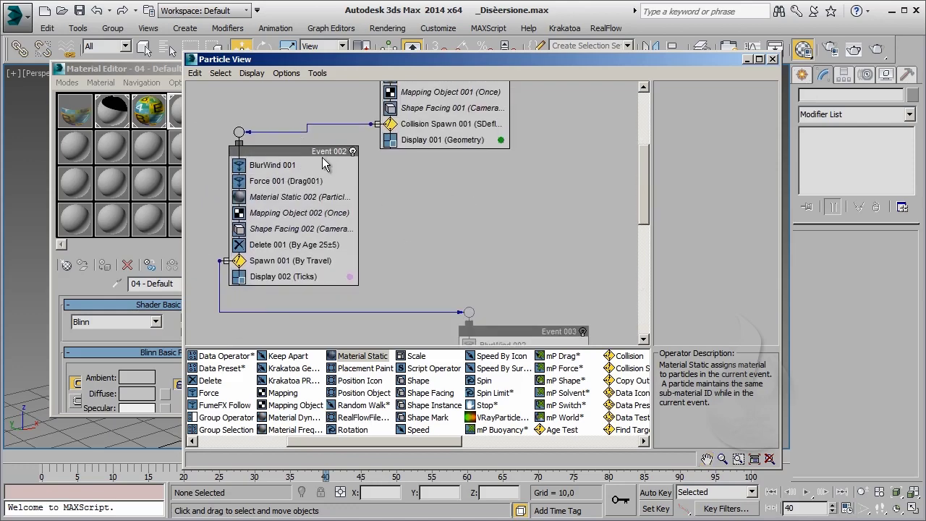
left_click_drag(323, 153, 324, 179)
left_click(353, 178)
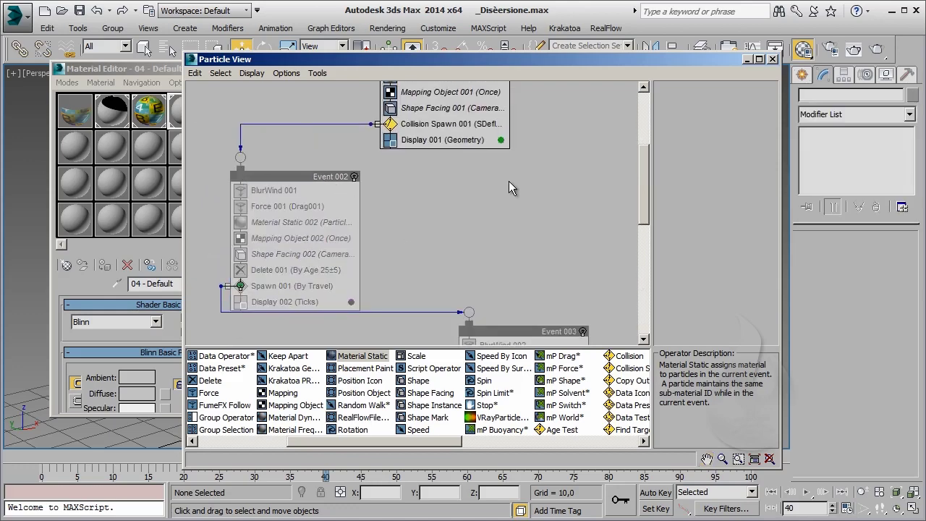
scroll(506, 239, "up", 4)
scroll(368, 206, "down", 3)
scroll(436, 147, "up", 4)
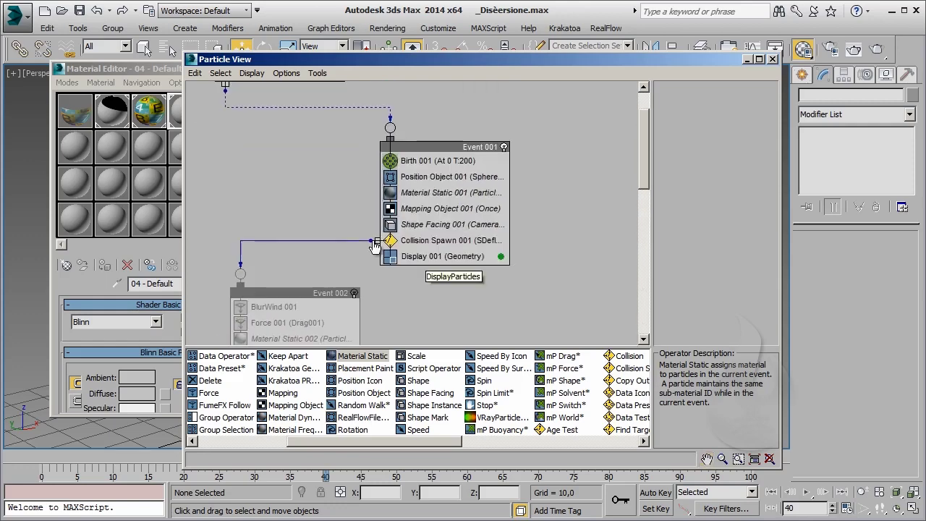
left_click(167, 70)
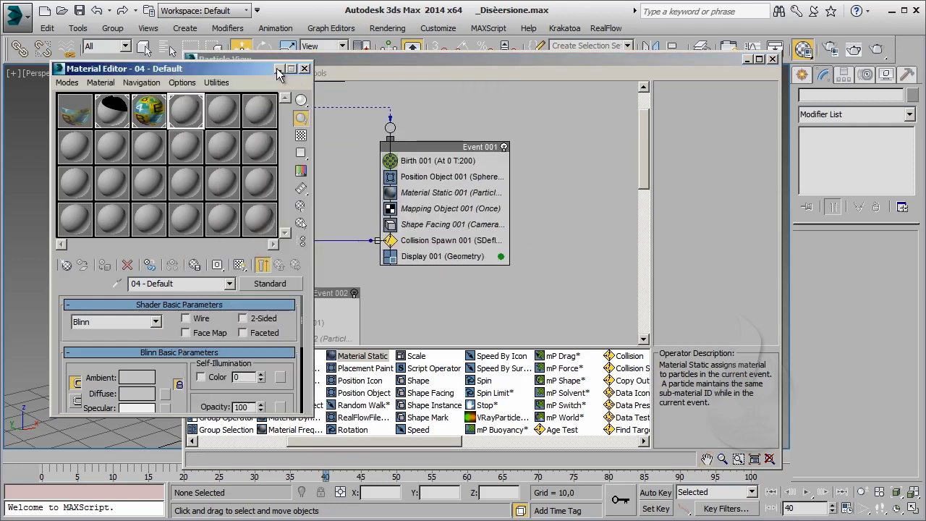
left_click(305, 69)
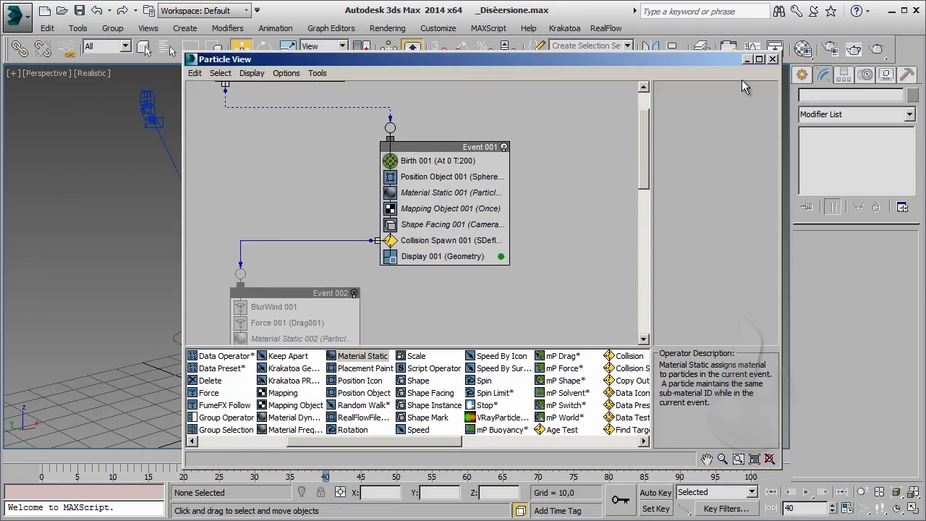
left_click(487, 209)
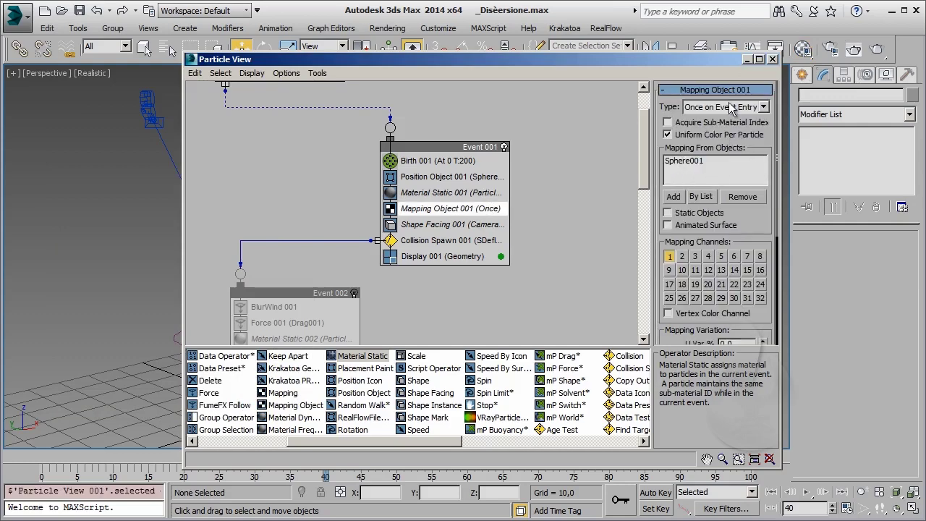
Make Sphere001 non-renderable and displayed as a box through Object Properties
key("6")
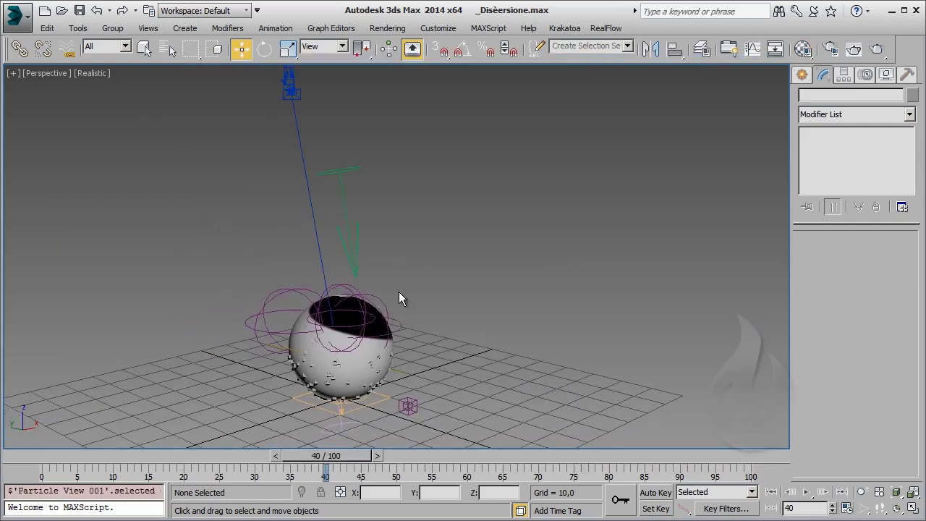
left_click(354, 335)
right_click(377, 320)
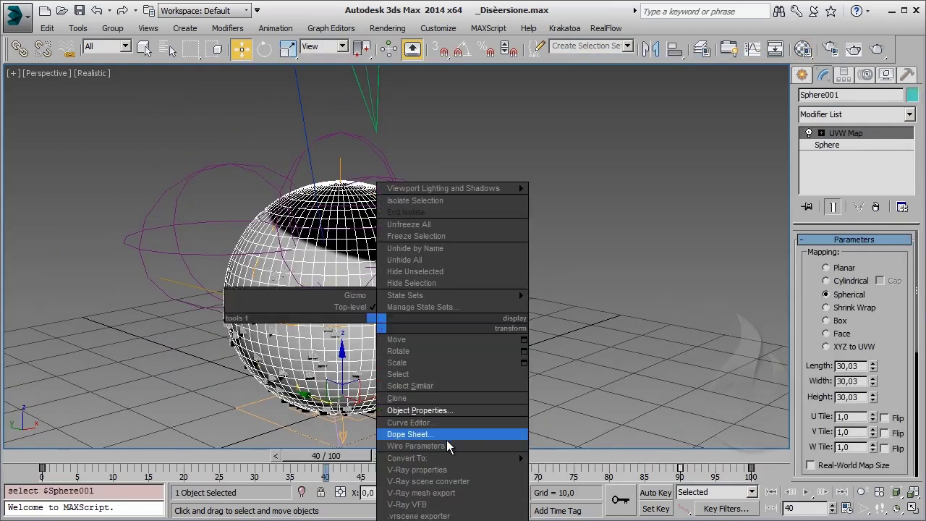
left_click(441, 411)
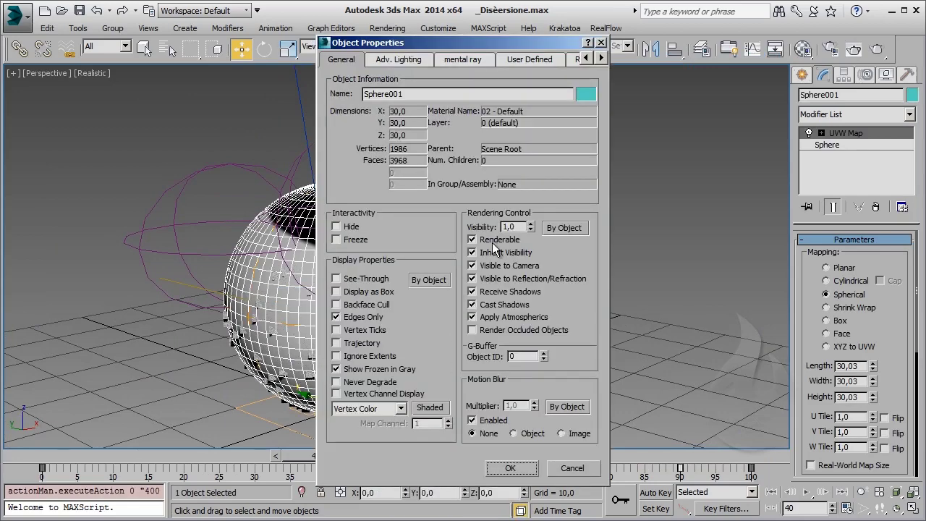
left_click(491, 240)
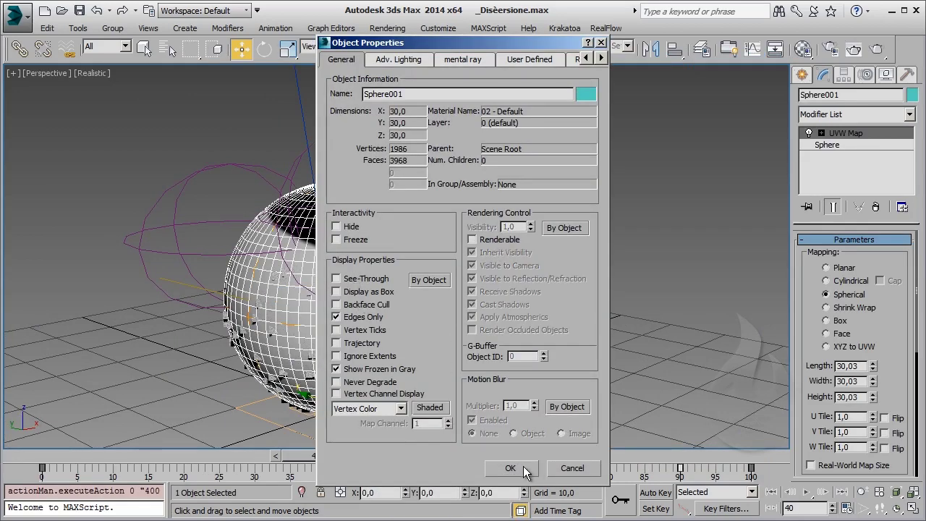
left_click(337, 292)
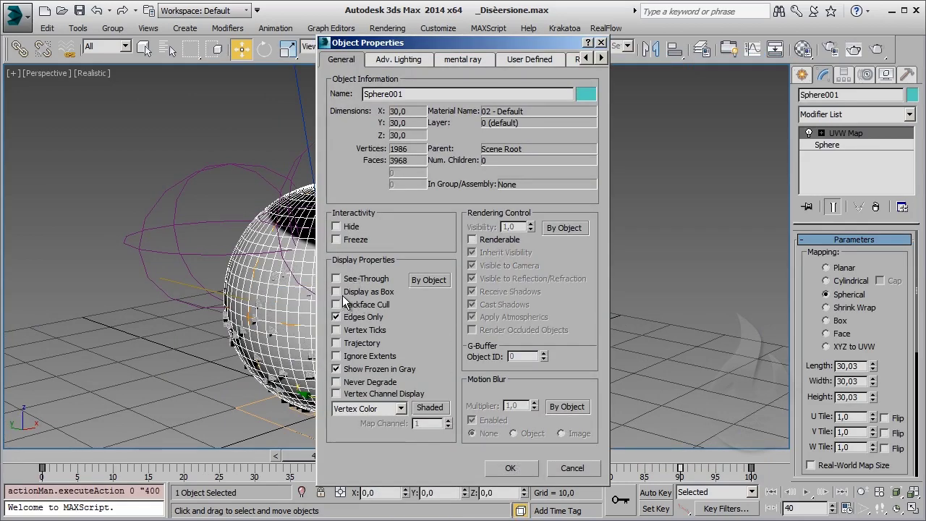
left_click(493, 466)
left_click(575, 253)
mouse_move(576, 253)
middle_mouse_down()
mouse_move(466, 213)
mouse_move(454, 273)
middle_mouse_up()
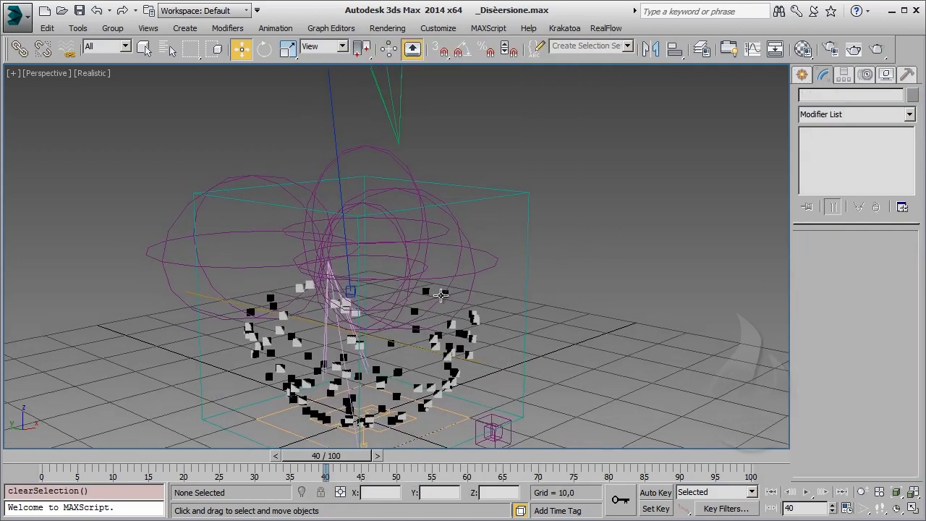
Select the Particle_MTL material slot in the Material Editor, then close the editor
key("m")
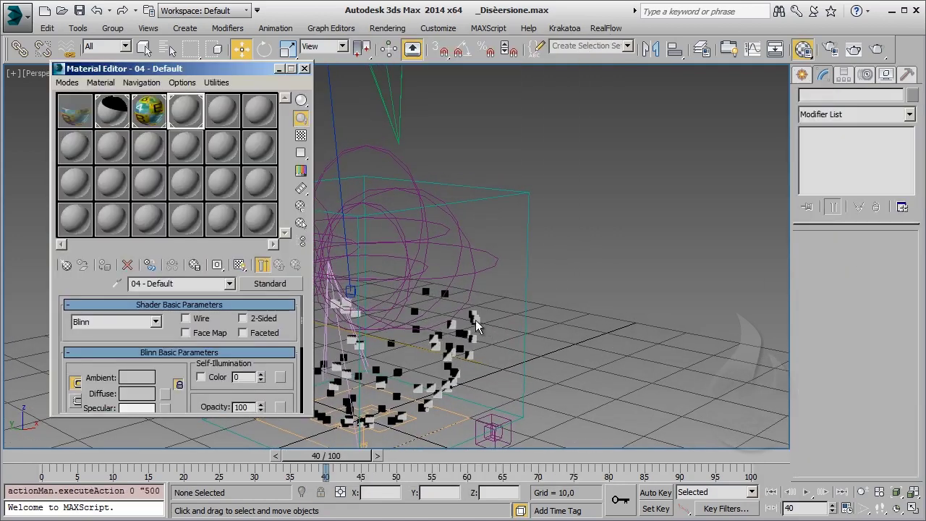
left_click(143, 115)
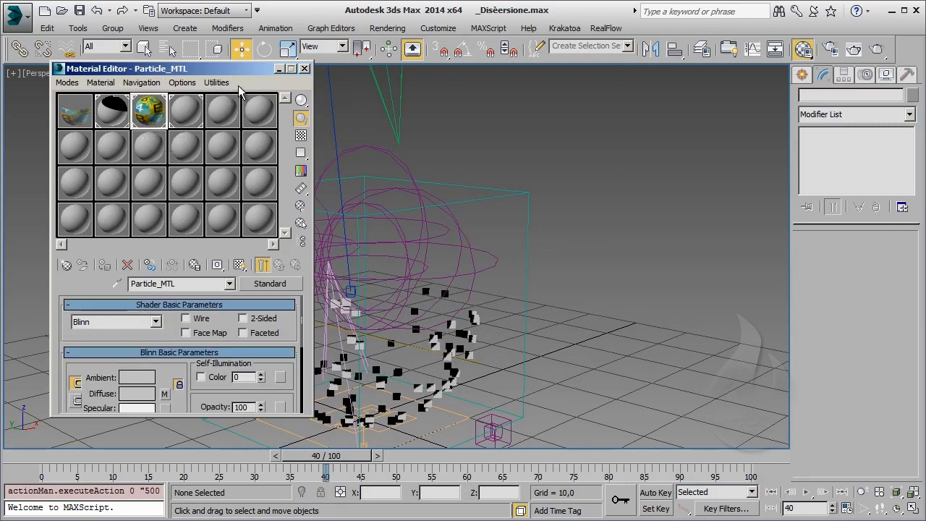
left_click(279, 70)
Render frame 0, then reopen Particle View on Birth 001's settings
left_click(57, 455)
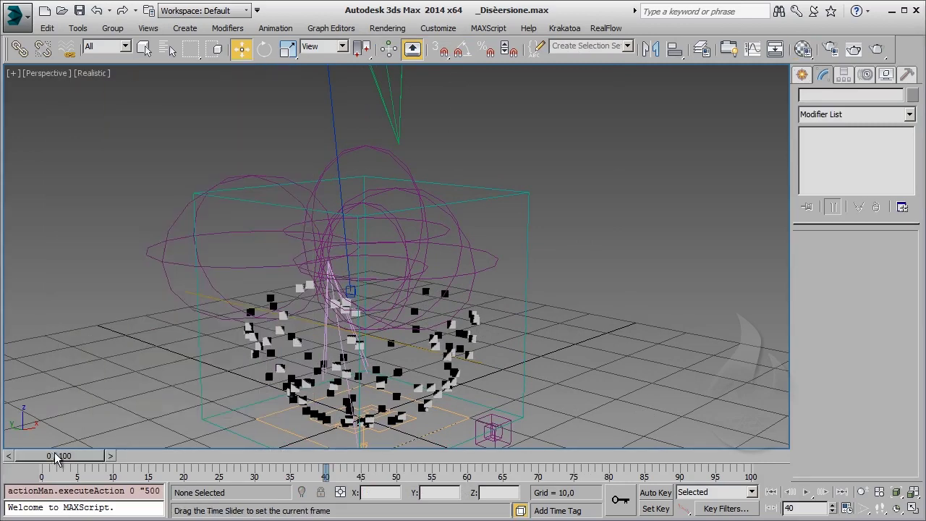
left_click(876, 49)
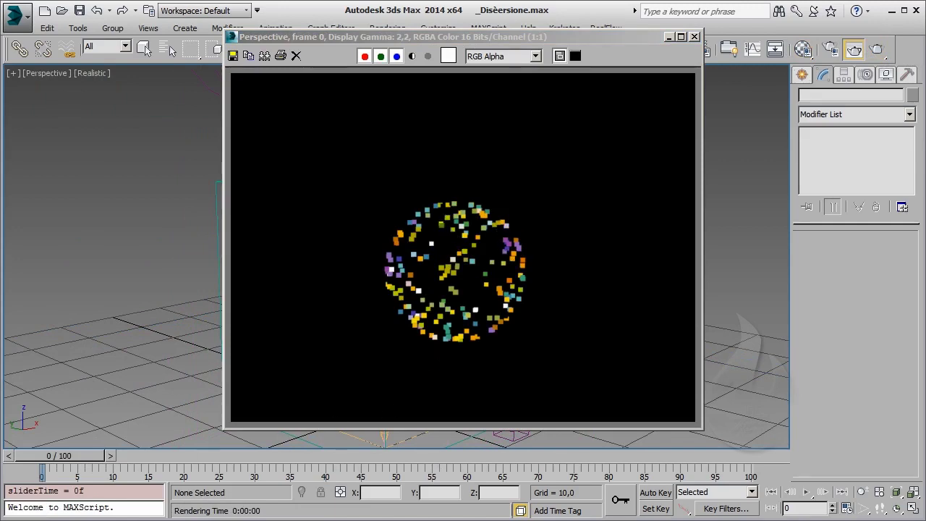
key("6")
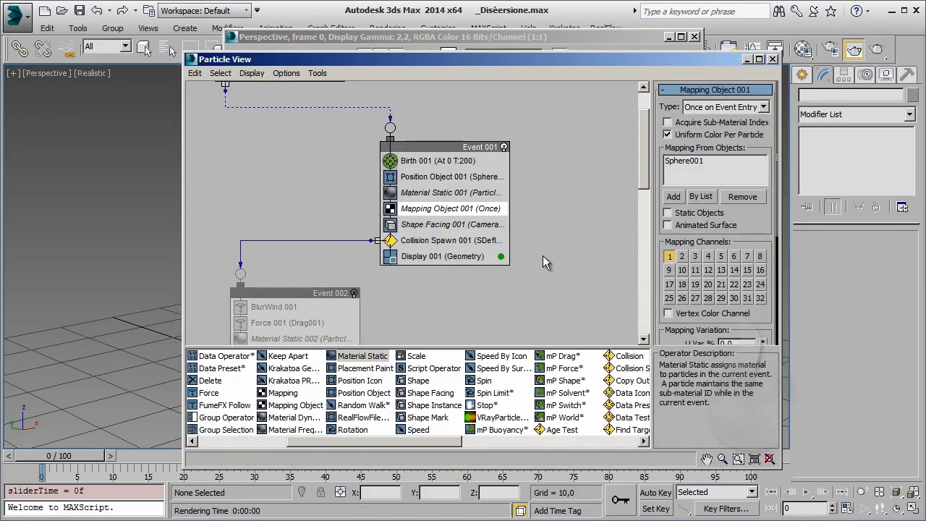
left_click(438, 161)
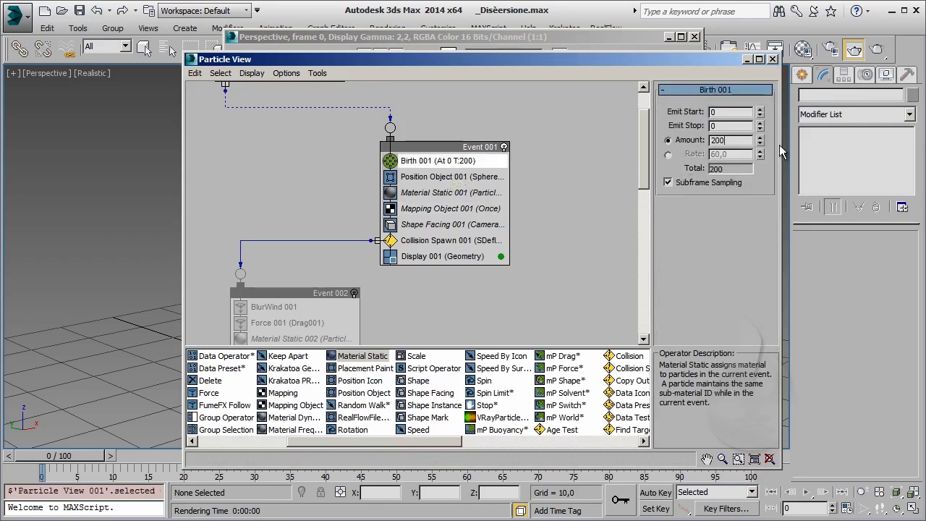
Set Birth 001's amount to 20000 and re-render frame 0
type("00")
key("Return")
left_click(750, 59)
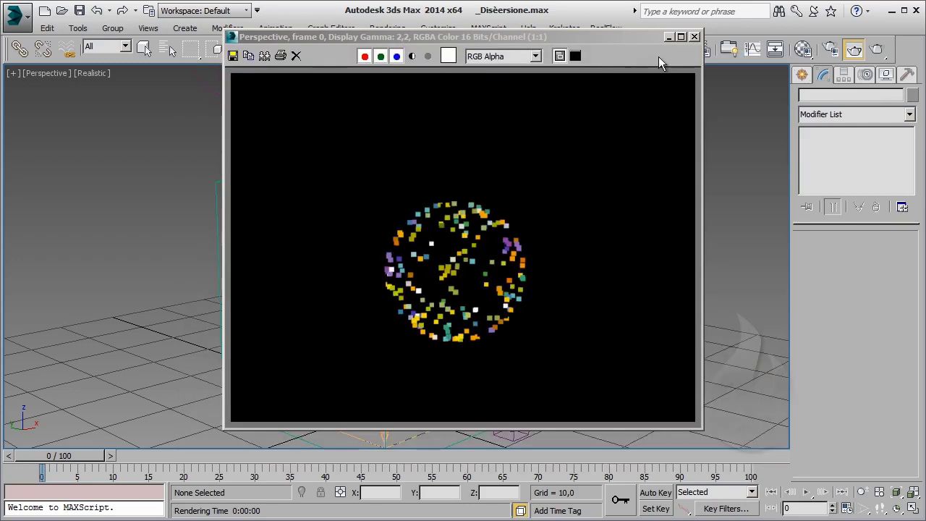
left_click(854, 49)
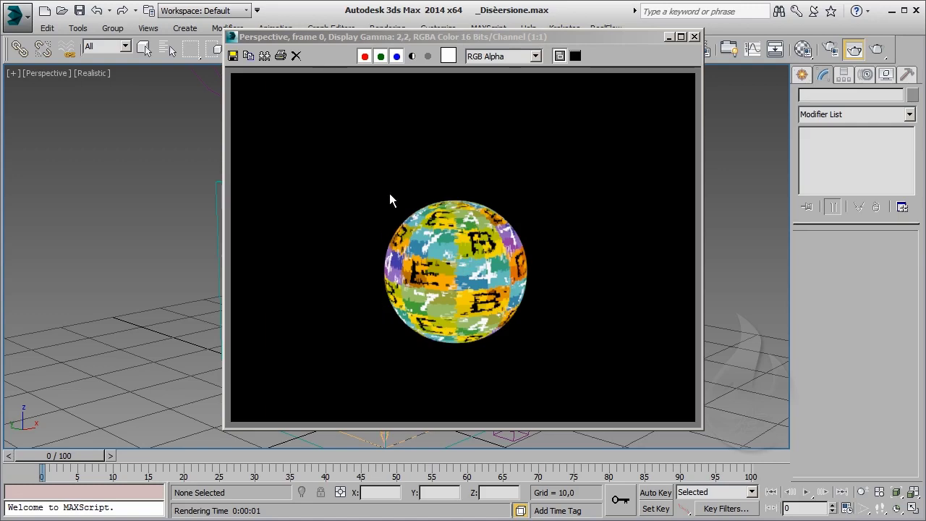
left_click(395, 245)
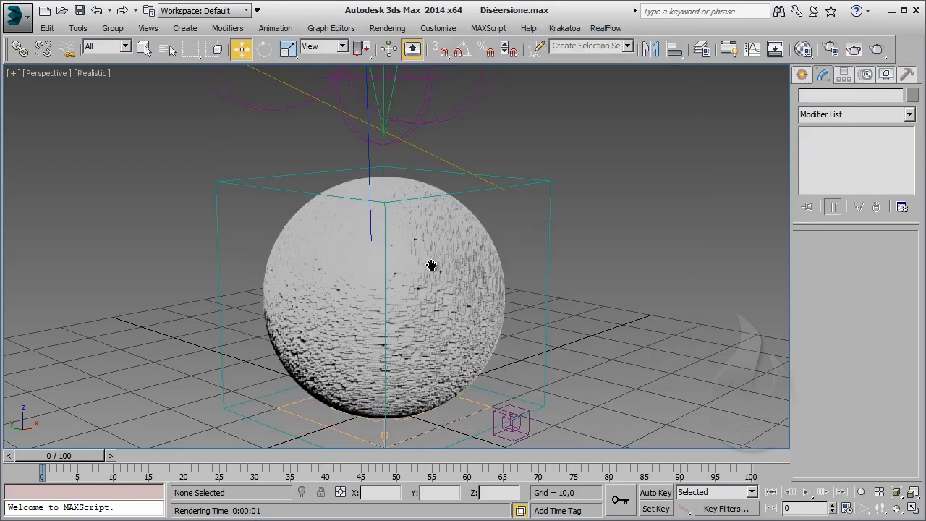
Scrub to frame 49, nudge Event 002 up in Particle View, and render it
scroll(445, 305, "up", 5)
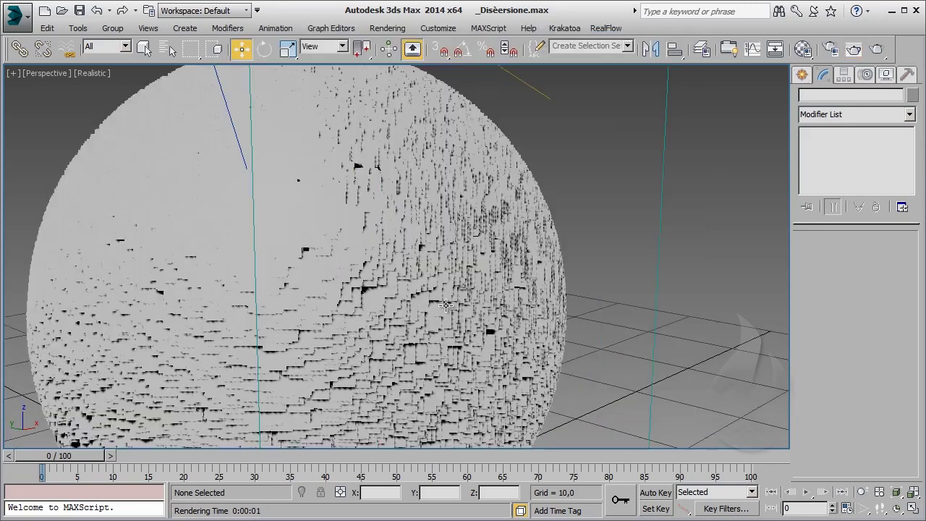
scroll(445, 305, "up", 2)
scroll(445, 305, "down", 8)
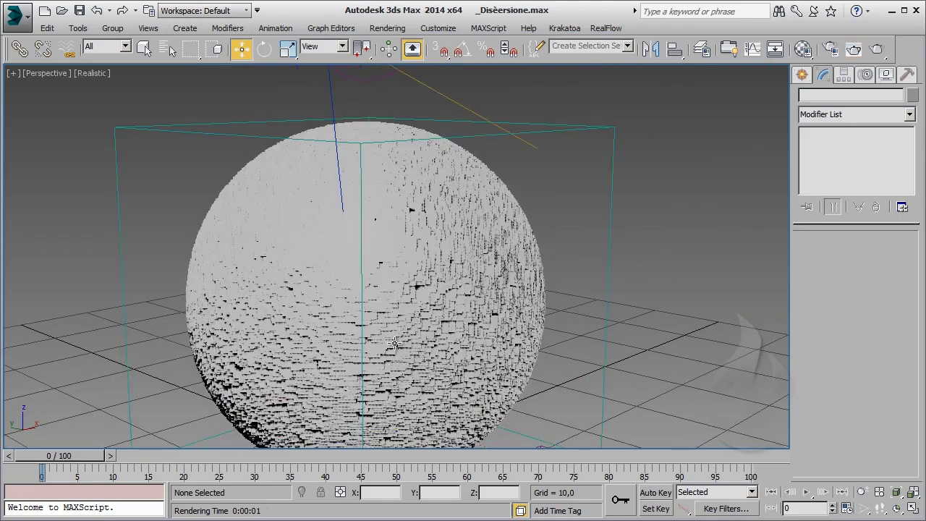
left_click_drag(63, 460, 229, 463)
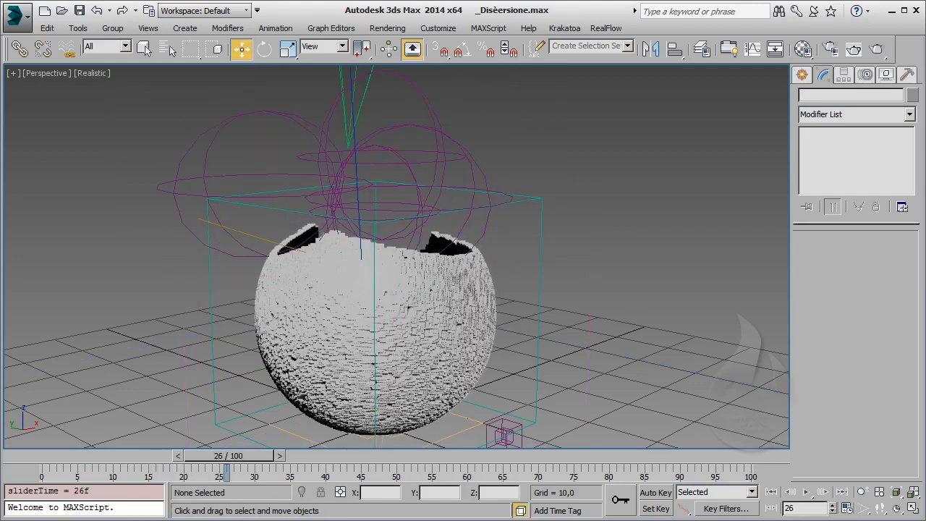
key("6")
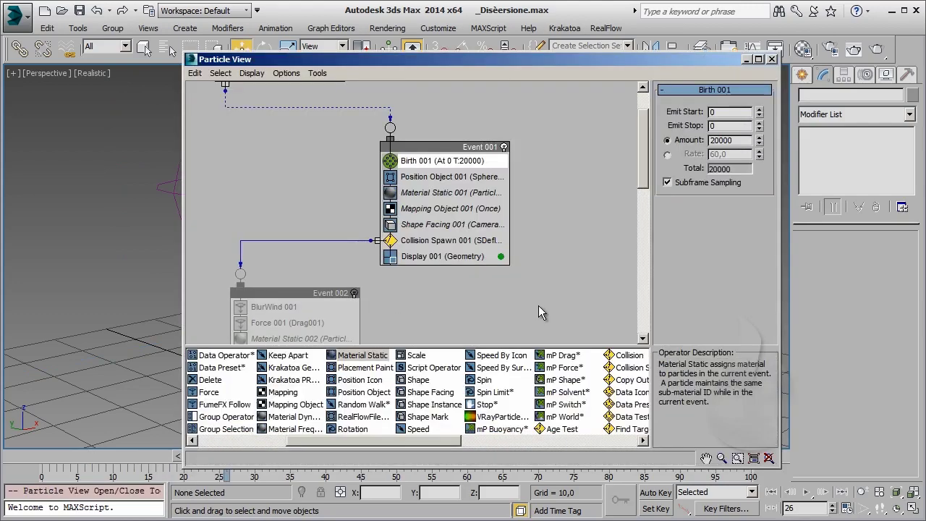
scroll(497, 314, "down", 1)
scroll(502, 249, "down", 3)
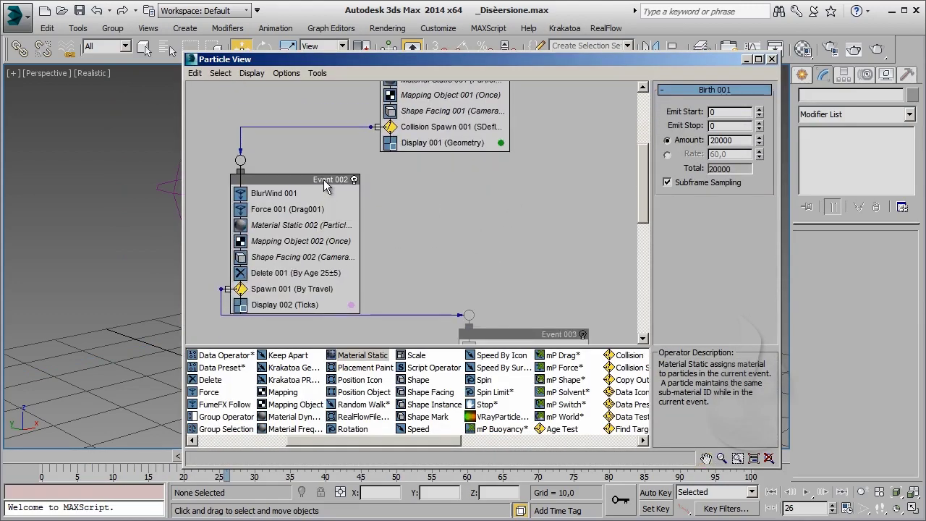
left_click_drag(325, 186, 323, 173)
key("6")
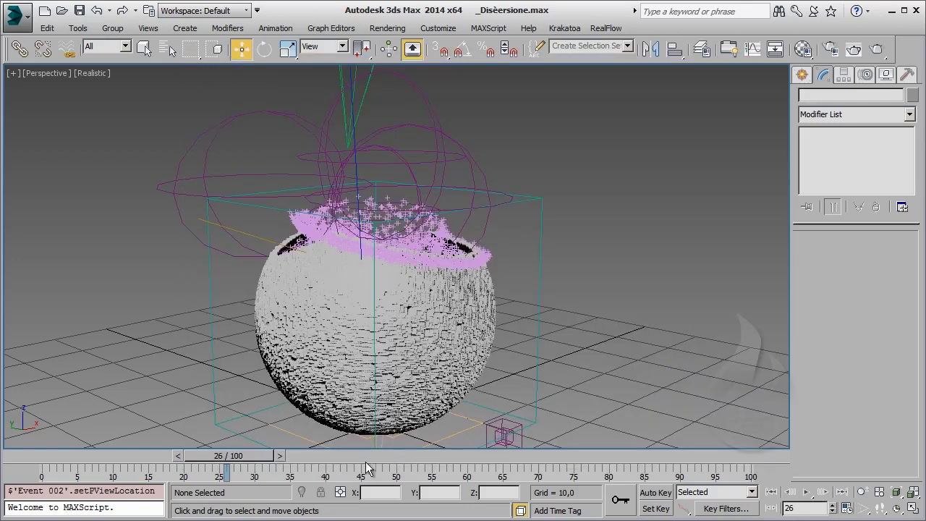
left_click(878, 48)
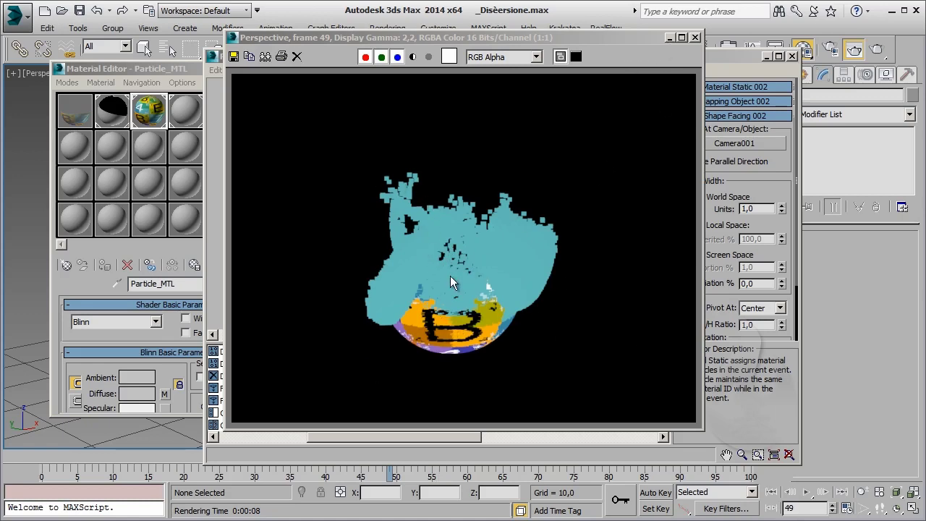
Delete the stray Event 004 from the particle graph
left_click(675, 37)
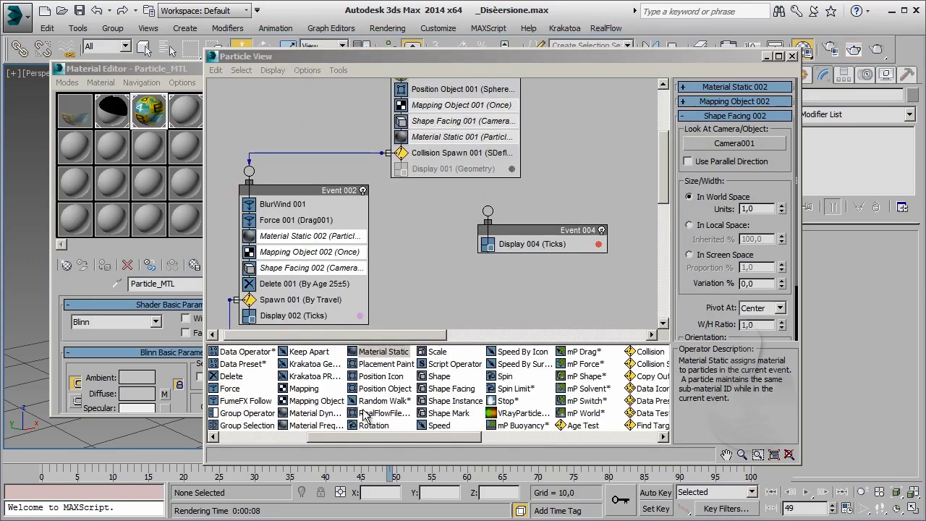
middle_click_drag(534, 264, 502, 91)
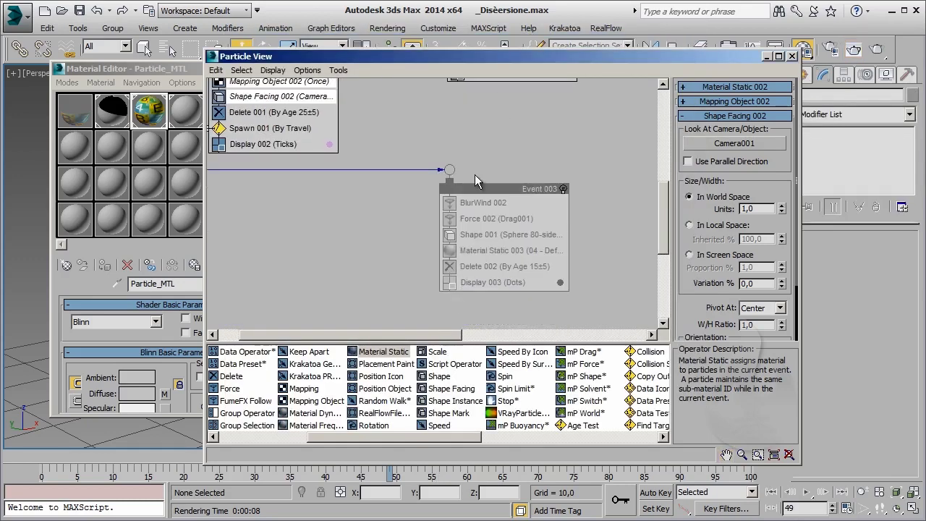
middle_click_drag(497, 134, 499, 276)
left_click(576, 219)
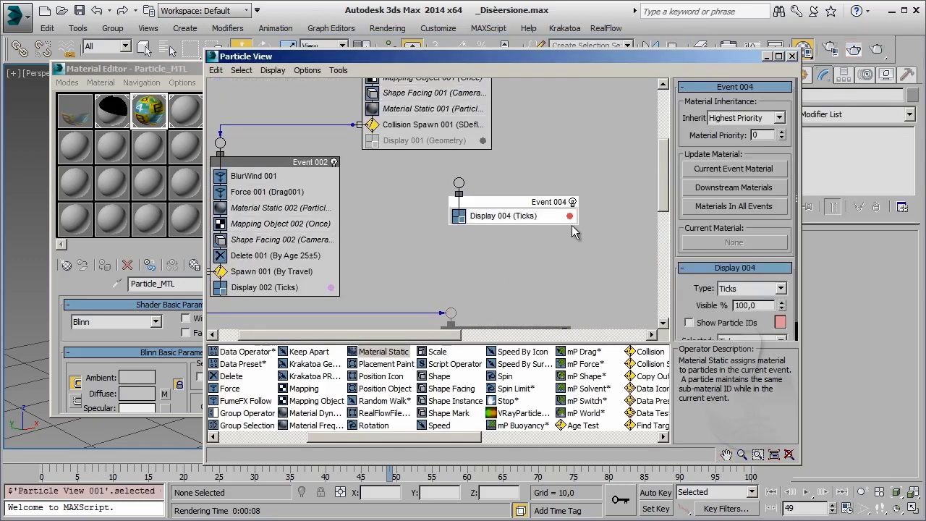
key("Delete")
Move Mapping Object 001, Shape Facing 001 and Material Static 001 into PF Source 001
middle_click_drag(522, 142, 525, 235)
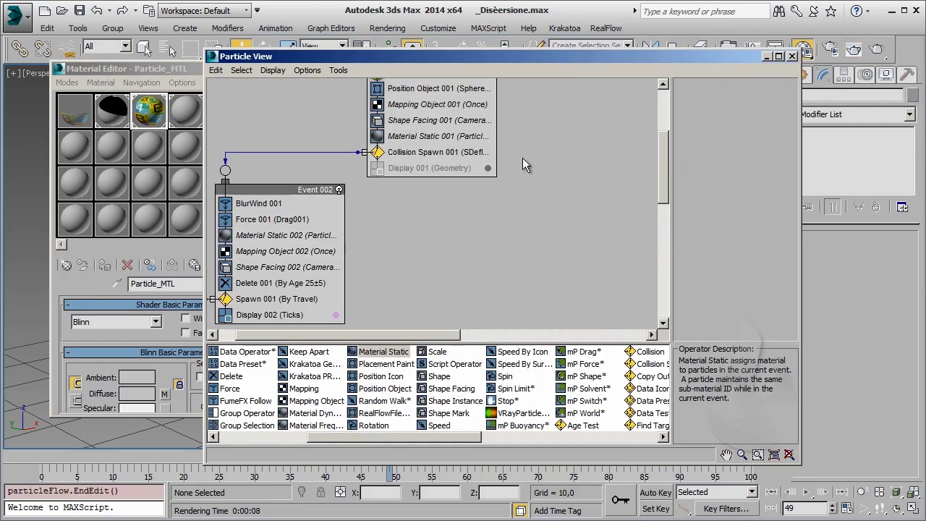
middle_click_drag(435, 205, 464, 244)
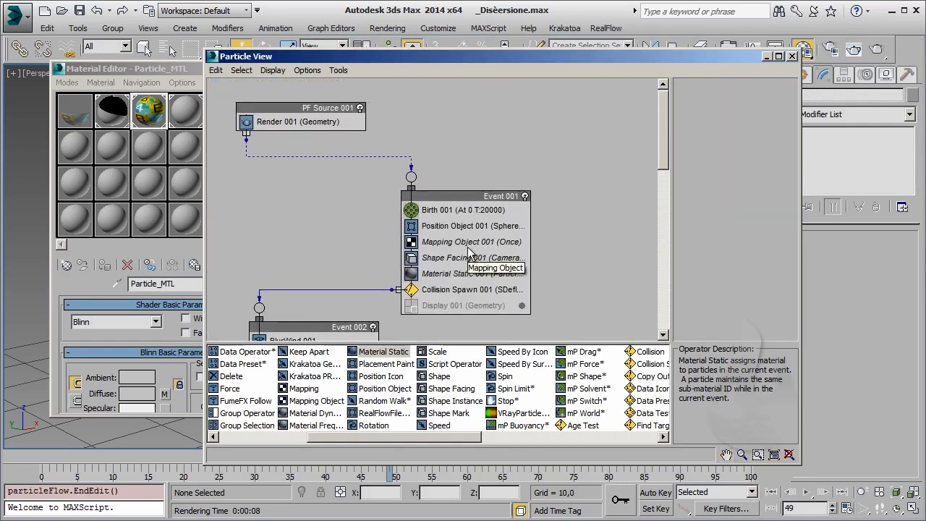
left_click(464, 243)
left_click(466, 258, "ctrl")
left_click(471, 274, "ctrl")
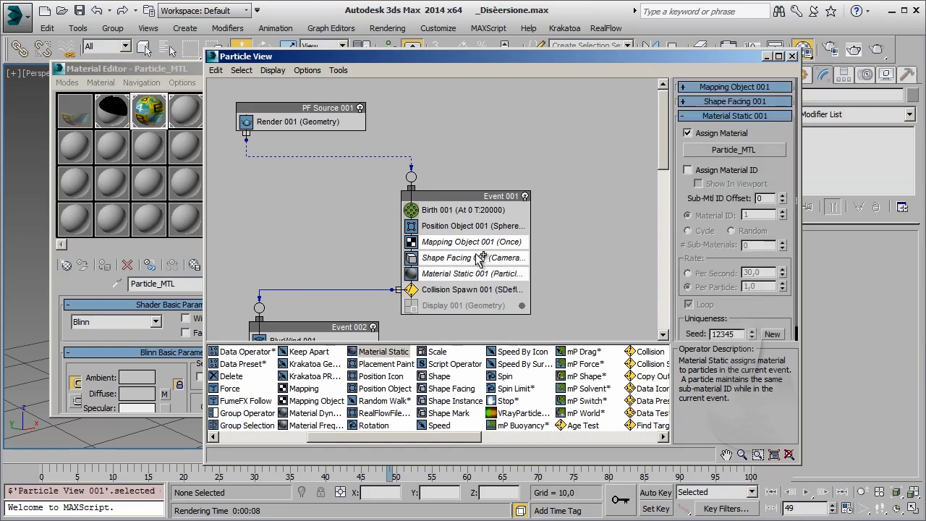
left_click_drag(467, 243, 299, 130)
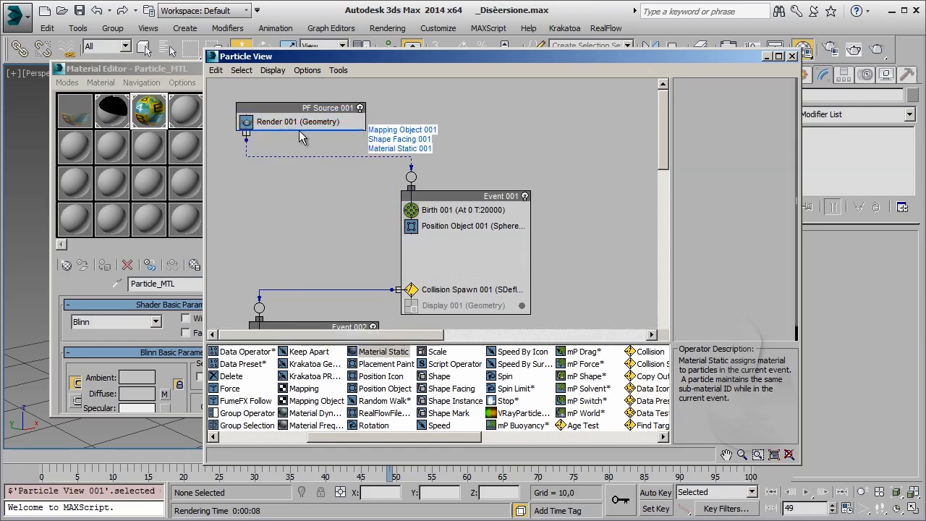
left_click_drag(313, 99, 331, 109)
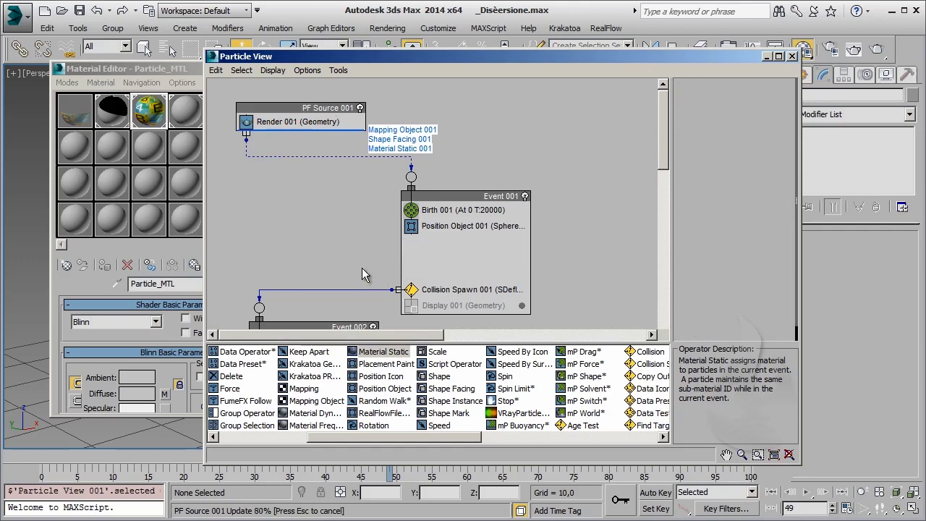
left_click_drag(448, 194, 518, 225)
Delete Material Static 002, Mapping Object 002 and Shape Facing 002 from Event 002
scroll(519, 225, "down", 5)
left_click(337, 206)
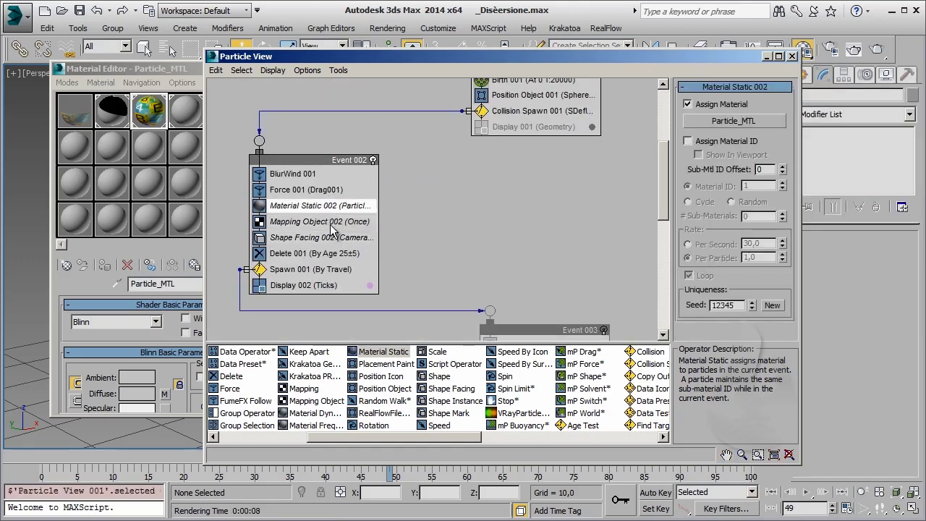
left_click(333, 225, "ctrl")
left_click(338, 239, "ctrl")
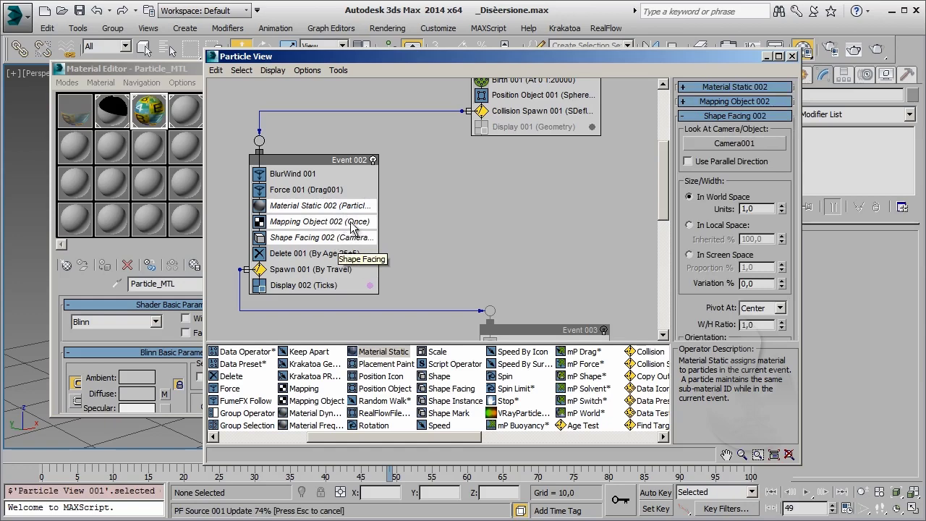
key("Delete")
right_click(354, 229)
left_click(485, 200)
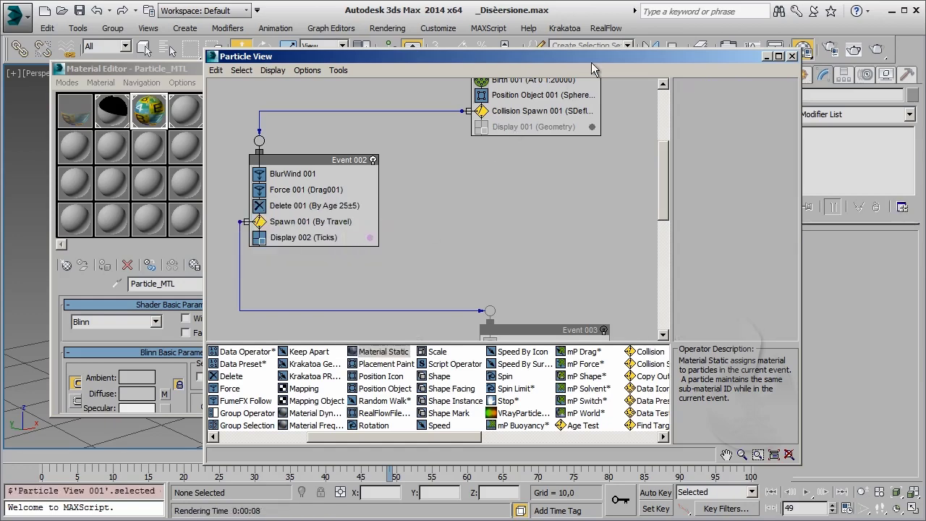
Re-render frame 49 with the new particle setup
left_click(854, 50)
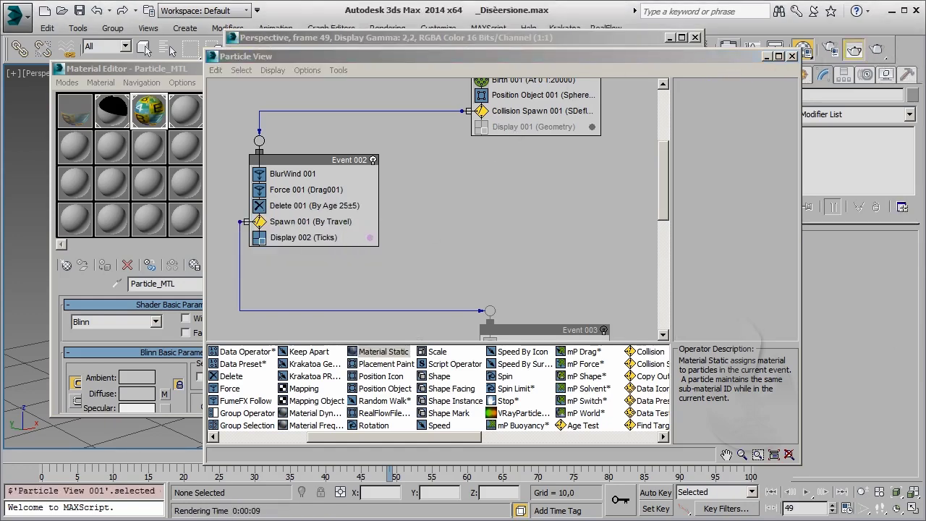
scroll(611, 138, "up", 3)
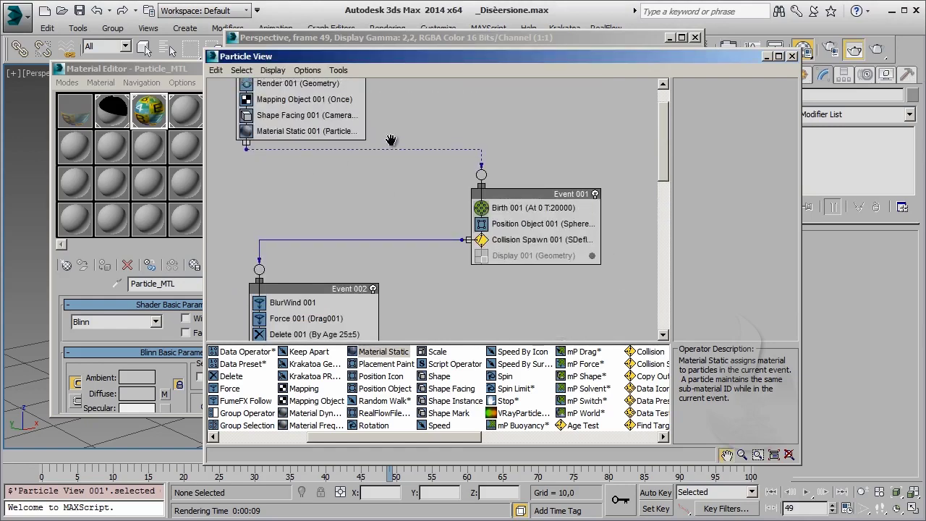
scroll(586, 94, "up", 1)
left_click(588, 37)
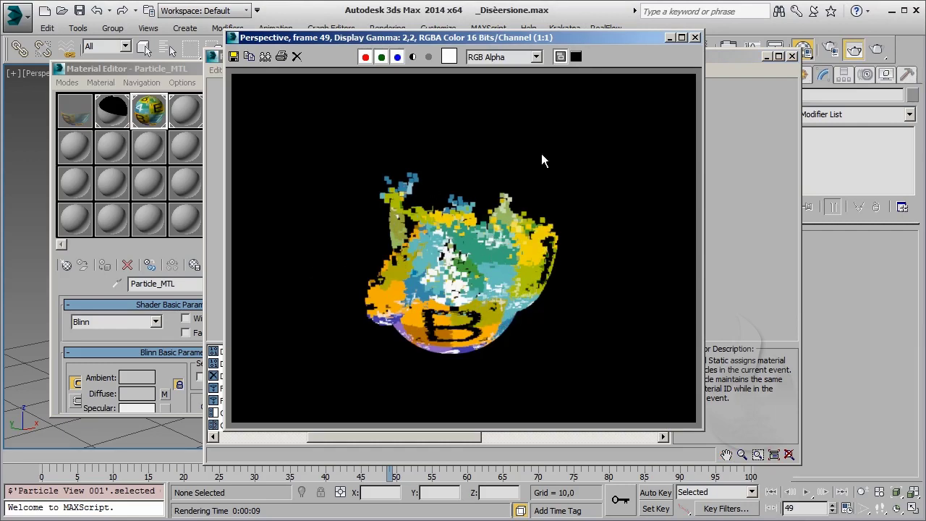
Set Particle_MTL's diffuse bitmap tiling to 2.0 in U and V
left_click(165, 128)
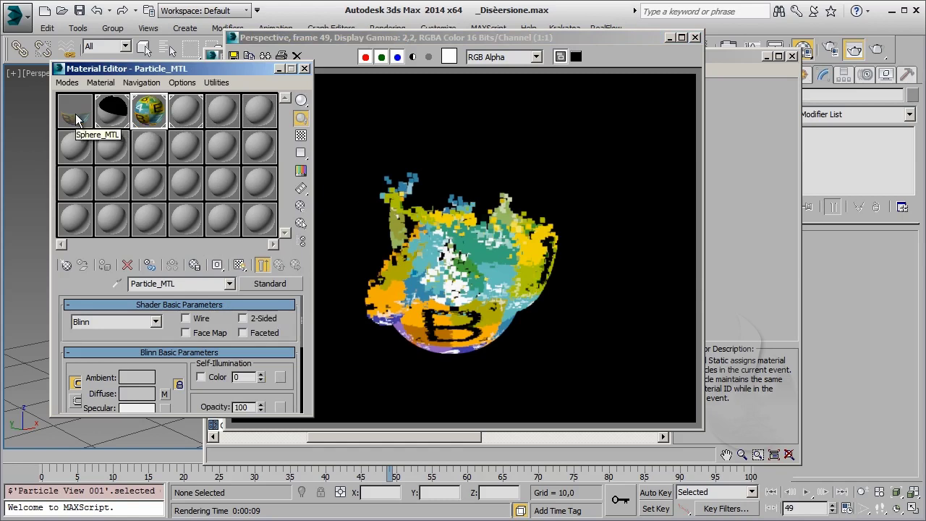
left_click(165, 393)
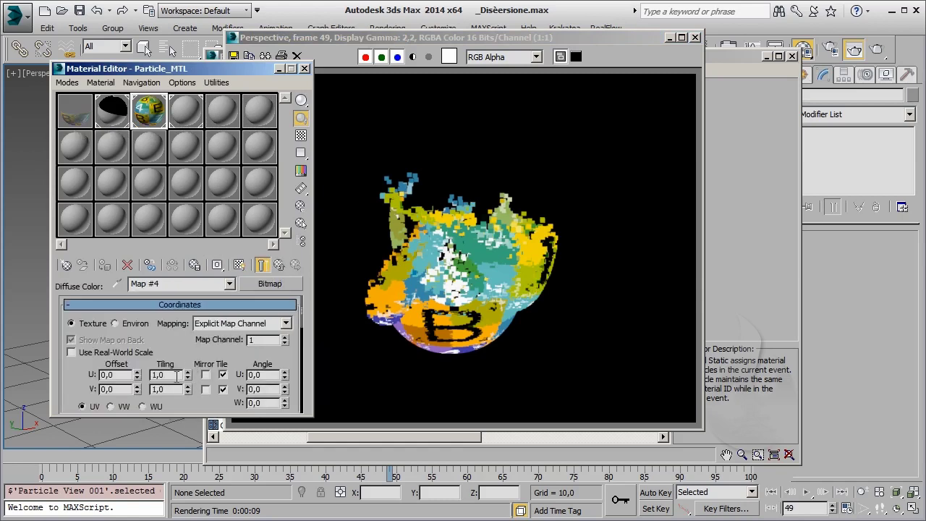
double_click(167, 375)
key("Tab")
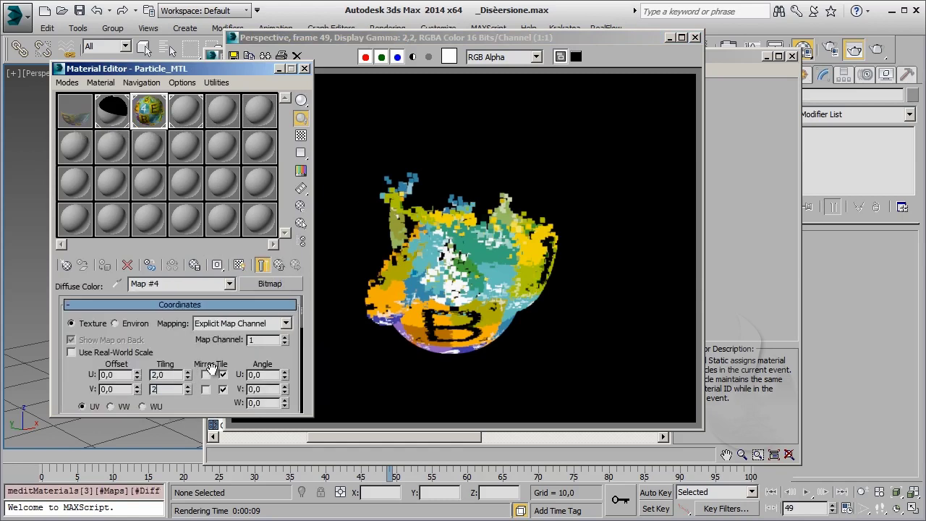
type("2")
key("Return")
left_click(538, 246)
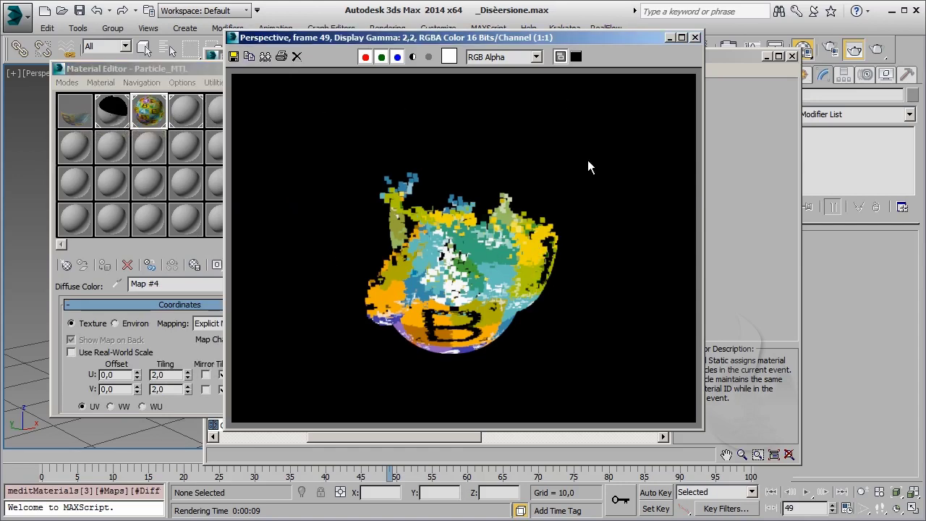
left_click(674, 36)
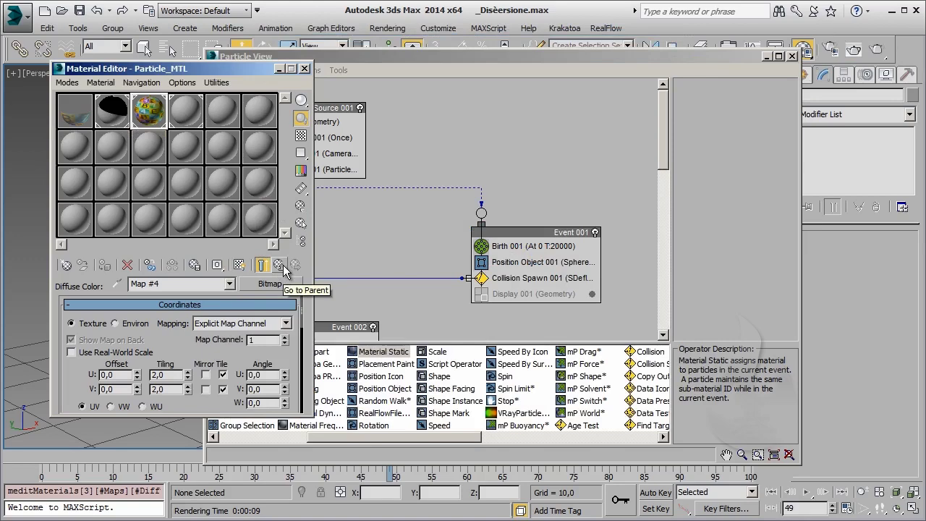
Rearrange Events 001 and 002 in the Particle View graph
left_click(570, 133)
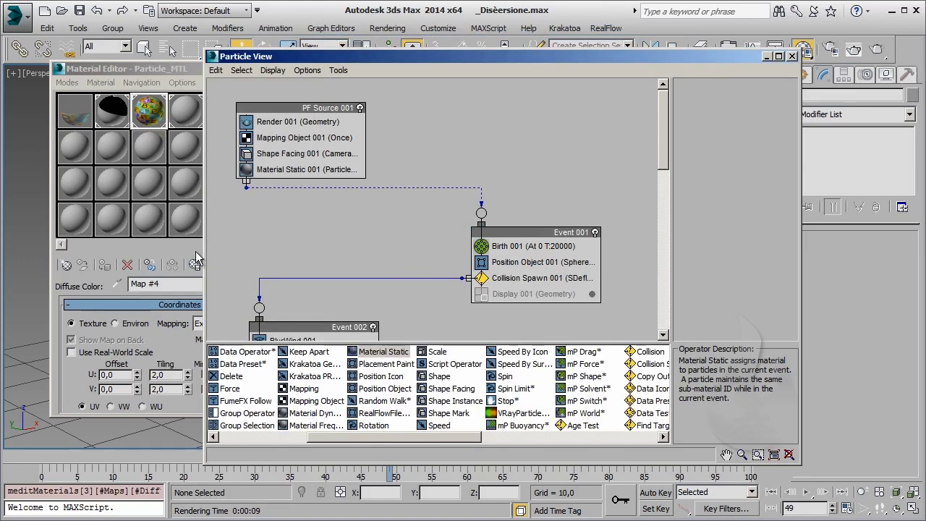
scroll(435, 217, "down", 3)
scroll(435, 217, "down", 3)
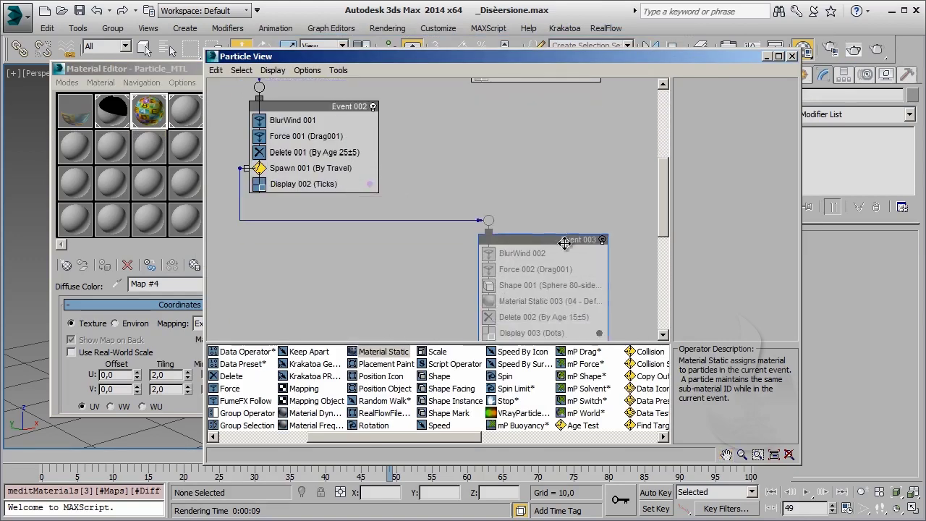
left_click_drag(565, 244, 514, 211)
scroll(495, 141, "up", 5)
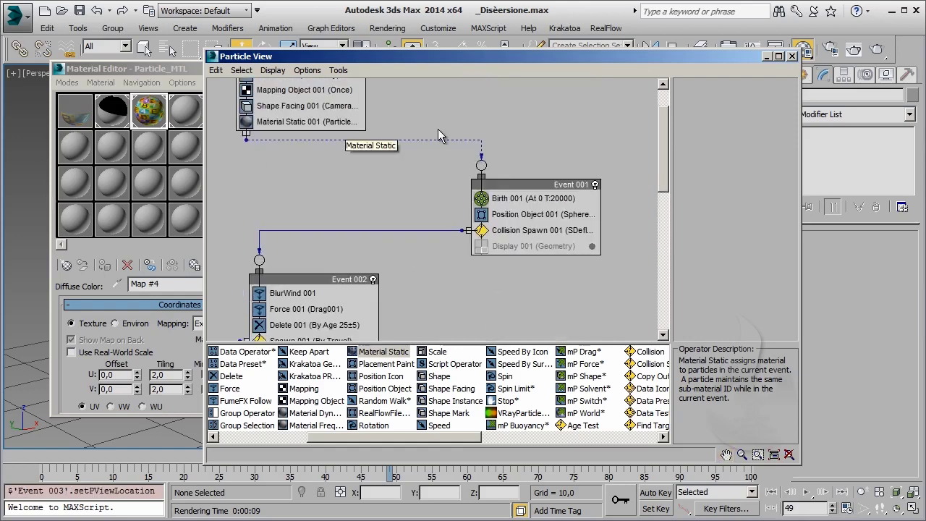
scroll(506, 201, "down", 3)
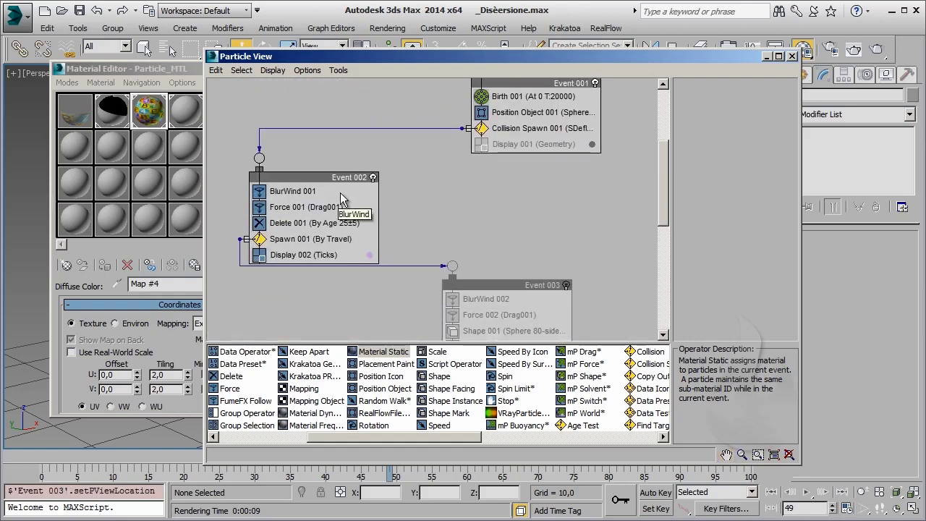
left_click_drag(340, 192, 325, 160)
scroll(478, 145, "up", 2)
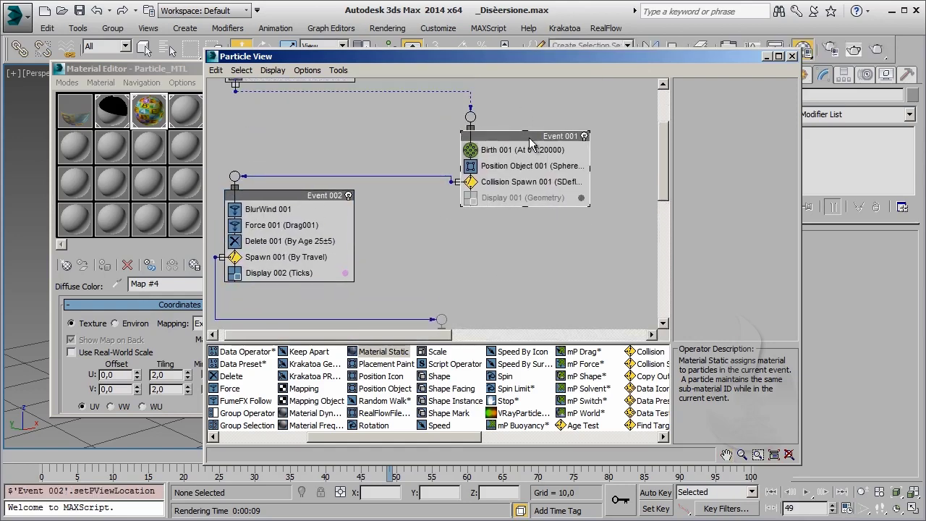
left_click_drag(531, 142, 460, 126)
scroll(497, 247, "up", 2)
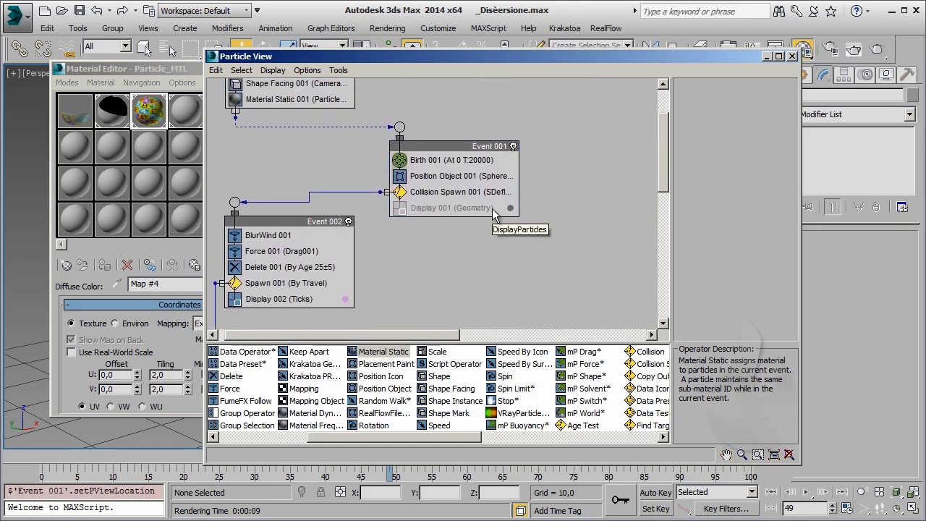
middle_click_drag(495, 210, 491, 153)
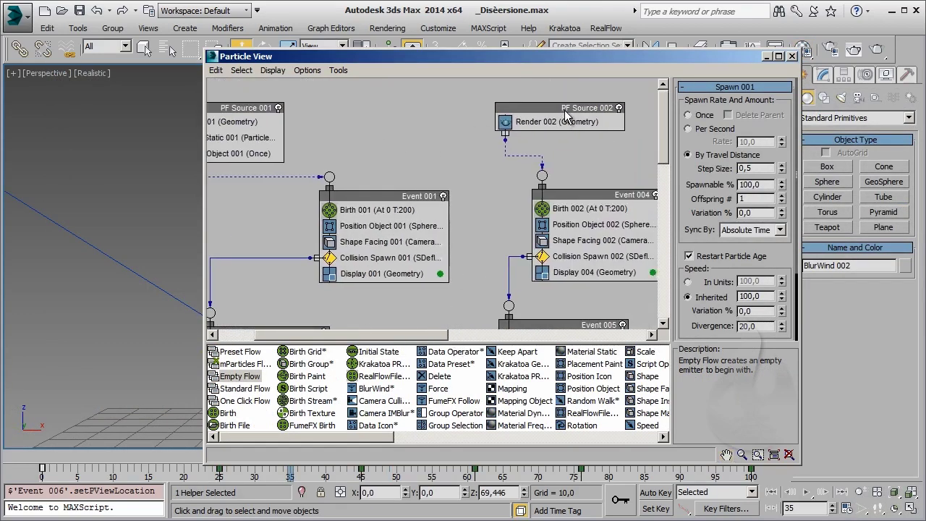
Move PF Source 002 up-left and survey the graph to locate Events 001 and 004
mouse_move(560, 112)
left_mouse_down()
mouse_move(490, 103)
mouse_move(526, 114)
left_mouse_up()
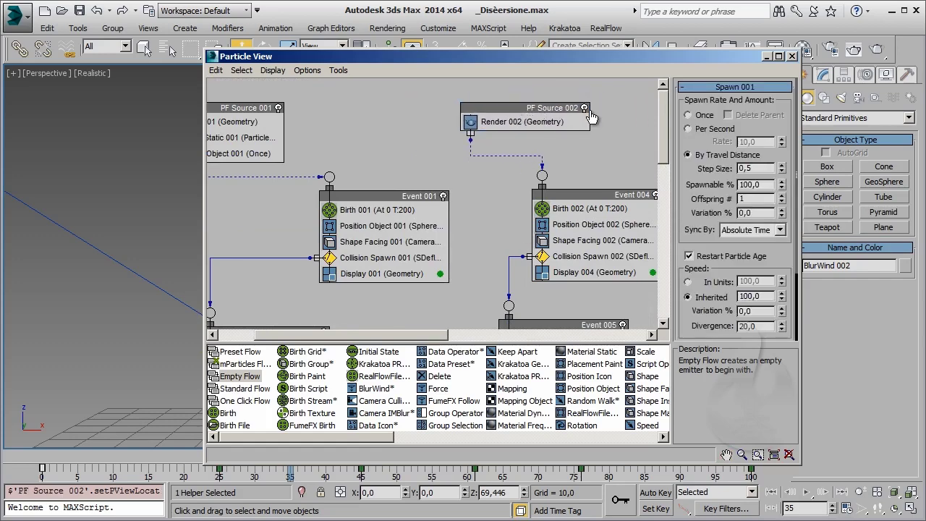
middle_click_drag(533, 237, 400, 162)
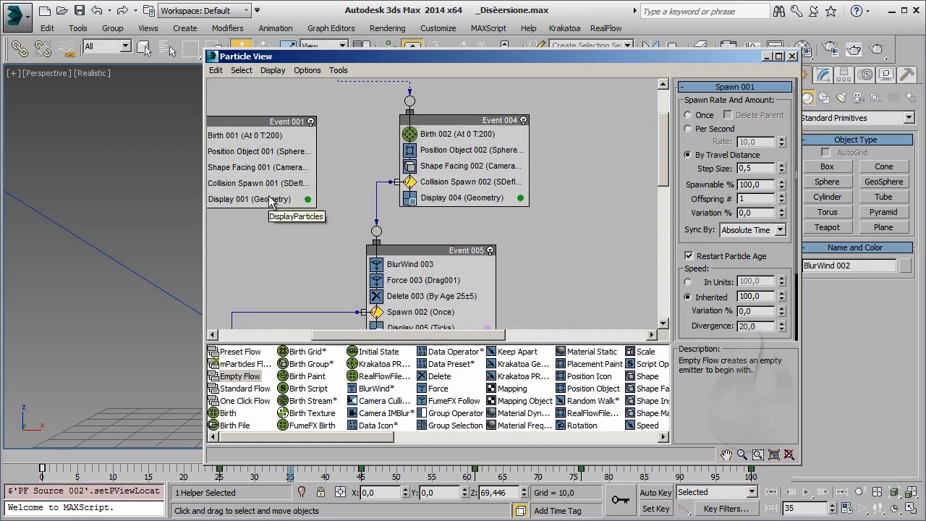
middle_click_drag(279, 121, 257, 275)
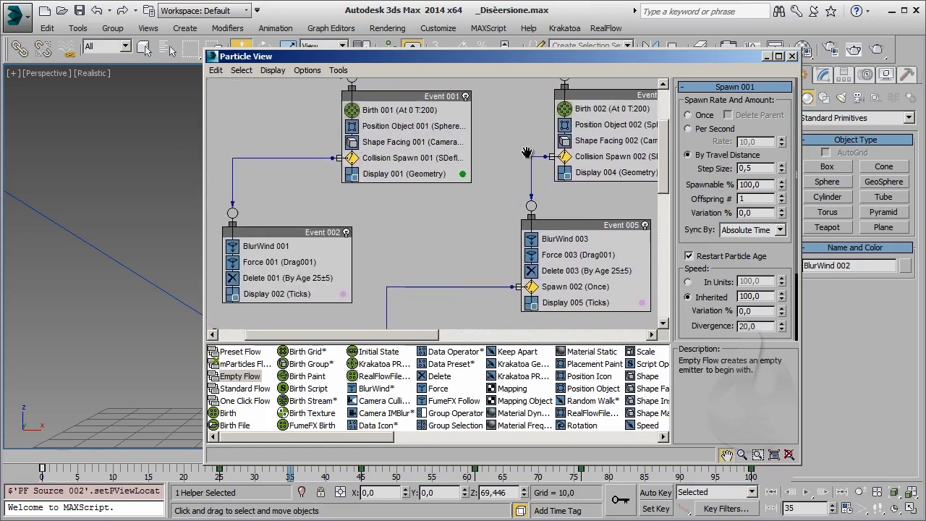
mouse_move(426, 182)
middle_mouse_down()
mouse_move(484, 167)
mouse_move(478, 62)
middle_mouse_up()
mouse_move(423, 259)
middle_mouse_down()
mouse_move(498, 136)
mouse_move(435, 282)
mouse_move(476, 192)
middle_mouse_up()
middle_click_drag(420, 129, 491, 236)
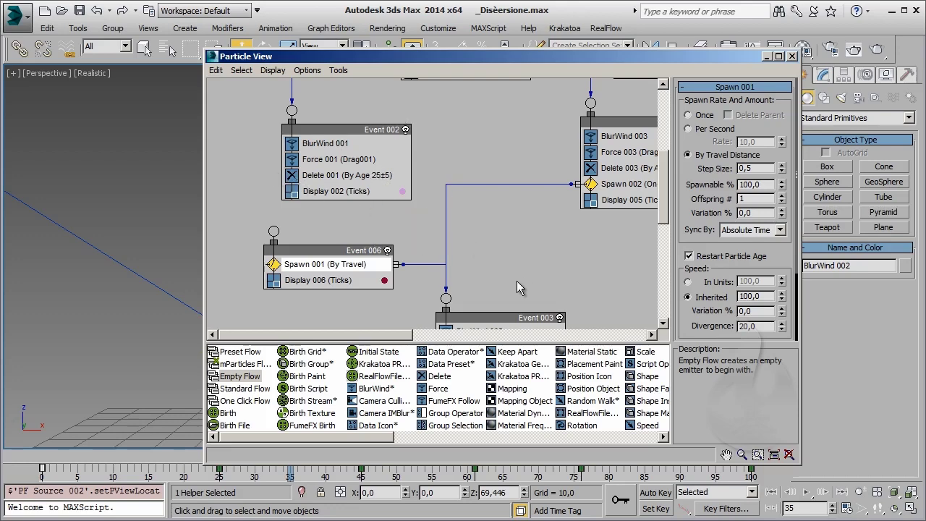
middle_click_drag(522, 261, 516, 217)
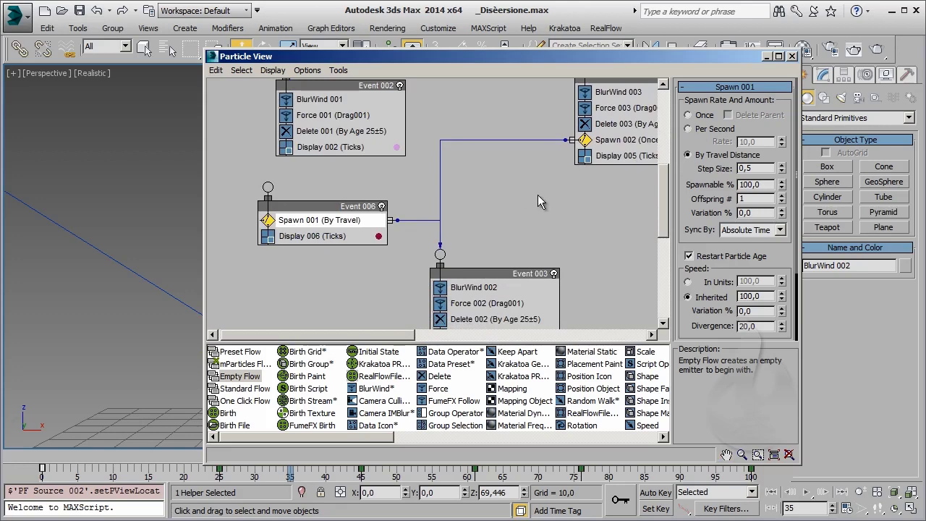
mouse_move(552, 159)
middle_mouse_down()
mouse_move(401, 279)
mouse_move(377, 314)
middle_mouse_up()
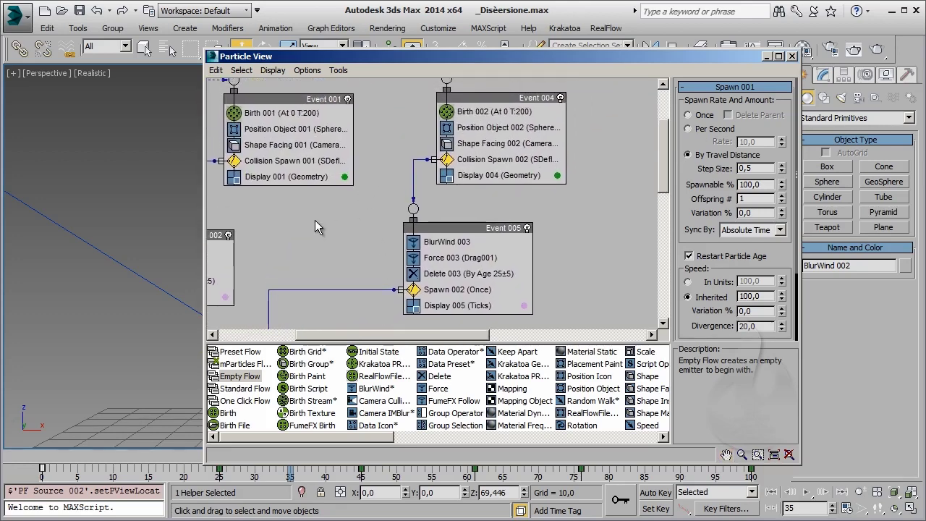
mouse_move(315, 220)
middle_mouse_down()
mouse_move(414, 238)
mouse_move(343, 164)
middle_mouse_up()
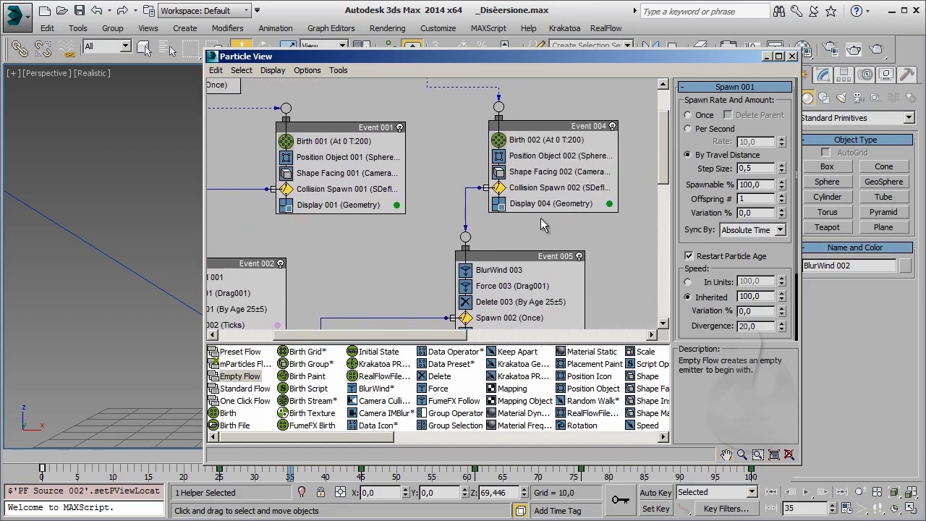
Delete Shape Facing 002 from Event 004 and select Display 004
left_click(551, 172)
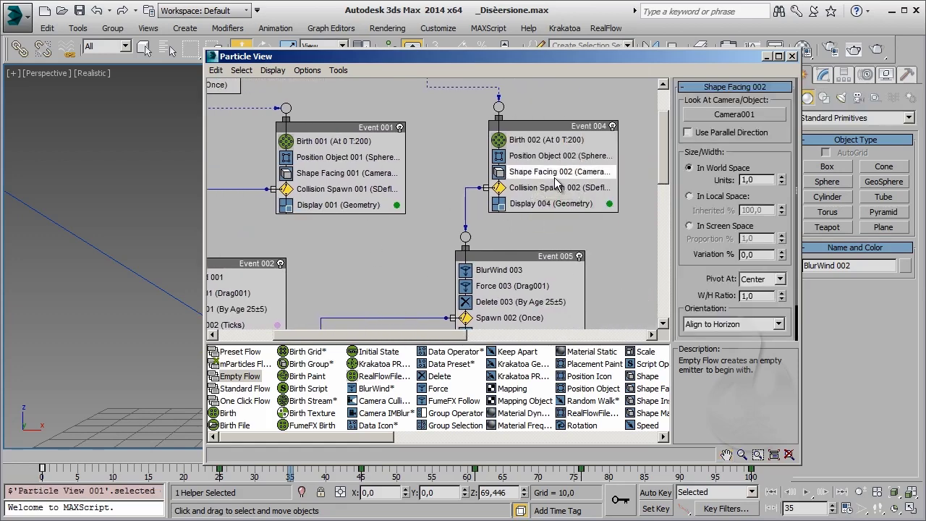
right_click(557, 174)
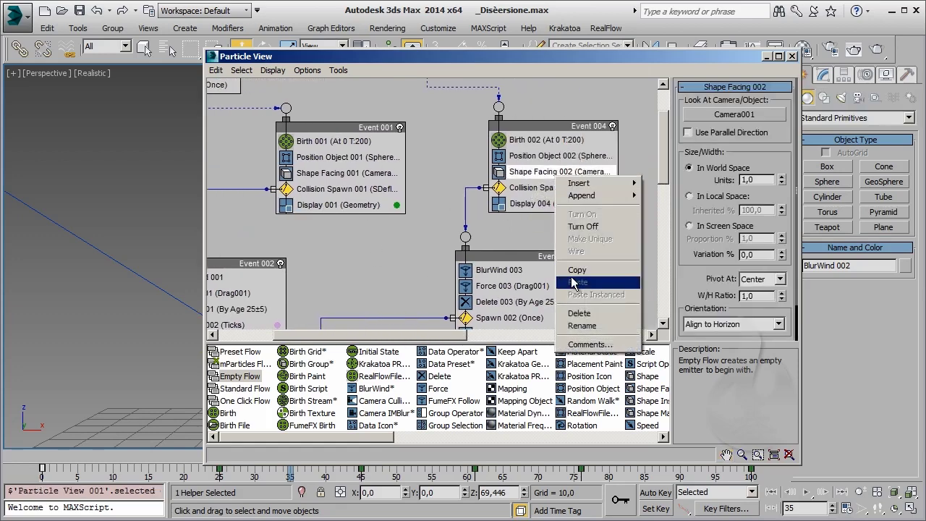
left_click(579, 313)
left_click(572, 190)
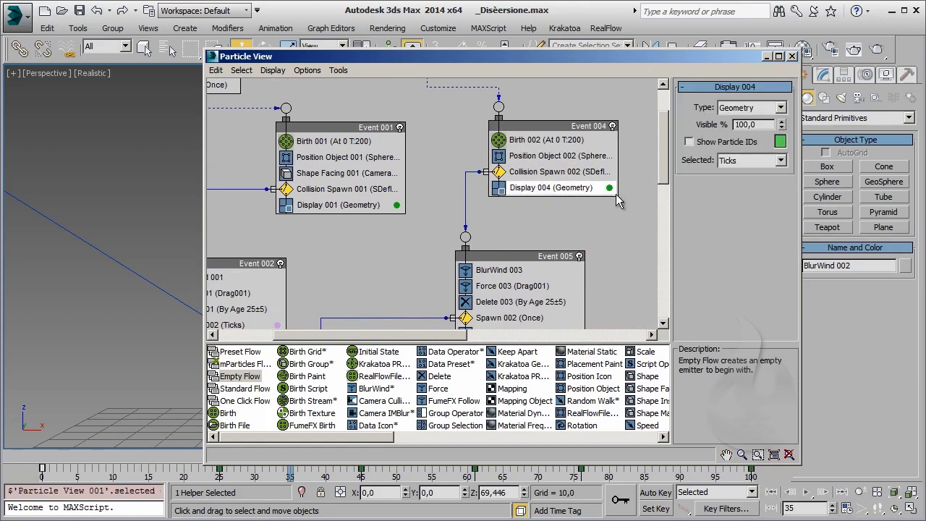
right_click(558, 192)
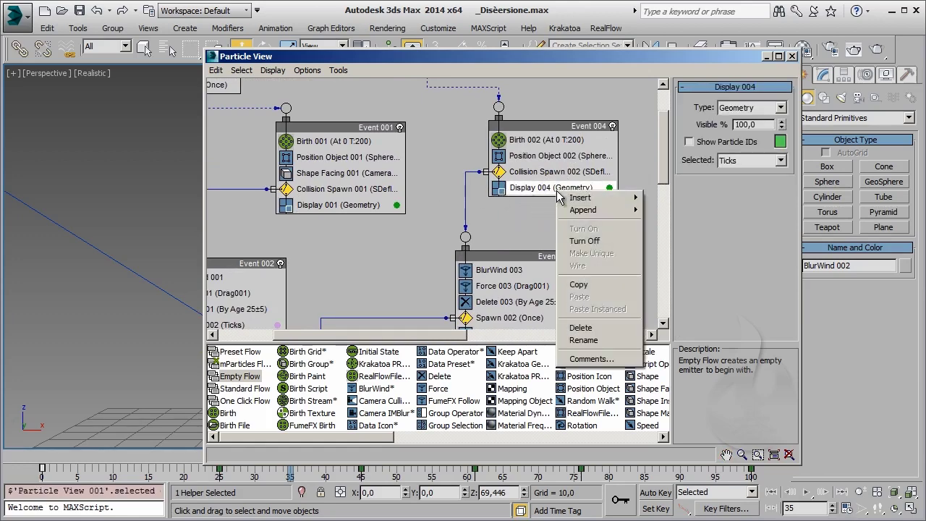
Delete Display 004 from Event 004
left_click(572, 330)
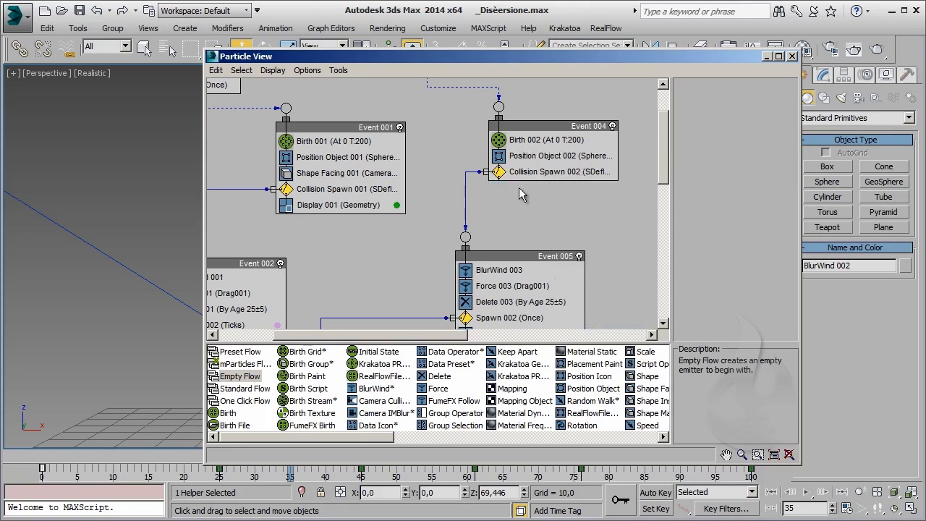
middle_click_drag(519, 188, 576, 160)
middle_click_drag(383, 182, 453, 187)
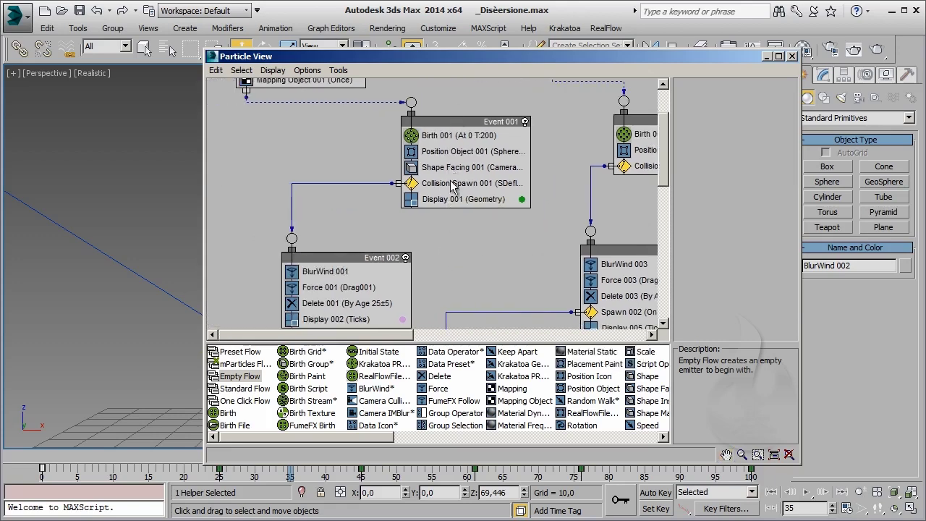
Move Shape Facing 001 from Event 001 into Event 002
left_click(456, 200)
middle_click_drag(439, 249, 431, 271)
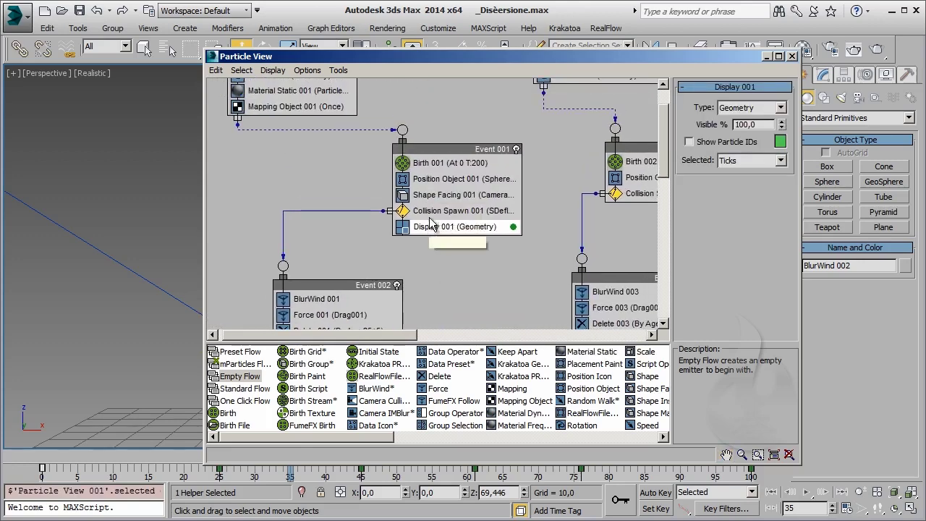
middle_click_drag(451, 307, 446, 247)
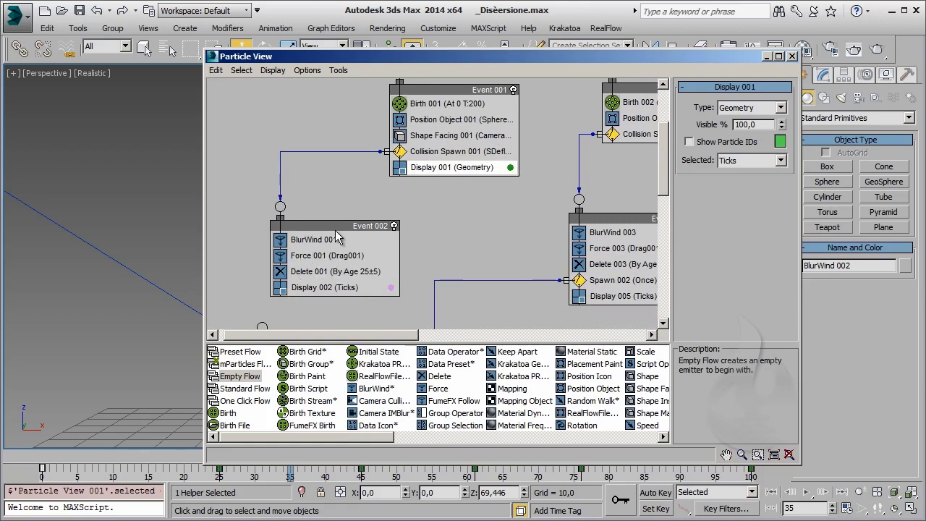
left_click_drag(353, 228, 335, 239)
left_click_drag(442, 135, 300, 240)
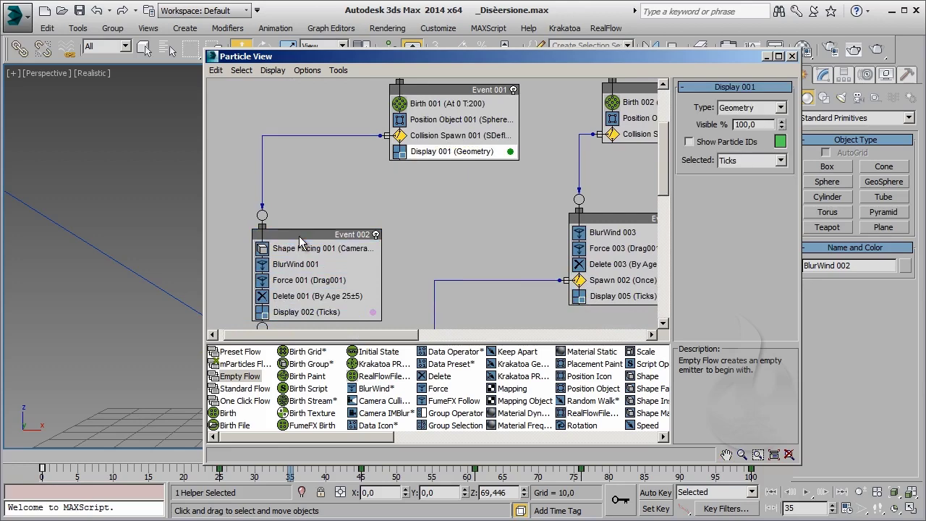
Toggle Display 001 on and off to compare the viewport particles, leaving it off
right_click(447, 151)
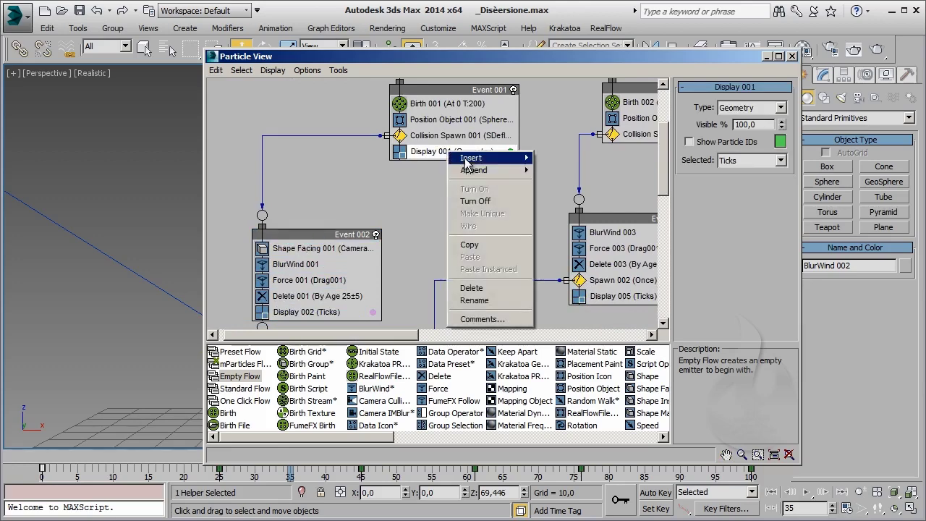
left_click(325, 190)
left_click(425, 155)
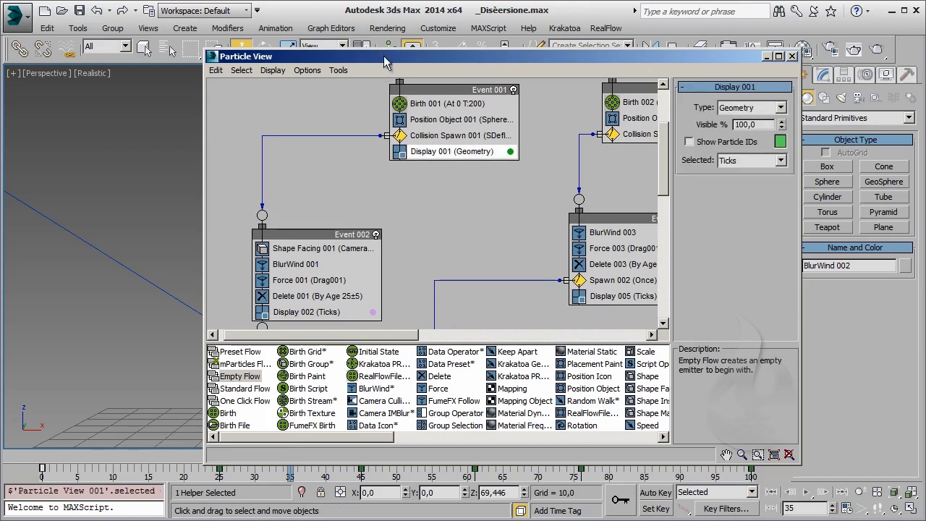
left_click_drag(384, 62, 651, 70)
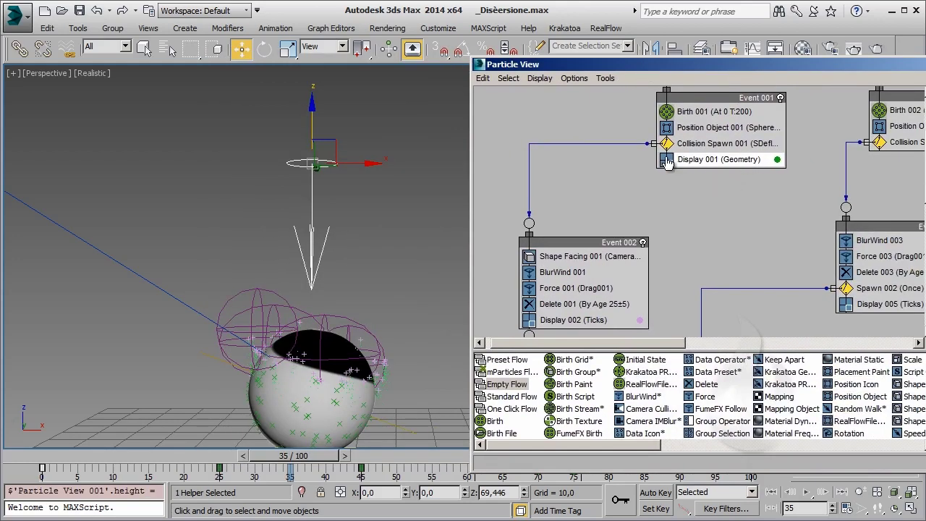
left_click(666, 160)
left_click(666, 160)
left_click(667, 160)
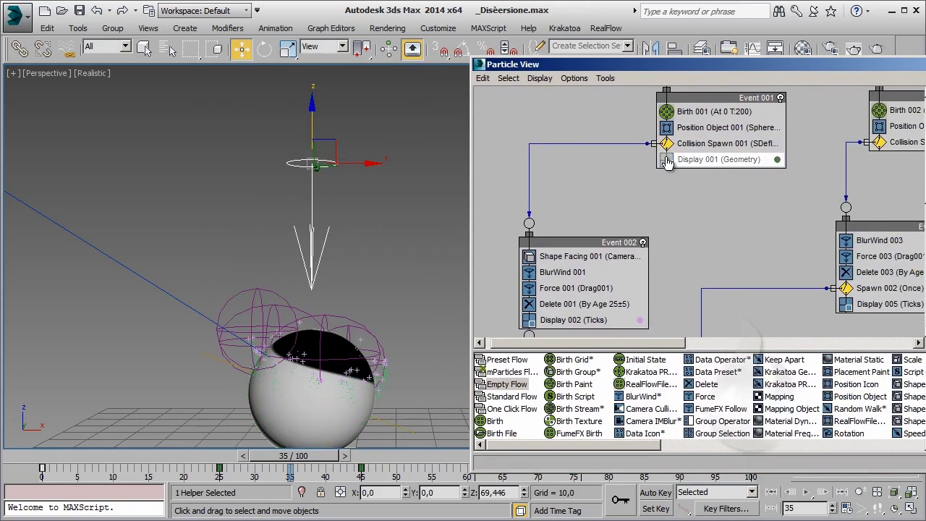
left_click(667, 160)
left_click(667, 160)
Delete Display 001 from Event 001 and select Display 005 in Event 005
right_click(758, 161)
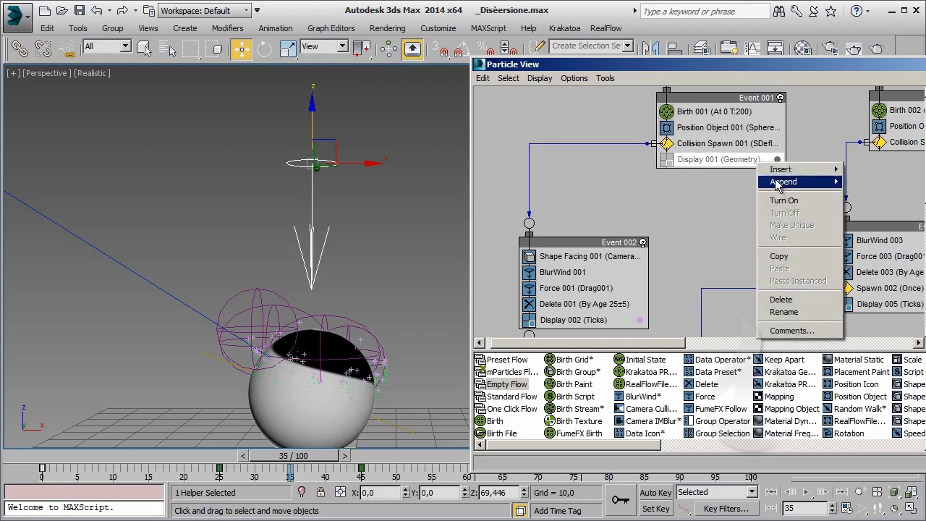
left_click(781, 299)
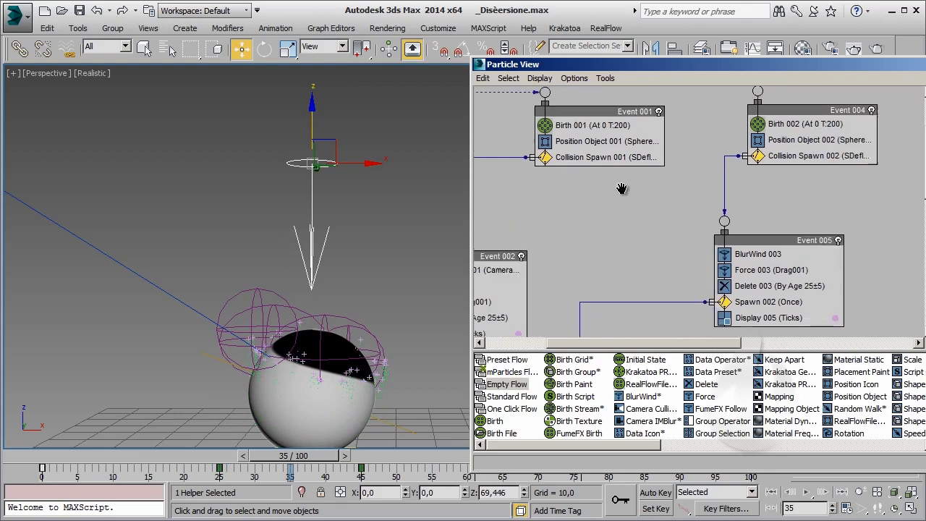
middle_click_drag(796, 207, 755, 92)
left_click(727, 217)
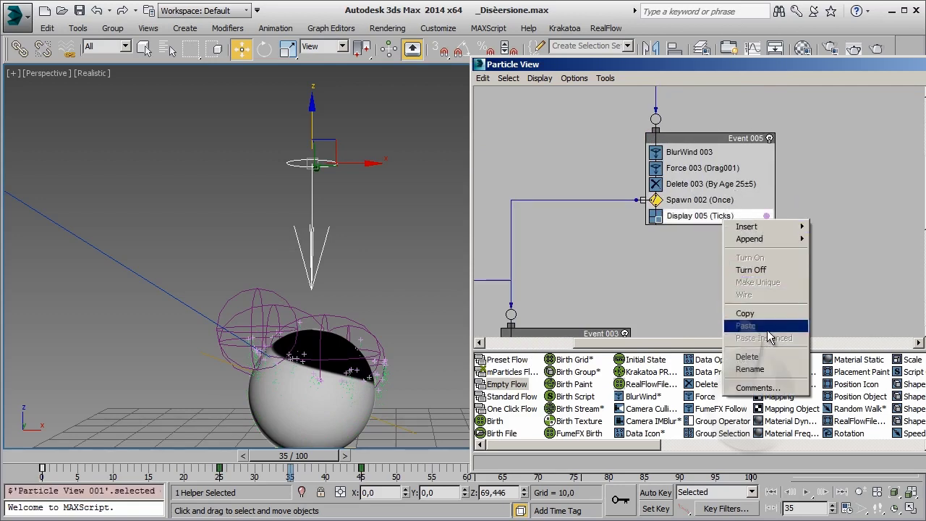
Delete Display 005 from Event 005
left_click(767, 356)
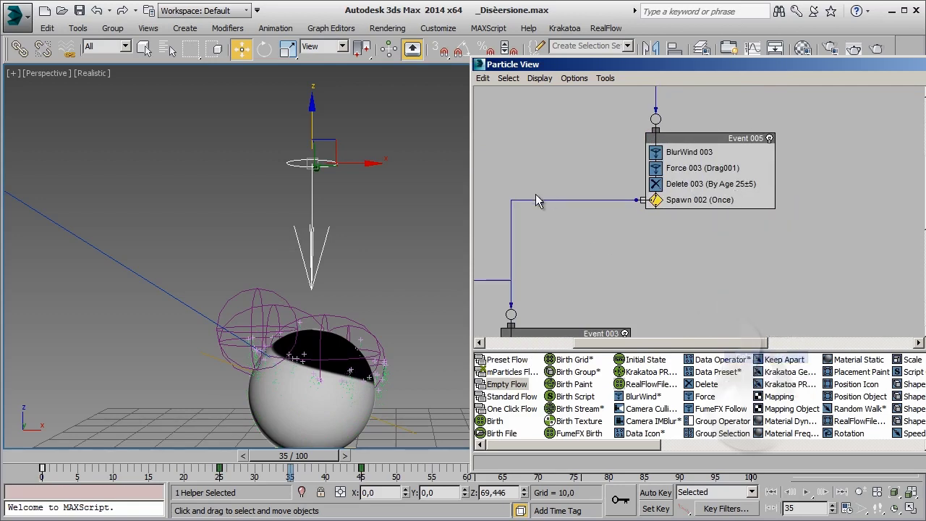
middle_click_drag(525, 162, 593, 211)
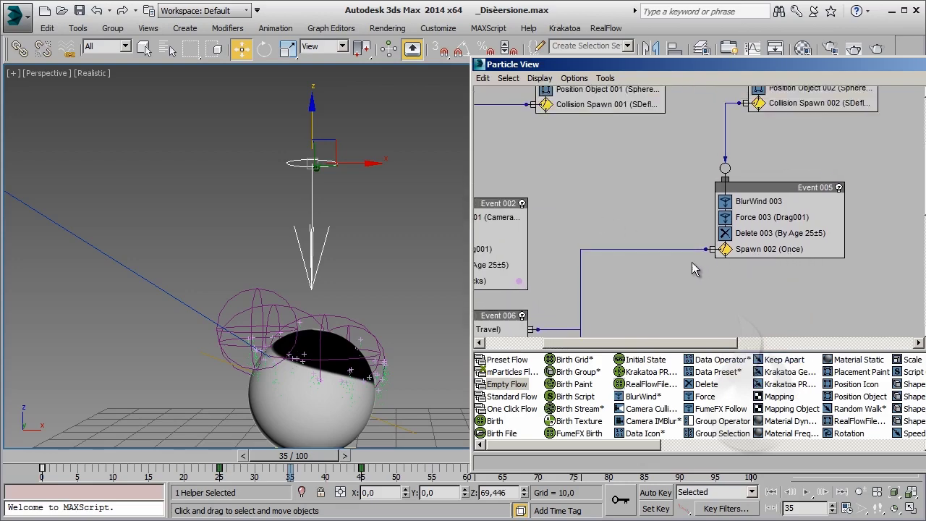
middle_click_drag(755, 262, 783, 98)
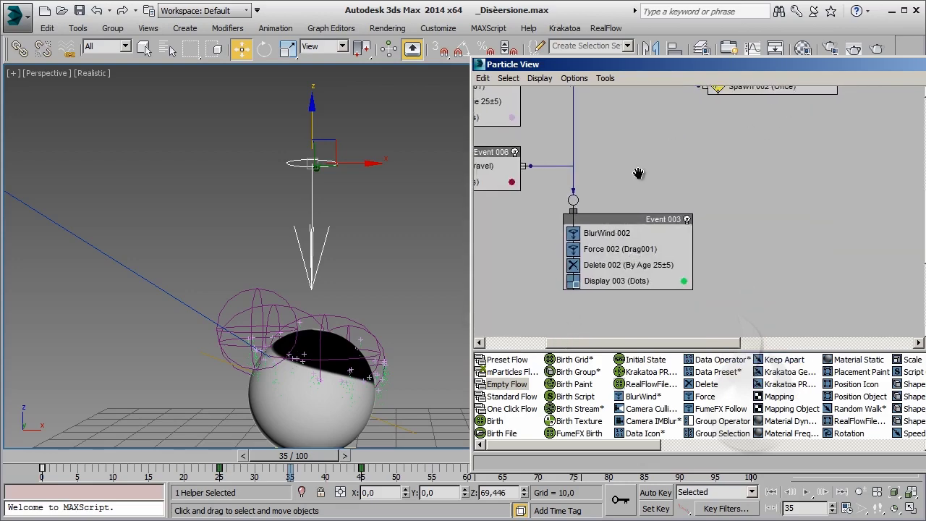
middle_click_drag(639, 173, 720, 262)
middle_click_drag(622, 232, 744, 195)
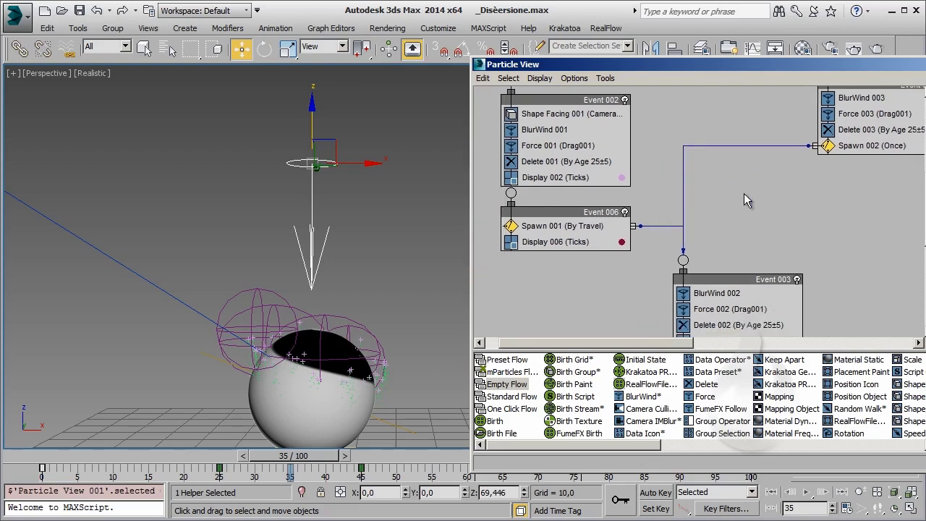
Replace Event 005's Spawn 002 (Once) with Spawn 001 (By Travel)
left_click(836, 152)
left_click_drag(845, 60, 565, 66)
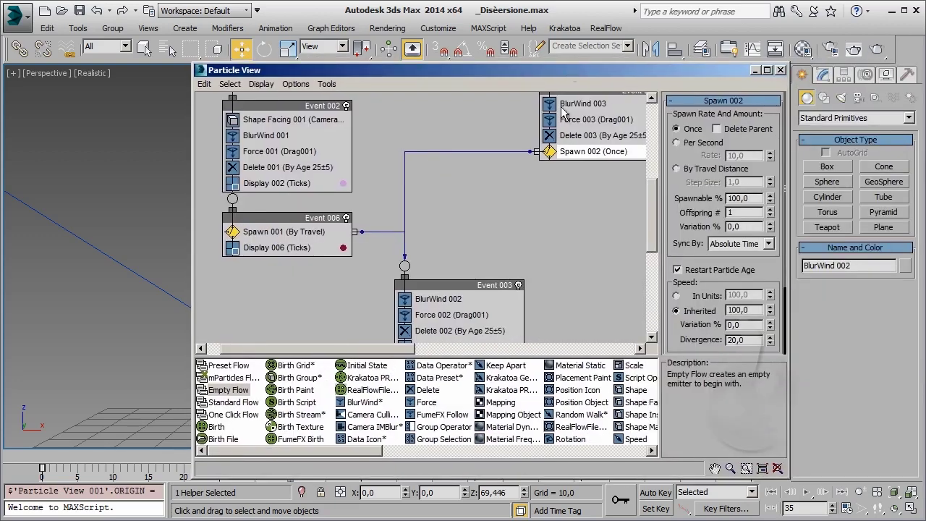
left_click_drag(289, 232, 572, 155)
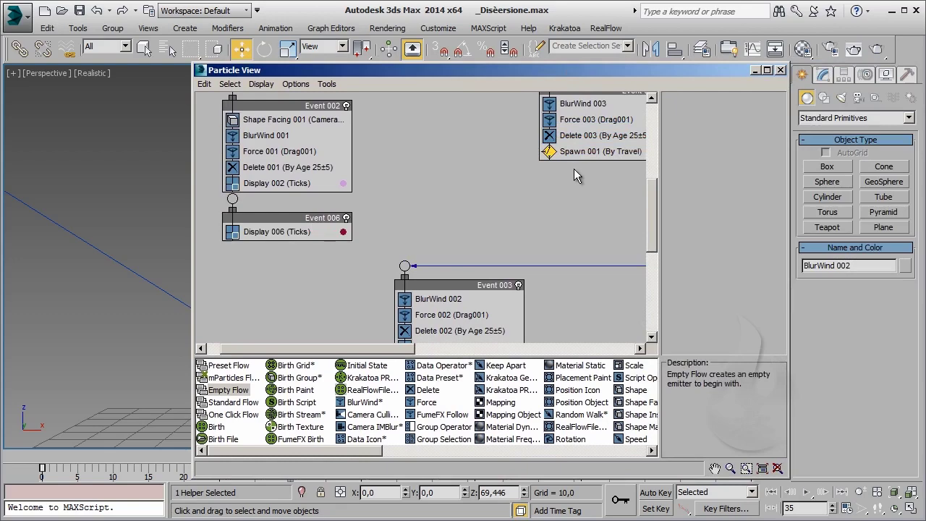
Delete the emptied Event 006 and bring PF Source 001 and Event 001 into view
left_click(315, 223)
key("Delete")
middle_click_drag(470, 199, 444, 202)
middle_click_drag(421, 94, 437, 271)
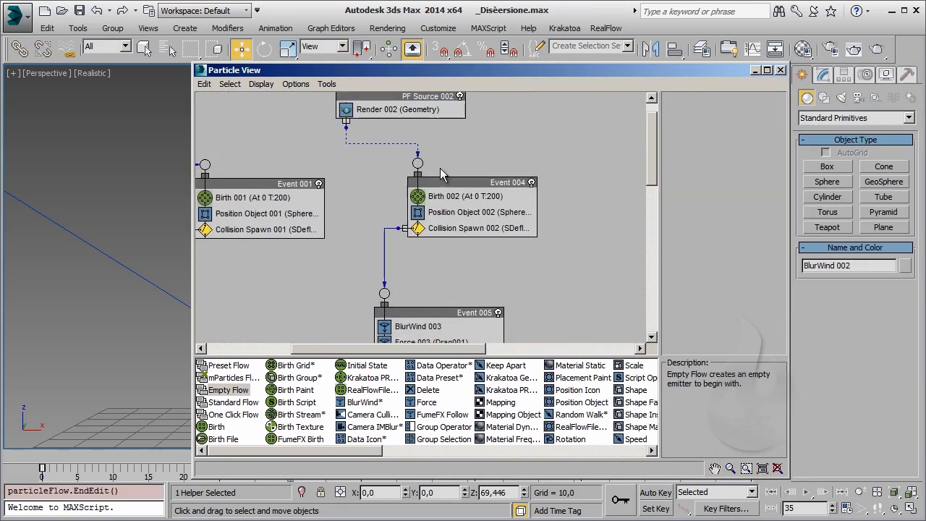
Stack PF Source 001, Event 001 and Event 002 neatly in one column
mouse_move(440, 168)
middle_mouse_down()
mouse_move(420, 182)
mouse_move(538, 232)
middle_mouse_up()
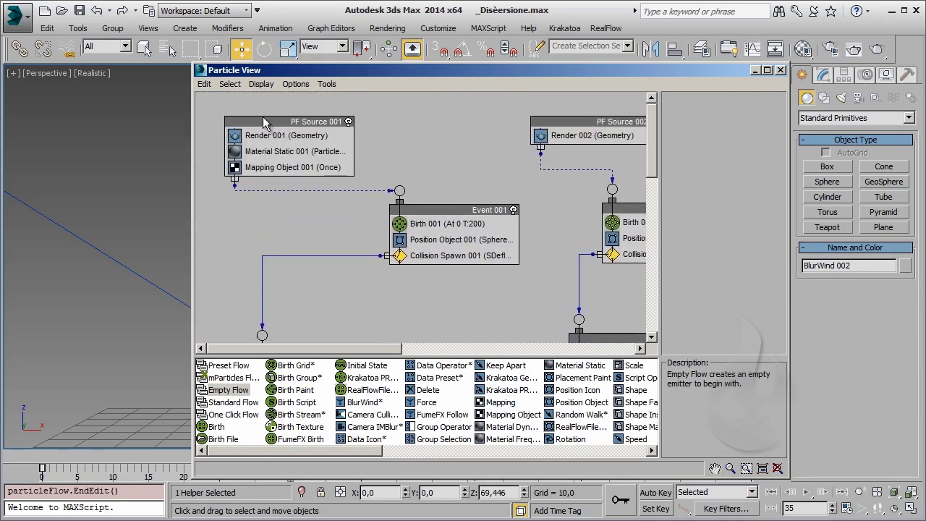
mouse_move(330, 121)
left_mouse_down()
mouse_move(313, 106)
mouse_move(324, 121)
left_mouse_up()
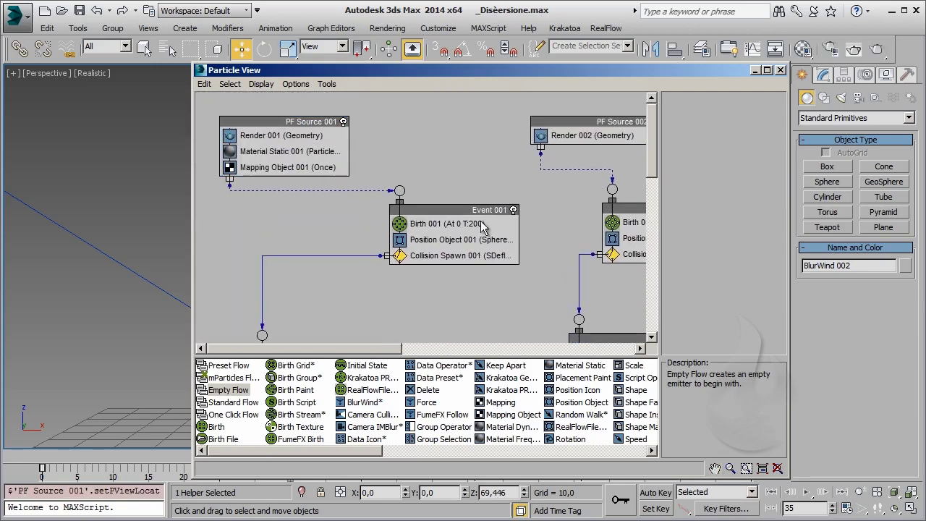
left_click_drag(427, 205, 304, 218)
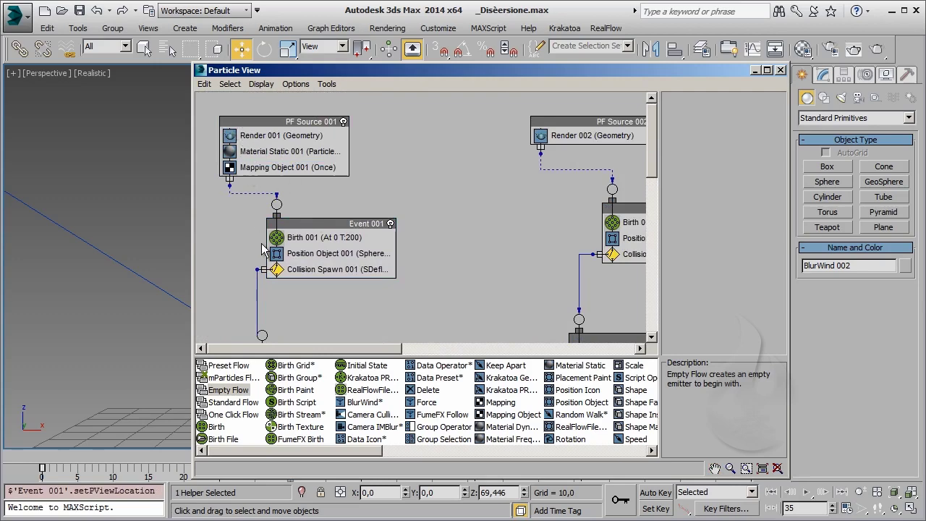
middle_click_drag(459, 284, 457, 137)
scroll(304, 217, "up", 3)
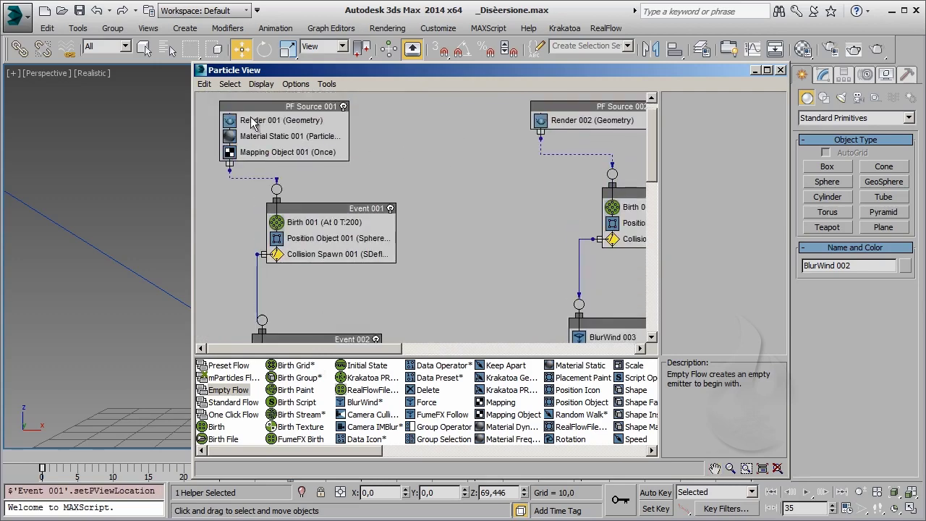
left_click_drag(353, 335, 390, 302)
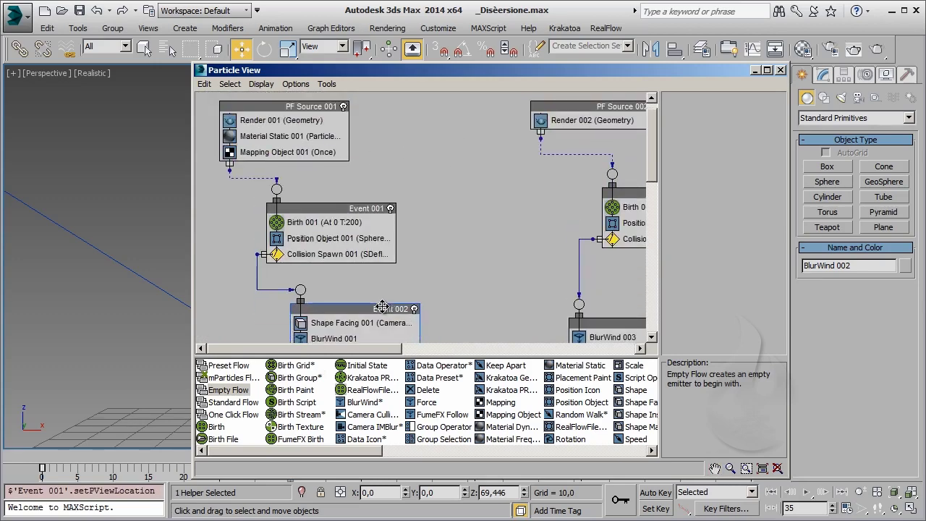
mouse_move(445, 280)
middle_mouse_down()
mouse_move(409, 246)
mouse_move(387, 164)
mouse_move(317, 196)
middle_mouse_up()
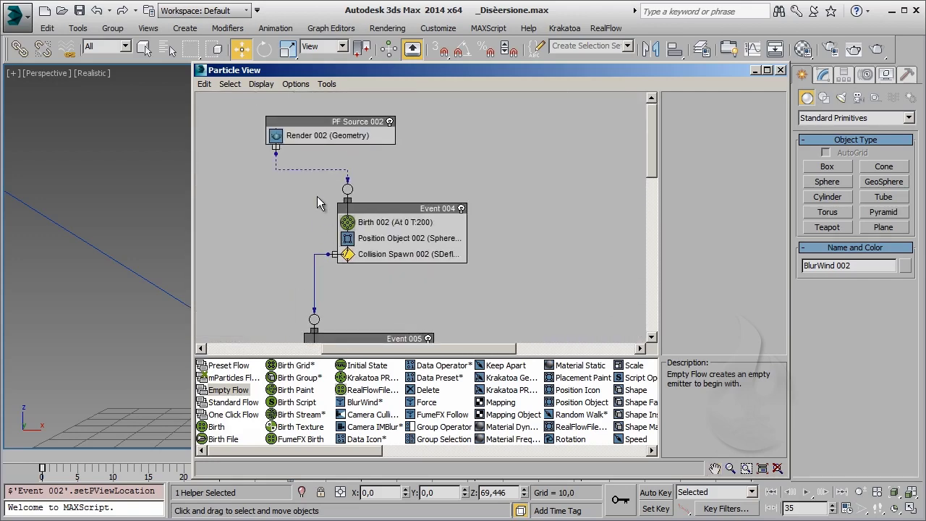
Line up Event 004, Event 005 and Event 003 in a column beneath PF Source 002
left_click(276, 105)
mouse_move(451, 285)
middle_mouse_down()
mouse_move(471, 231)
mouse_move(478, 138)
middle_mouse_up()
left_click_drag(493, 83, 376, 124)
middle_click_drag(379, 207, 492, 198)
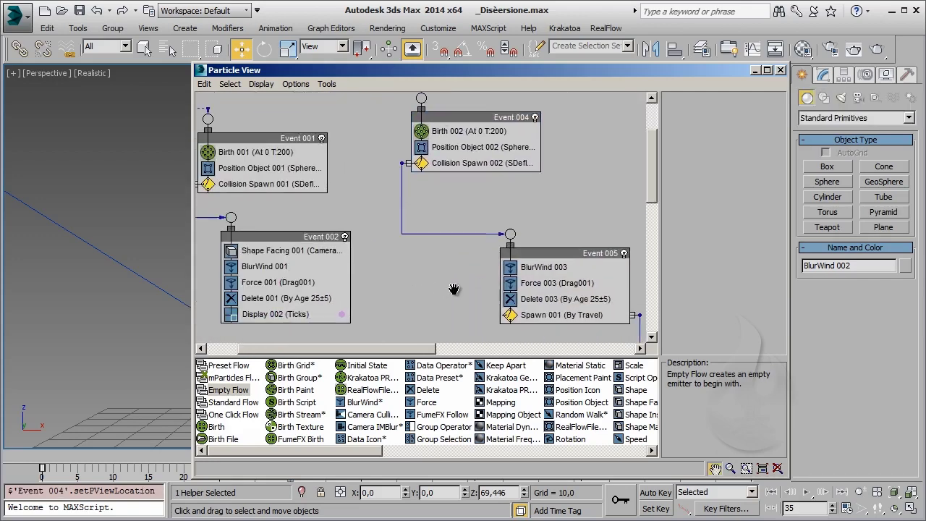
mouse_move(432, 237)
middle_mouse_down()
mouse_move(369, 221)
mouse_move(435, 320)
middle_mouse_up()
middle_click_drag(483, 301, 393, 118)
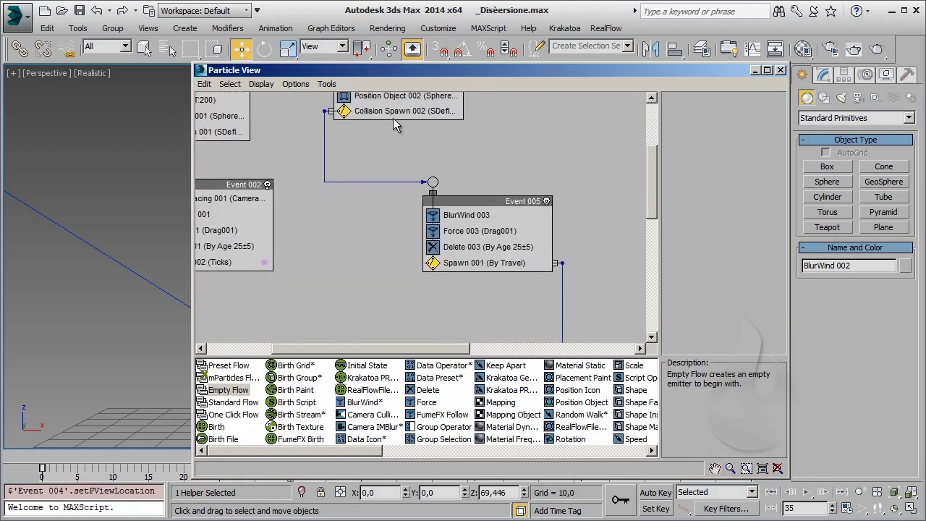
left_click_drag(495, 202, 453, 163)
middle_click_drag(500, 288, 471, 140)
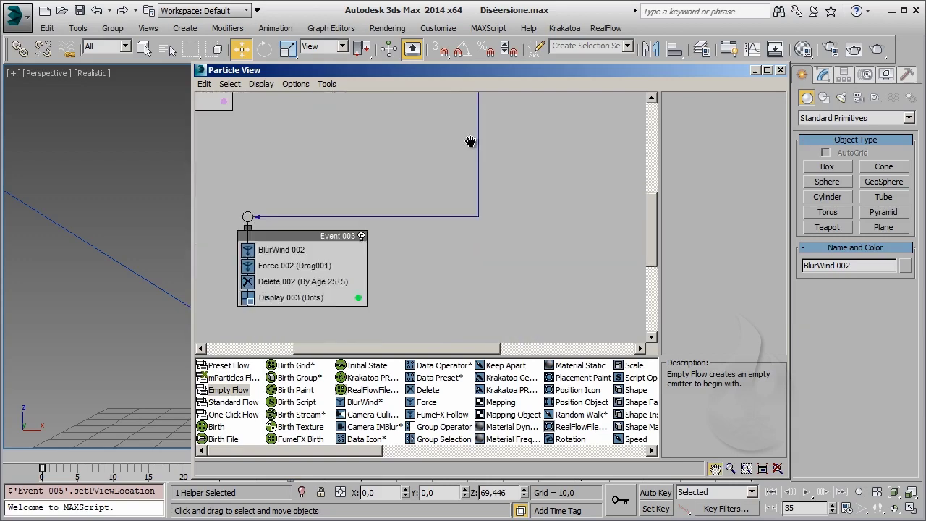
mouse_move(345, 233)
middle_mouse_down()
mouse_move(394, 85)
mouse_move(423, 220)
middle_mouse_up()
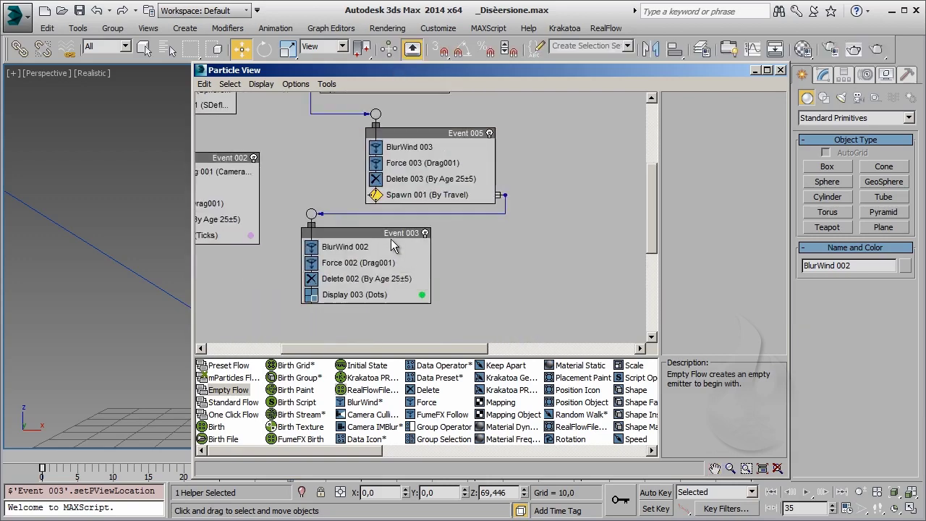
left_click_drag(397, 238, 423, 259)
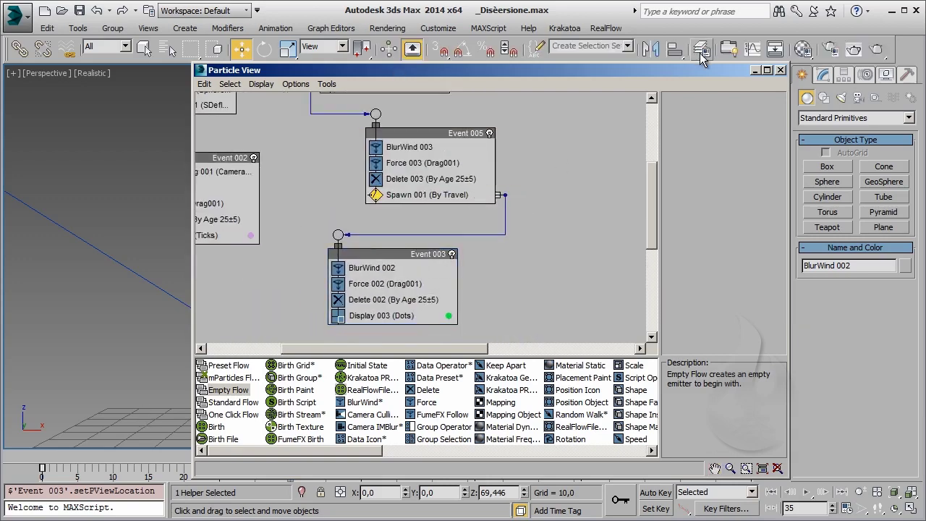
Pan back to the first column and nudge Event 001 slightly right and down
middle_click_drag(391, 207, 409, 352)
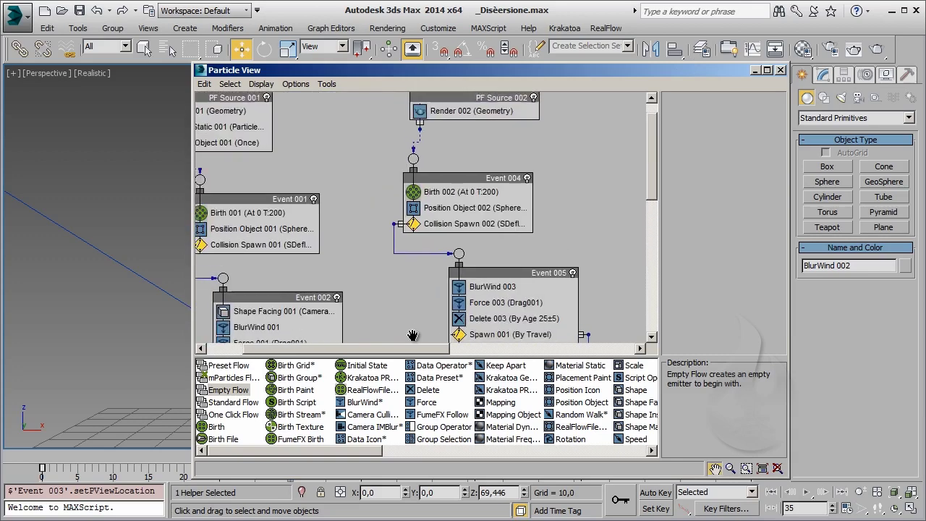
middle_click_drag(196, 197, 304, 217)
left_click_drag(308, 223, 323, 235)
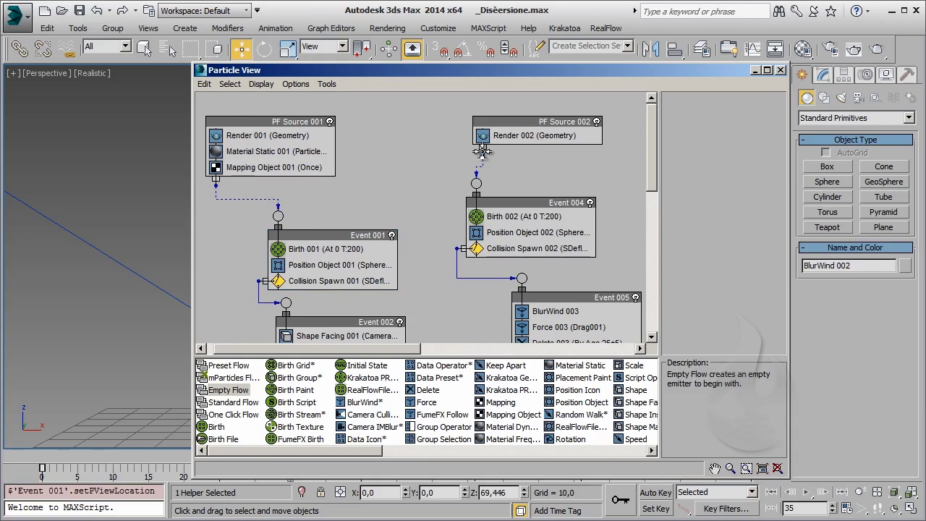
Move Spawn 001 from Event 005 into Event 002 and wire its output to Event 005
left_click(403, 308)
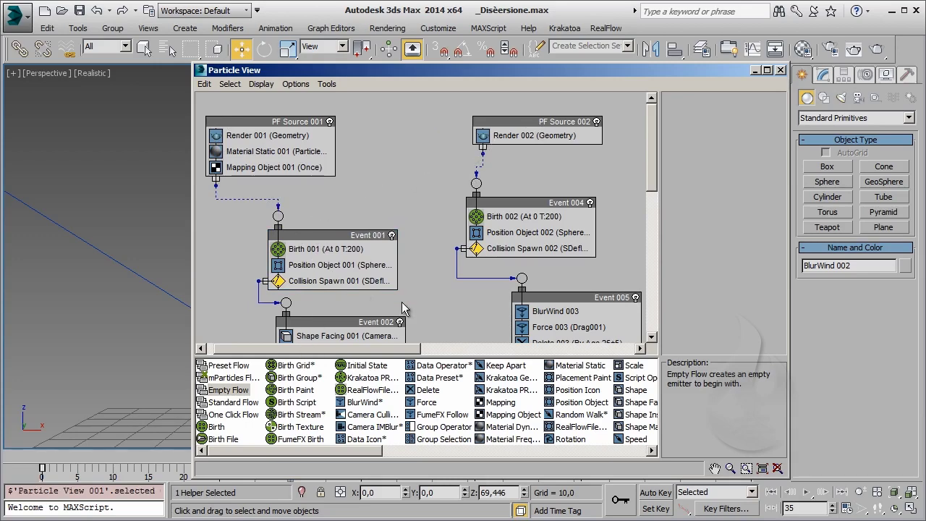
middle_click_drag(445, 240, 369, 171)
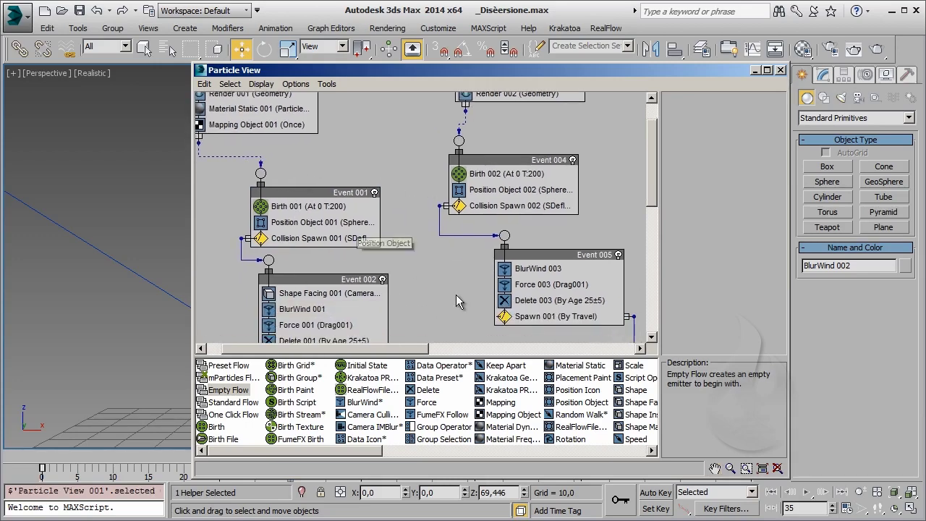
scroll(450, 229, "up", 3)
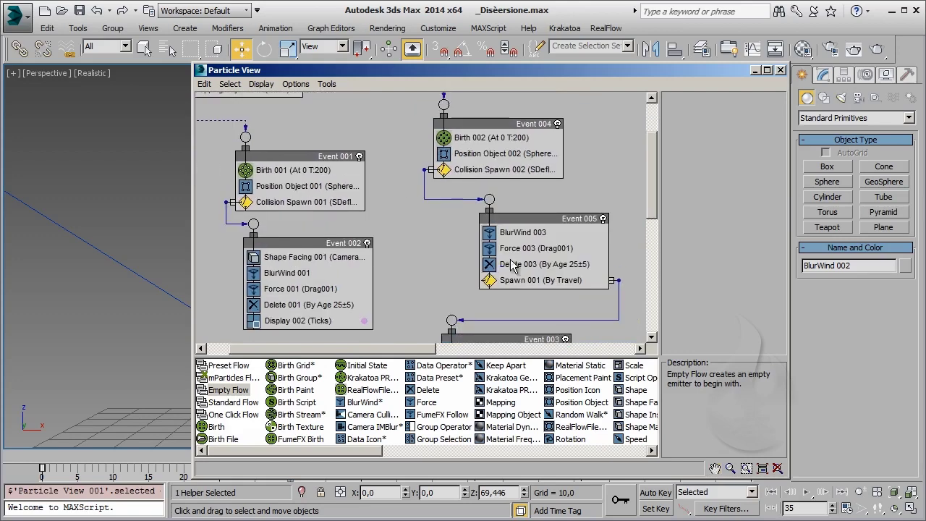
middle_click_drag(434, 274, 460, 213)
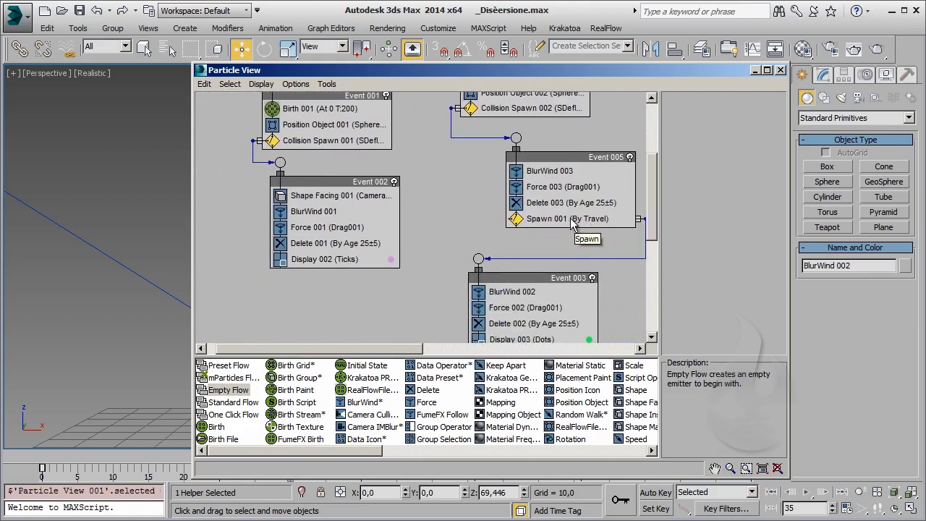
left_click_drag(578, 219, 332, 244)
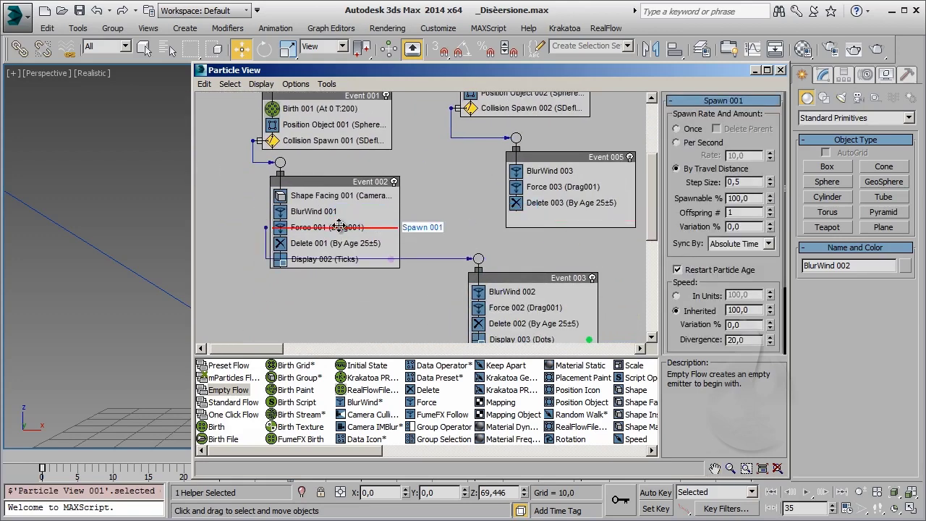
left_click_drag(332, 245, 332, 247)
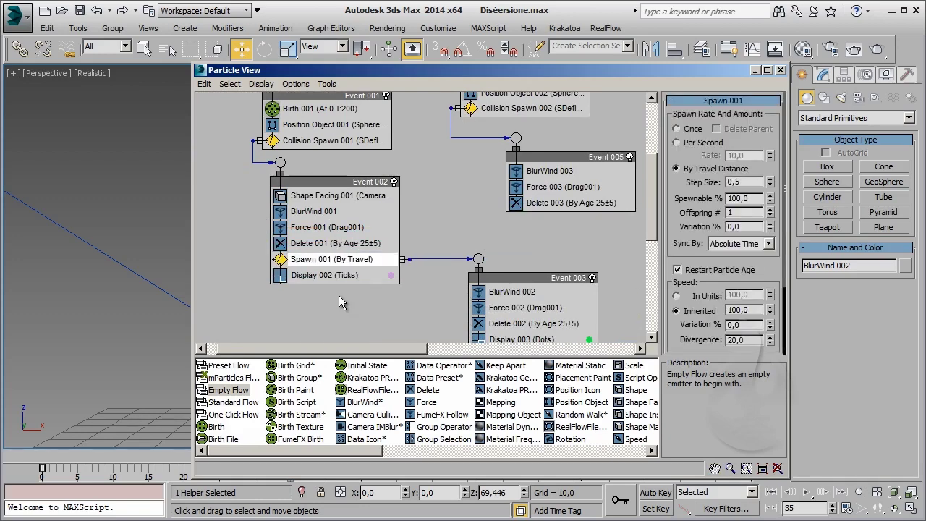
left_click_drag(535, 278, 645, 333)
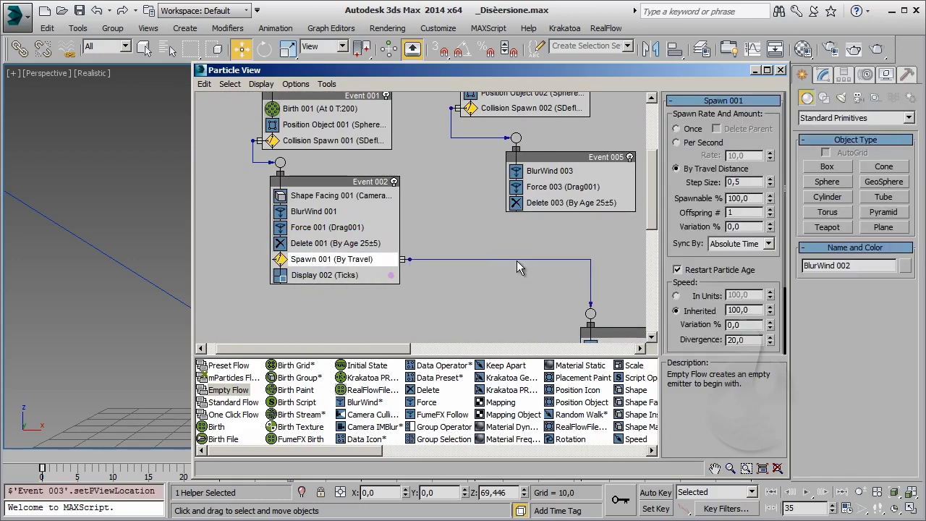
mouse_move(357, 242)
middle_mouse_down()
mouse_move(437, 254)
mouse_move(451, 273)
mouse_move(467, 253)
middle_mouse_up()
left_click_drag(221, 164, 486, 163)
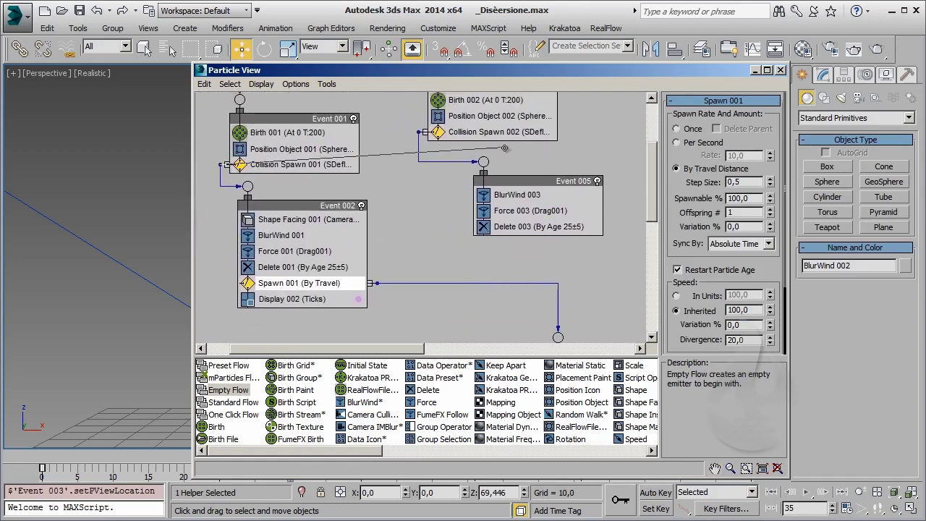
left_click(304, 230)
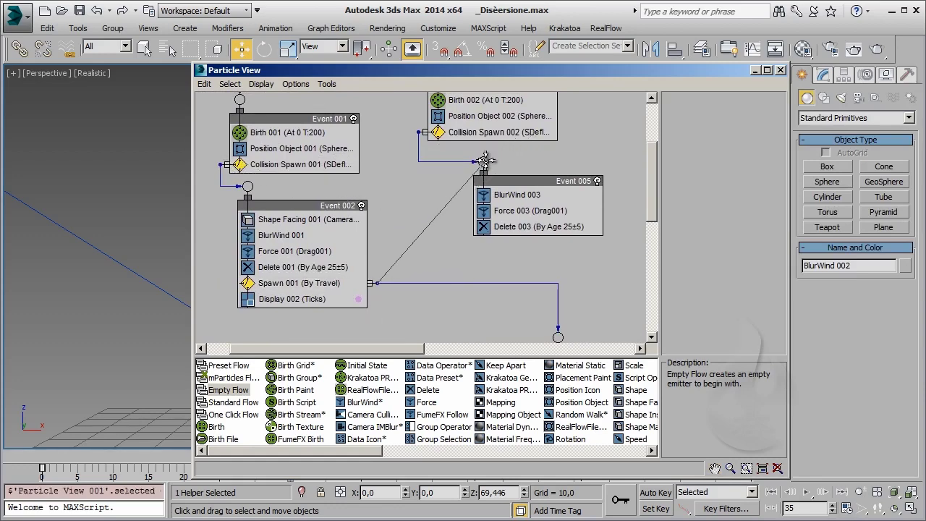
left_click_drag(376, 283, 483, 164)
Reposition Event 005 and switch off Event 004 so it stops emitting
left_click_drag(532, 181, 573, 239)
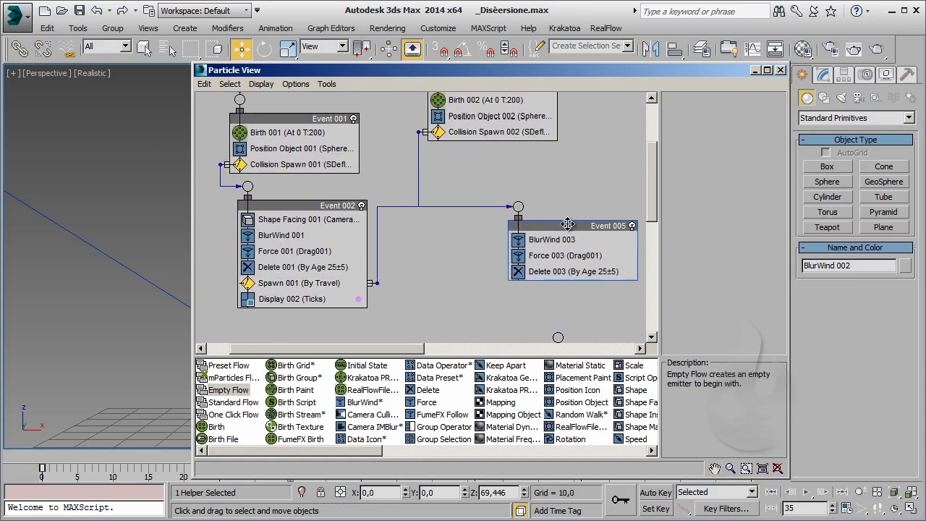
left_click_drag(311, 211, 292, 227)
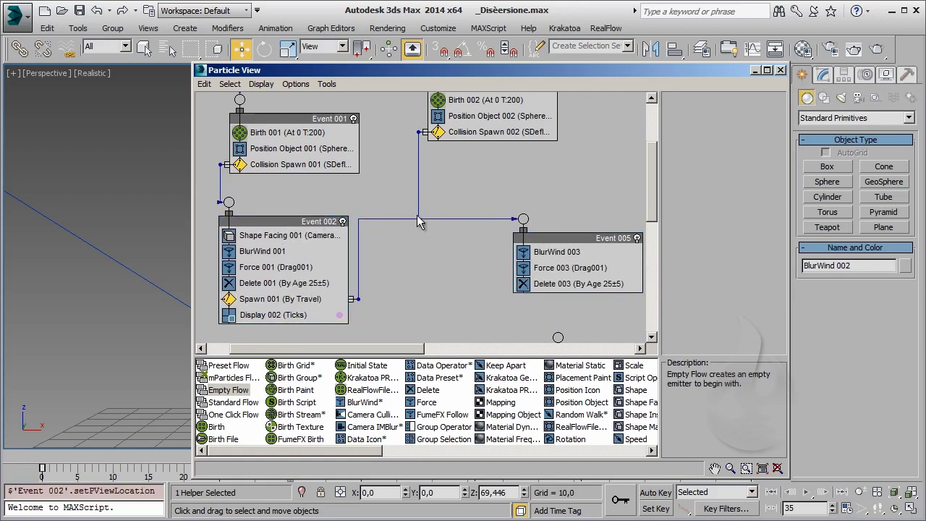
scroll(260, 181, "up", 5)
scroll(313, 277, "down", 5)
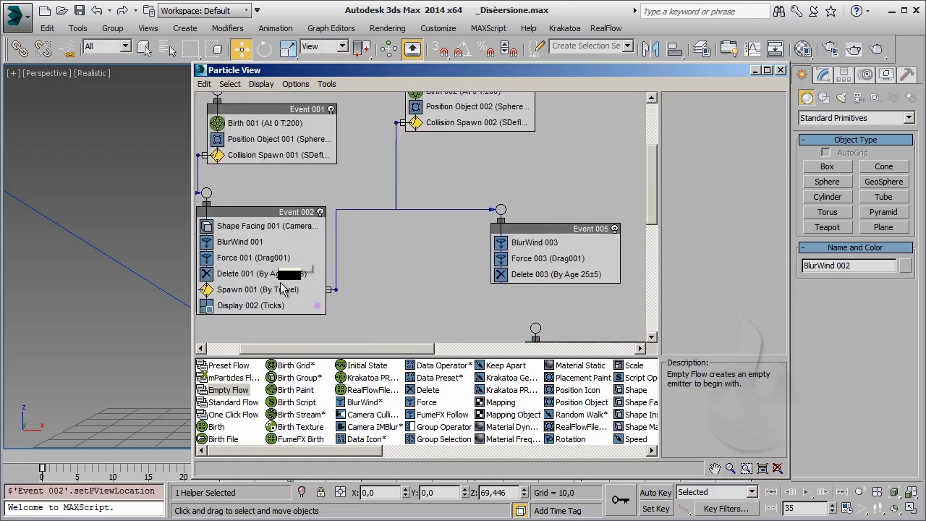
scroll(541, 152, "up", 5)
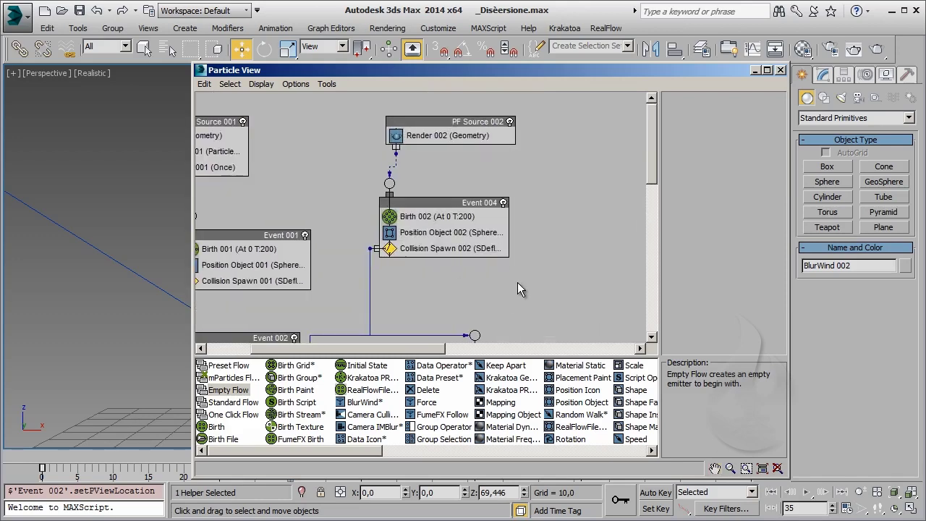
middle_click_drag(518, 283, 442, 178)
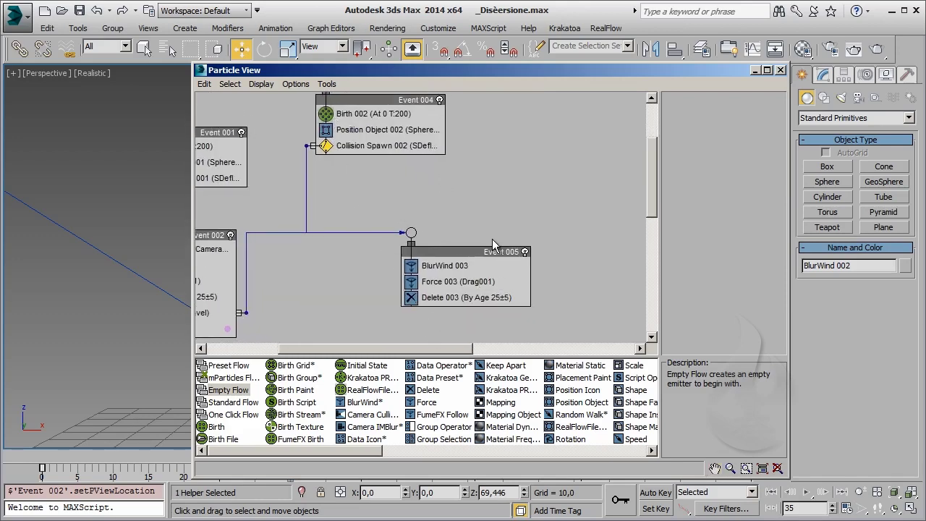
left_click_drag(489, 255, 508, 282)
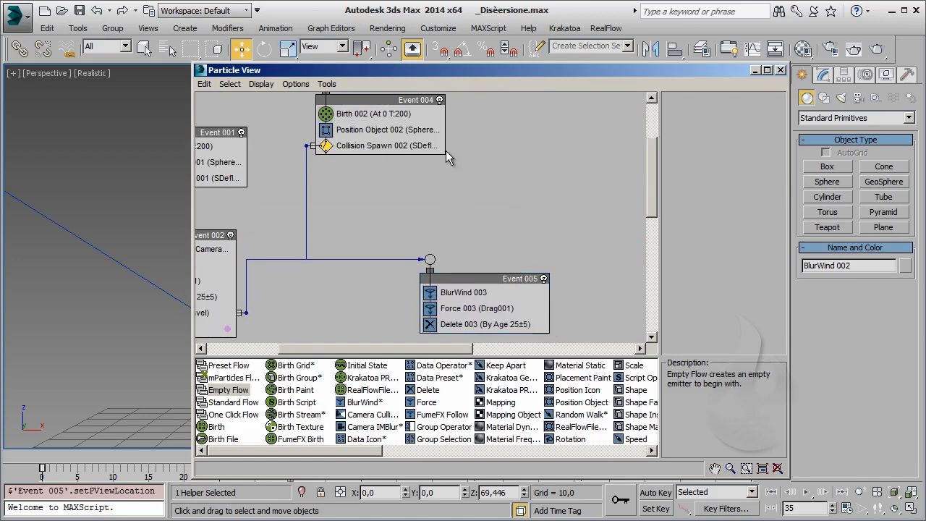
middle_click_drag(448, 159, 456, 252)
left_click(450, 207)
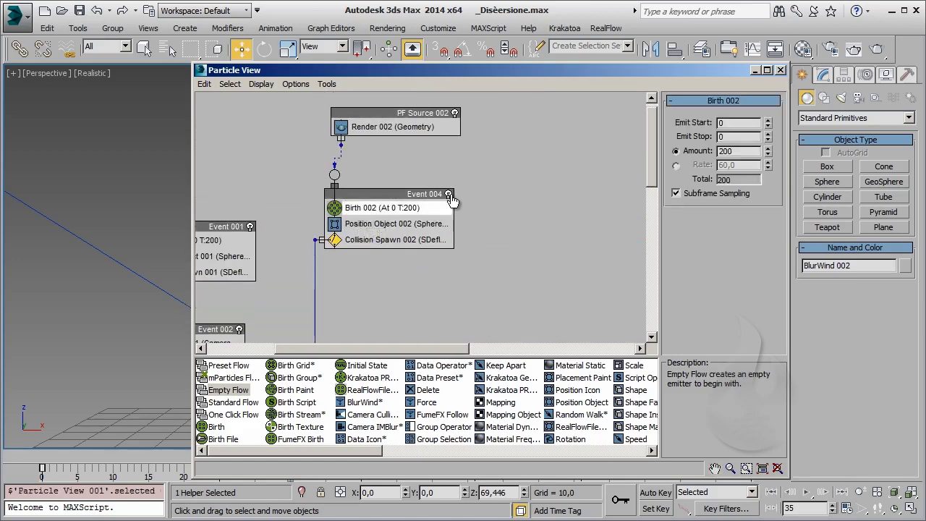
left_click(449, 194)
middle_click_drag(400, 232, 414, 207)
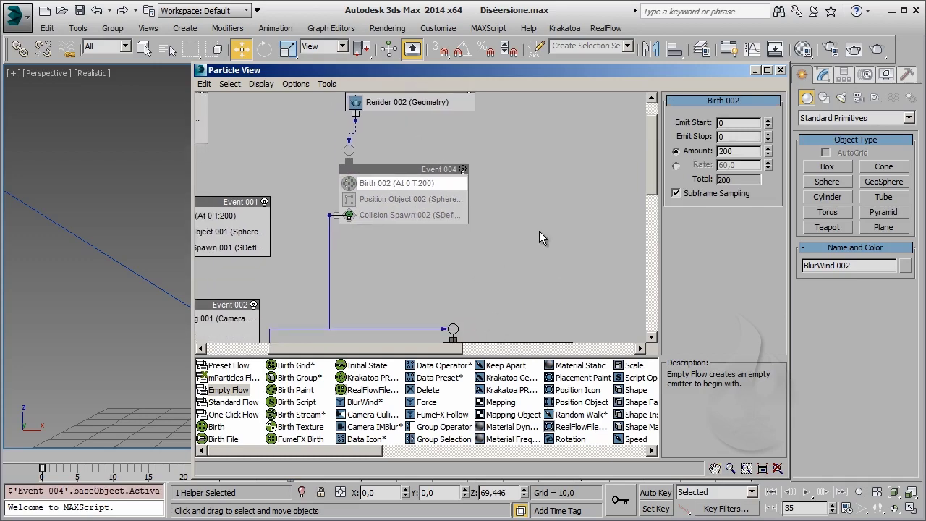
Pull Spawn 001 out of Event 002 into its own event and delete its wire to Event 005
middle_click_drag(555, 265, 571, 185)
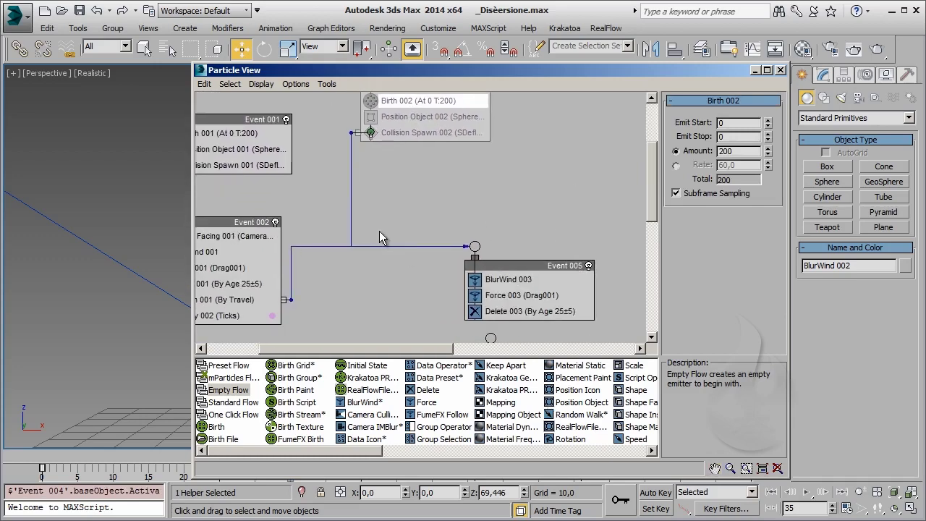
middle_click_drag(380, 231, 454, 165)
middle_click_drag(397, 219, 388, 236)
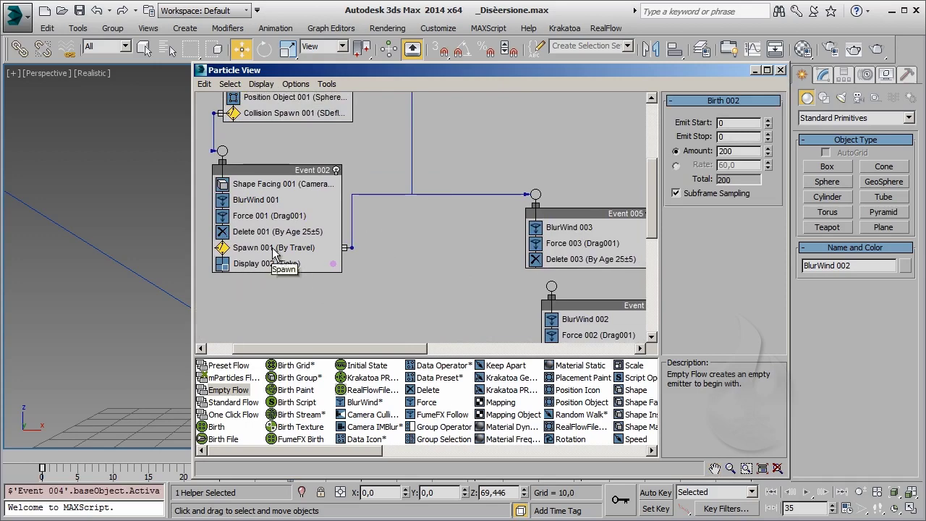
mouse_move(282, 248)
left_mouse_down()
mouse_move(554, 301)
mouse_move(394, 285)
left_mouse_up()
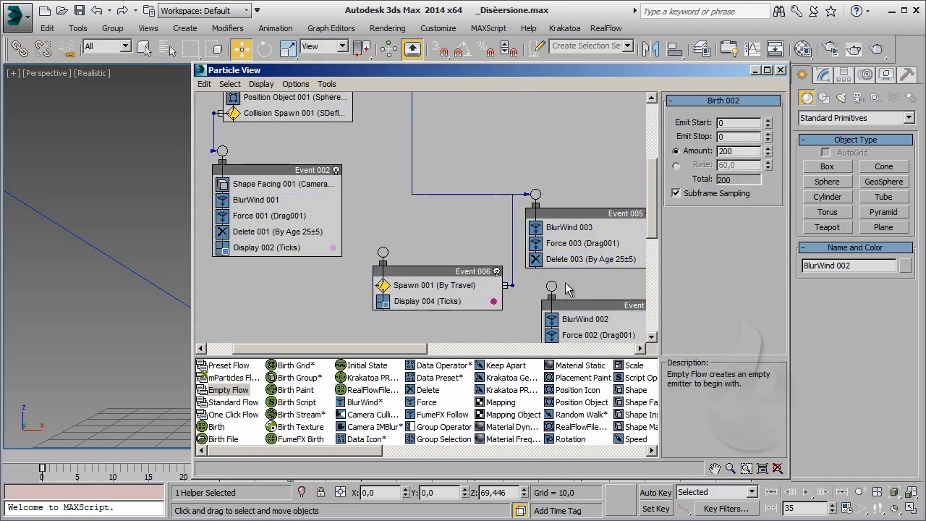
middle_click_drag(427, 283, 364, 165)
mouse_move(364, 165)
left_mouse_down()
mouse_move(511, 194)
mouse_move(517, 137)
left_mouse_up()
scroll(479, 180, "up", 3)
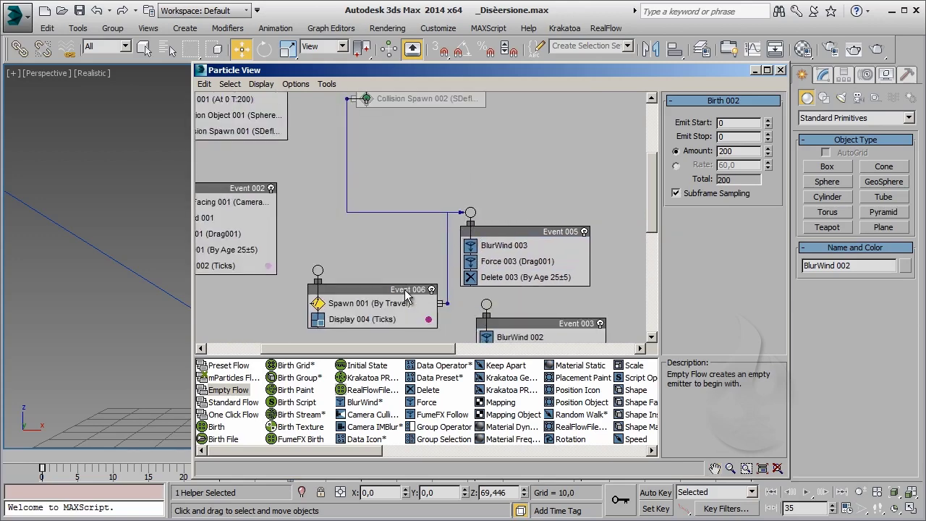
left_click_drag(404, 291, 381, 298)
right_click(426, 269)
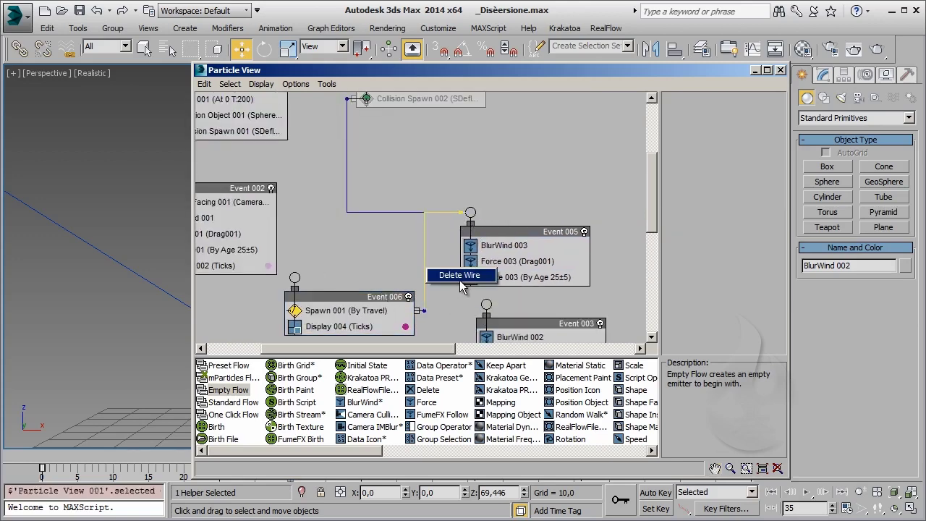
left_click(460, 280)
Insert Spawn 001 into Event 005 below Force 003, wire it to Event 003, and delete Event 006
left_click_drag(369, 309, 499, 278)
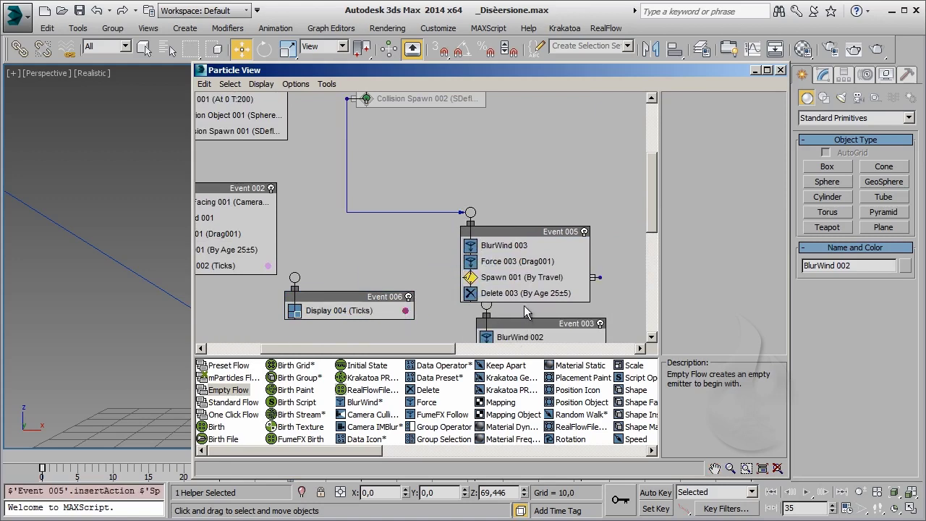
left_click_drag(550, 232, 473, 153)
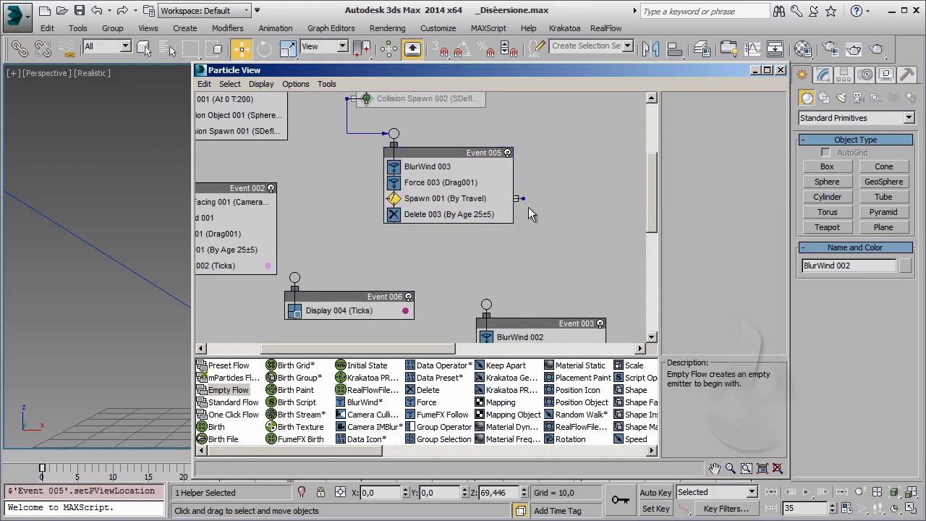
left_click_drag(515, 199, 486, 304)
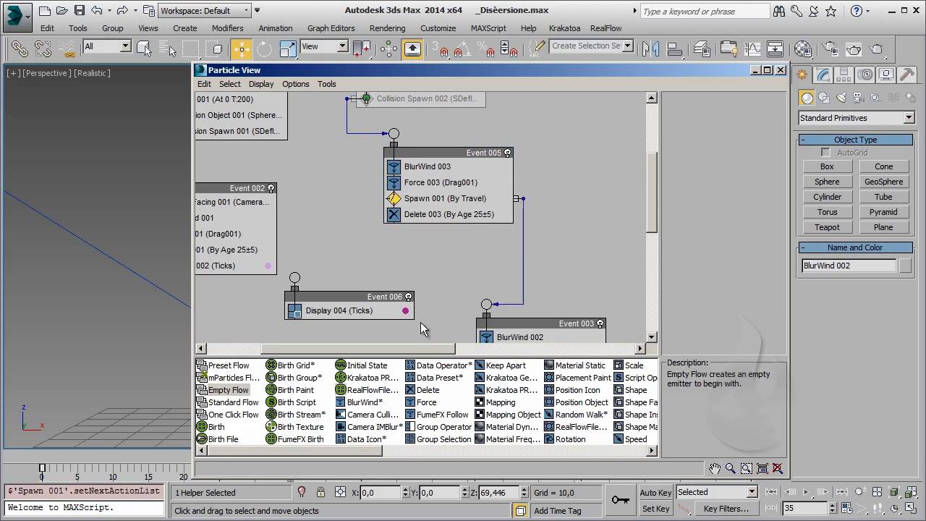
left_click(402, 297)
key("Delete")
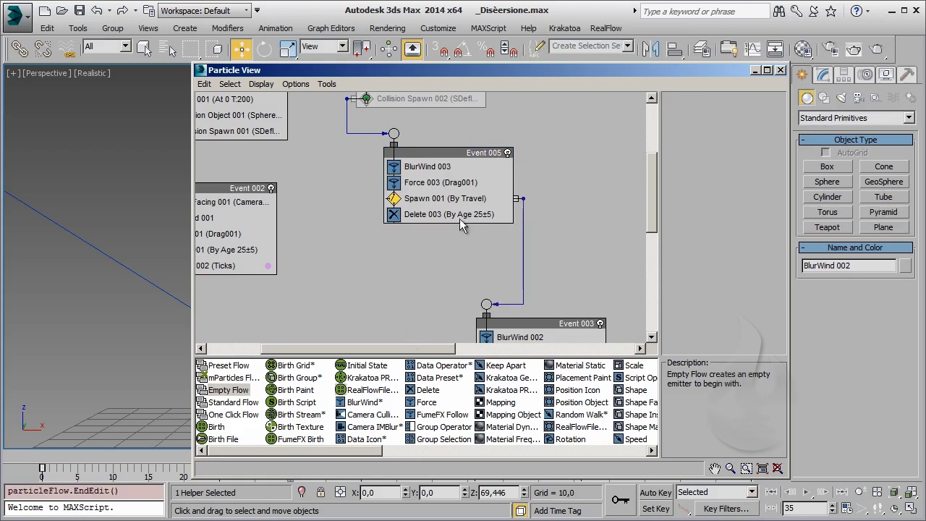
middle_click_drag(475, 128, 477, 263)
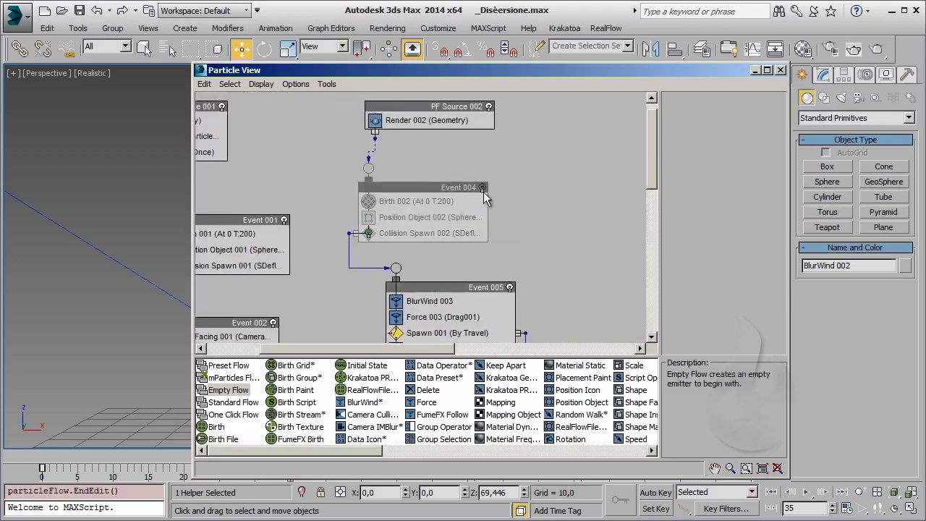
Rearrange the graph so Event 003 sits beside Event 002, and add a Shape operator to it
middle_click_drag(368, 283, 400, 274)
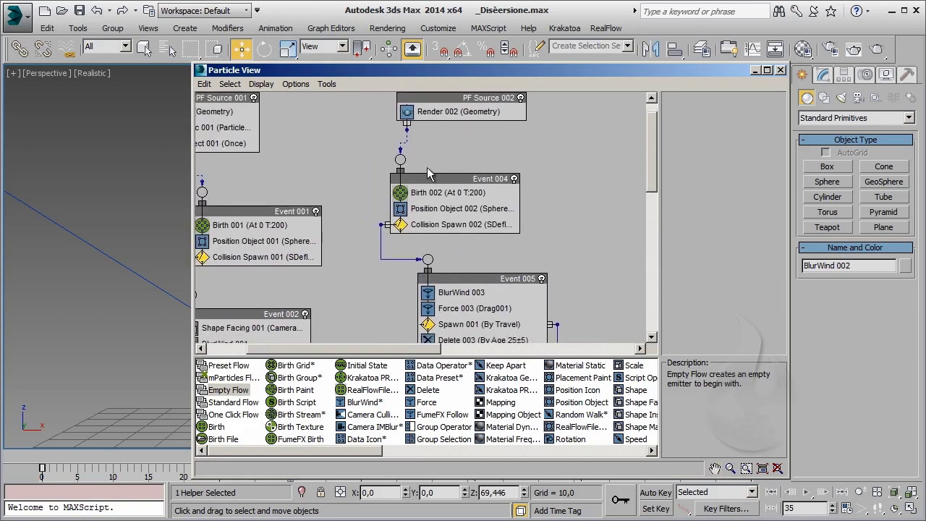
middle_click_drag(222, 190, 312, 193)
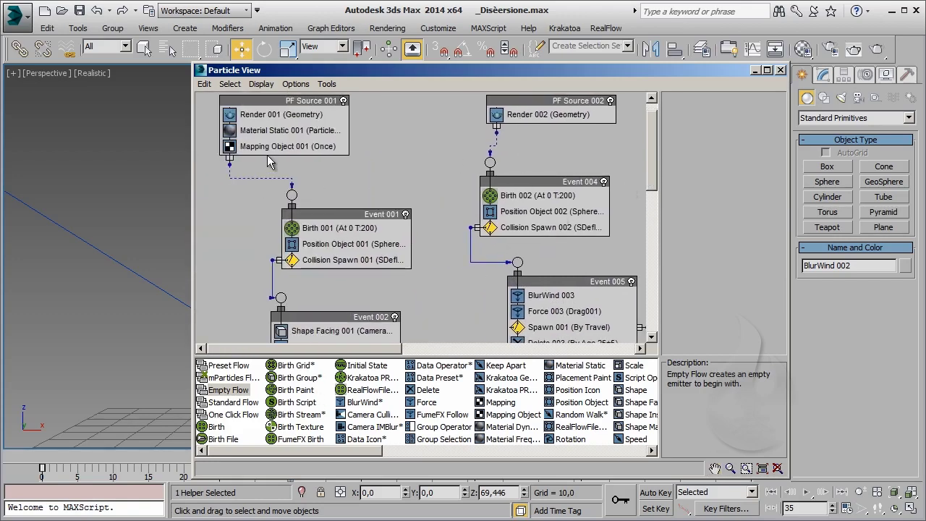
middle_click_drag(535, 298, 385, 157)
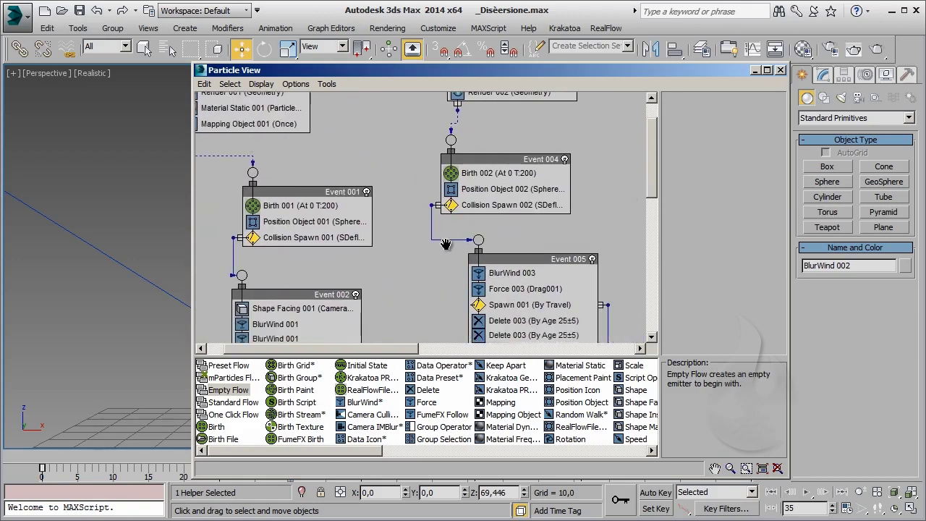
left_click_drag(507, 312, 343, 287)
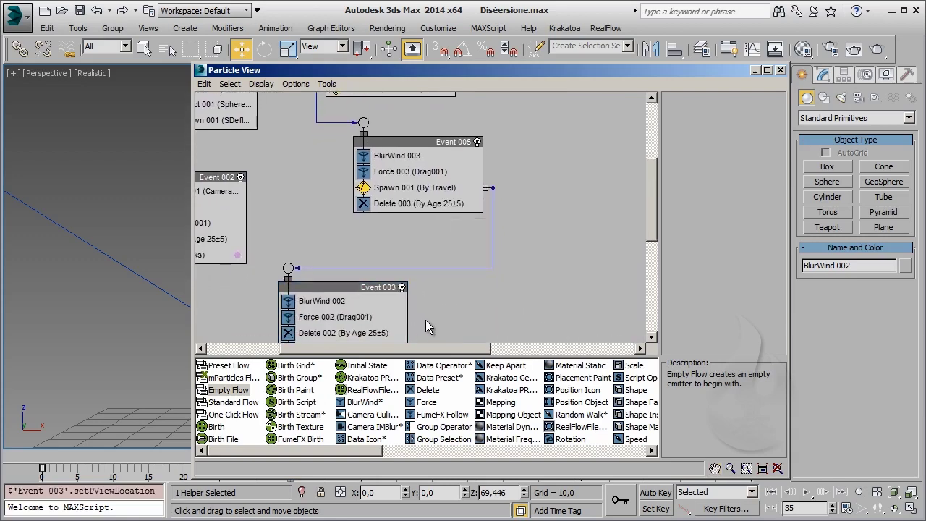
mouse_move(425, 320)
middle_mouse_down()
mouse_move(412, 184)
mouse_move(434, 302)
mouse_move(410, 246)
middle_mouse_up()
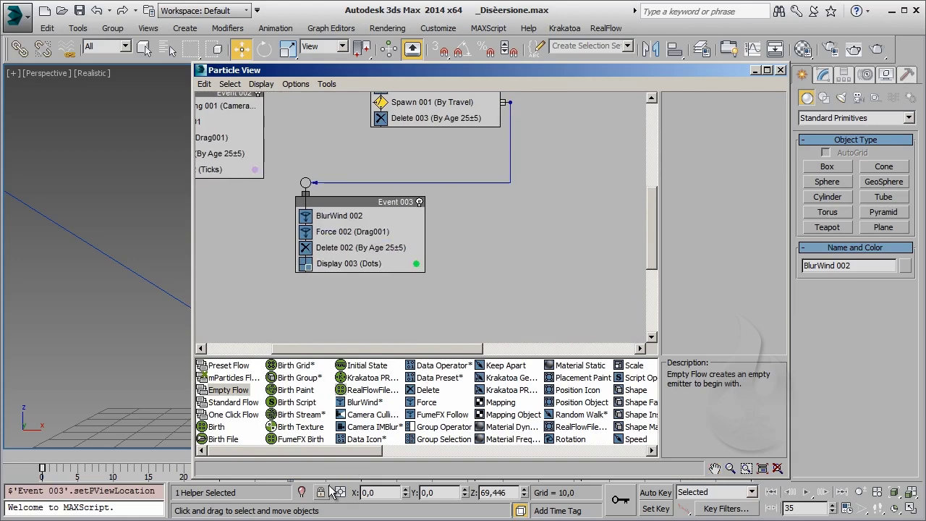
left_click_drag(358, 450, 455, 450)
left_click_drag(434, 392, 381, 262)
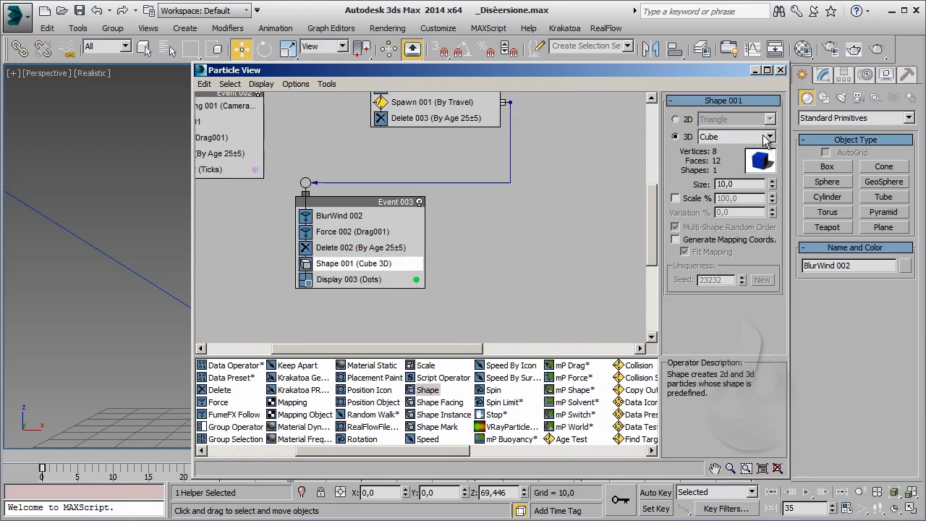
Make Event 003's particles 80-sided spheres of size 0.1 with Scale % and 25% variation
left_click(770, 137)
left_click(749, 291)
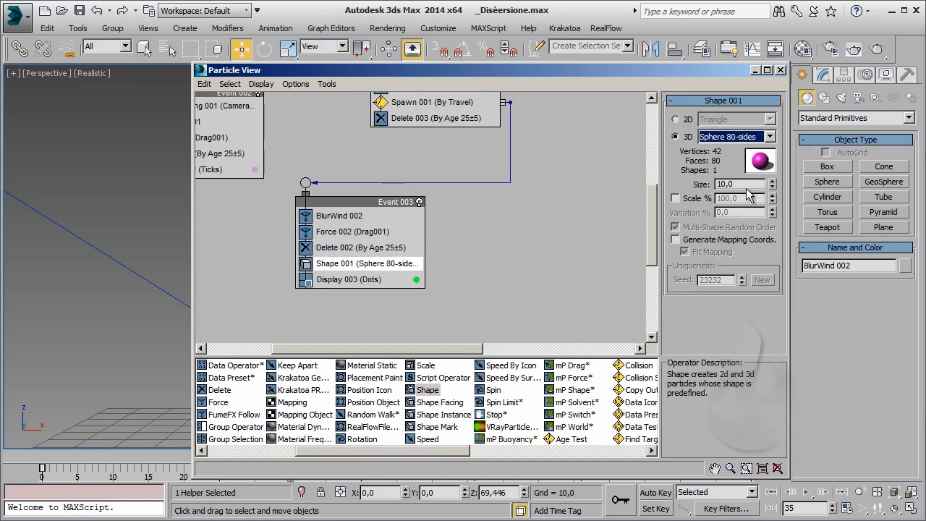
left_click(685, 200)
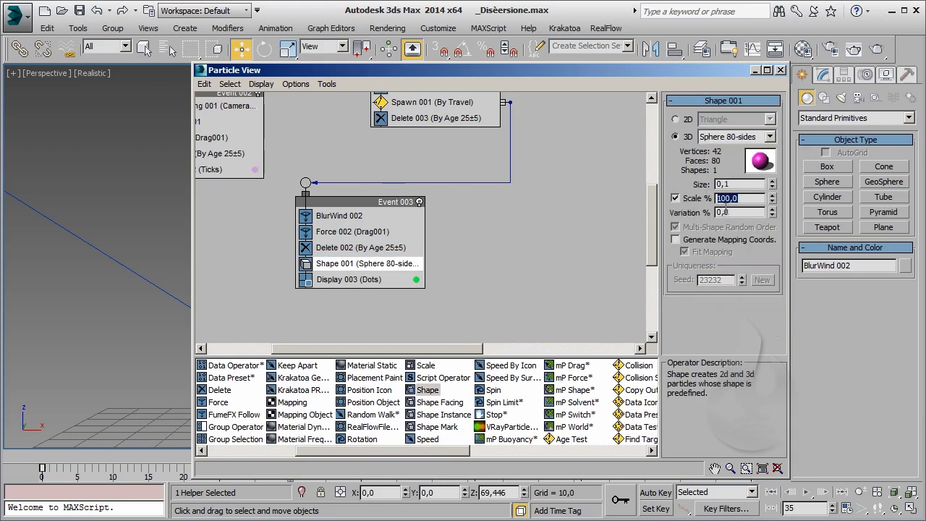
type("20")
key("Return")
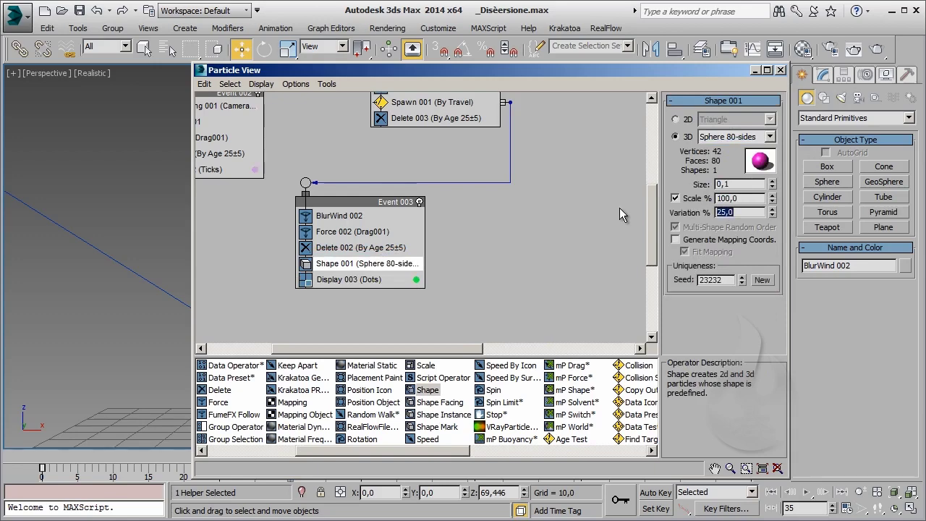
scroll(501, 197, "up", 5)
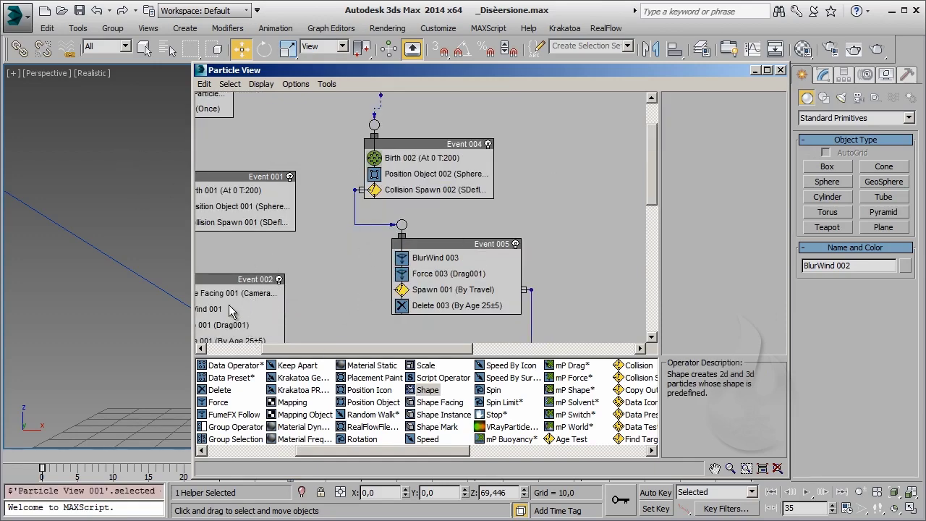
Preview the dispersing sphere around frame 20 and set Birth 001's Amount to 2000
middle_click_drag(355, 312, 467, 315)
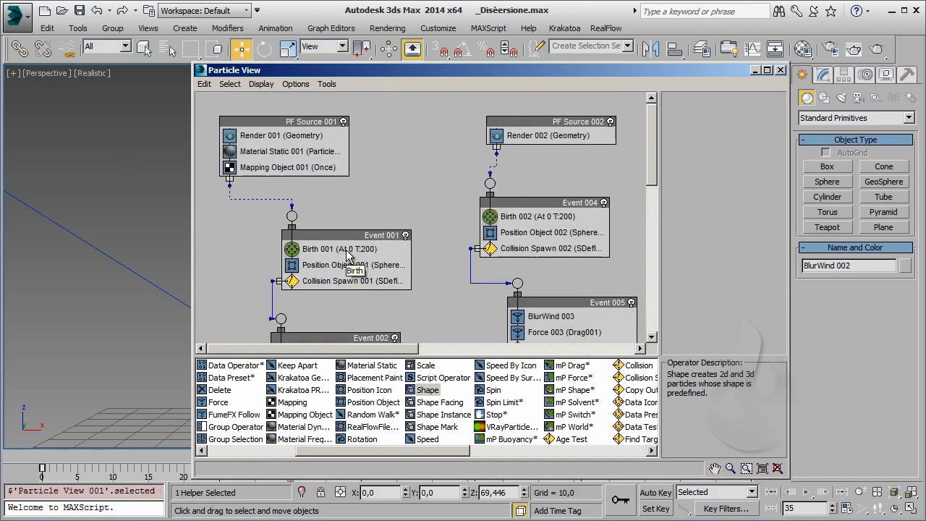
left_click(385, 251)
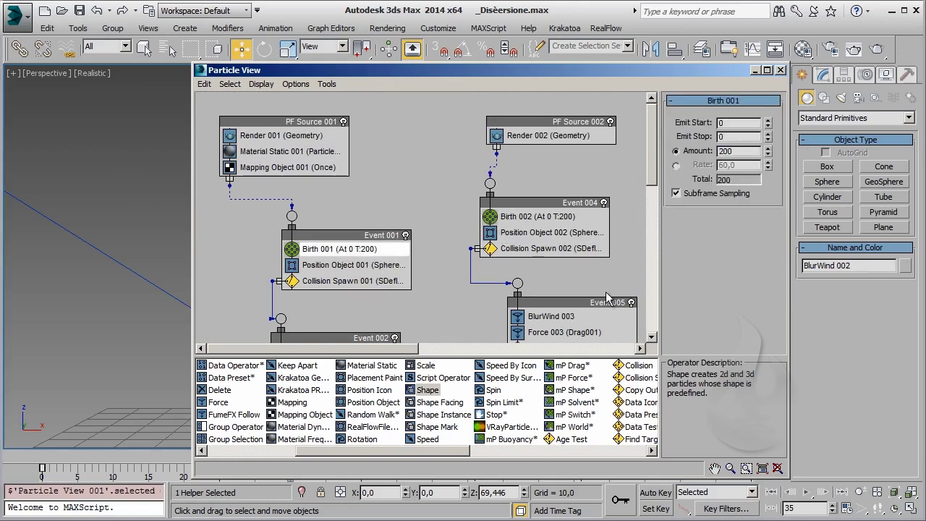
left_click(754, 70)
left_click_drag(64, 465, 184, 465)
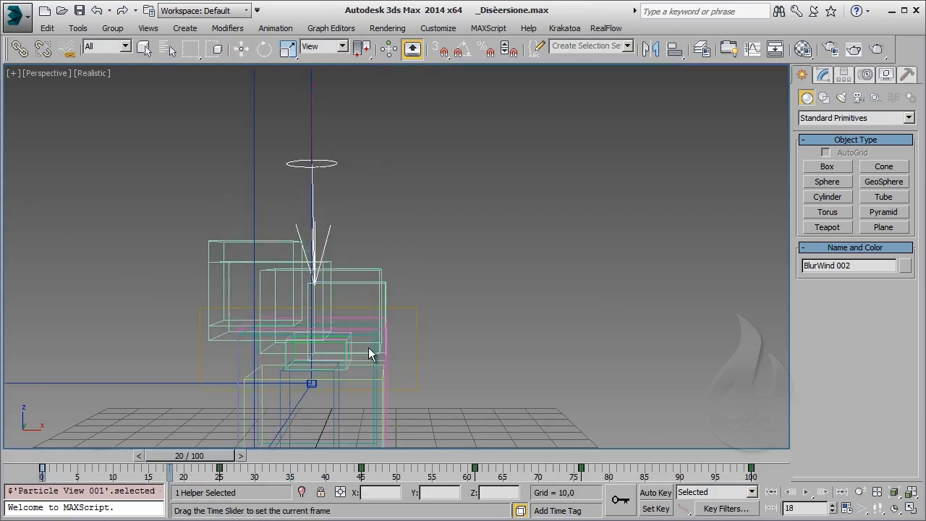
key("w")
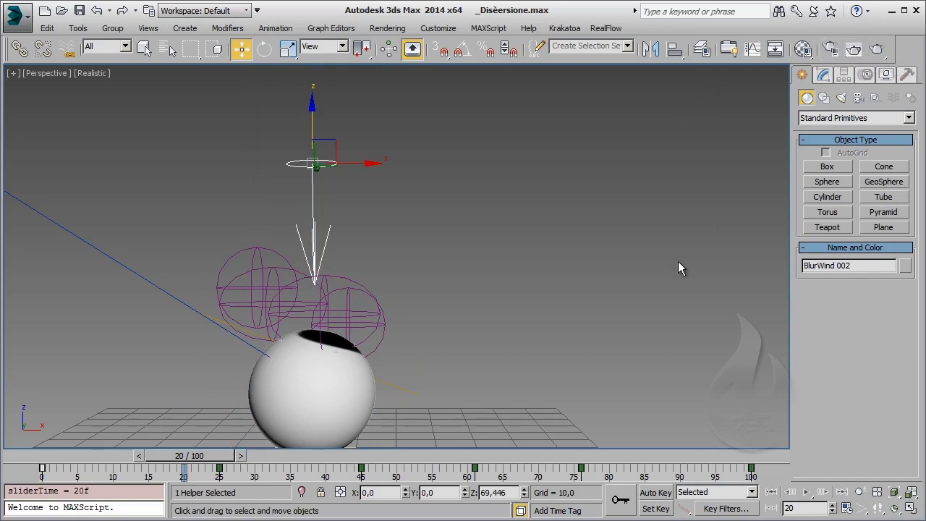
key("6")
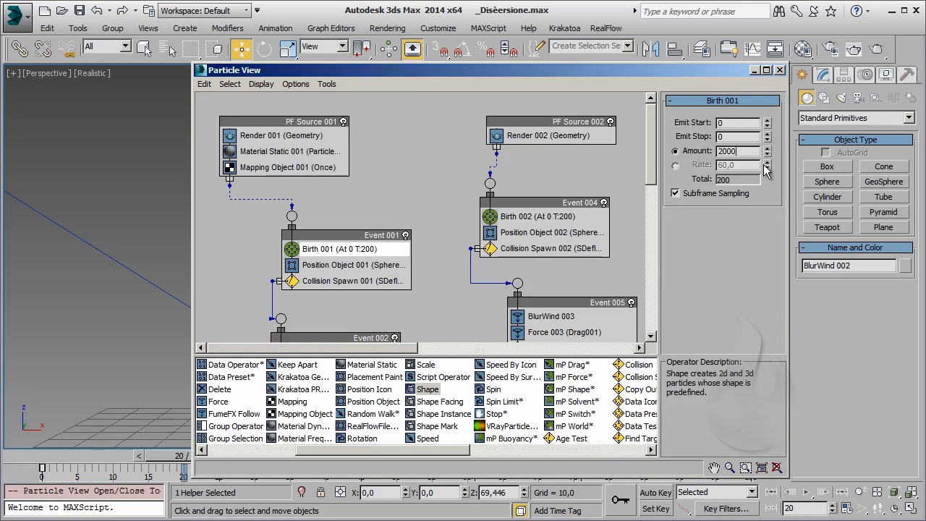
type("0")
key("Return")
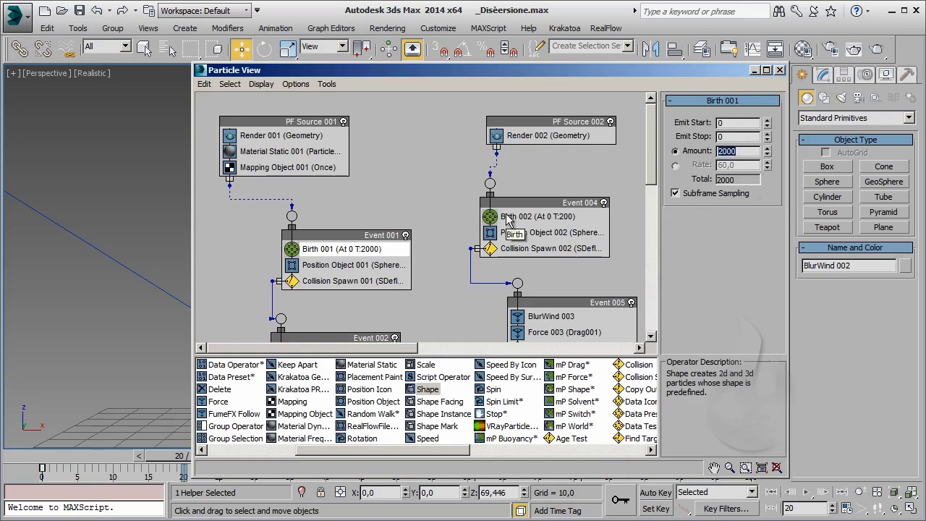
Tidy Events 001 and 004 and raise Birth 002's Amount to 2000 as well
middle_click_drag(438, 280, 410, 202)
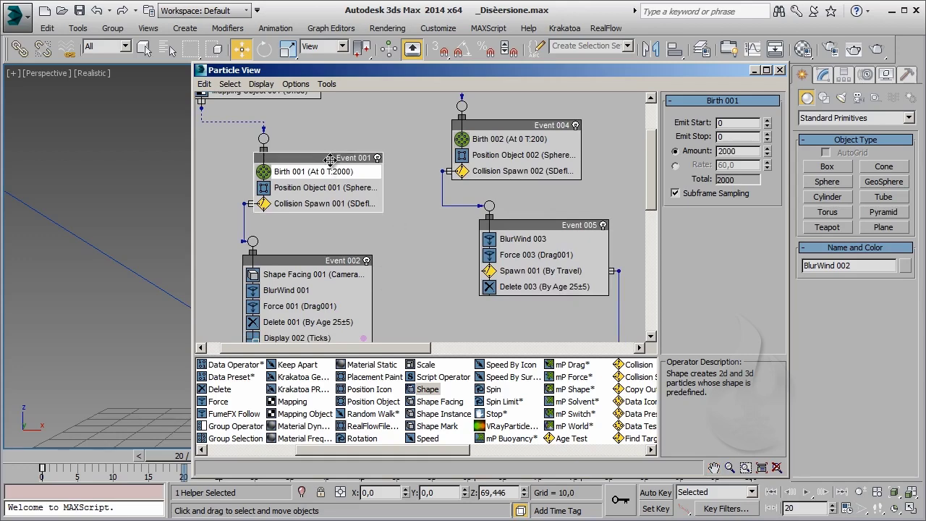
left_click_drag(330, 165, 352, 154)
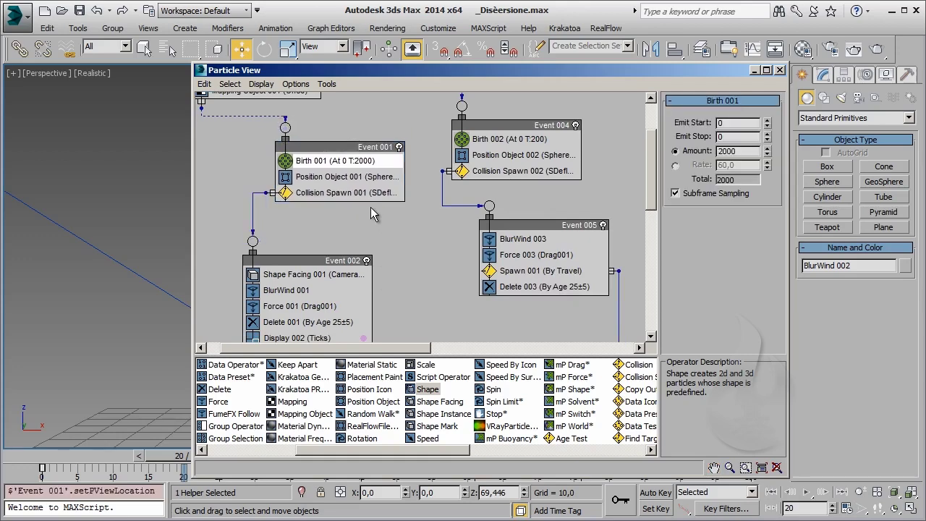
middle_click_drag(444, 210, 361, 287)
left_click(427, 217)
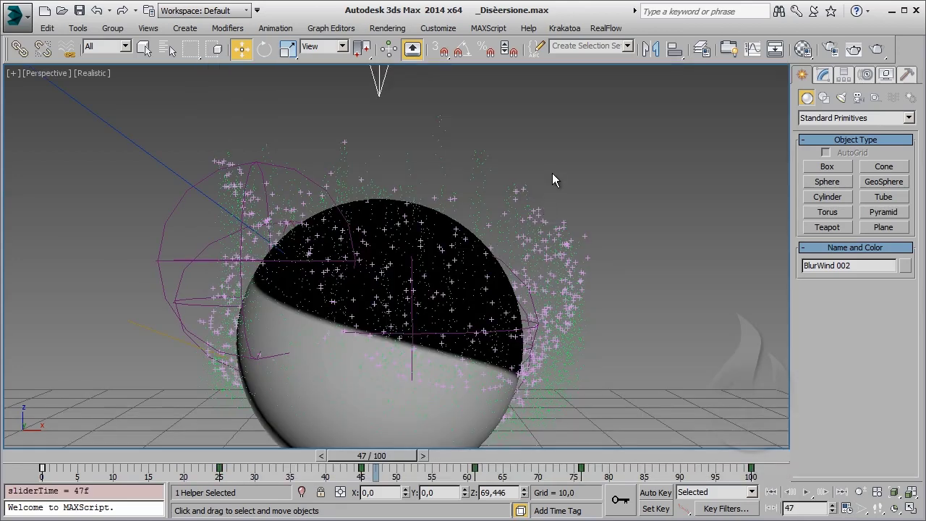
middle_click_drag(553, 174, 619, 119, "alt")
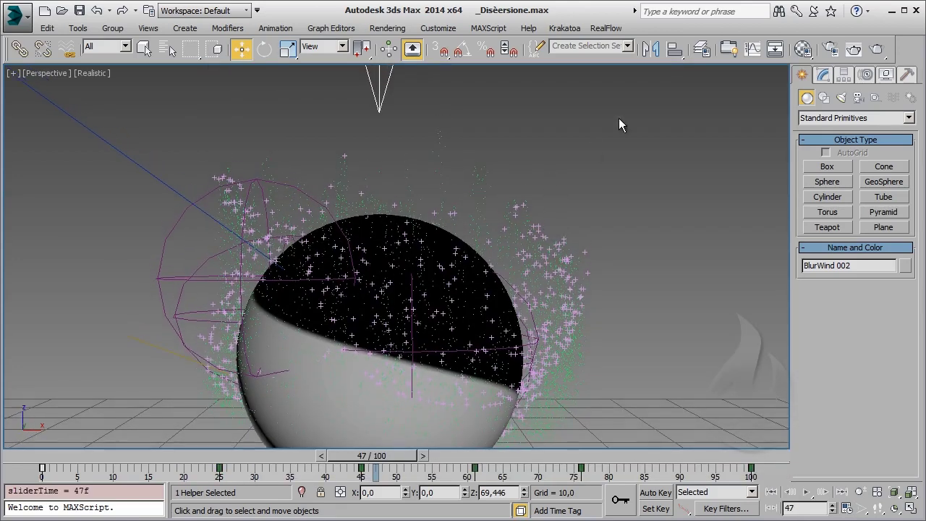
Render frame 47 to preview the coloured particles, then bring up the Material Editor
left_click(877, 49)
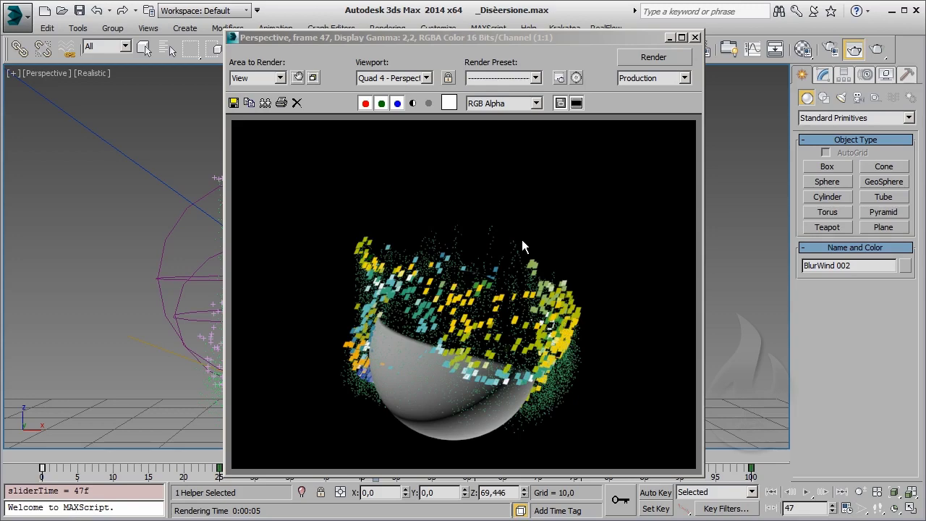
left_click(804, 49)
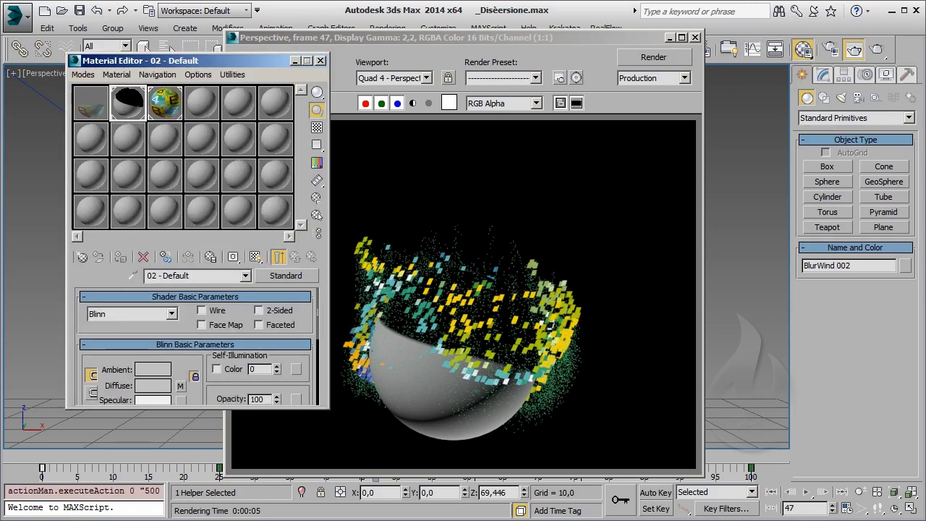
Add Material Static 002 to Event 003 and assign it the 04 - Default material as an instance
key("6")
scroll(602, 265, "down", 5)
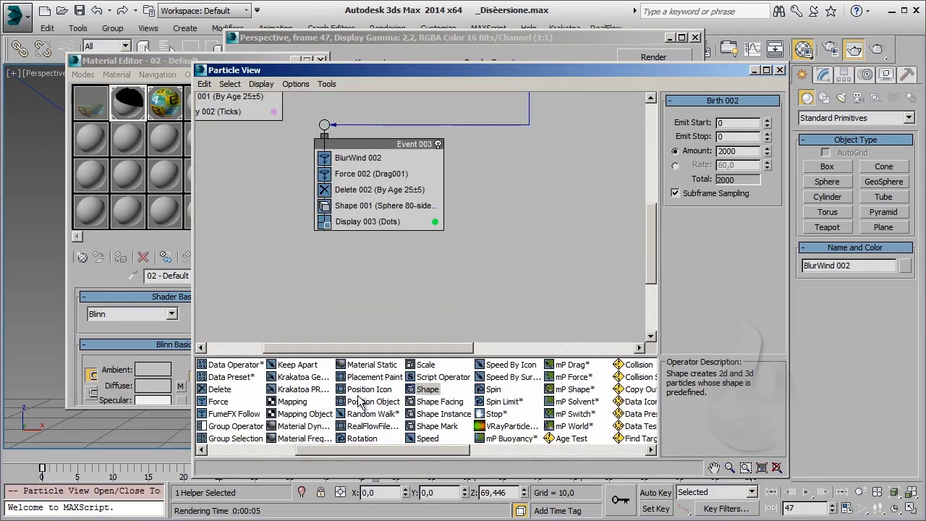
mouse_move(371, 366)
left_mouse_down()
mouse_move(378, 207)
mouse_move(369, 230)
left_mouse_up()
left_click(376, 206)
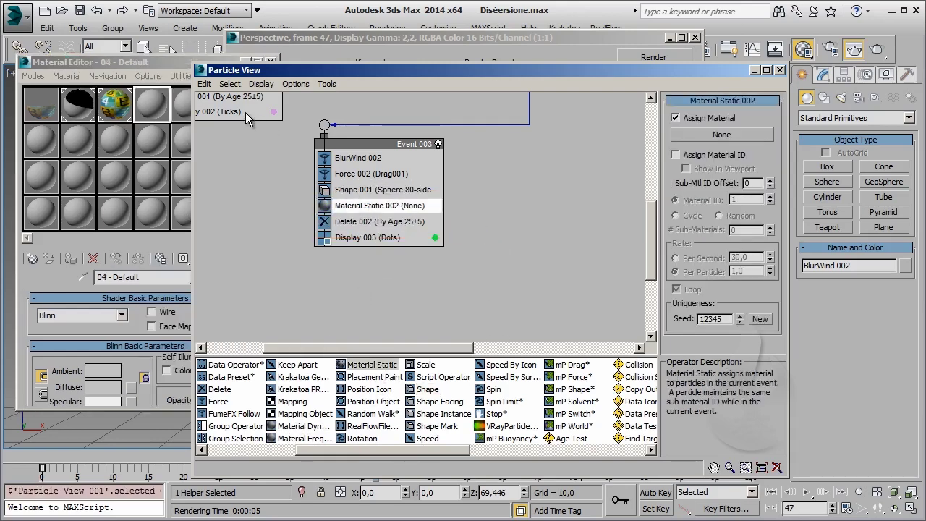
left_click_drag(687, 148, 717, 135)
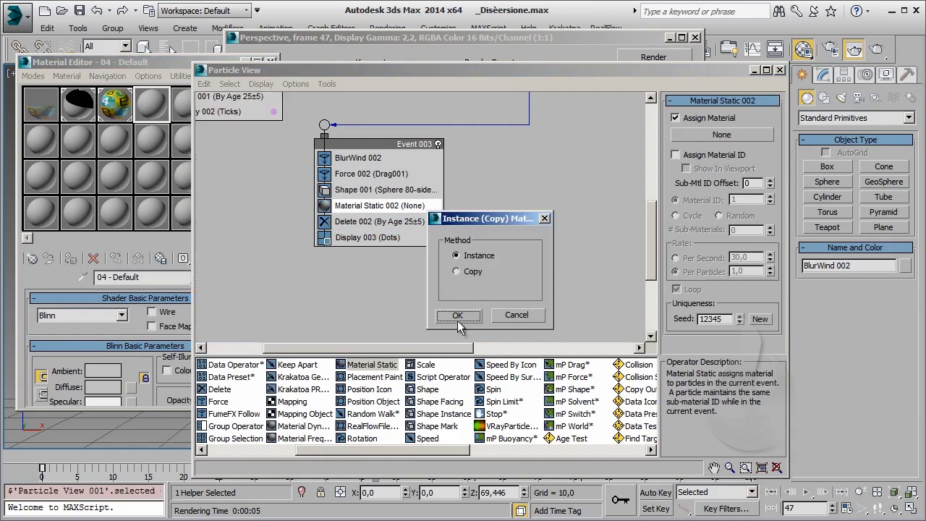
left_click(459, 314)
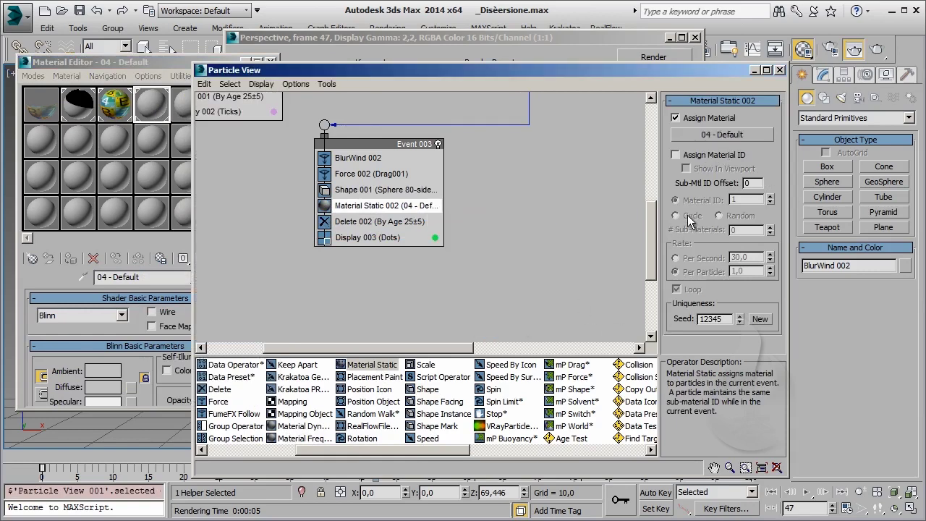
left_click(49, 108)
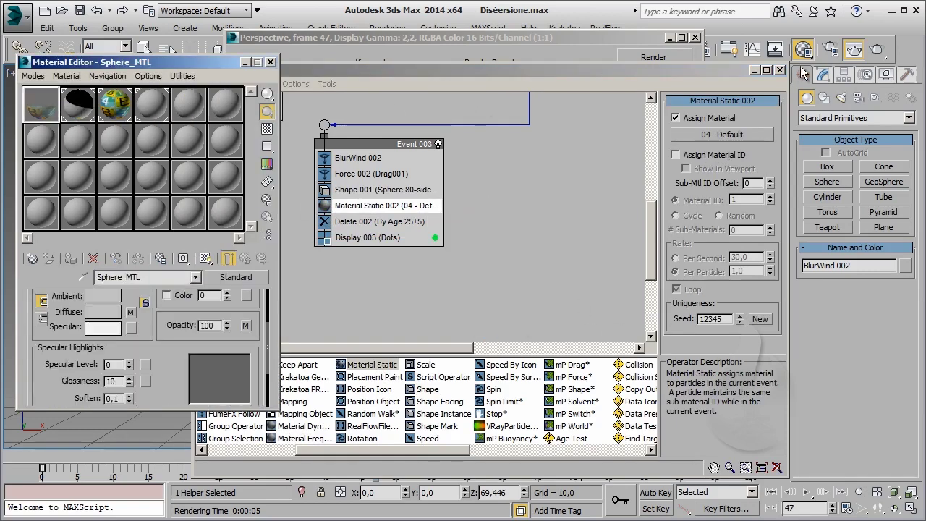
left_click(636, 43)
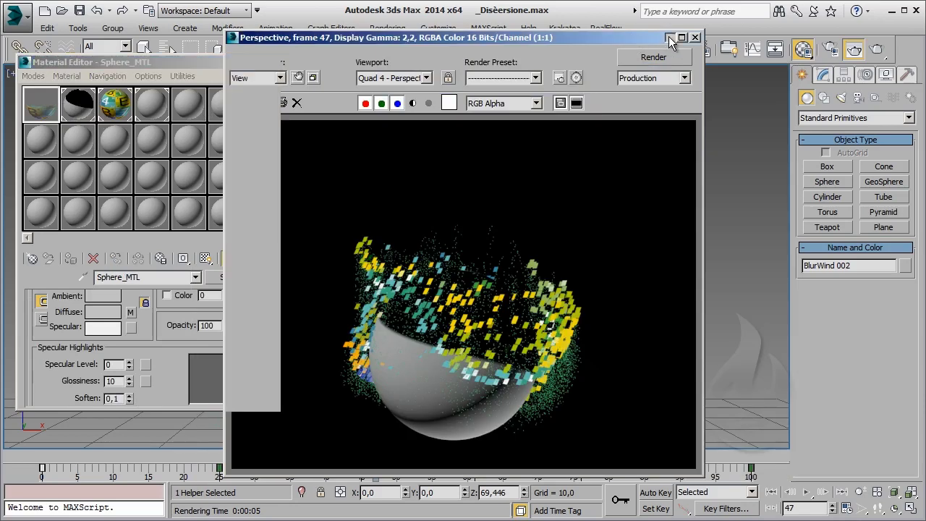
left_click(669, 37)
Apply Sphere_MTL to the sphere and set its diffuse map's U and V tiling to 2
left_click(448, 268)
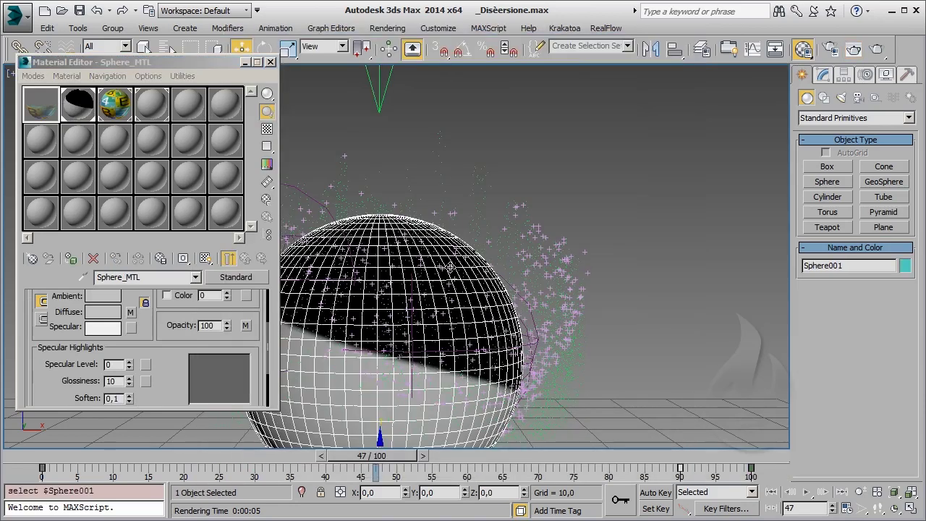
left_click(70, 259)
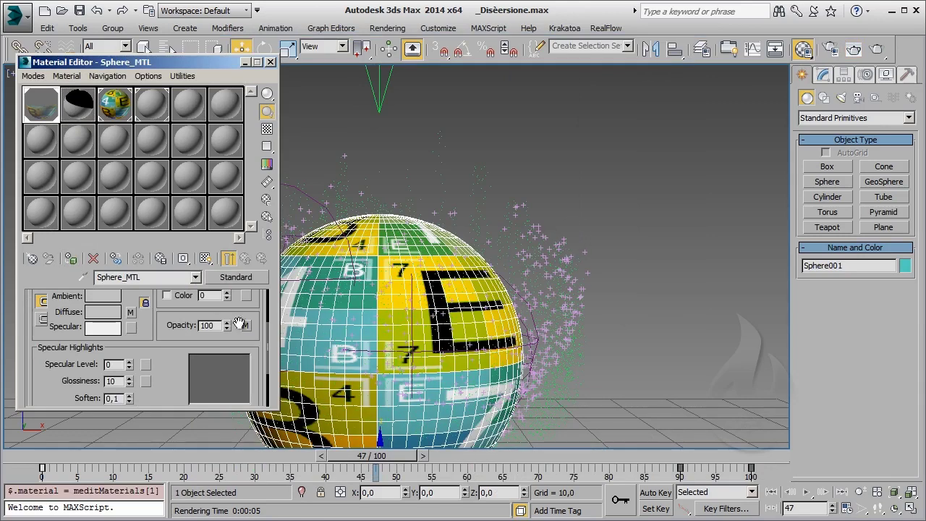
left_click_drag(171, 362, 173, 397)
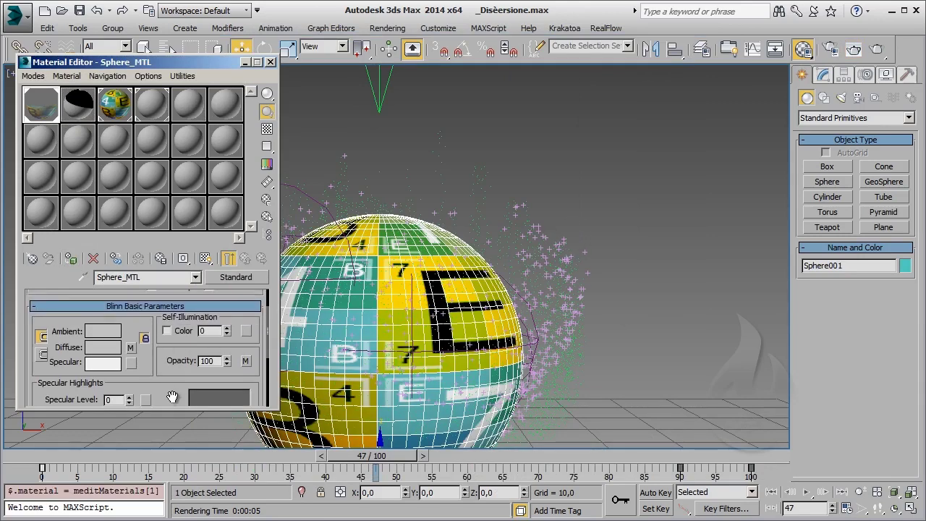
left_click(406, 349)
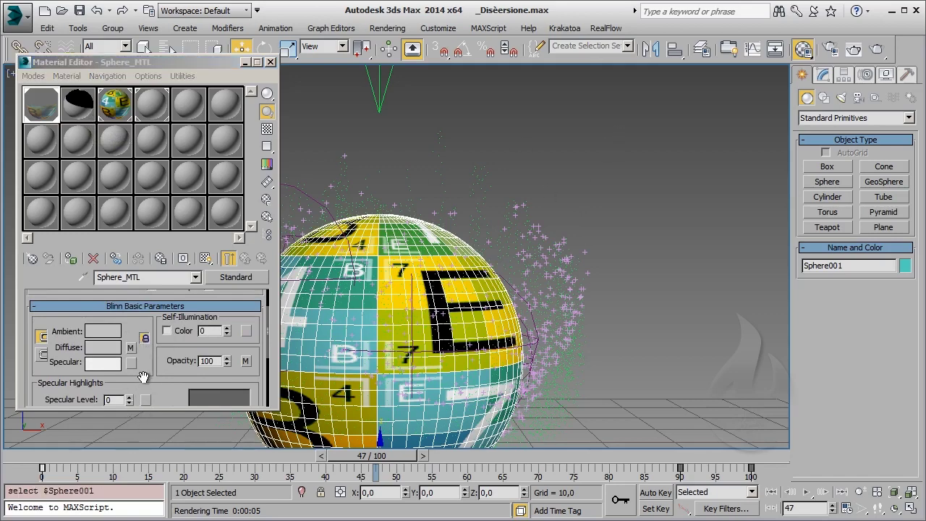
left_click(130, 348)
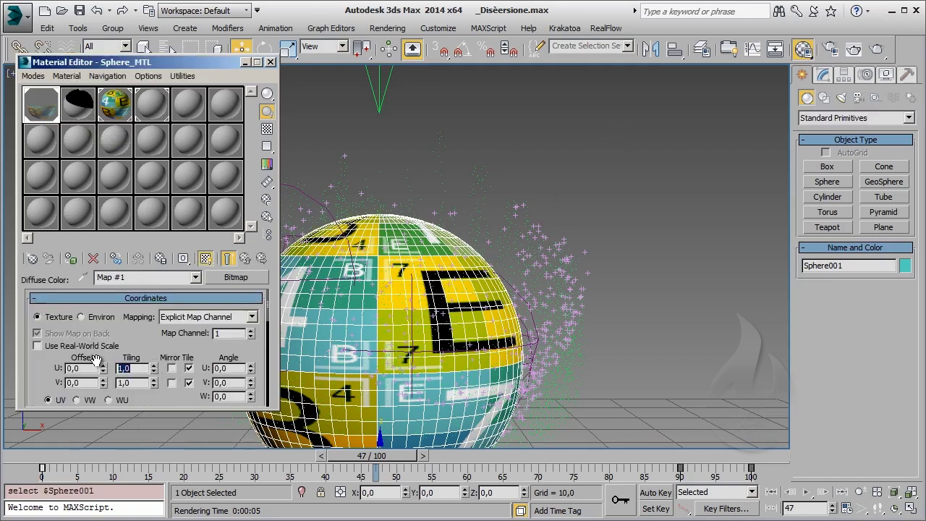
key("Tab")
type("2")
key("Return")
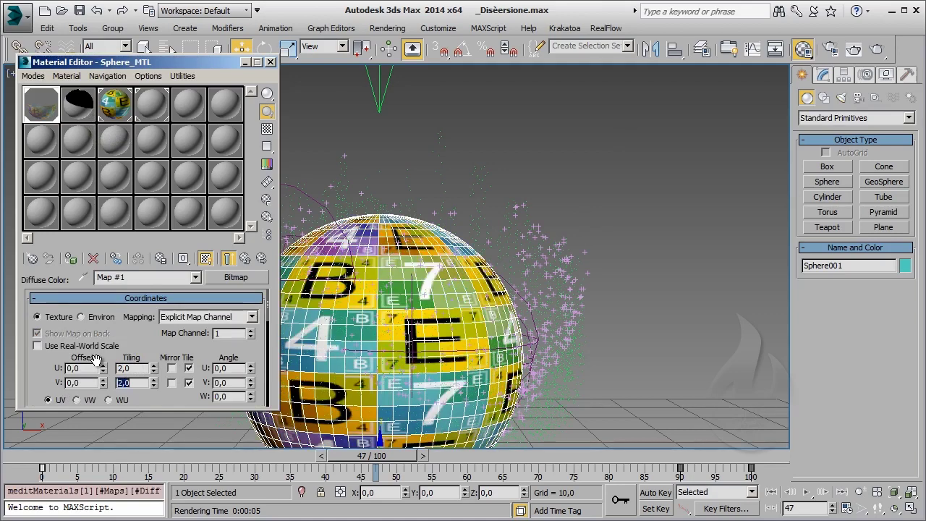
left_click(245, 63)
scroll(367, 213, "down", 2)
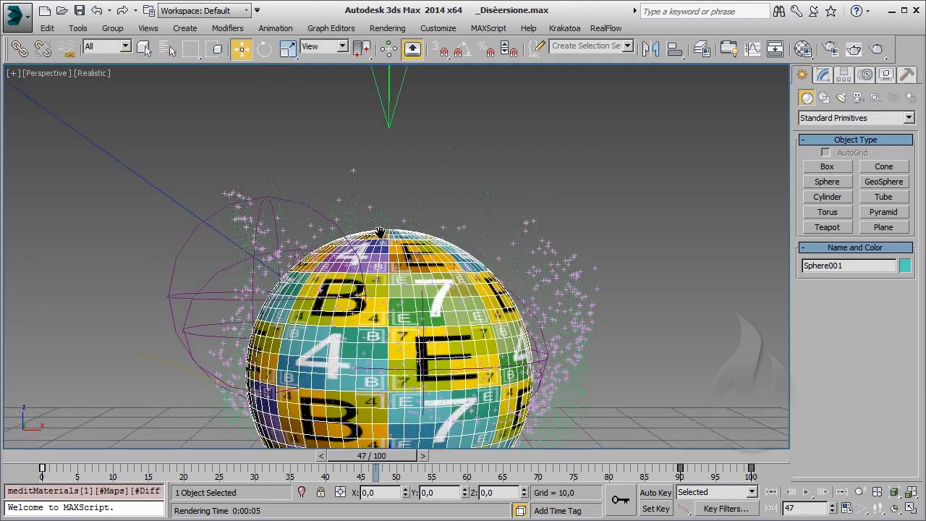
scroll(376, 228, "down", 3)
scroll(370, 279, "up", 2)
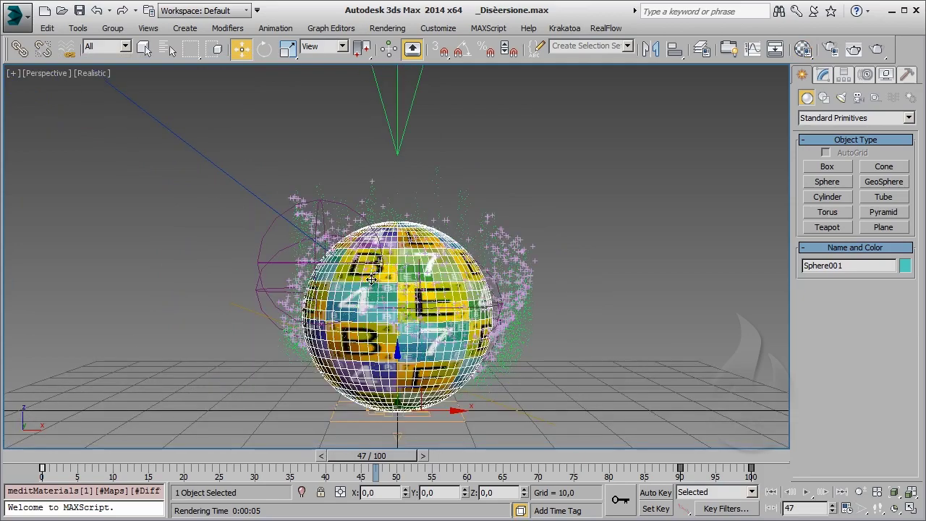
middle_click_drag(346, 309, 443, 340, "alt")
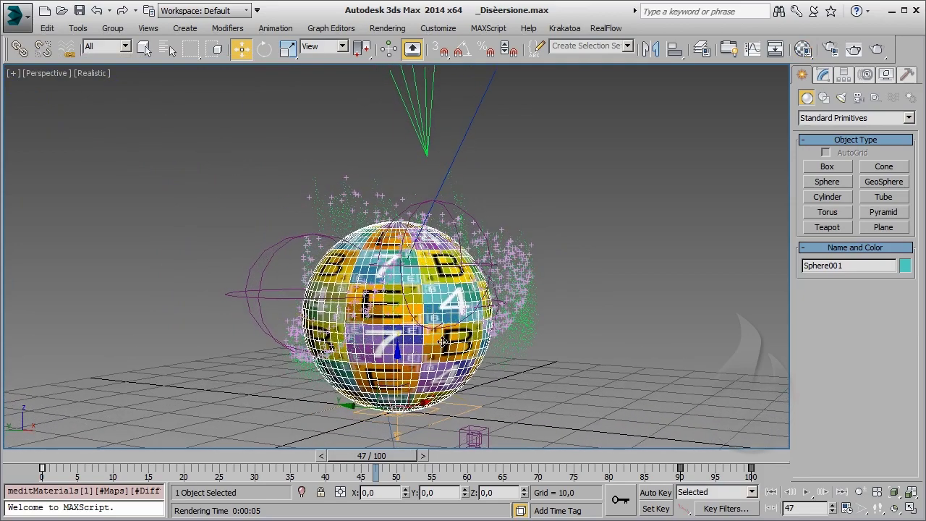
right_click(441, 339)
left_click(469, 424)
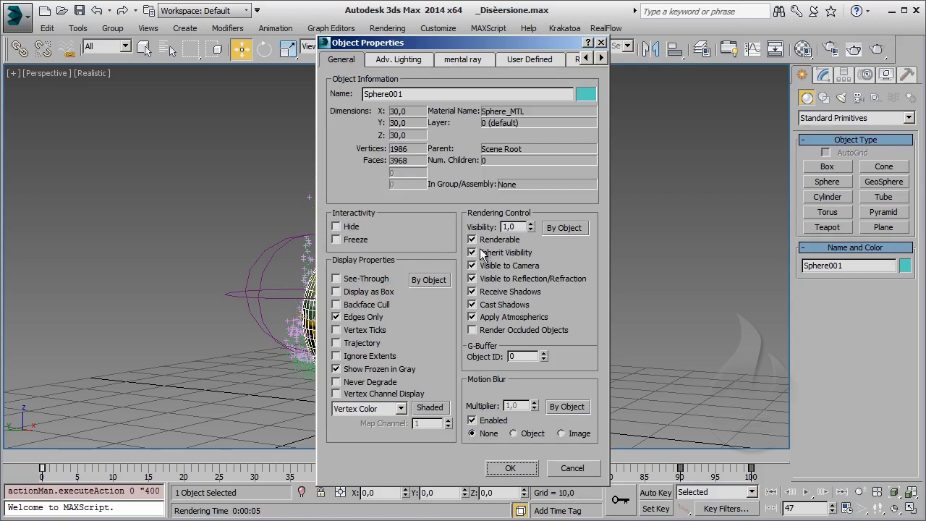
left_click(536, 469)
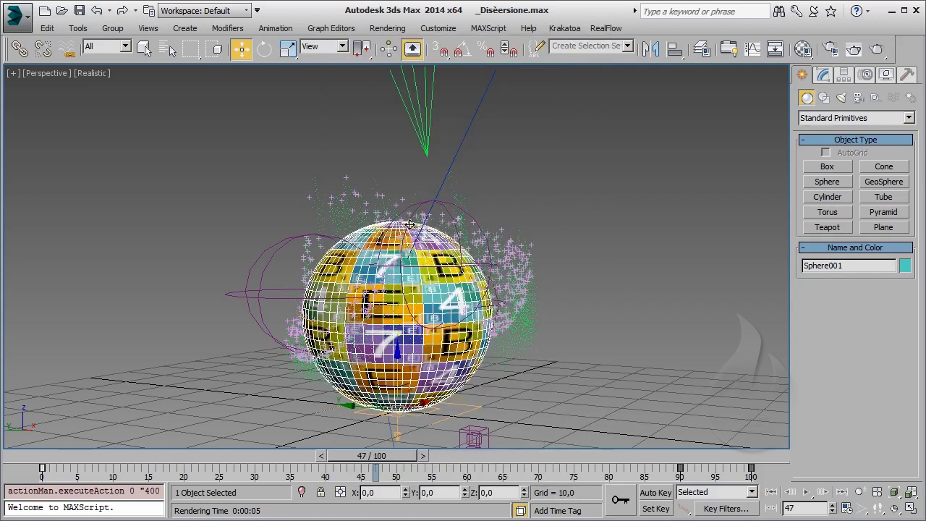
middle_click_drag(409, 224, 354, 242, "alt")
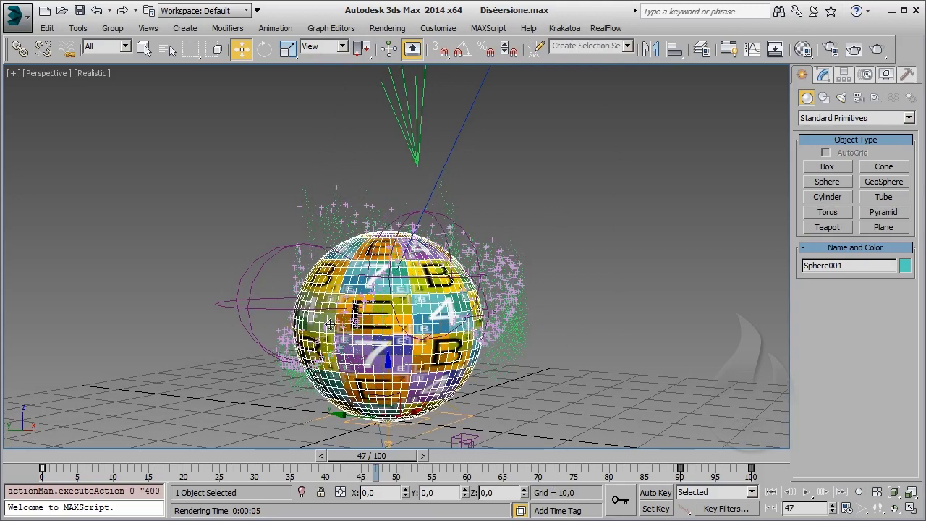
Render the current frame, continuing past the missing map coordinates warning
left_click(878, 49)
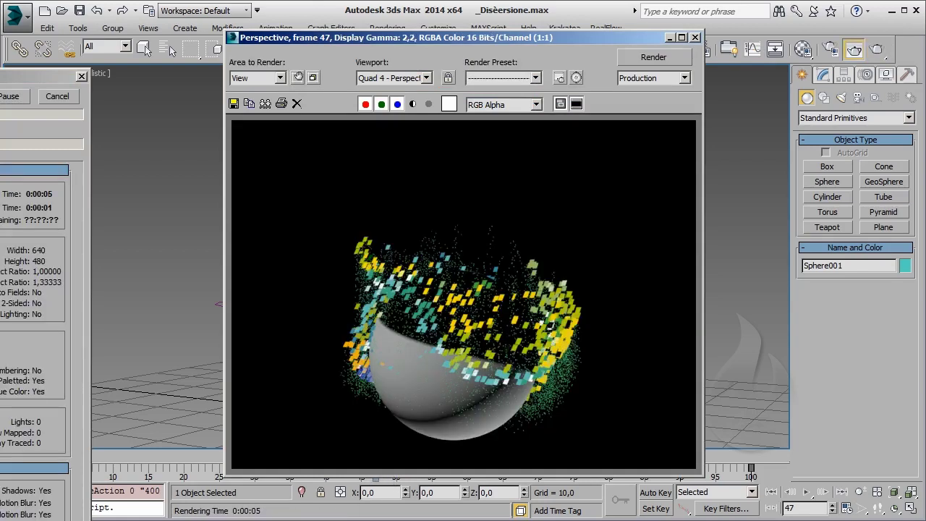
left_click(383, 366)
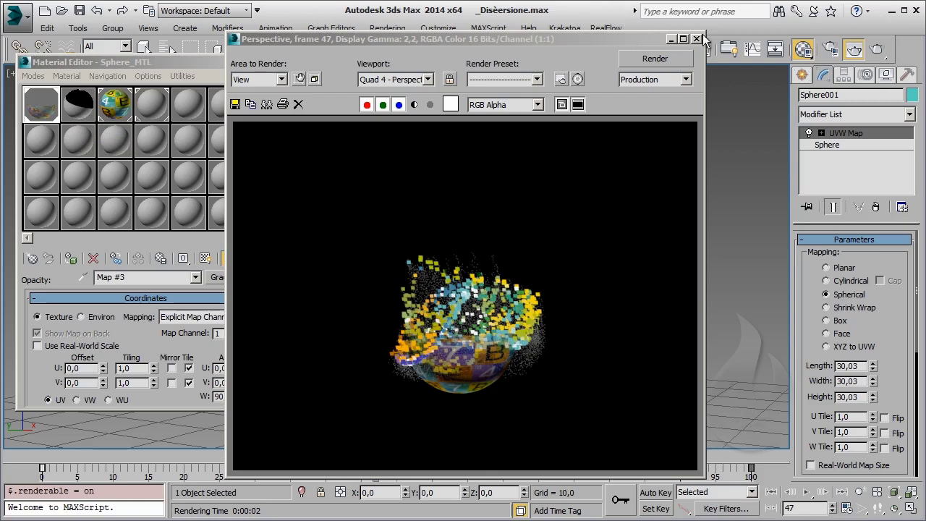
key("m")
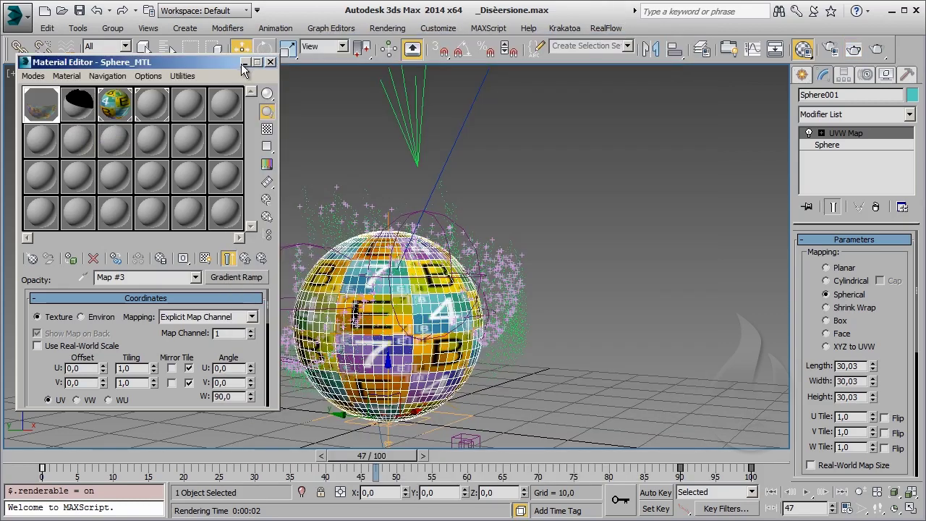
left_click(253, 61)
Scrub the timeline and render a test at frame 23
left_click_drag(51, 460, 206, 475)
key("w")
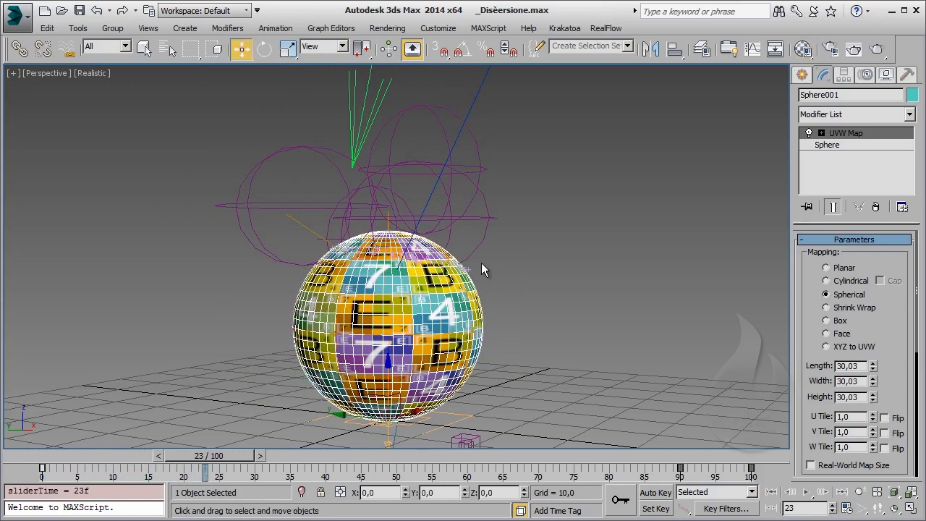
left_click(856, 49)
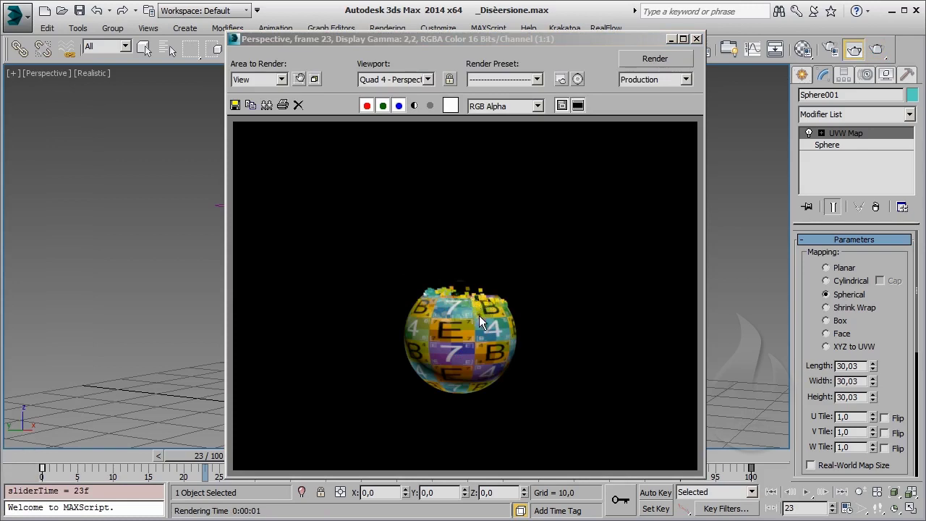
left_click(696, 40)
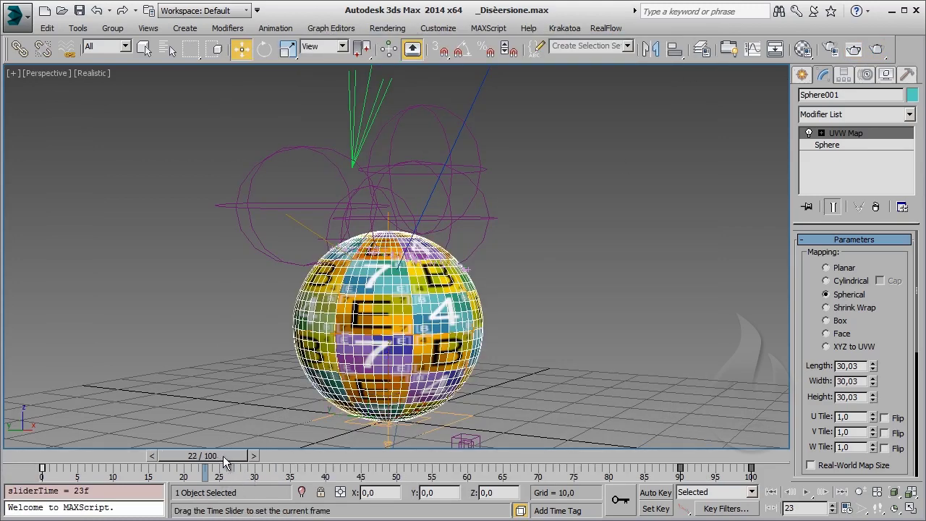
Advance to frame 67 and render a test of the multicoloured particle burst
left_click_drag(224, 462, 439, 465)
key("w")
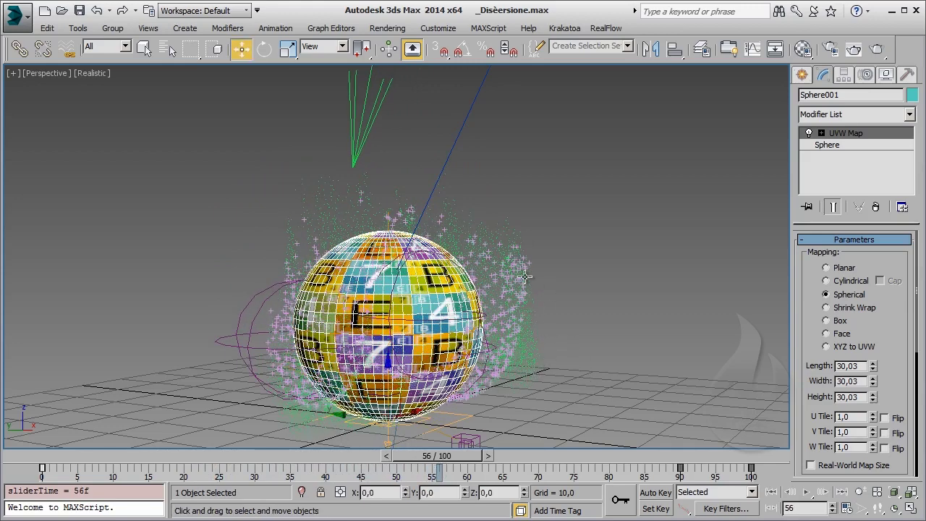
left_click_drag(416, 456, 510, 455)
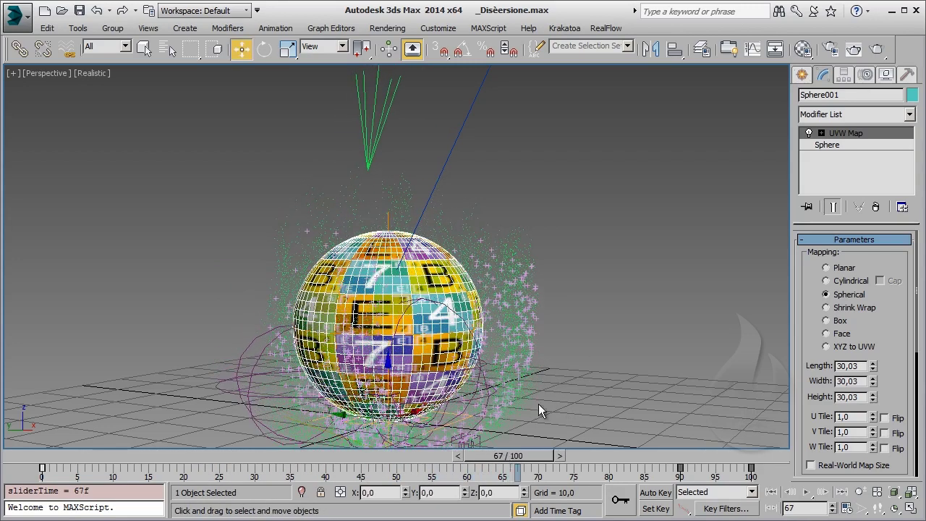
left_click(877, 49)
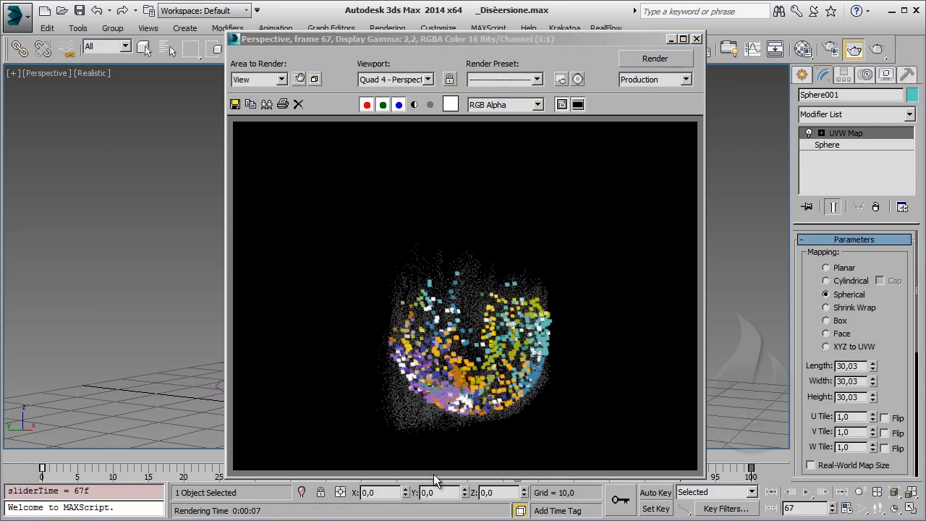
left_click(697, 39)
key("6")
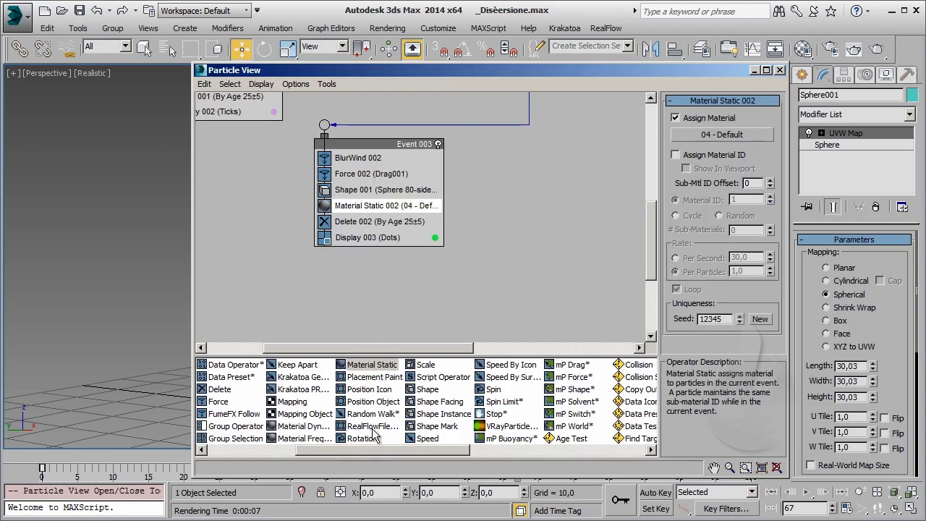
Add Random Walk 001 to Event 003 and copy it as an instance into Event 002
left_click_drag(374, 416, 443, 196)
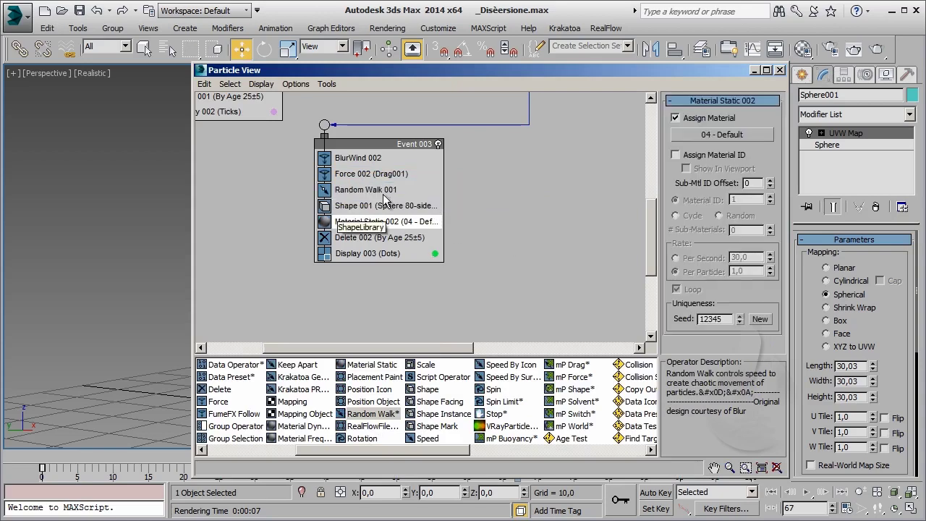
left_click(373, 191)
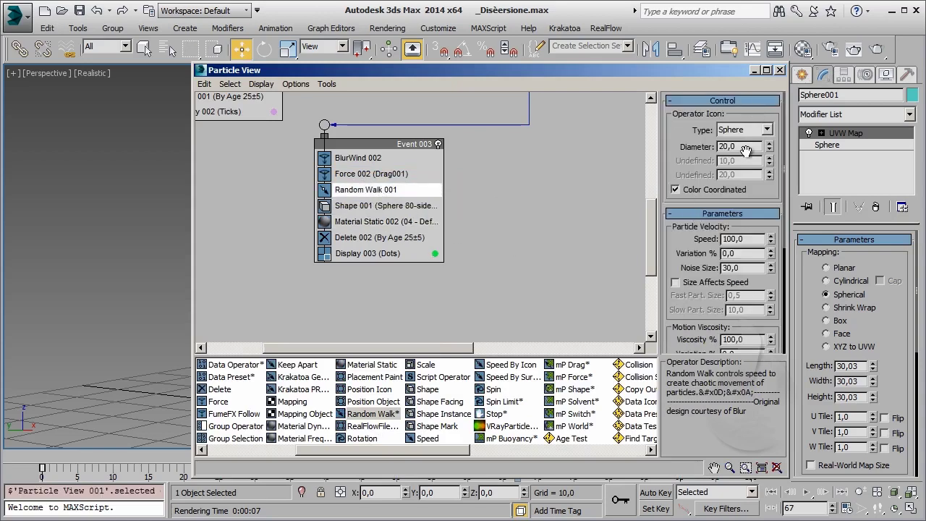
mouse_move(527, 165)
middle_mouse_down()
mouse_move(560, 255)
mouse_move(538, 185)
middle_mouse_up()
middle_click_drag(542, 115, 549, 251)
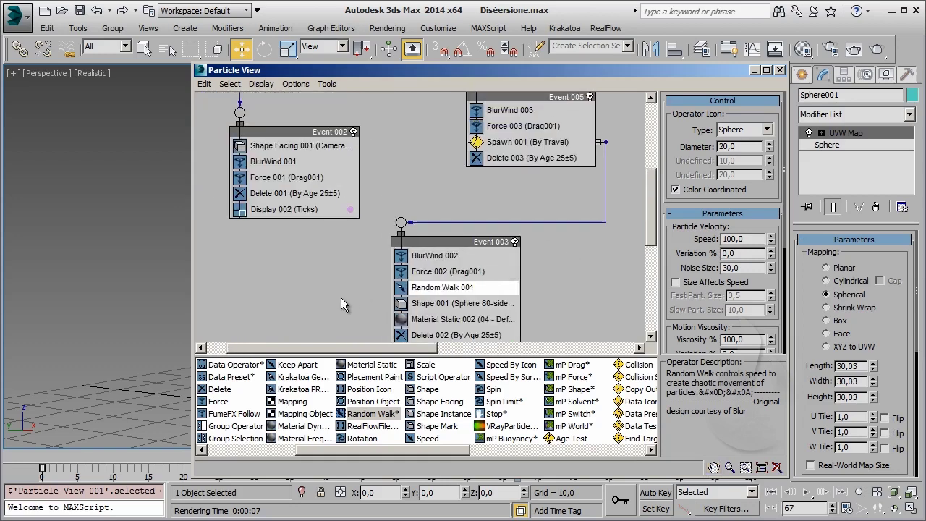
middle_click_drag(341, 298, 349, 313)
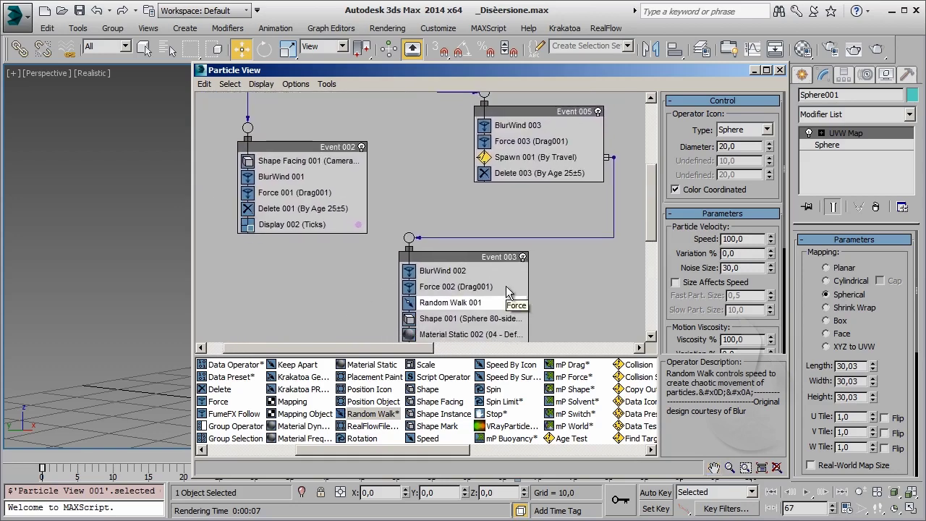
left_click_drag(467, 304, 325, 209)
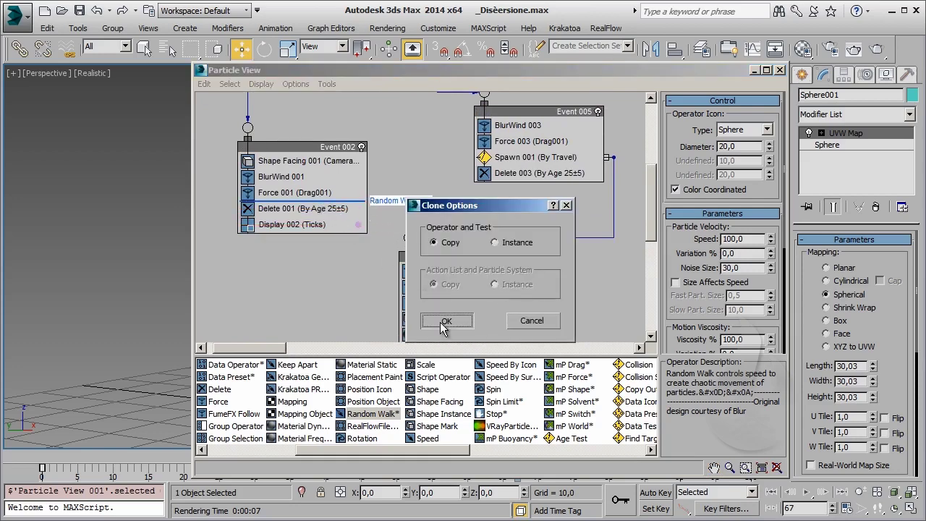
left_click(447, 322)
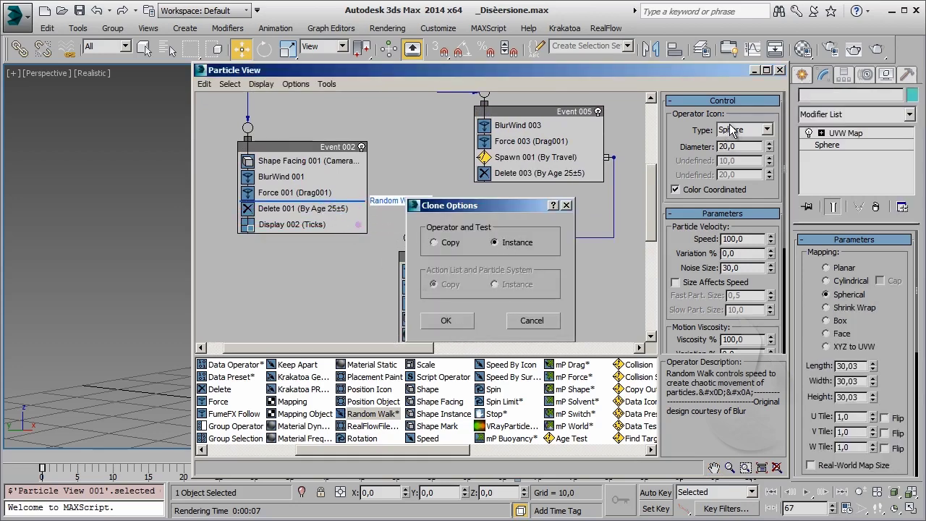
middle_click_drag(405, 165, 411, 245)
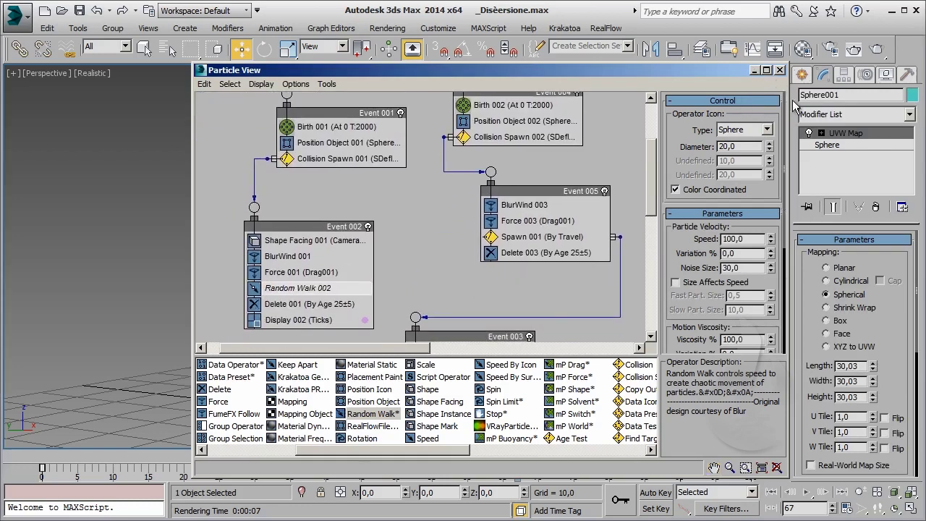
left_click(780, 70)
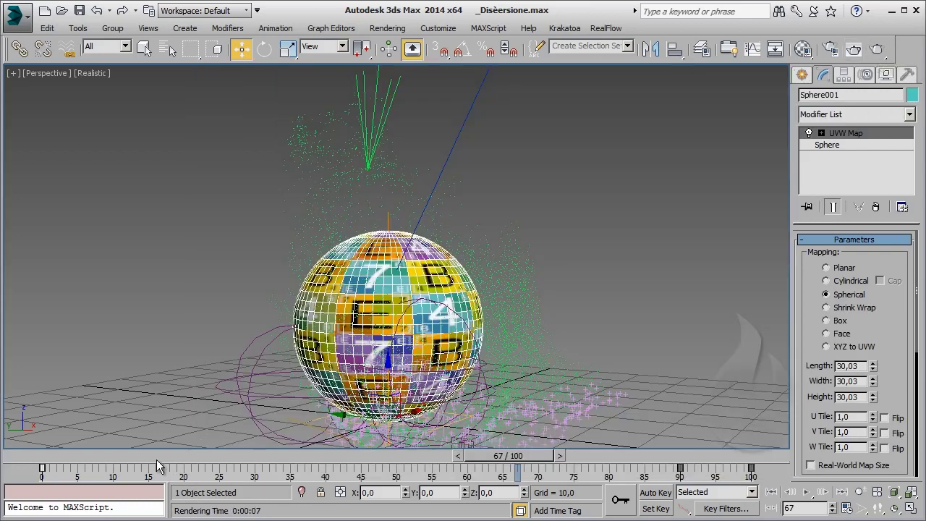
Scrub the animation, then delete Random Walk 002 from Event 002 and nudge Event 003
mouse_move(161, 458)
left_mouse_down()
mouse_move(467, 455)
mouse_move(432, 455)
left_mouse_up()
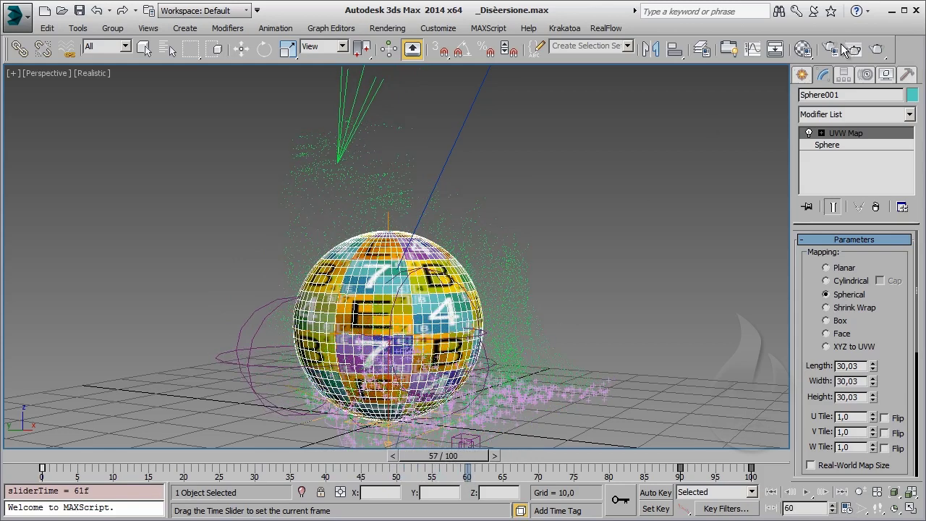
key("w")
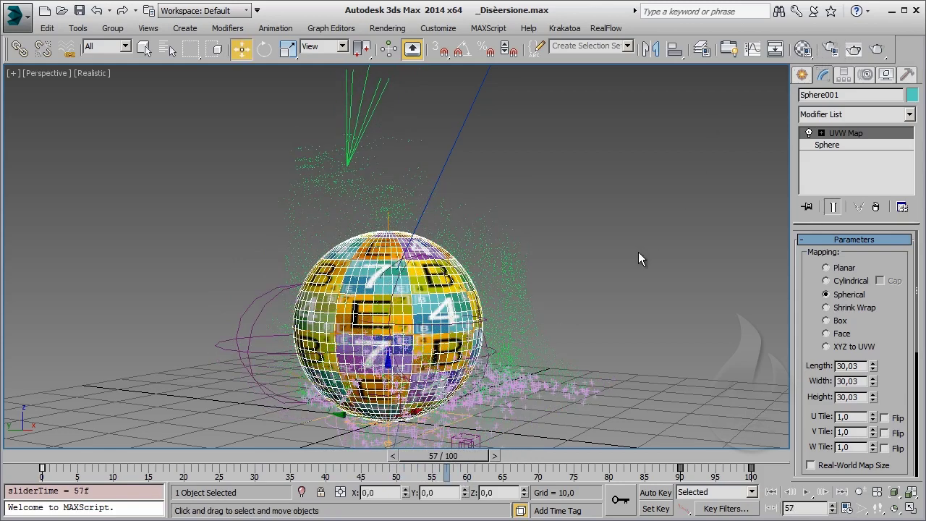
key("6")
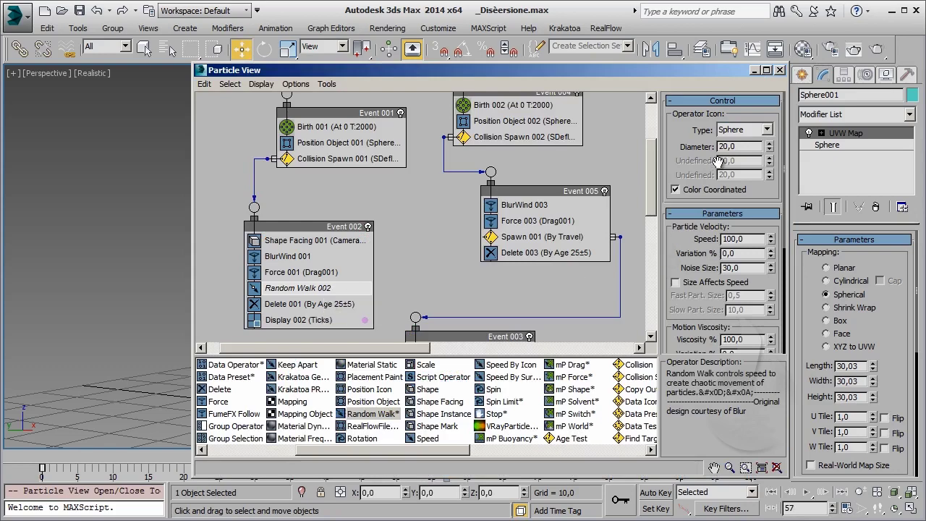
middle_click_drag(439, 272, 444, 159)
right_click(288, 176)
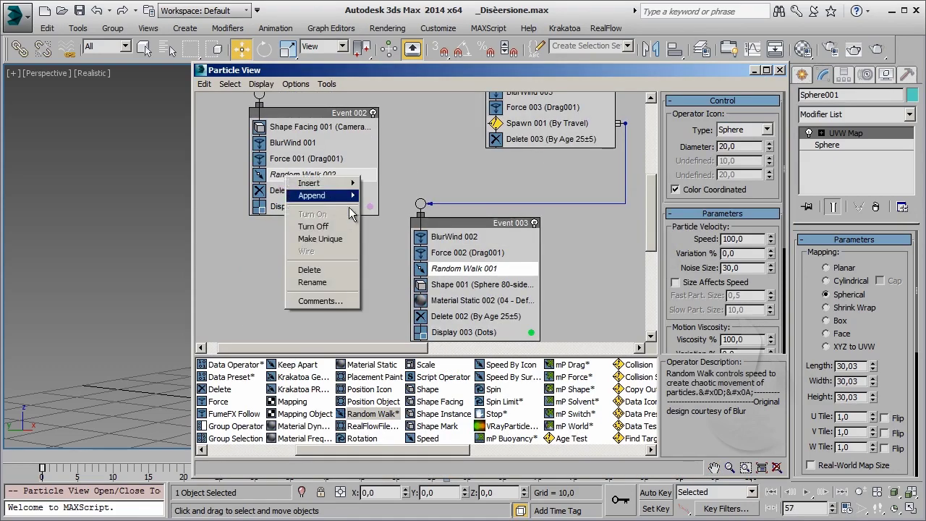
left_click(338, 270)
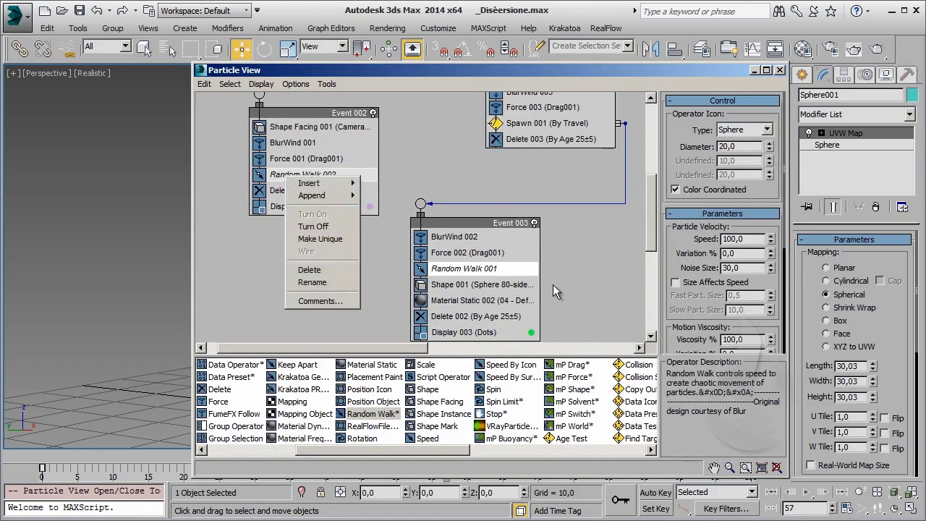
left_click_drag(494, 223, 504, 203)
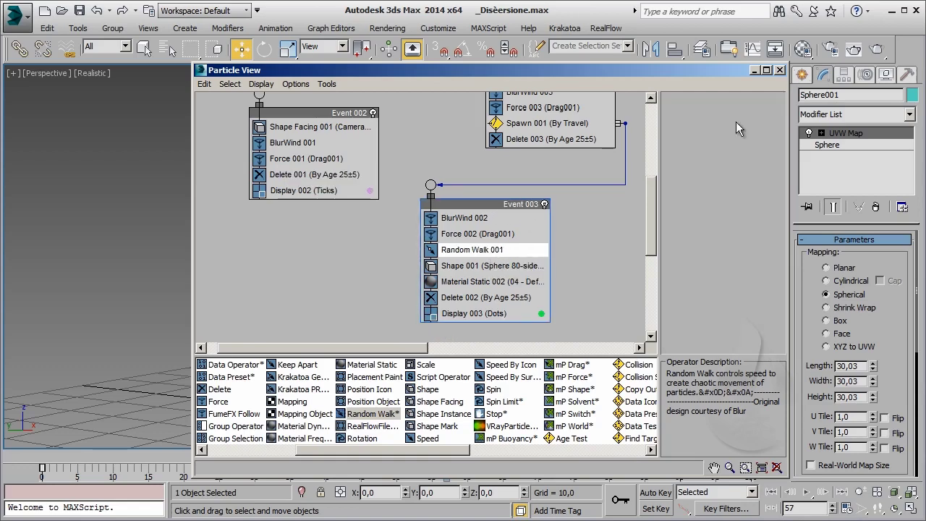
key("6")
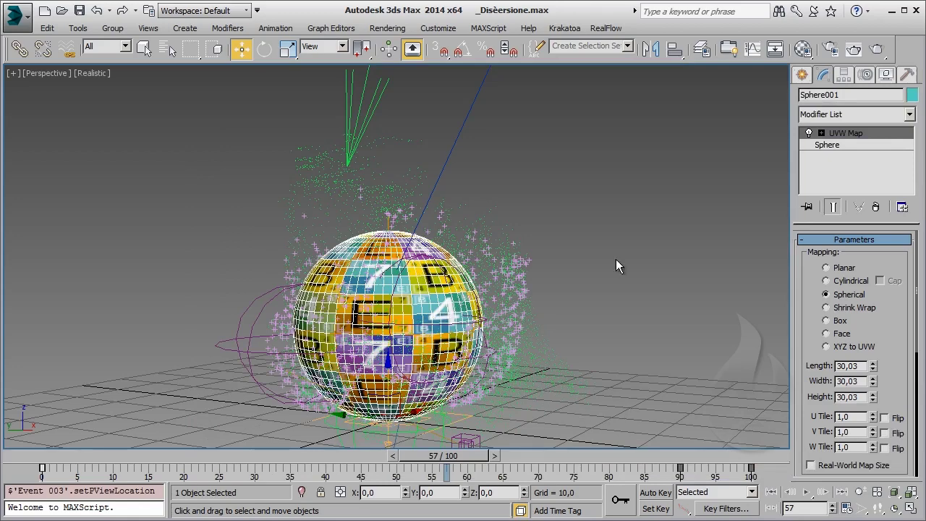
Try Random Walk speed 25 with 10% variation, then scrub the timeline to frame 58
key("6")
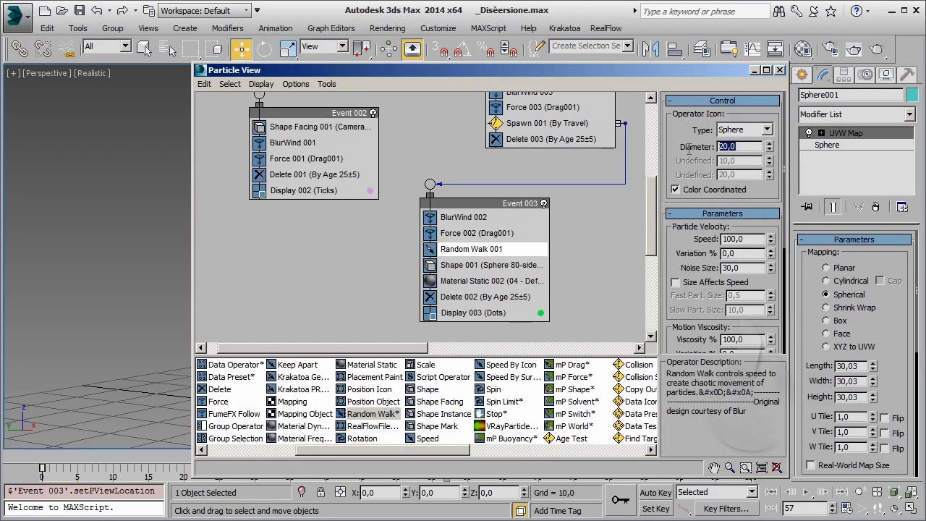
left_click(753, 241)
type("25")
key("Tab")
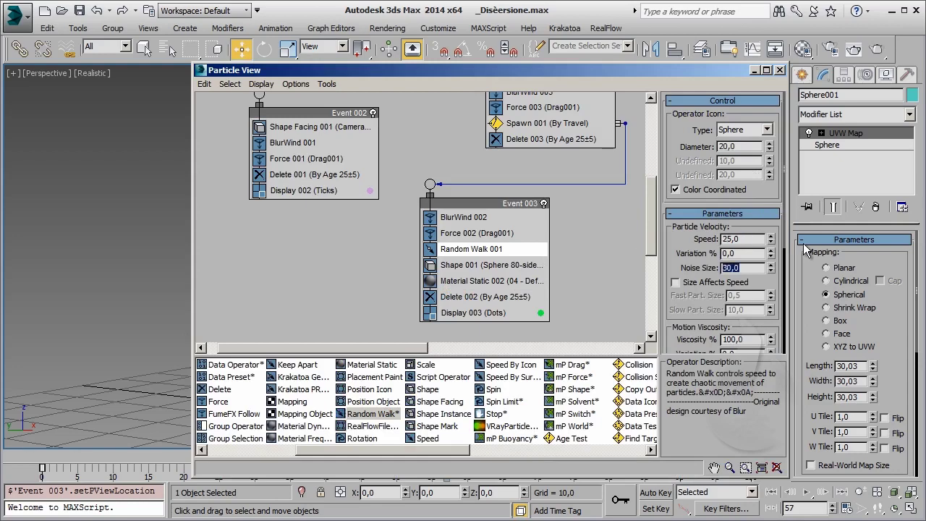
key("shift+Tab")
type("10")
key("Return")
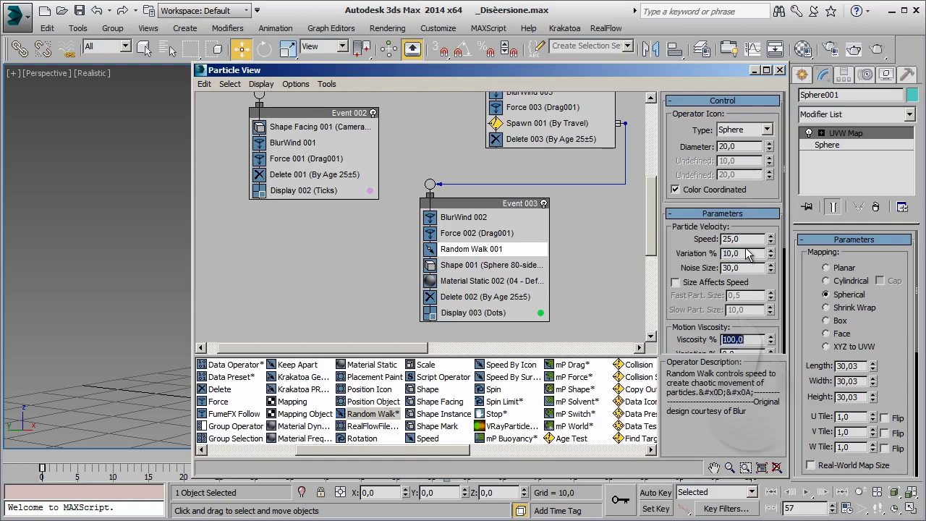
left_click_drag(685, 309, 705, 133)
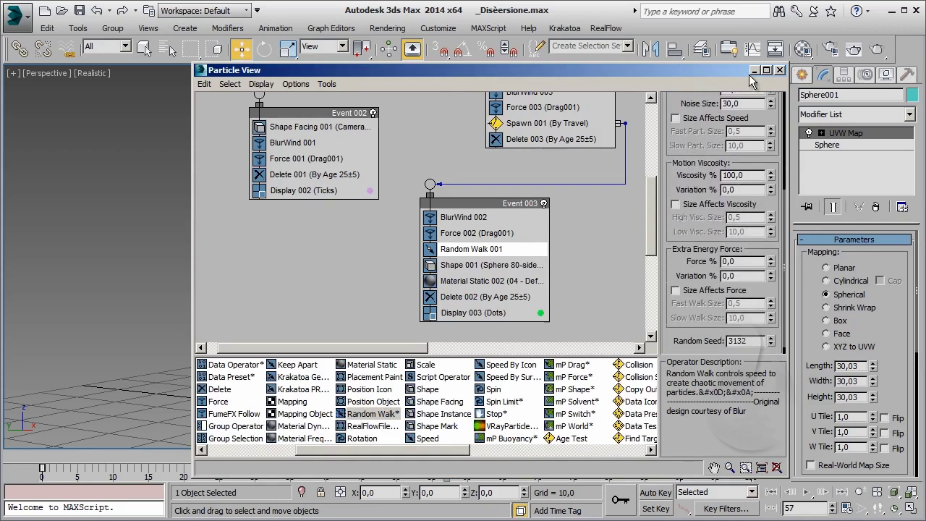
left_click(781, 69)
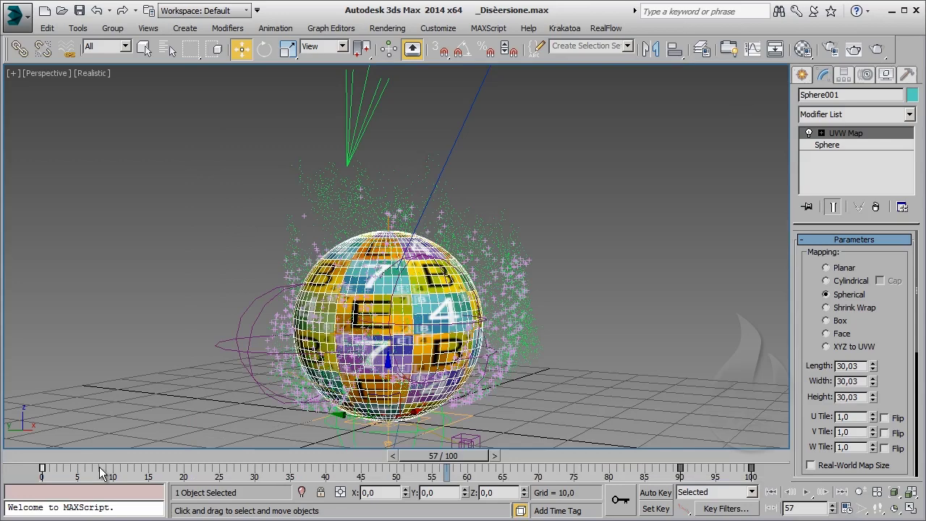
left_click_drag(84, 456, 454, 467)
key("w")
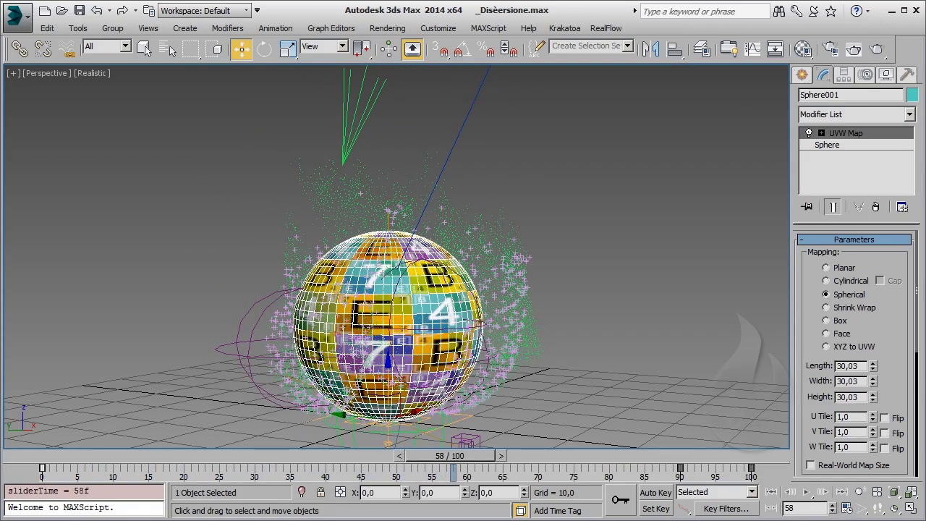
Raise the Random Walk speed to 50 with 25% speed variation
key("6")
scroll(703, 143, "up", 5)
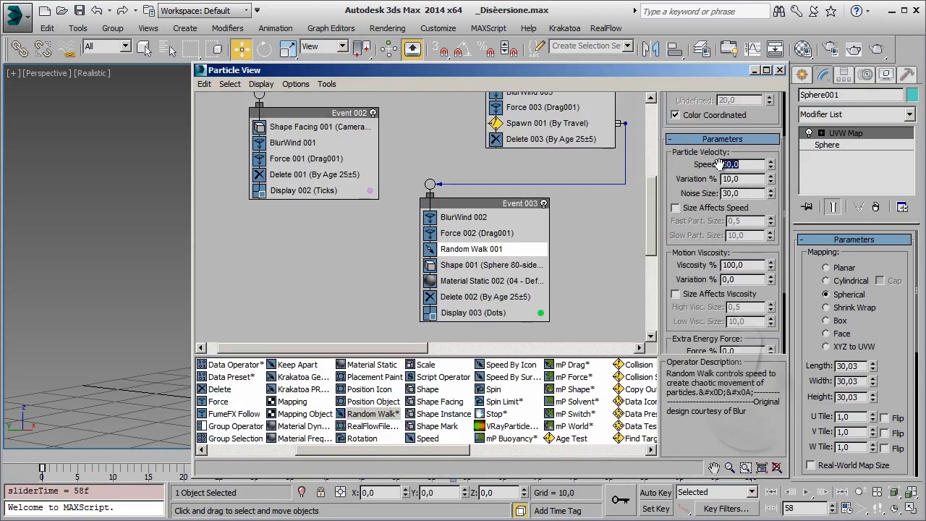
key("Tab")
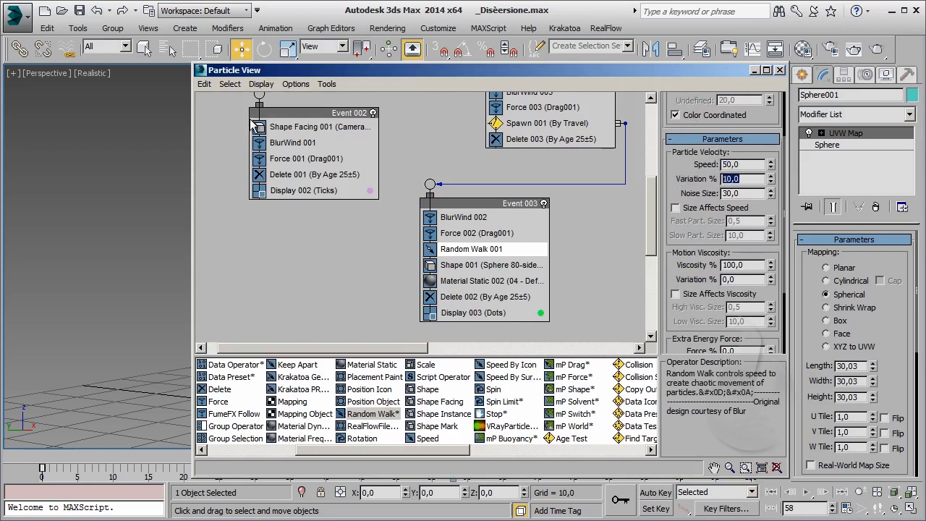
left_click_drag(191, 121, 517, 121)
type("2")
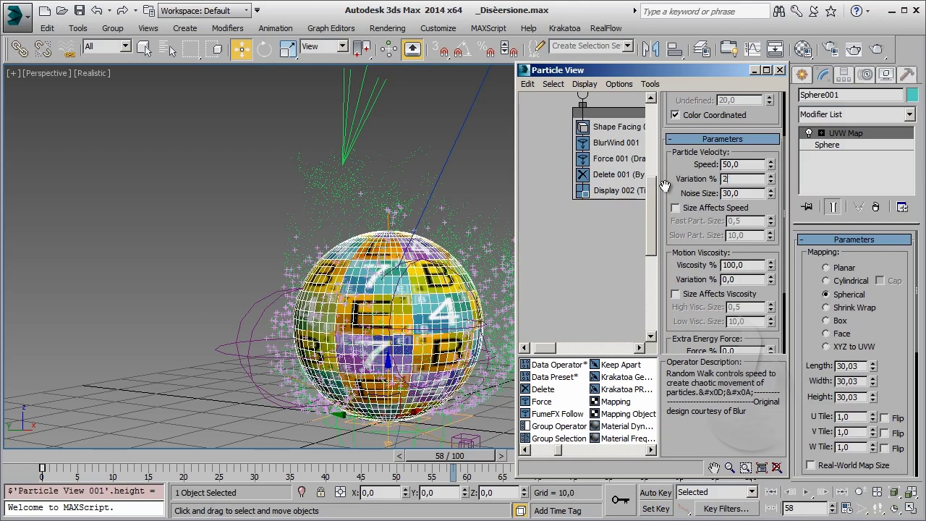
type("5")
key("Return")
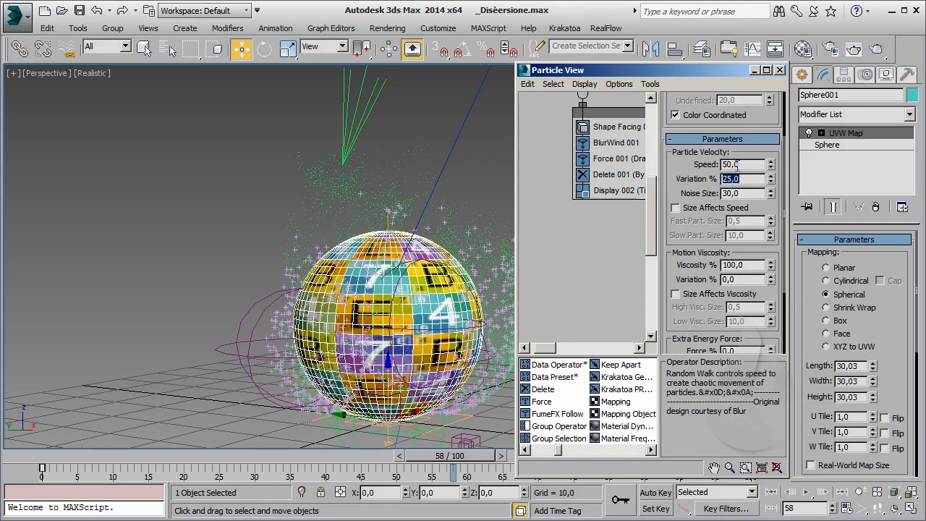
Set the Random Walk speed to 60 and the noise size to 2
double_click(757, 165)
type("60")
key("Return")
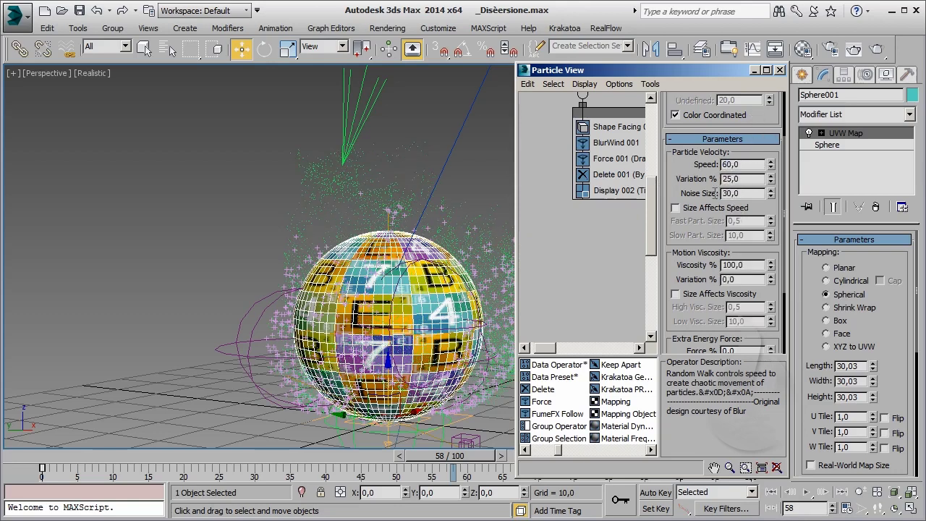
type("100")
key("Return")
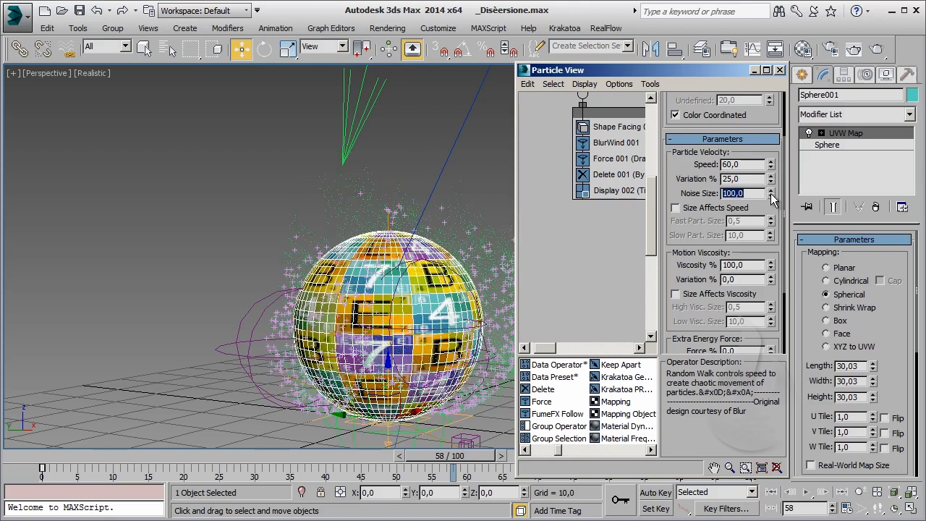
type("2")
key("Return")
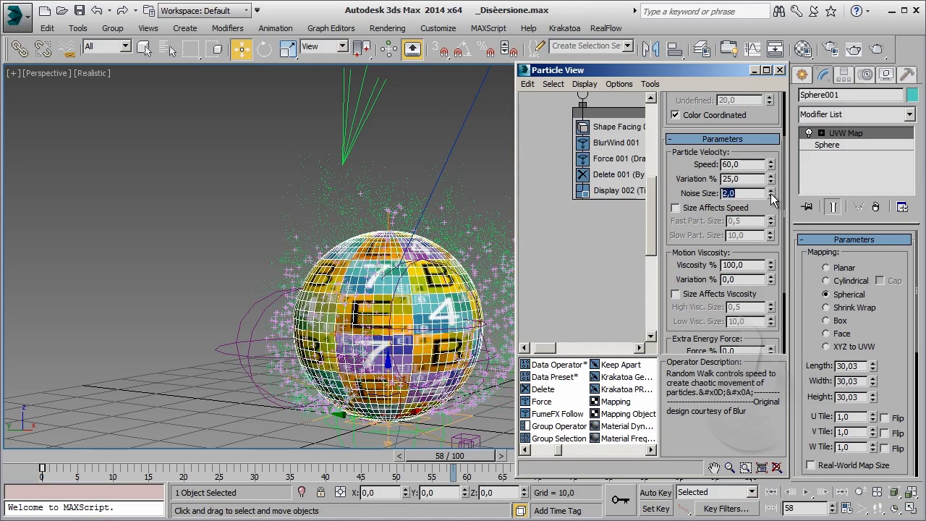
Play through the dissolving-sphere animation to the last frame and deselect the sphere
left_click(754, 71)
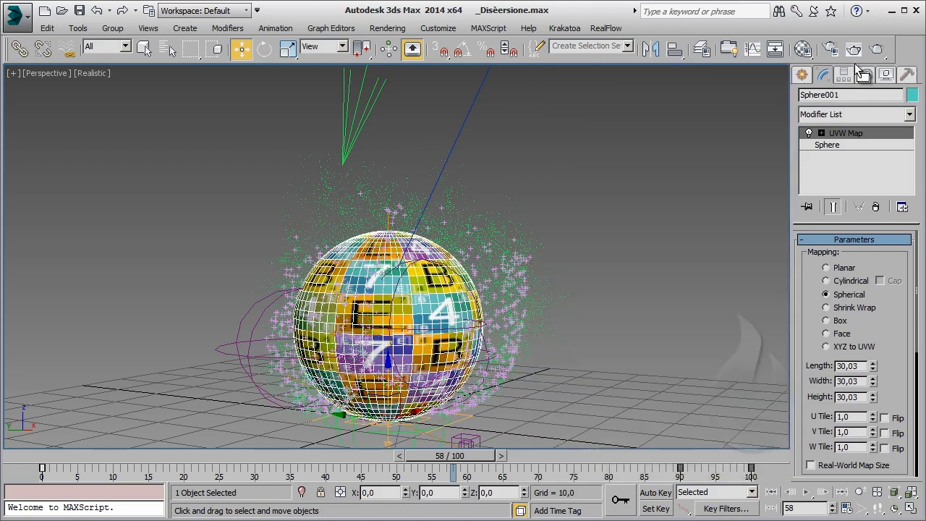
left_click(87, 457)
mouse_move(87, 458)
left_mouse_down()
mouse_move(301, 458)
mouse_move(362, 469)
mouse_move(763, 483)
left_mouse_up()
key("w")
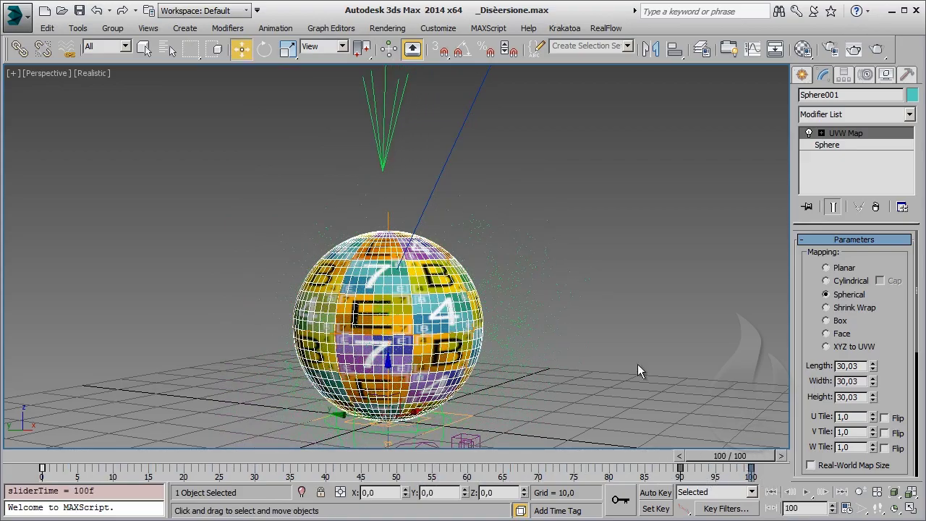
left_click(719, 370)
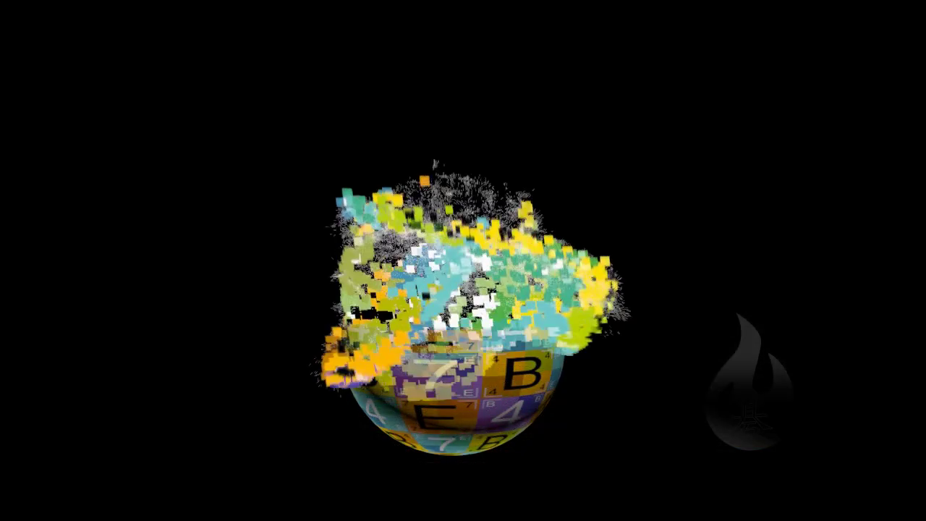